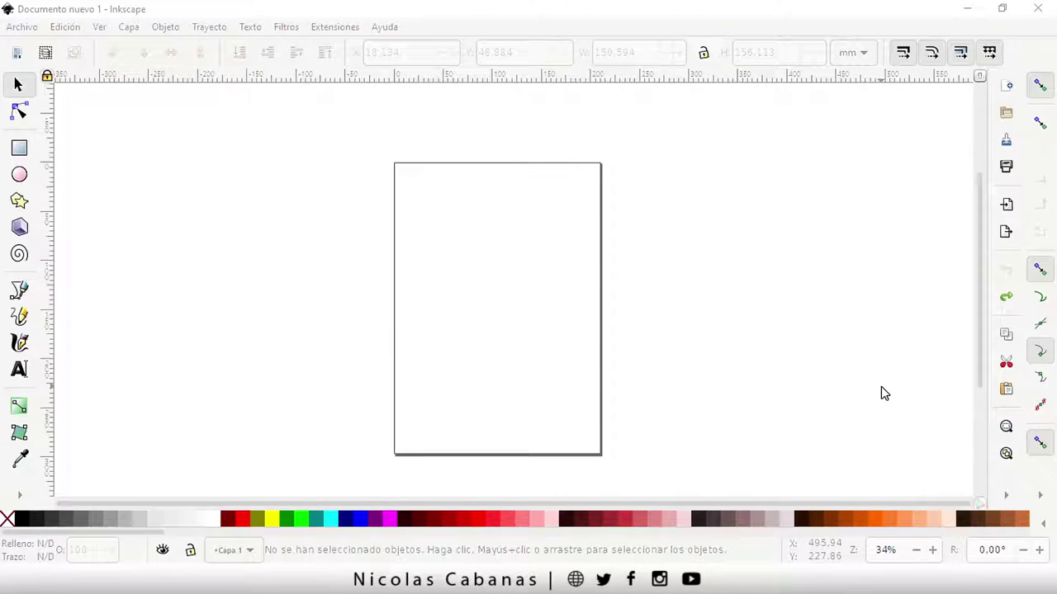
Zoom and pan the view to frame the whole A4 page.
scroll(496, 360, up, 1)
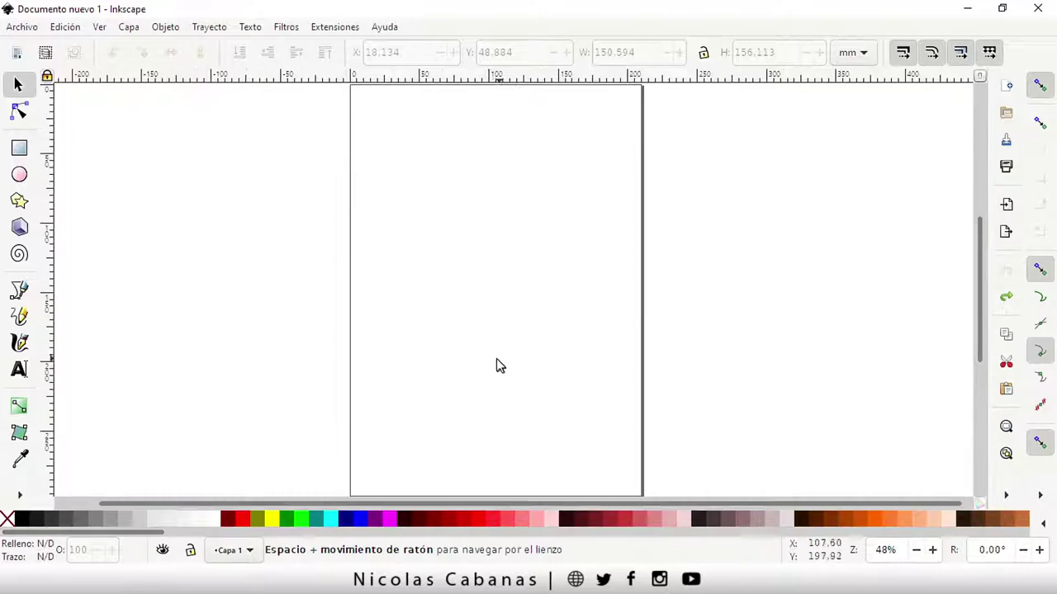
drag(496, 366, 486, 344)
key(z)
shift+click(484, 336)
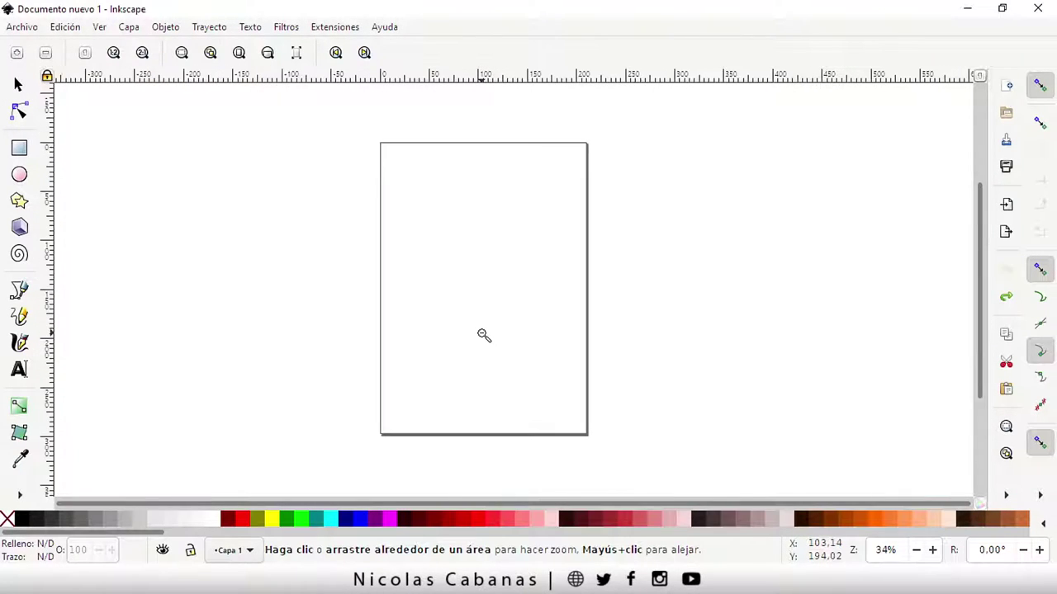
key(space)
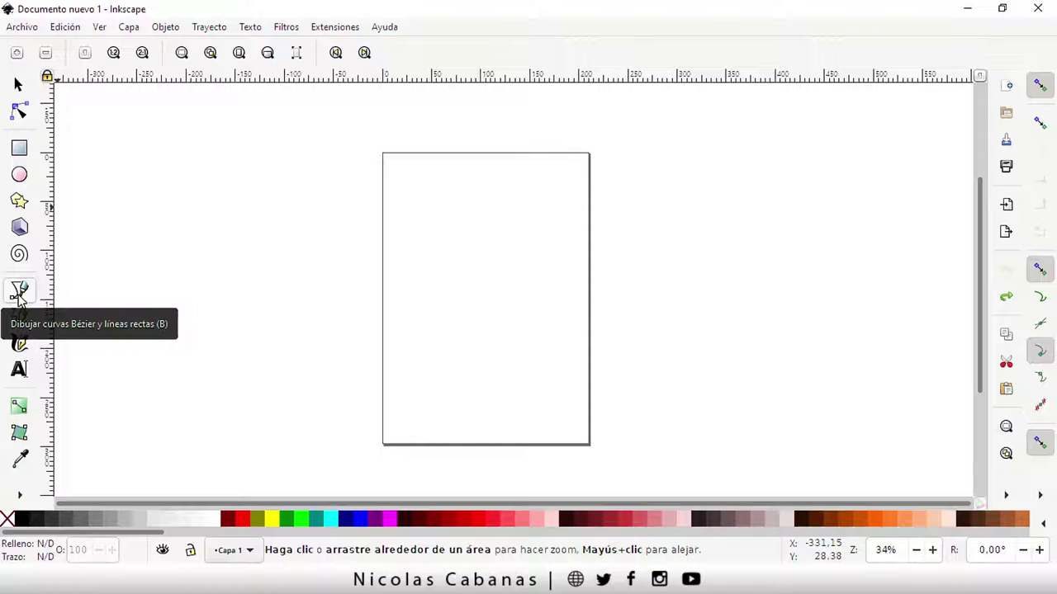
With the Bezier tool, draw a closed eight-corner jagged outline straddling the page's left edge.
click(20, 293)
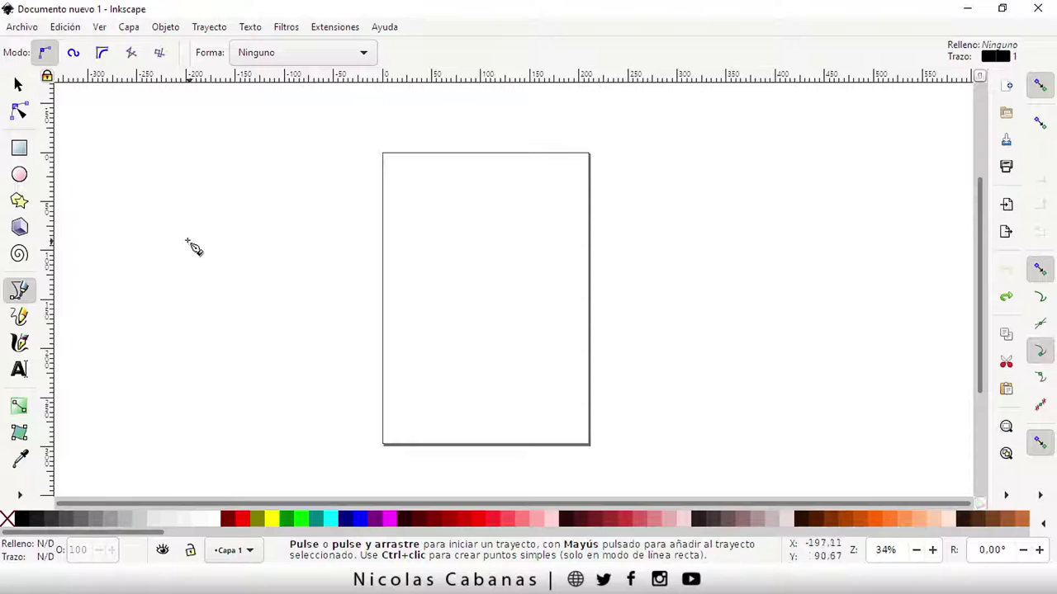
click(225, 238)
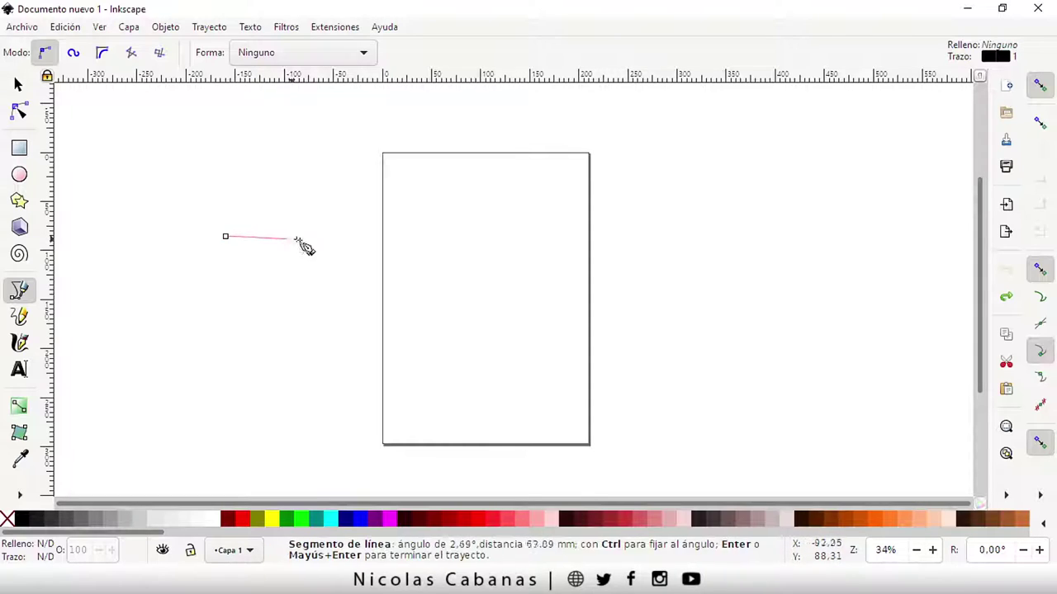
click(332, 213)
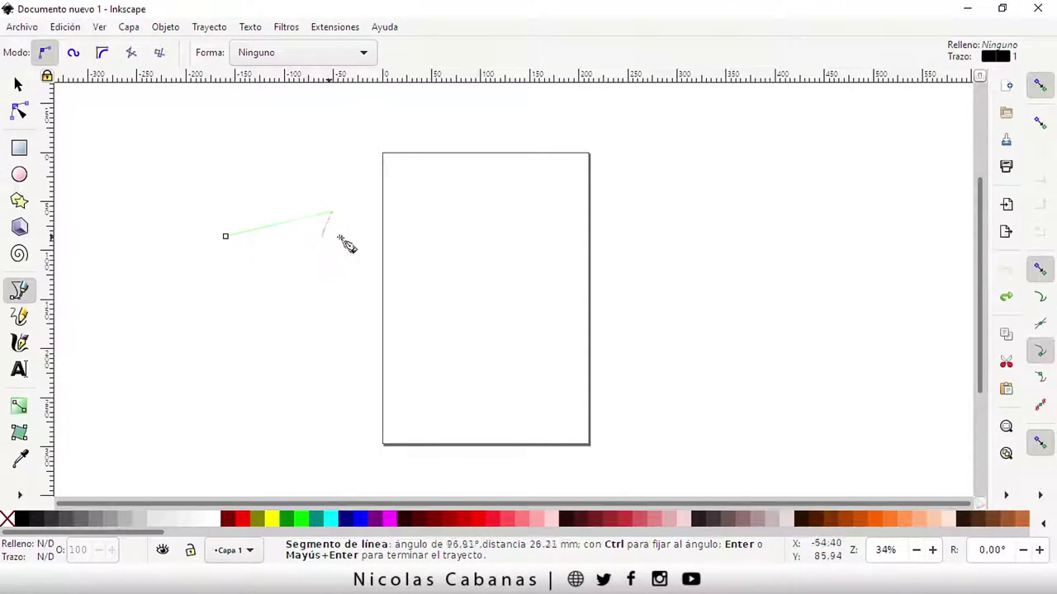
click(505, 235)
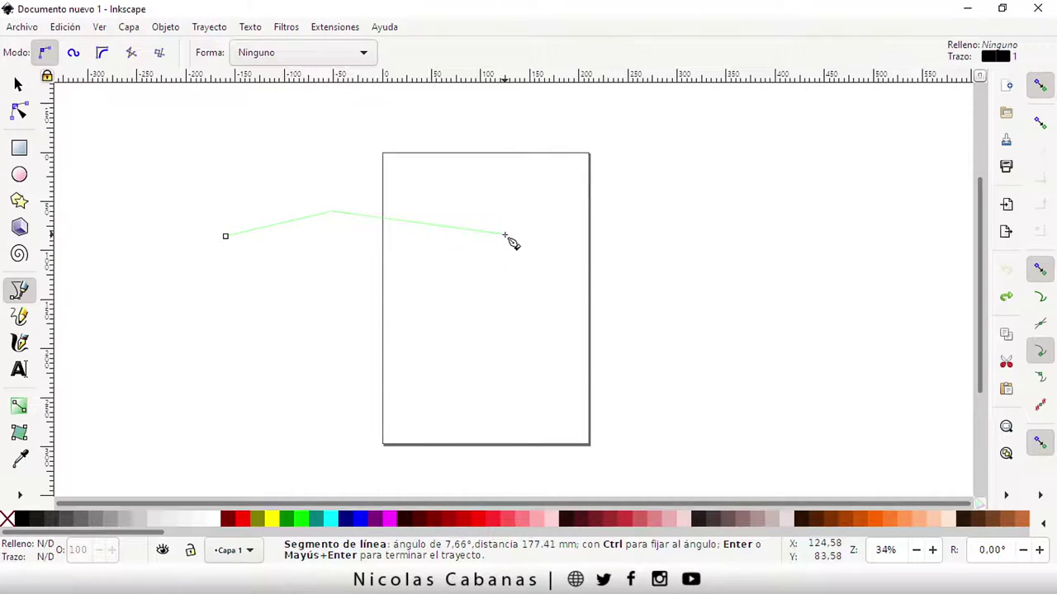
click(417, 341)
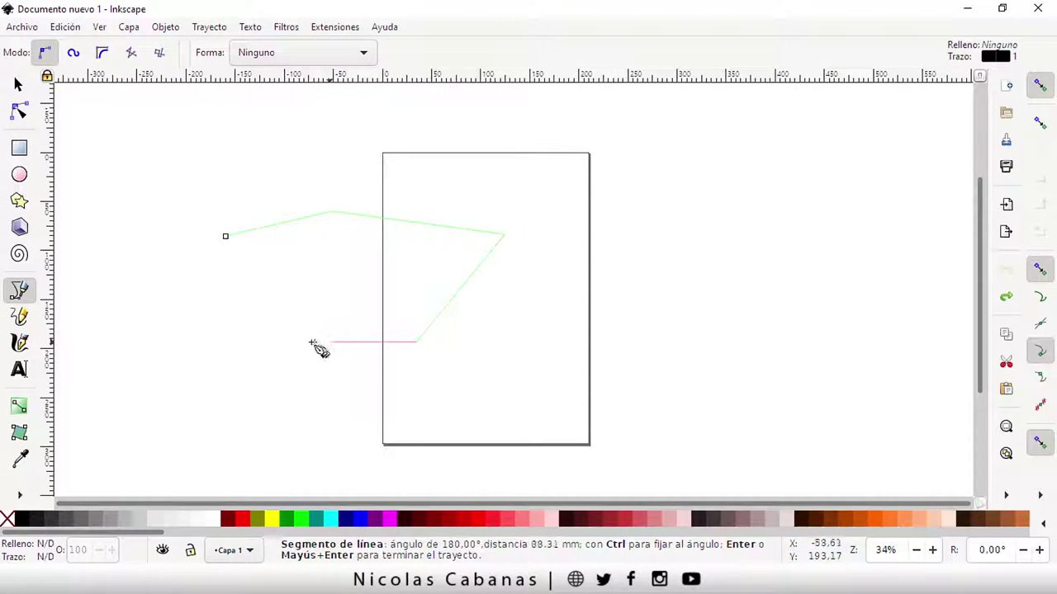
click(285, 341)
click(179, 353)
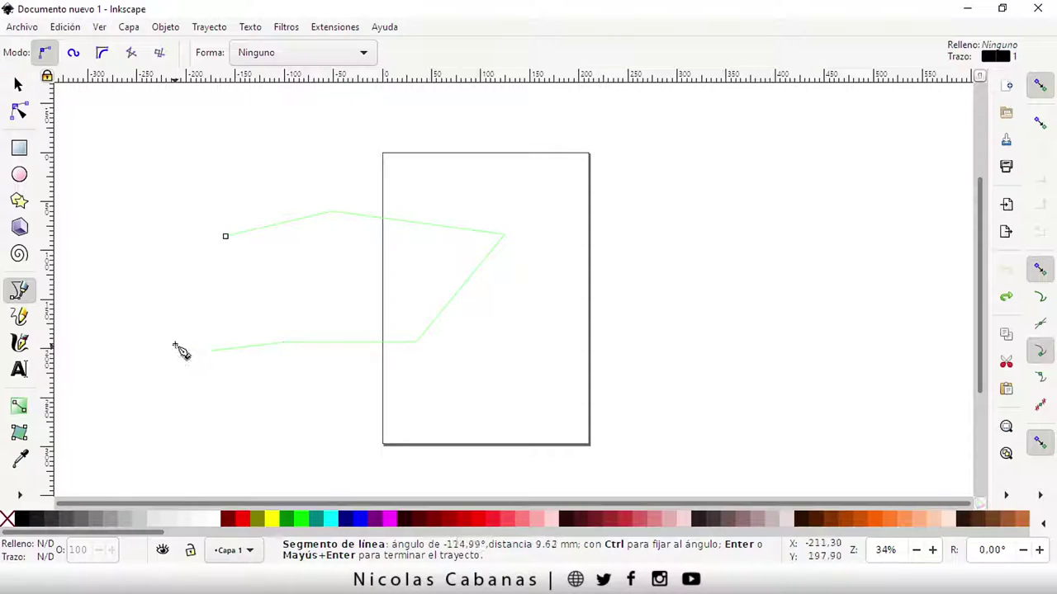
click(144, 288)
click(250, 301)
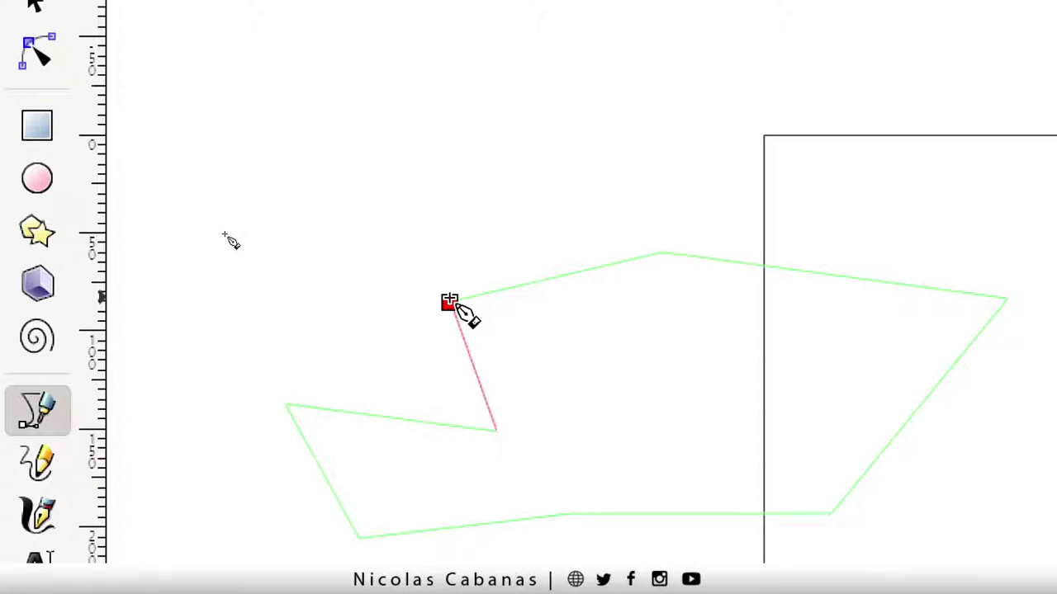
click(449, 302)
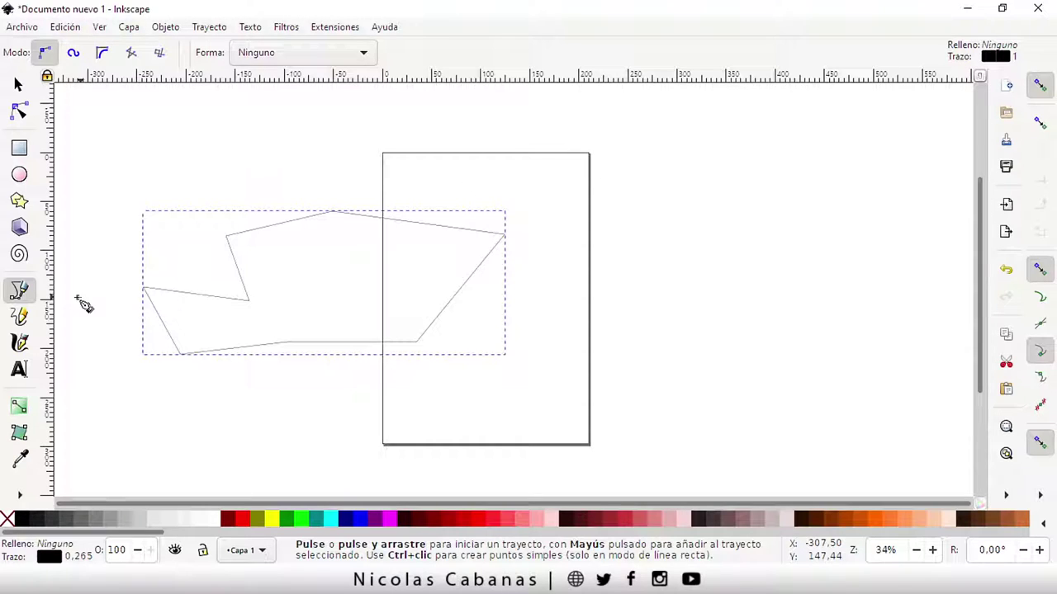
Move the jagged outline right so it sits over the page.
key(s)
drag(279, 287, 361, 299)
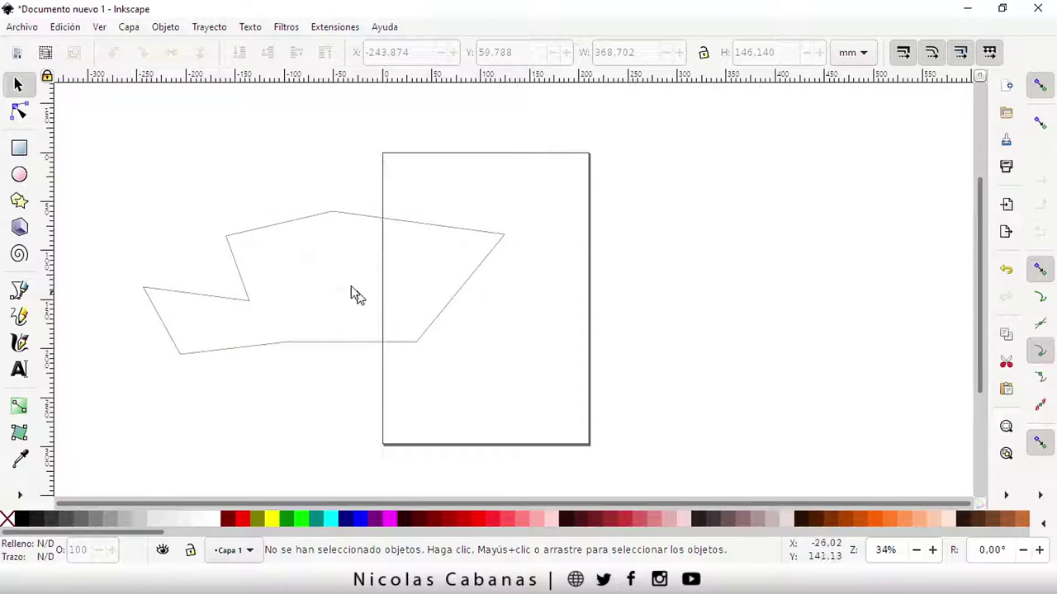
mouse_move(313, 274)
mouse_down()
mouse_move(361, 308)
mouse_move(366, 296)
mouse_up()
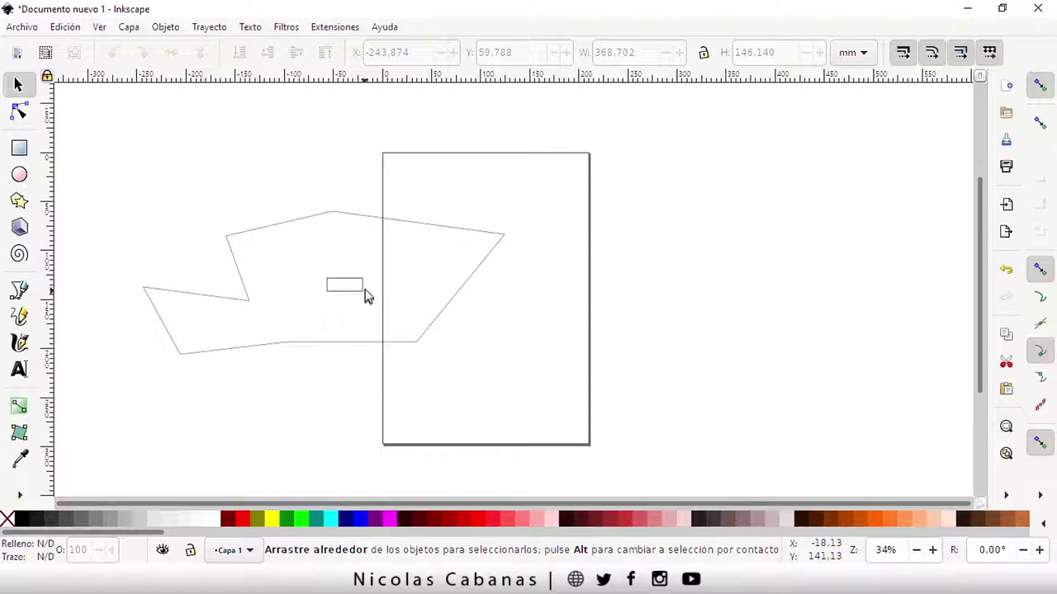
drag(275, 229, 386, 230)
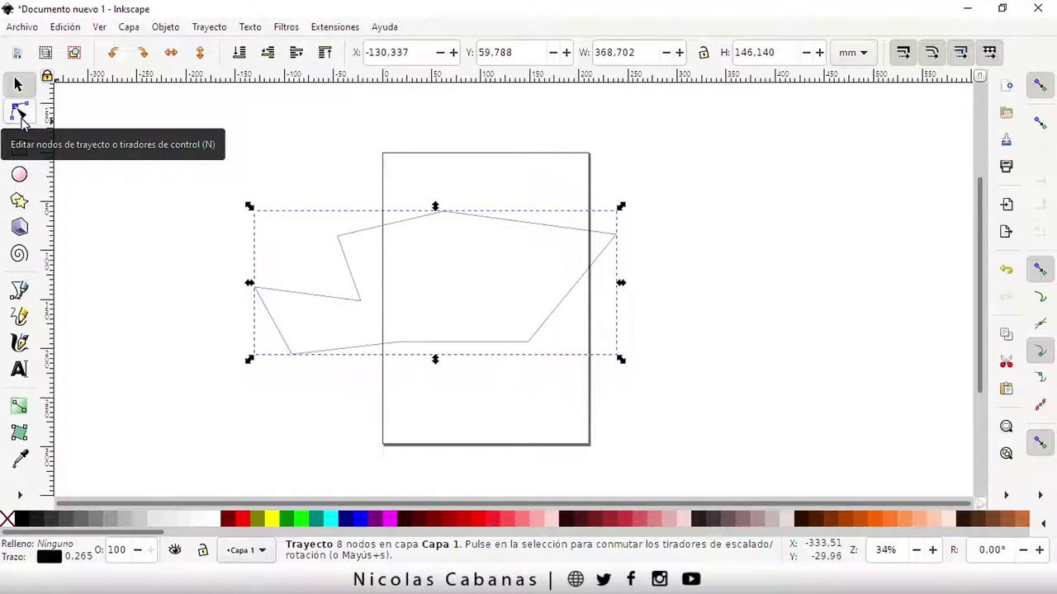
Add three nodes and pull them inward, notching the top twice and the right edge once.
click(20, 116)
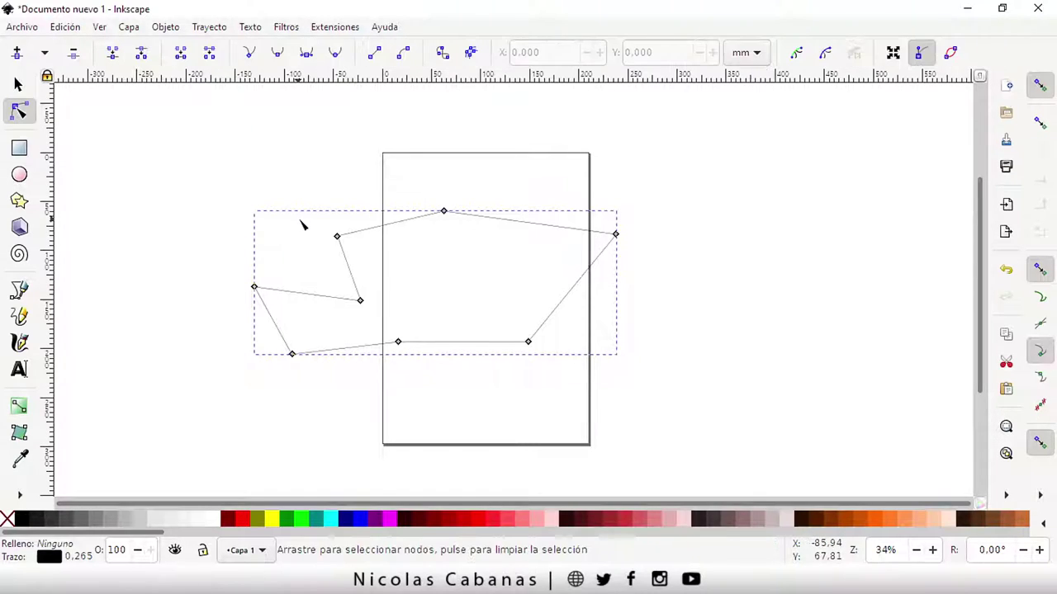
double_click(381, 227)
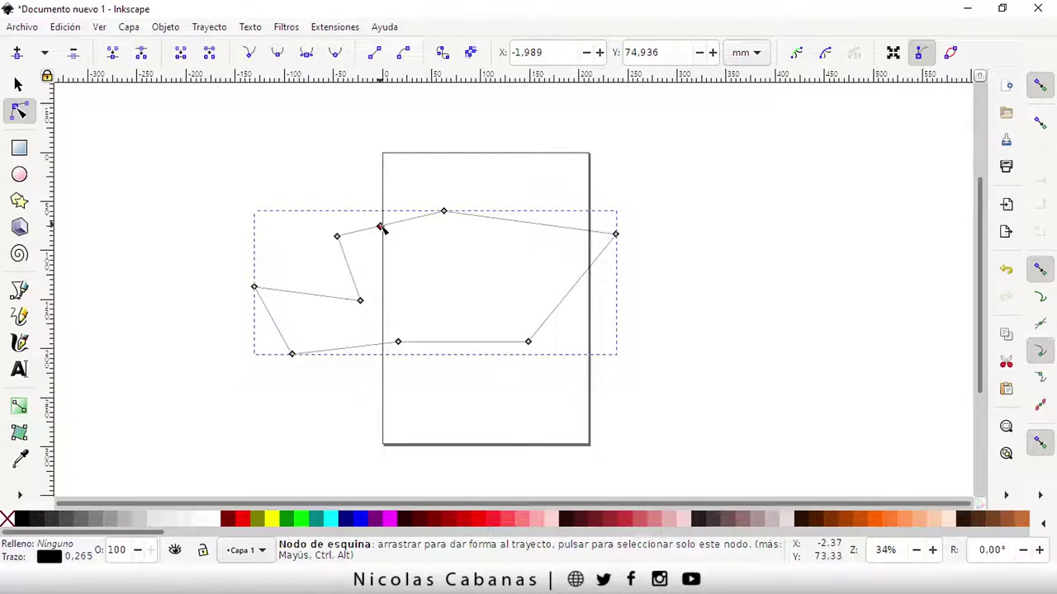
drag(381, 227, 401, 262)
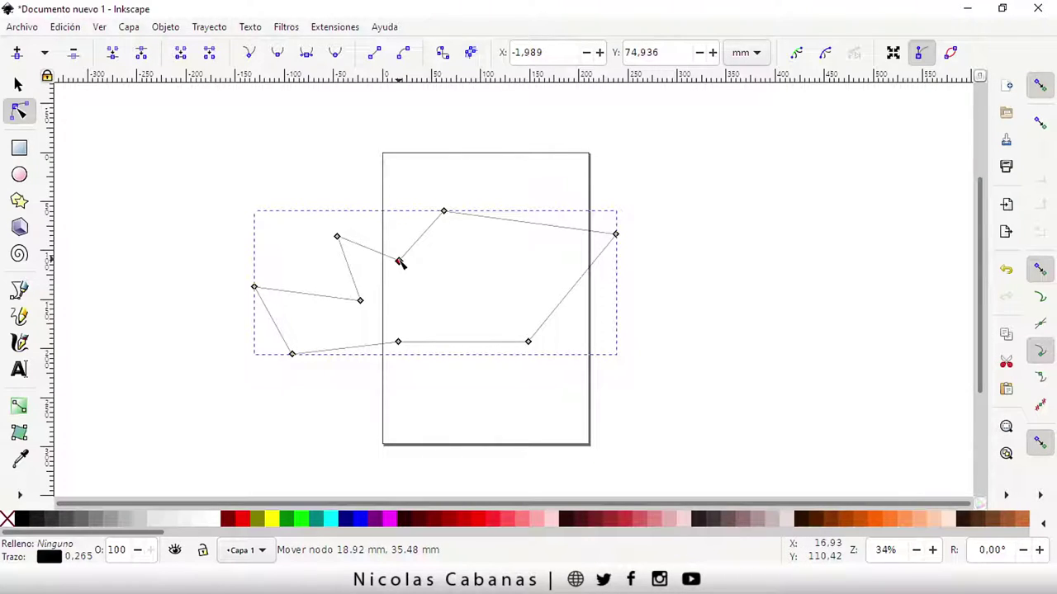
double_click(510, 221)
drag(509, 221, 497, 261)
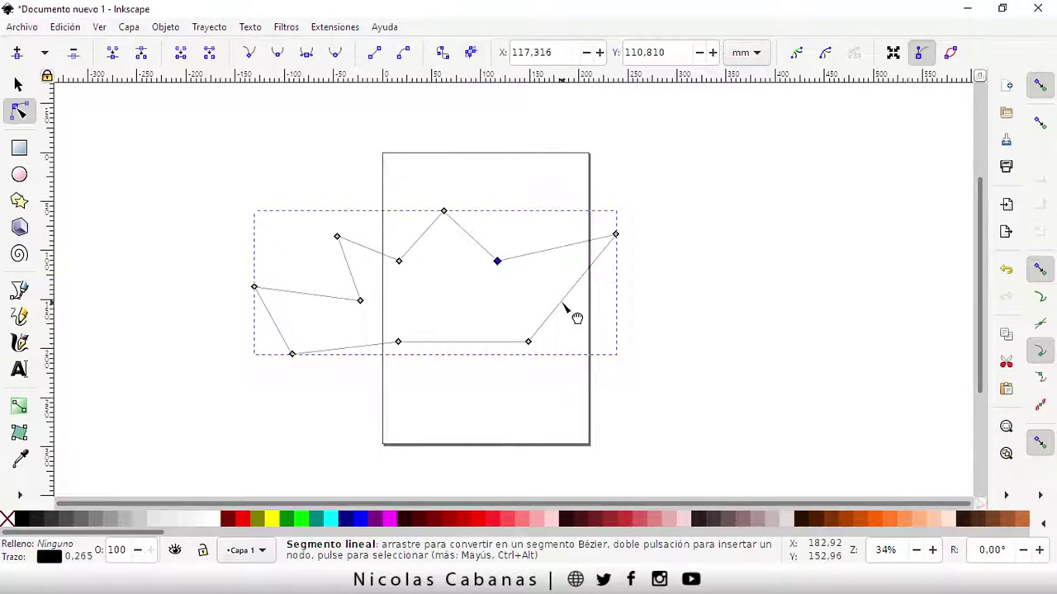
double_click(560, 303)
drag(559, 303, 523, 306)
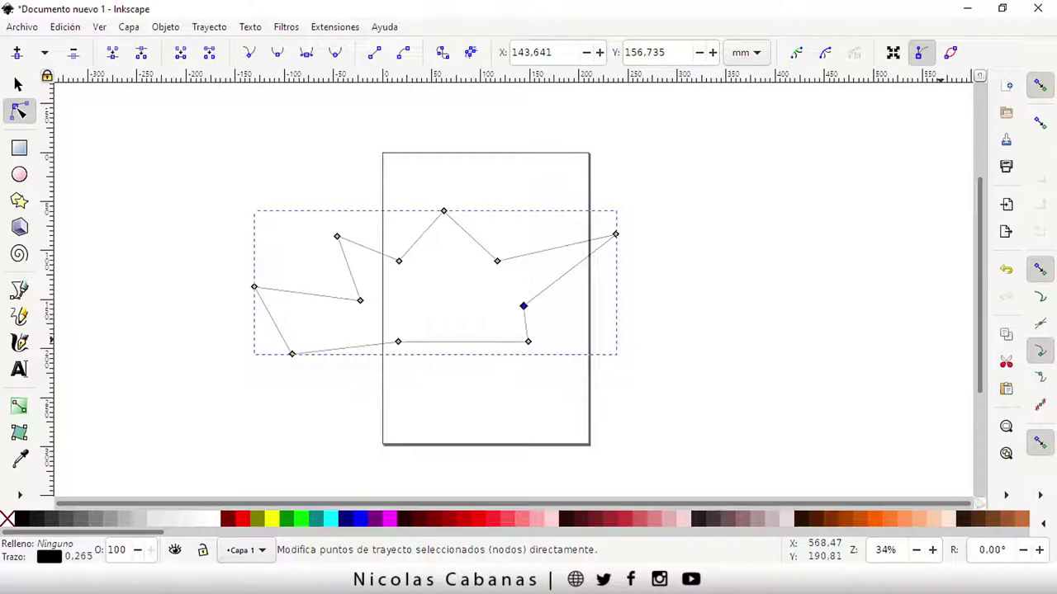
key(b)
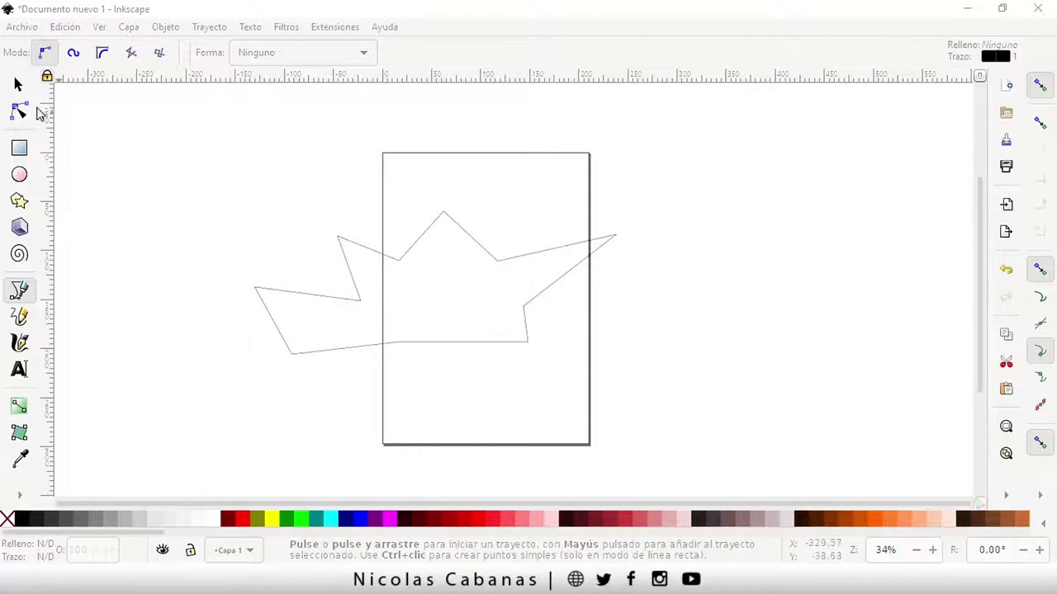
Draw a six-point straight-edged outline right of the page and fill it red.
click(693, 238)
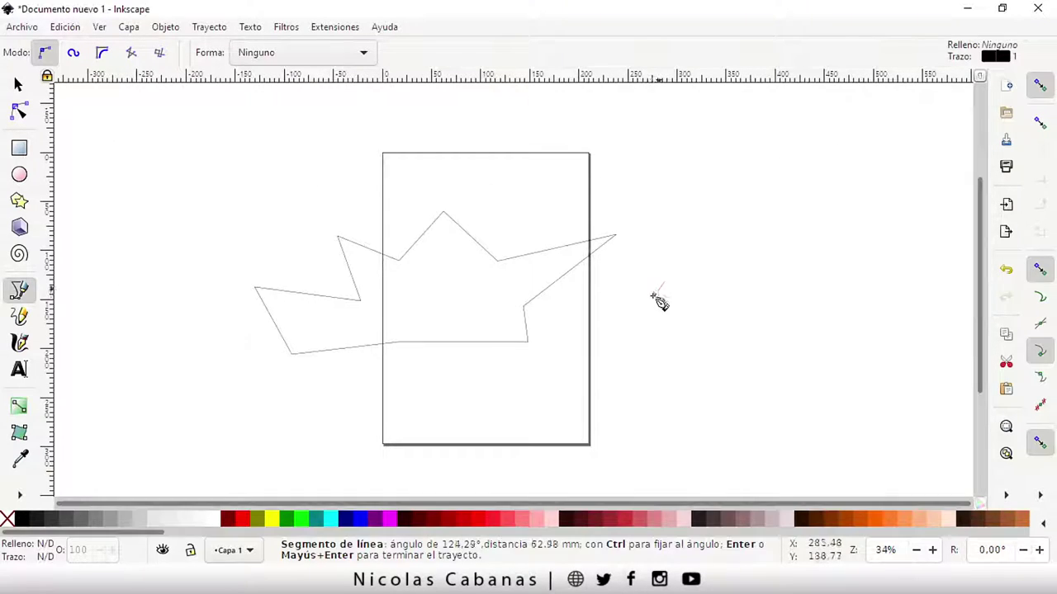
click(642, 320)
click(665, 390)
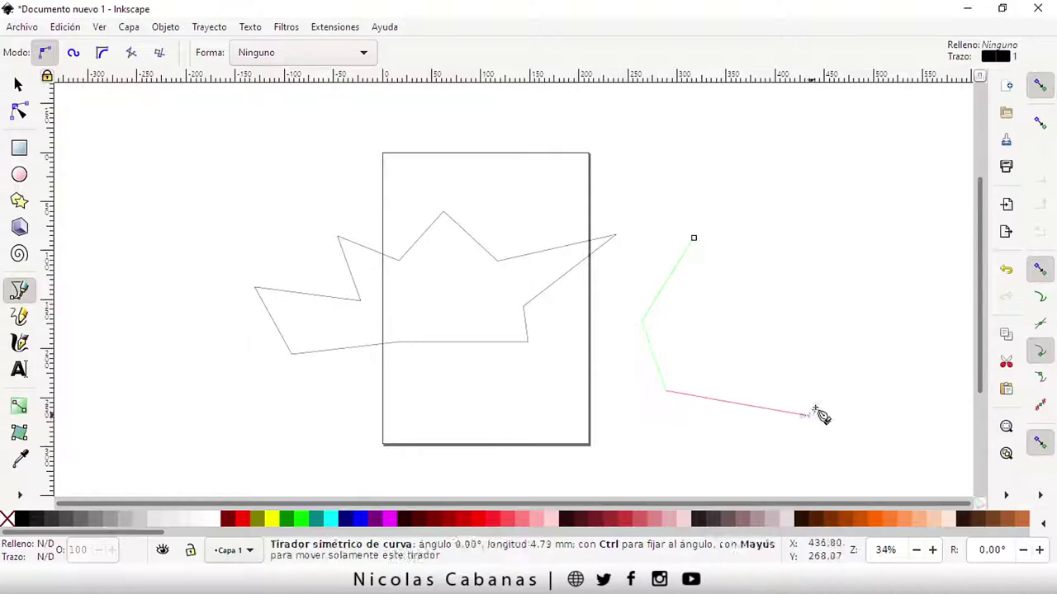
click(807, 414)
click(844, 355)
click(843, 303)
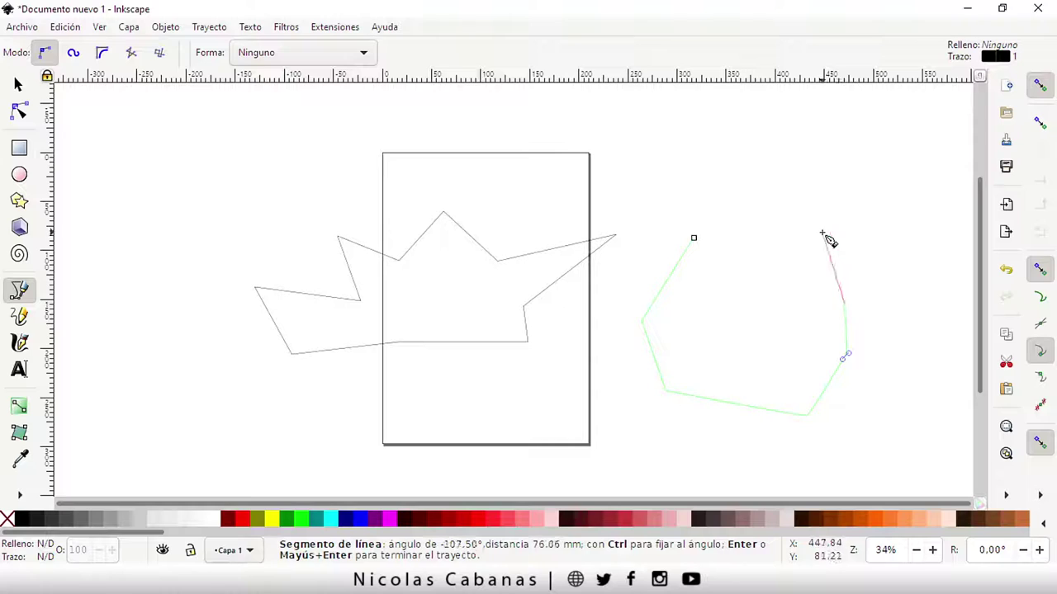
key(Return)
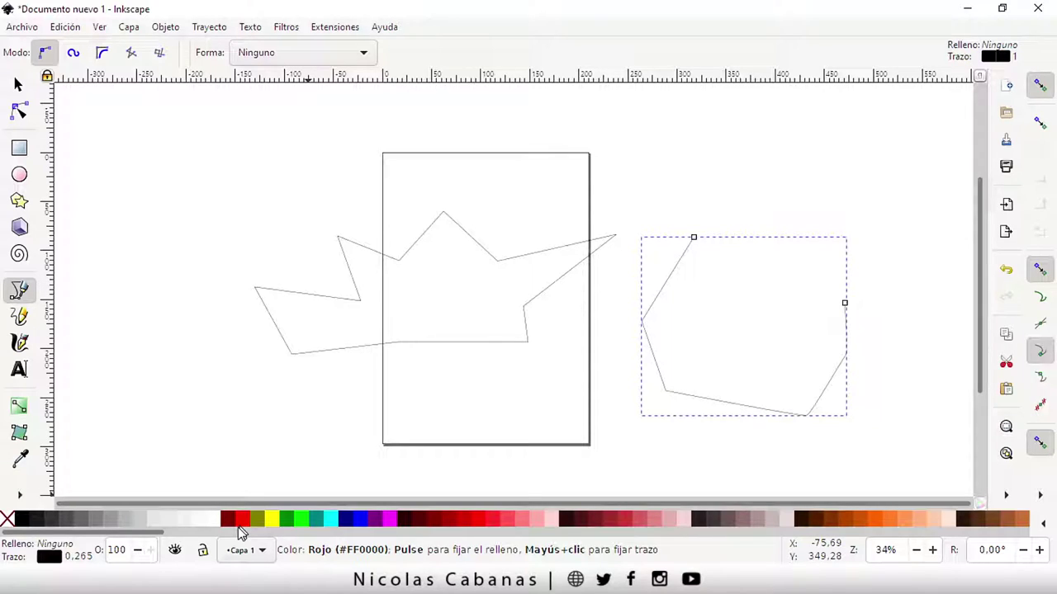
click(240, 523)
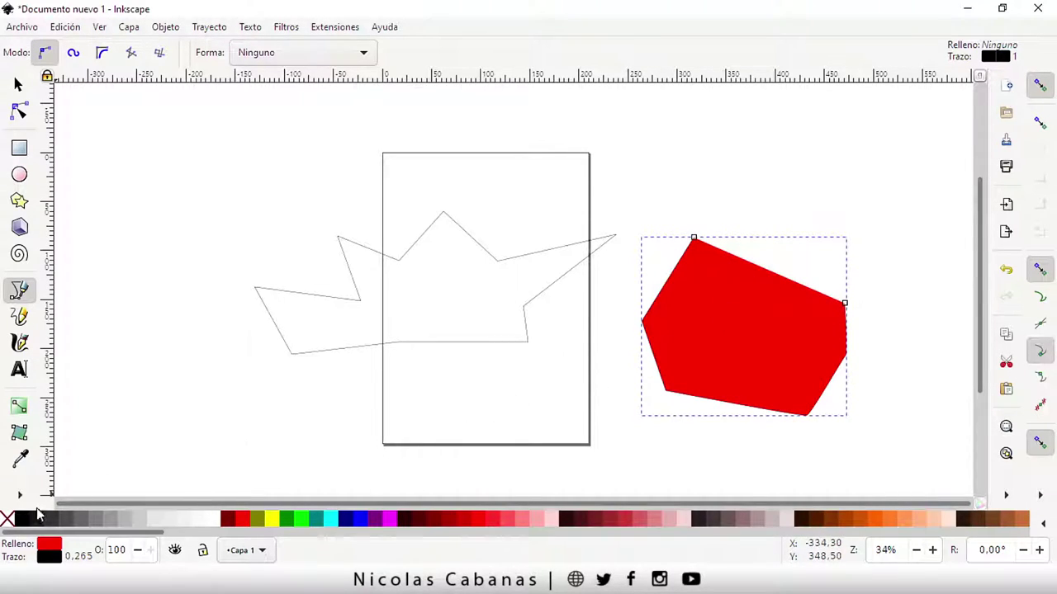
Remove the red fill and close the right-hand outline into a seven-node polygon.
click(6, 519)
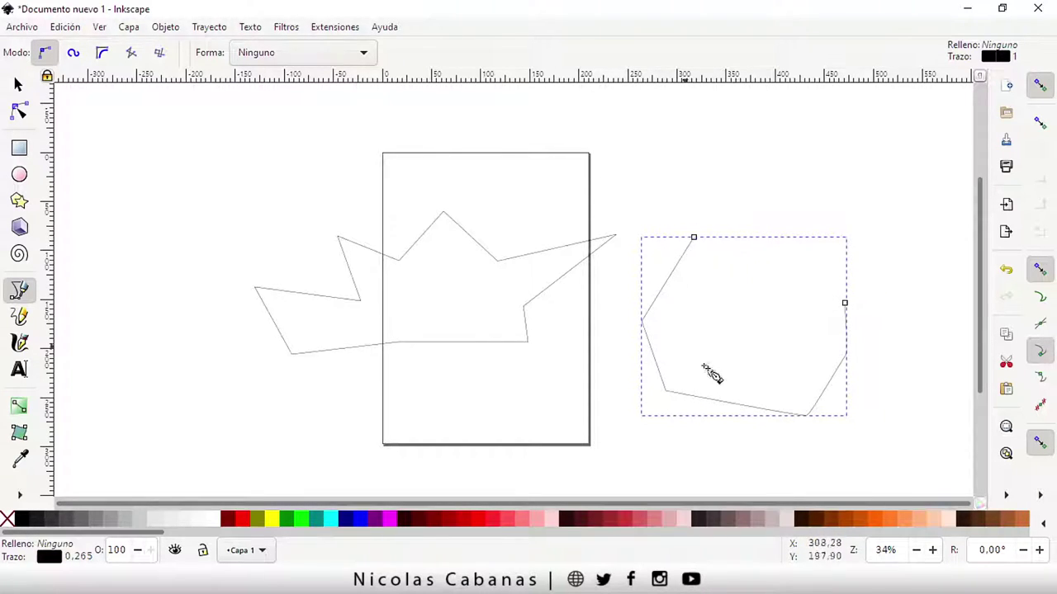
click(19, 291)
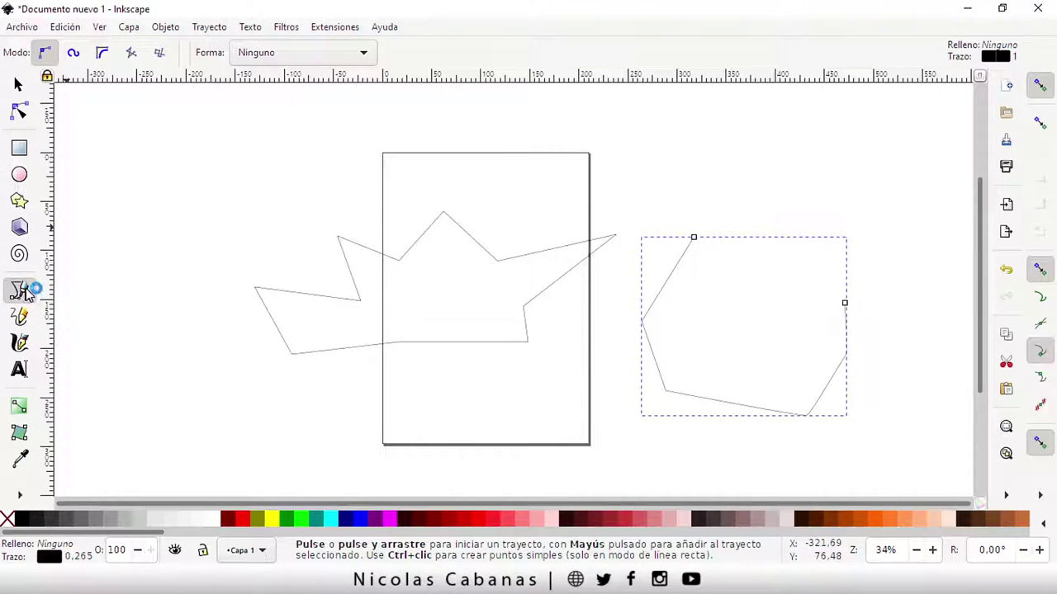
click(844, 304)
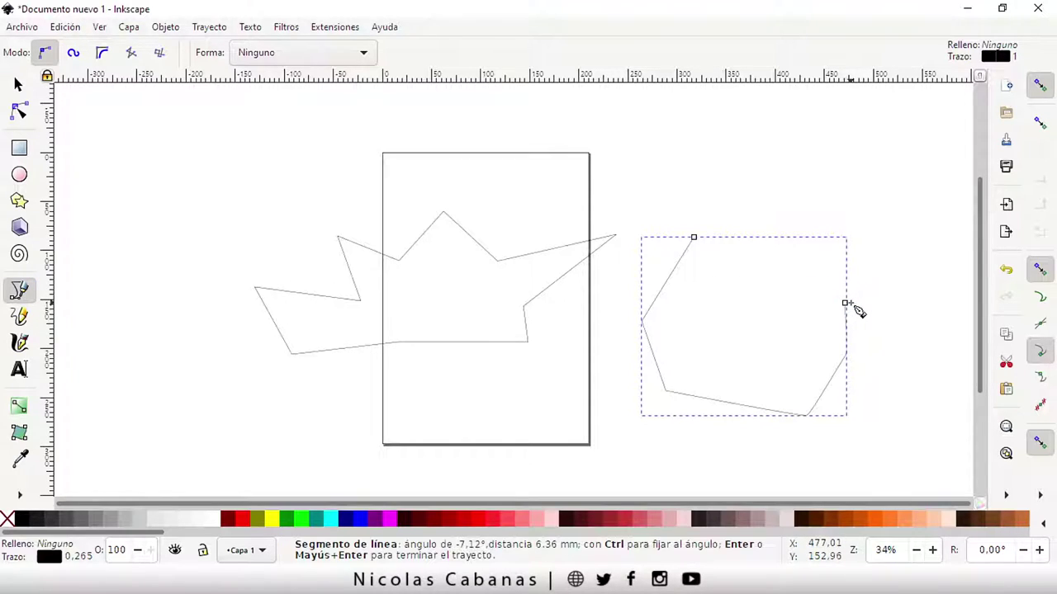
click(844, 304)
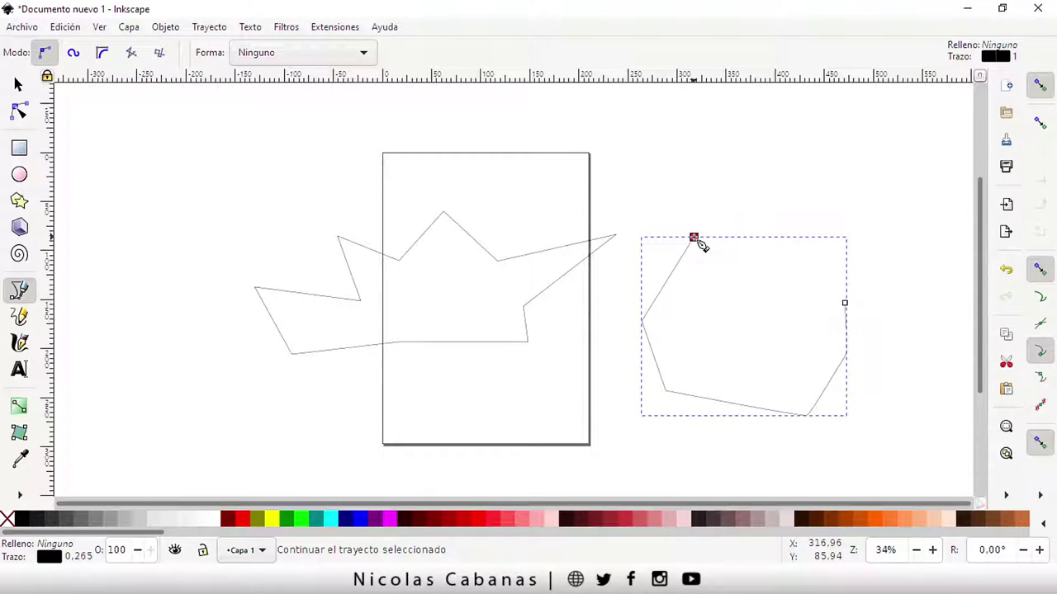
click(694, 238)
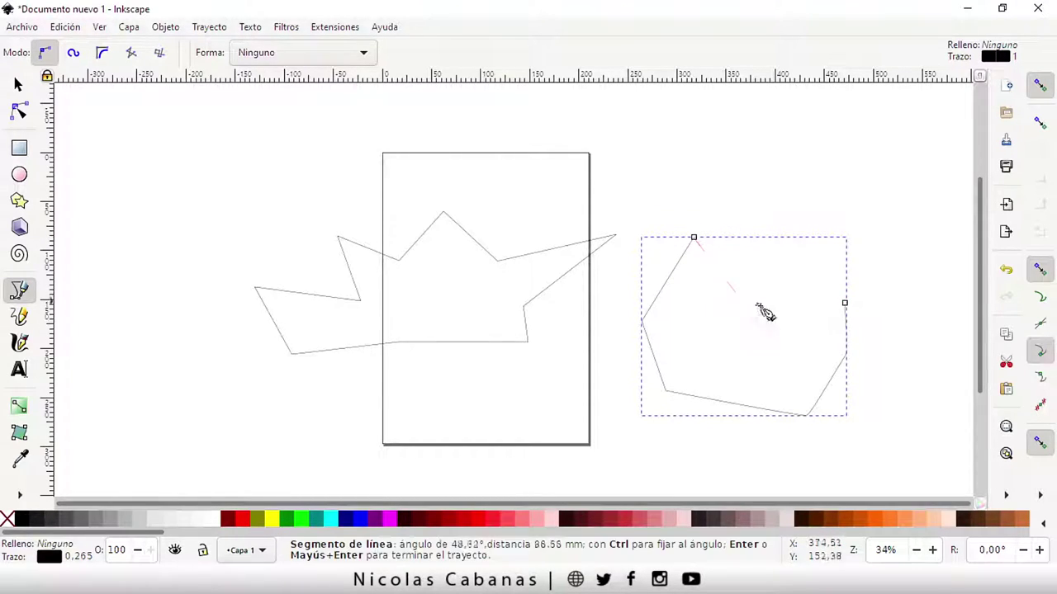
click(843, 302)
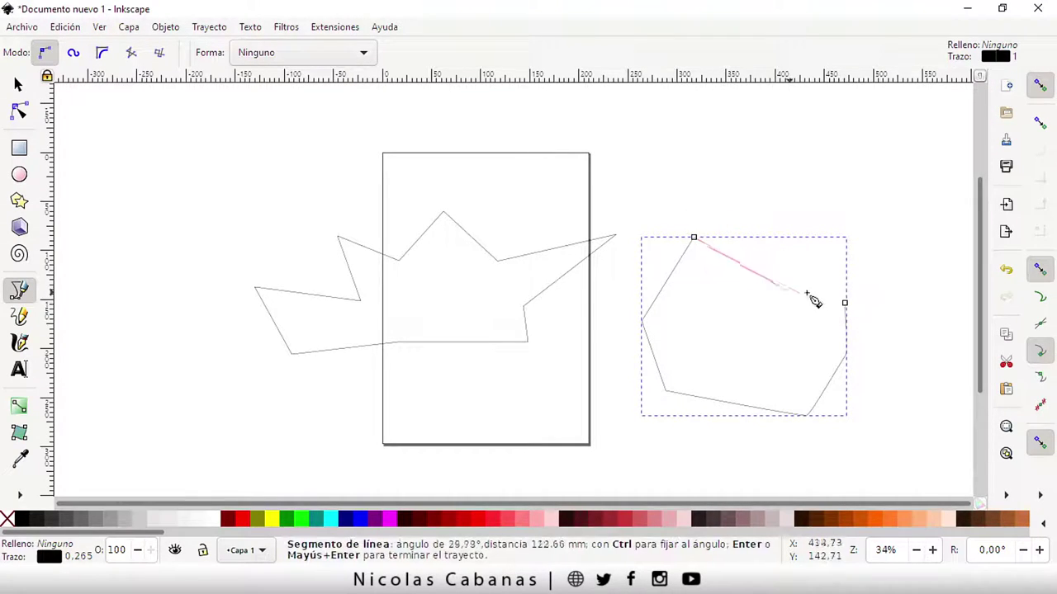
click(695, 239)
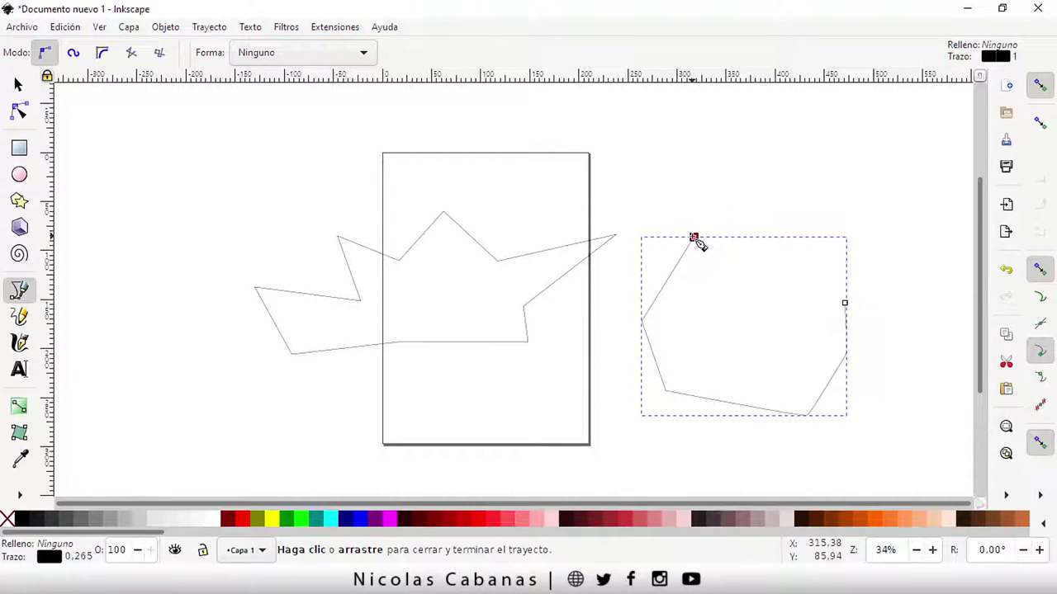
click(693, 239)
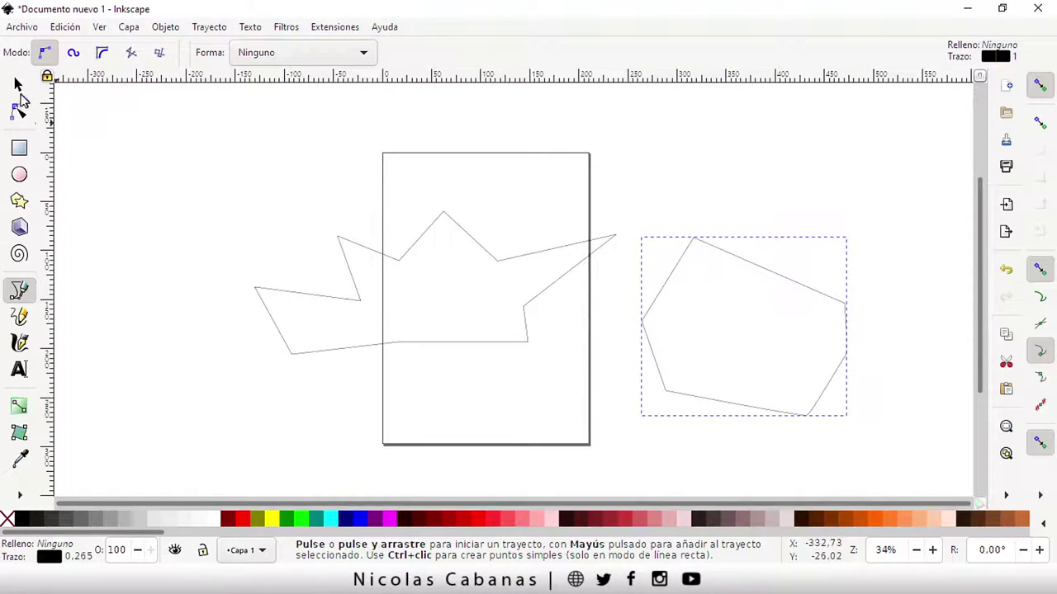
Delete the polygon and the zigzag crown-shaped path.
click(18, 85)
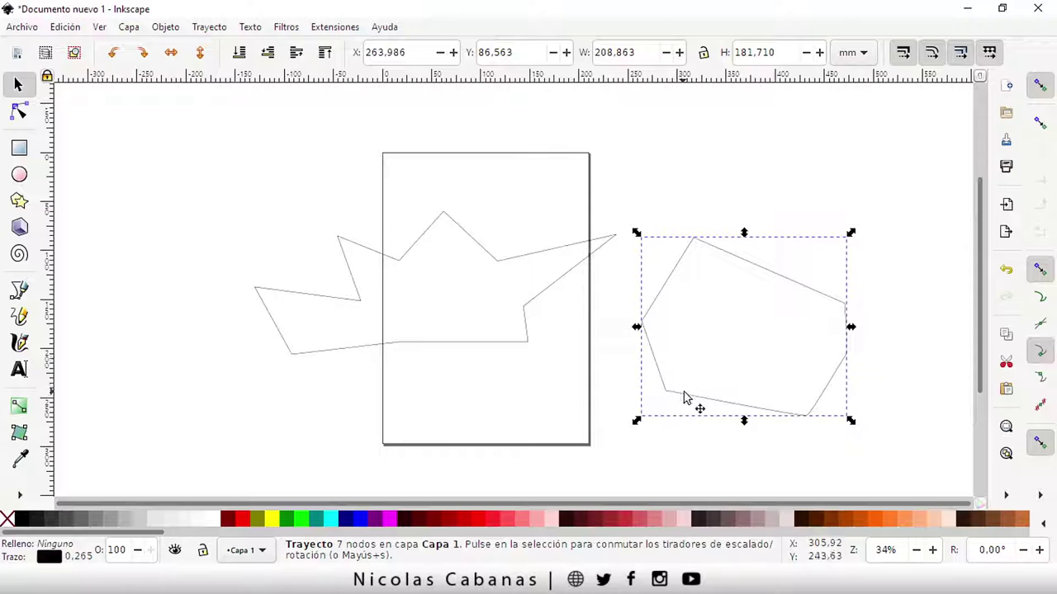
drag(683, 397, 680, 307)
key(Delete)
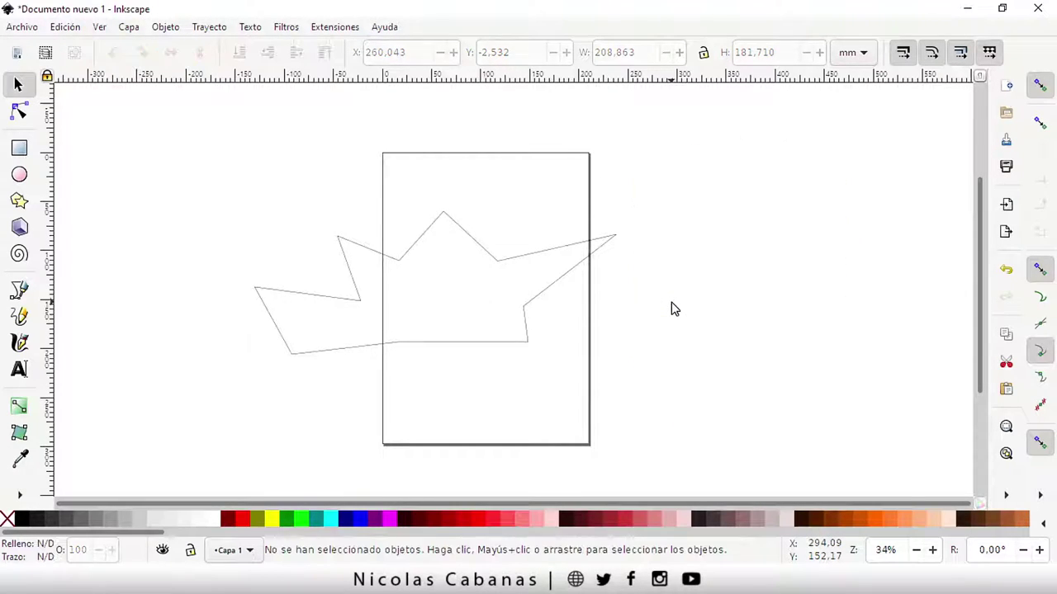
click(521, 342)
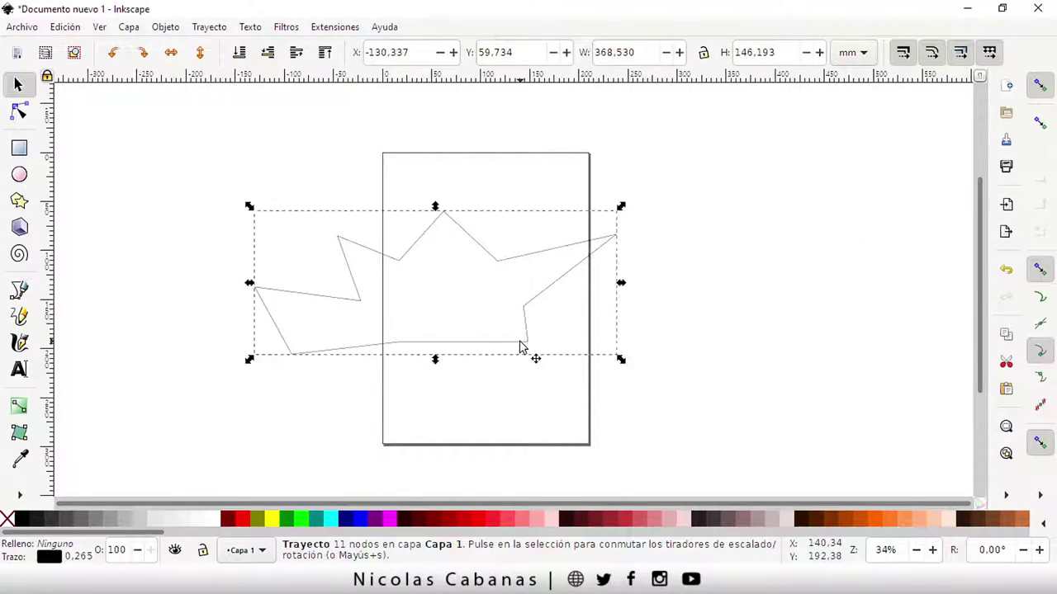
key(Delete)
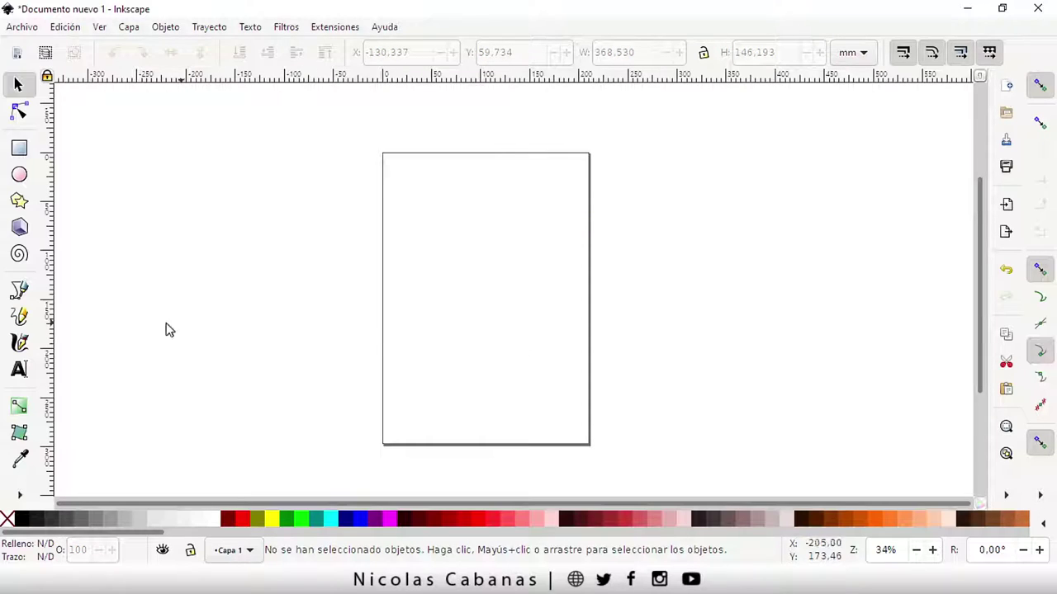
Draw a closed path left of the page with straight corners and one S-curved node at lower left.
click(20, 291)
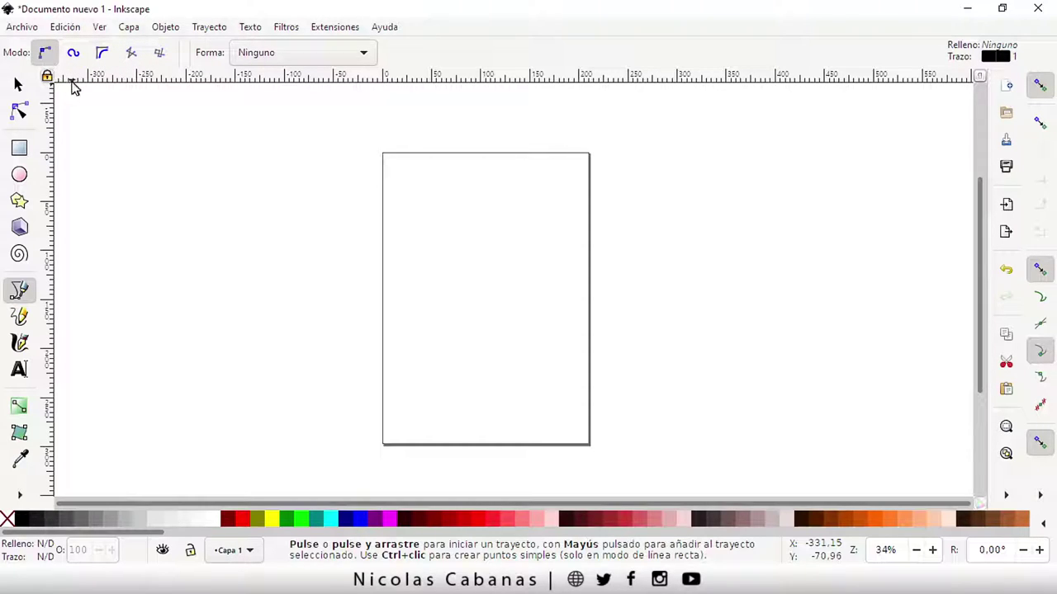
click(238, 183)
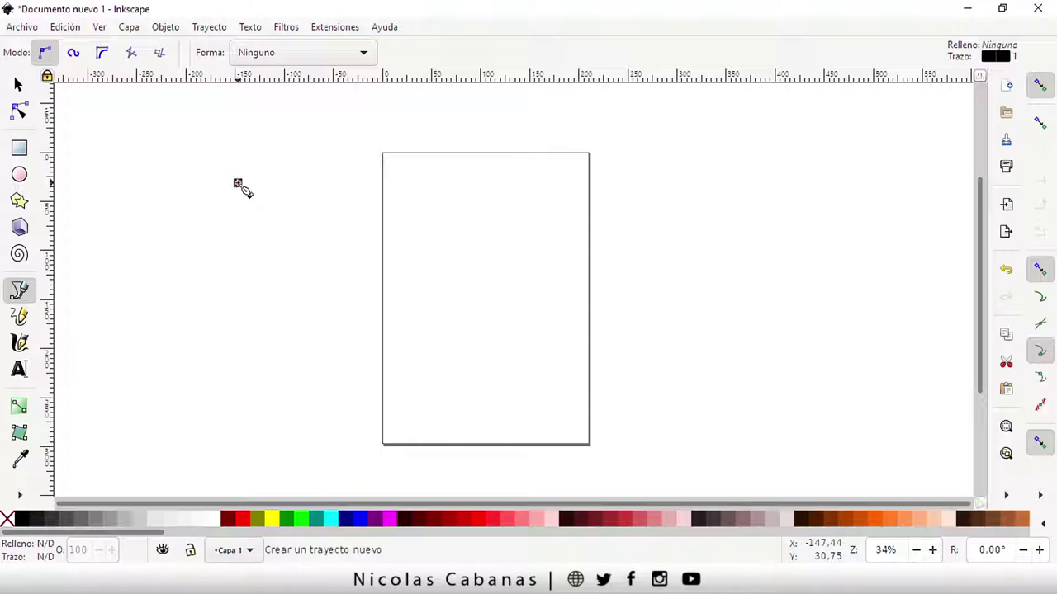
click(448, 199)
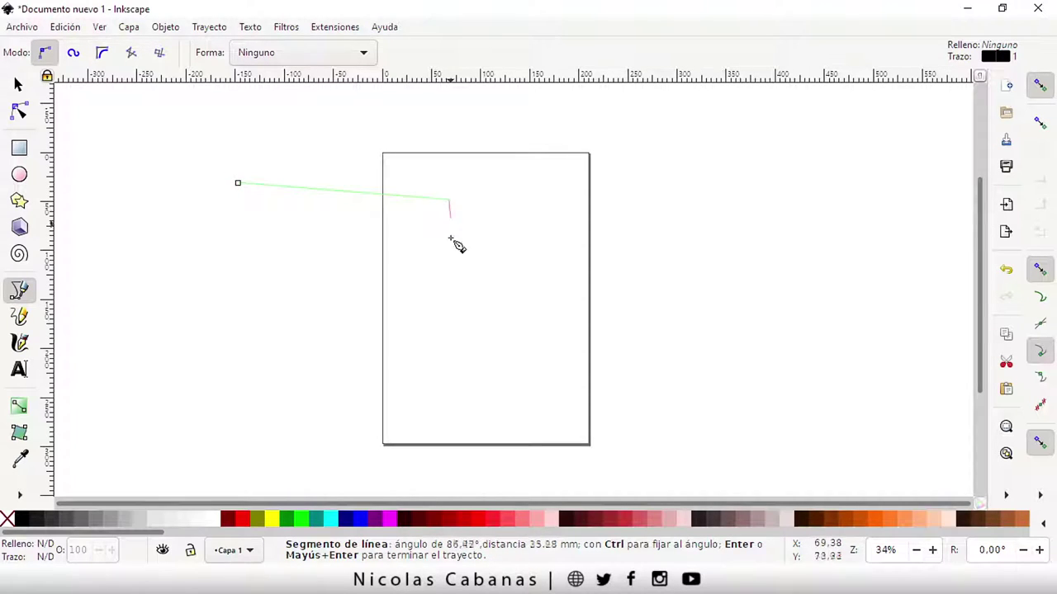
click(439, 298)
click(322, 367)
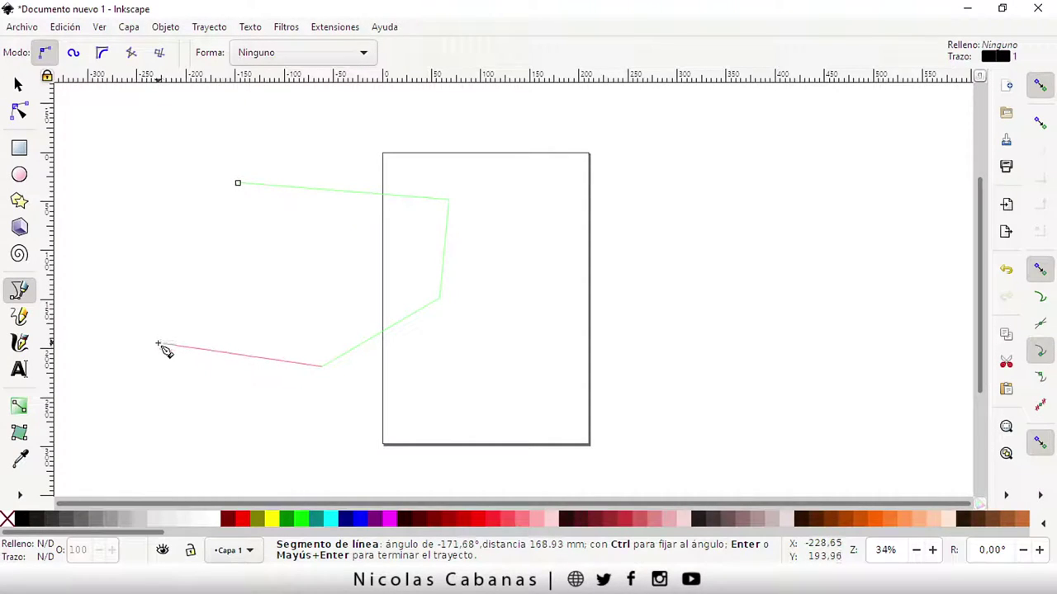
mouse_move(159, 343)
mouse_down()
mouse_move(105, 338)
mouse_move(153, 388)
mouse_move(104, 344)
mouse_move(134, 306)
mouse_move(167, 306)
mouse_move(210, 335)
mouse_move(196, 309)
mouse_move(99, 338)
mouse_move(104, 401)
mouse_move(136, 410)
mouse_move(126, 337)
mouse_move(141, 275)
mouse_move(118, 358)
mouse_move(136, 402)
mouse_move(111, 425)
mouse_move(137, 429)
mouse_move(113, 359)
mouse_move(123, 289)
mouse_move(163, 263)
mouse_move(145, 279)
mouse_move(122, 396)
mouse_move(150, 410)
mouse_move(129, 423)
mouse_move(99, 295)
mouse_move(160, 275)
mouse_move(239, 296)
mouse_move(246, 283)
mouse_move(224, 259)
mouse_up()
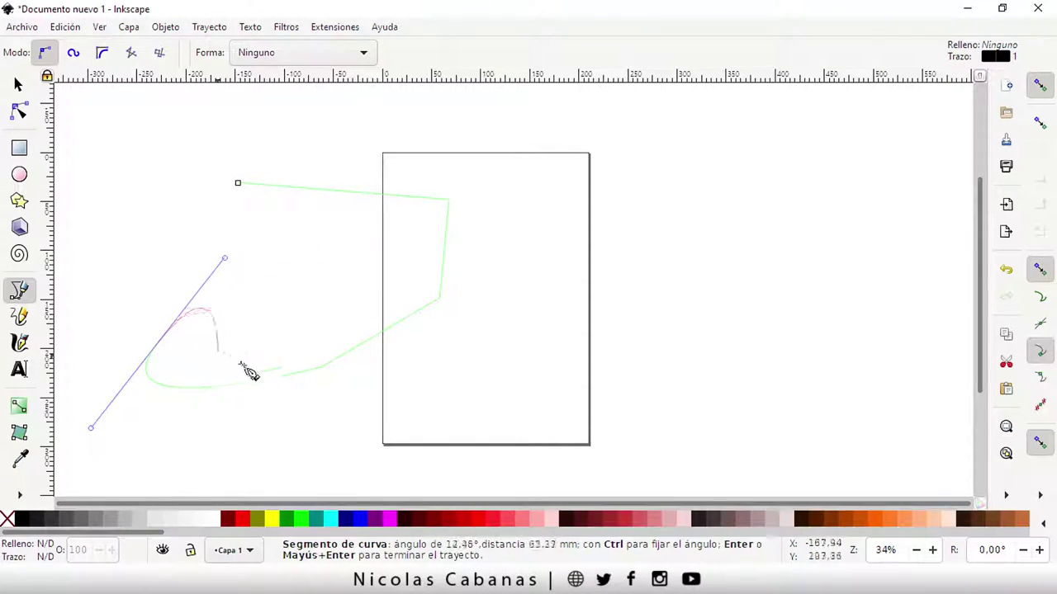
click(118, 295)
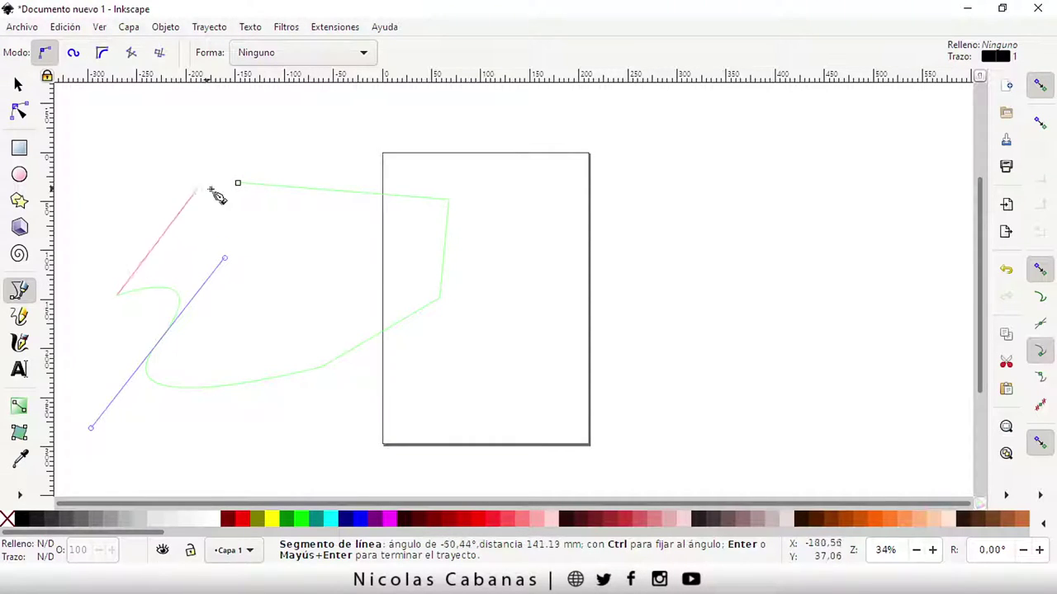
click(238, 182)
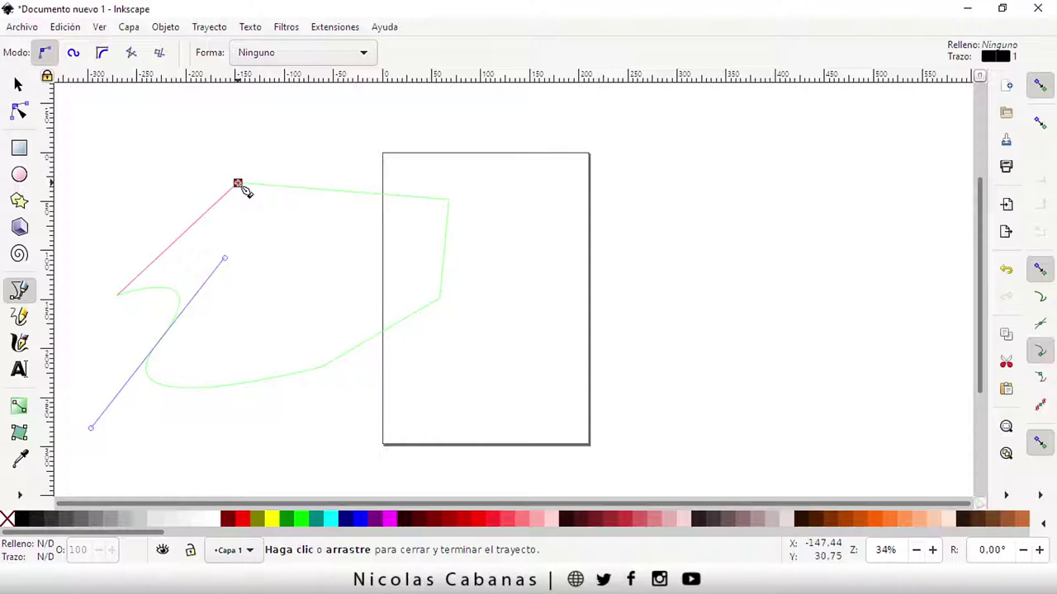
click(238, 182)
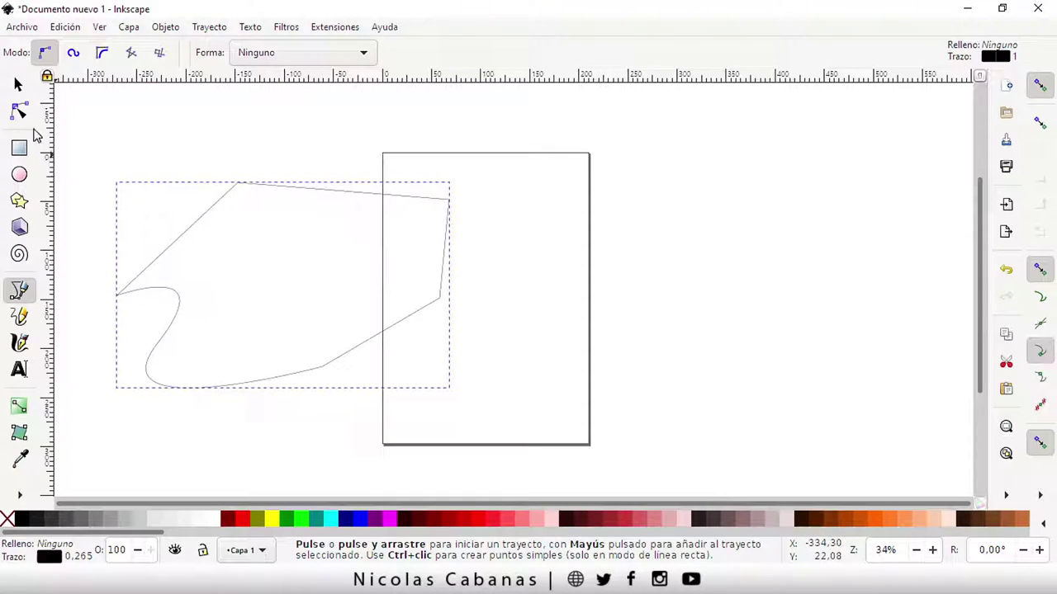
Drag the top and left nodes higher and outward, briefly smoothing the left node before restoring its corner.
click(20, 113)
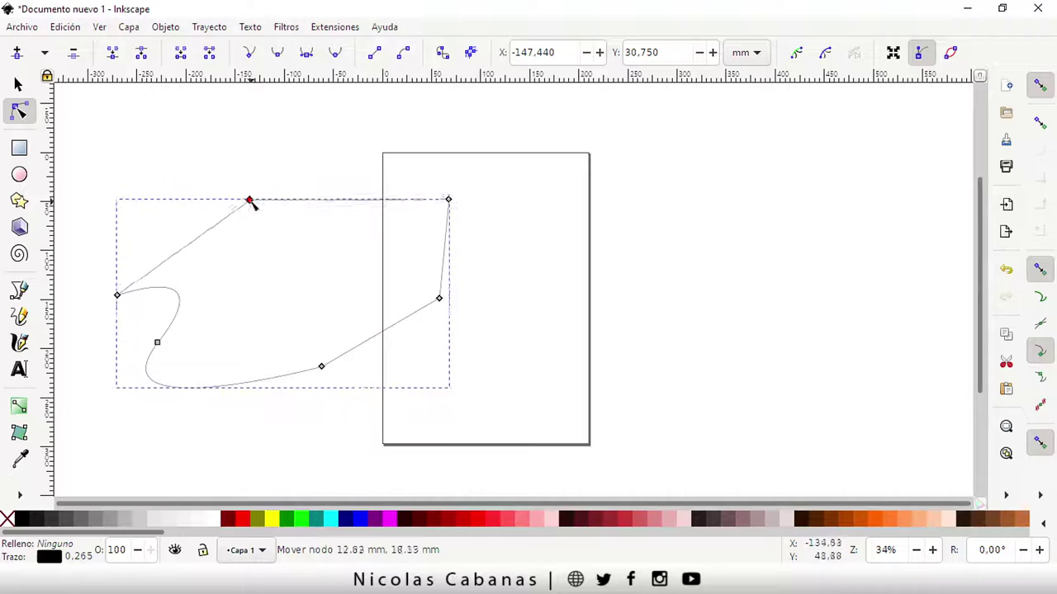
drag(246, 196, 235, 183)
drag(118, 294, 108, 269)
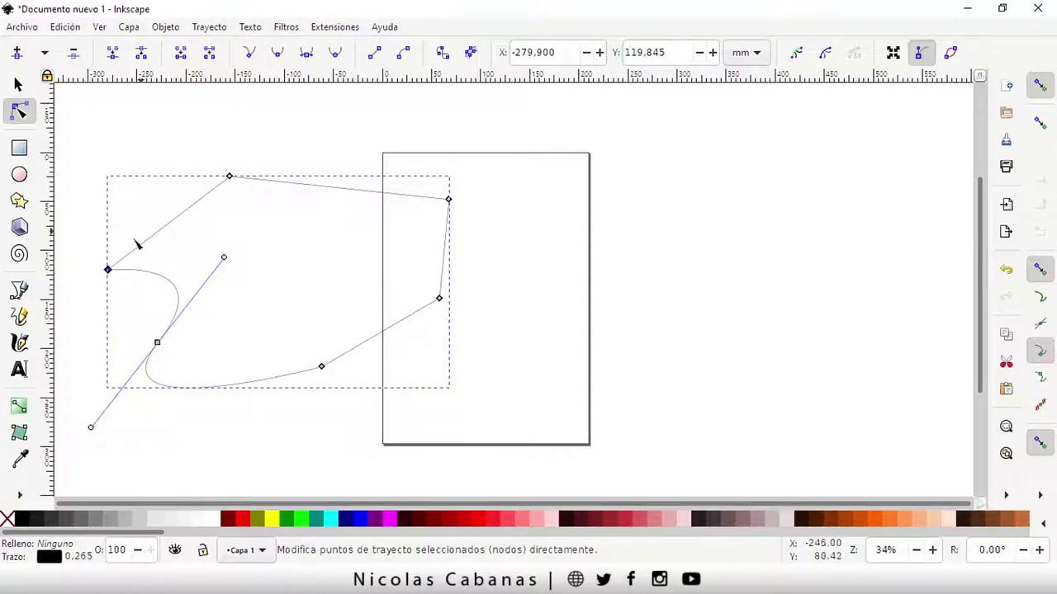
mouse_move(107, 269)
mouse_down()
mouse_move(124, 224)
mouse_move(125, 243)
mouse_move(106, 250)
mouse_up()
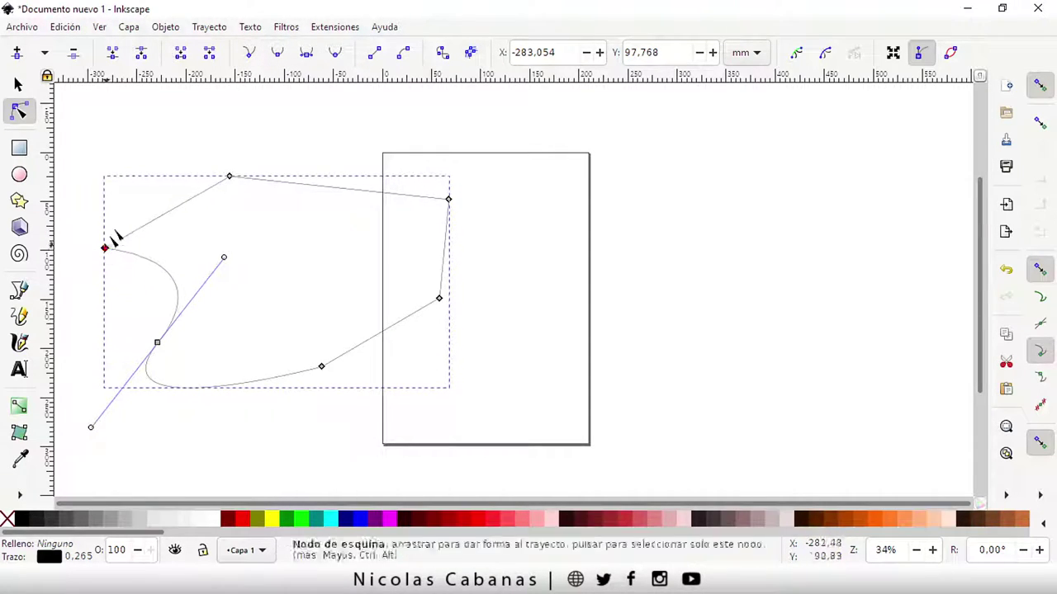
click(277, 53)
mouse_move(123, 208)
mouse_down()
mouse_move(166, 245)
mouse_move(99, 196)
mouse_move(68, 261)
mouse_move(147, 203)
mouse_move(113, 184)
mouse_up()
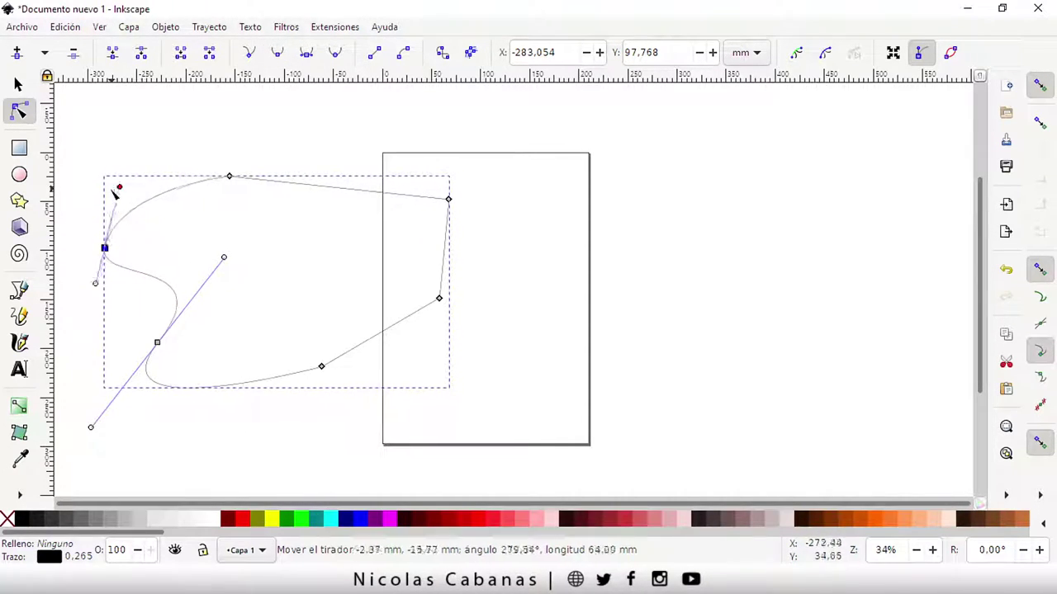
mouse_move(105, 247)
mouse_down()
mouse_move(116, 235)
mouse_move(114, 244)
mouse_up()
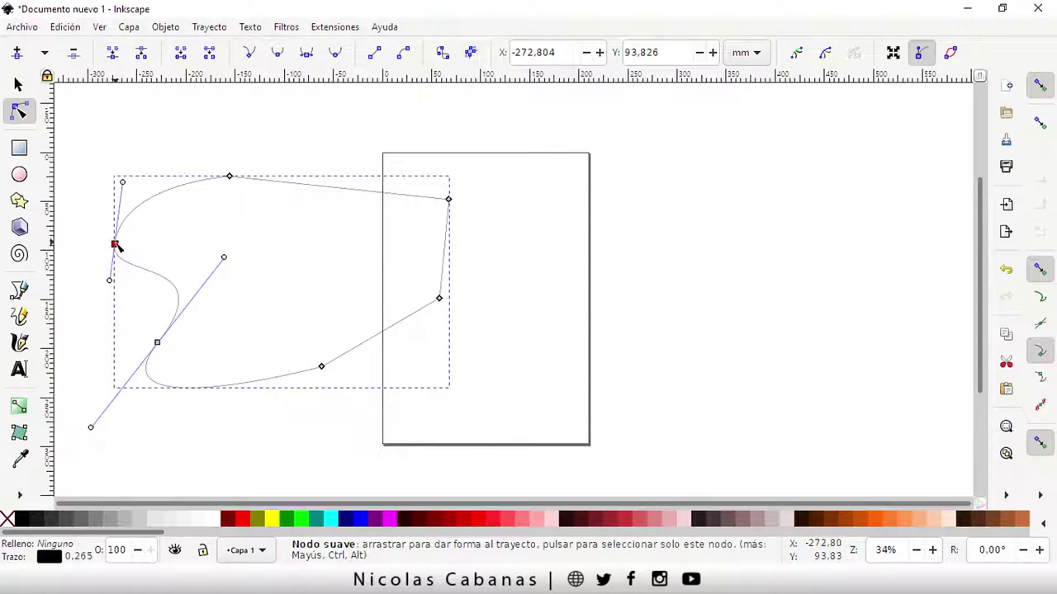
click(250, 54)
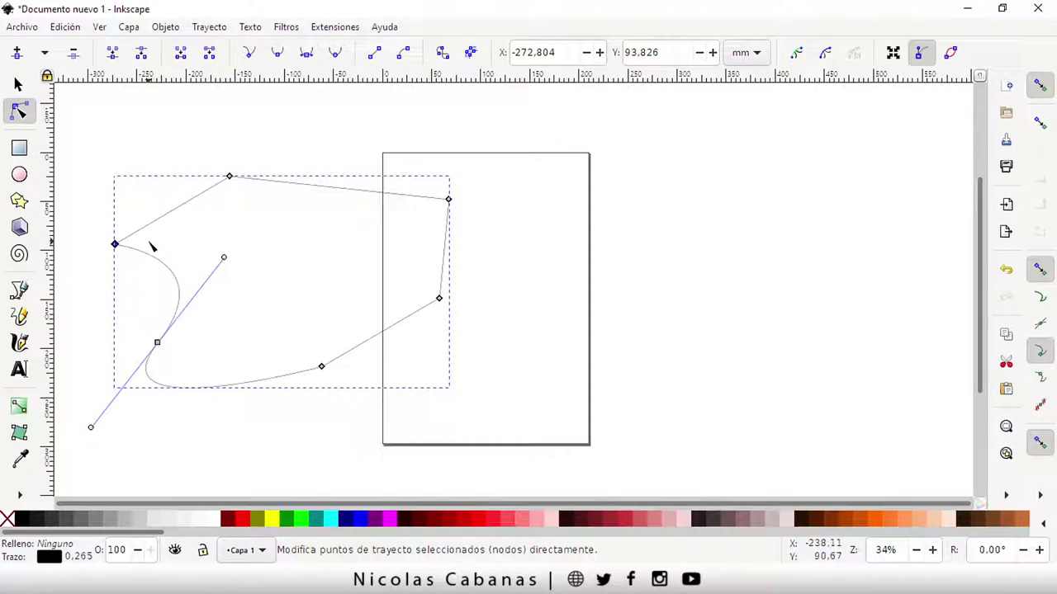
Add a sharp corner node on the lower curve, move it up-right, and pull the bottom node down.
double_click(158, 344)
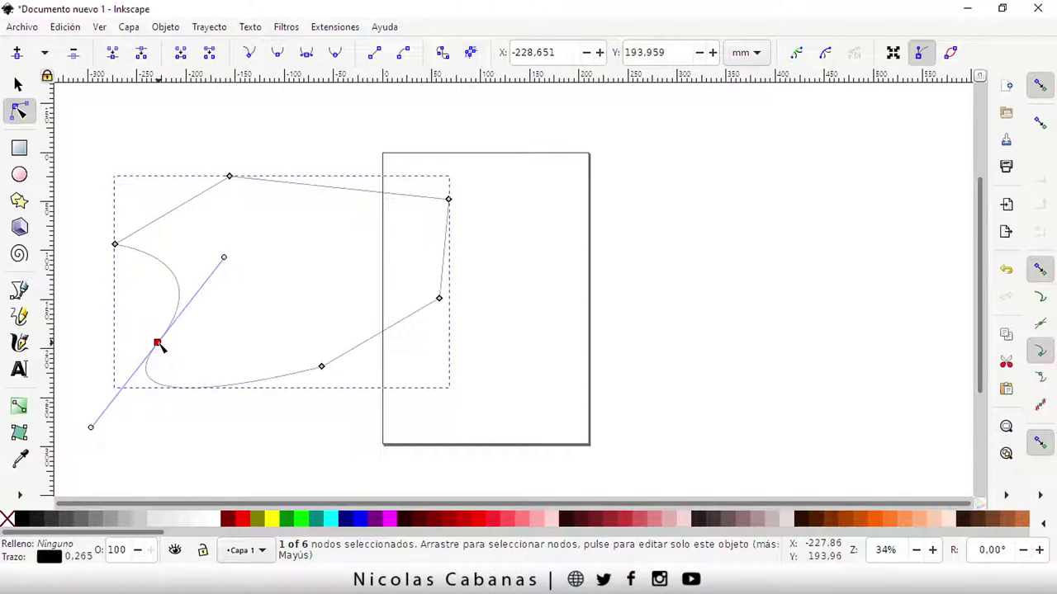
click(256, 53)
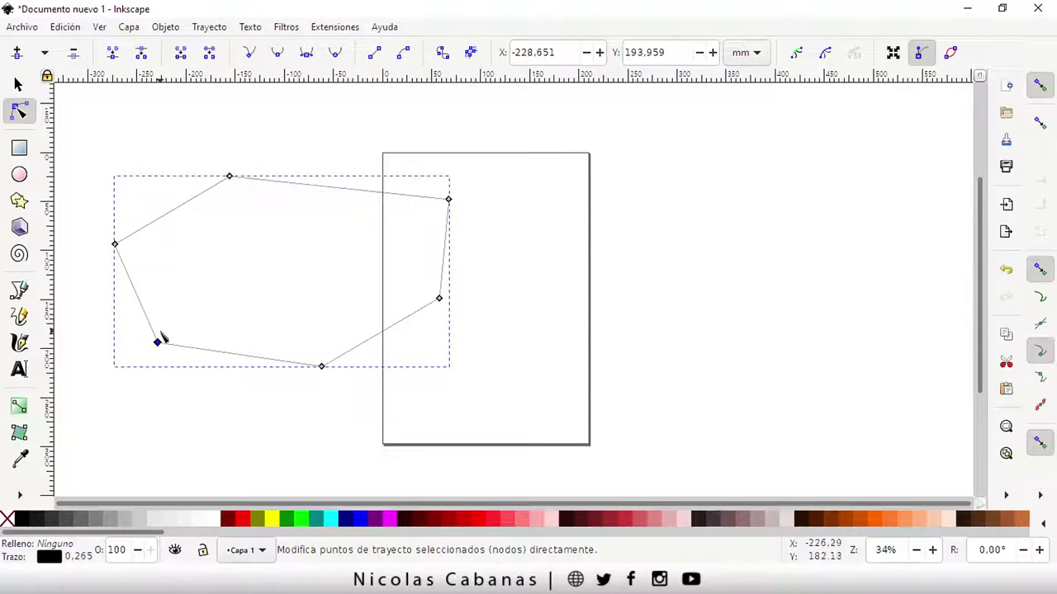
drag(159, 343, 212, 320)
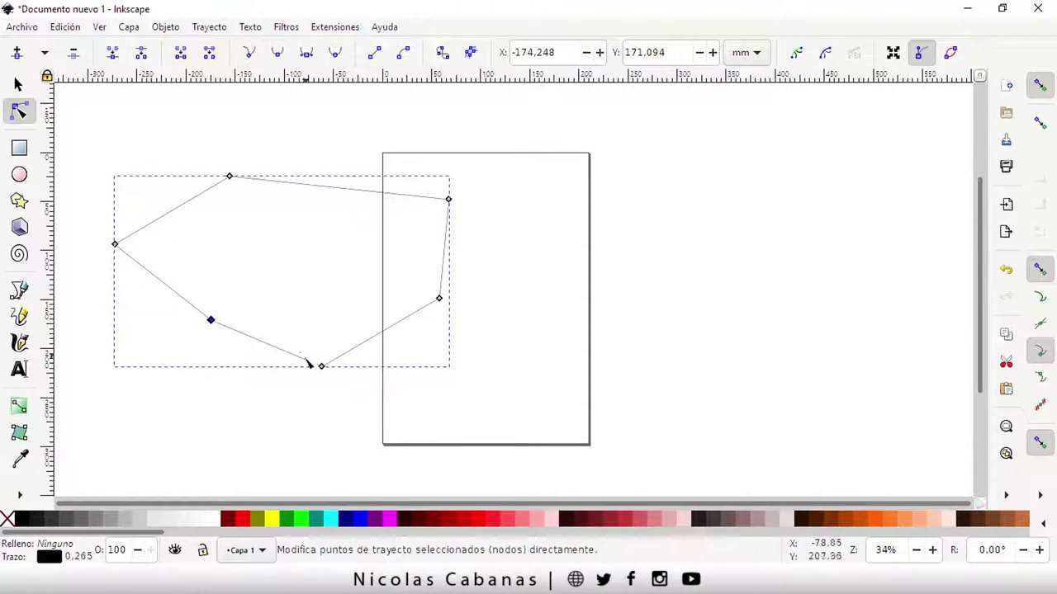
drag(321, 366, 308, 422)
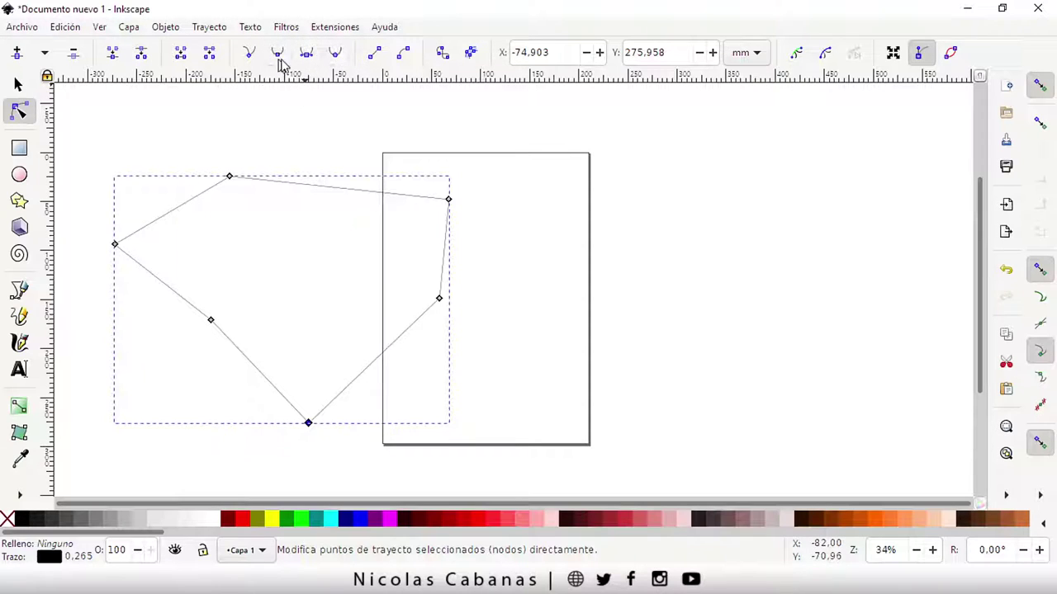
Try smooth and symmetric handles on the bottom node, then leave it a sharp corner.
click(305, 58)
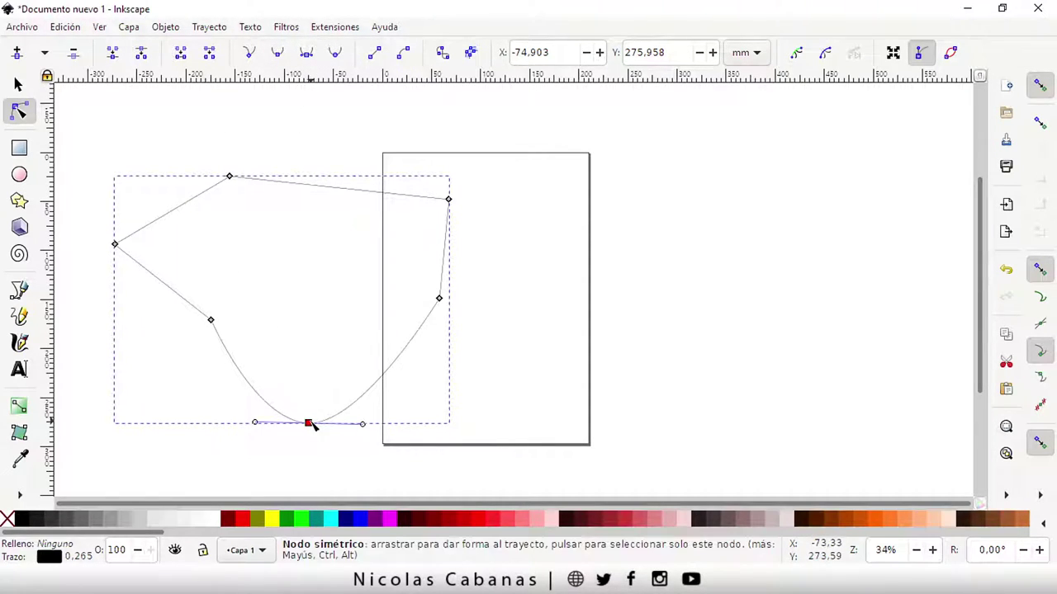
mouse_move(310, 424)
mouse_down()
mouse_move(312, 345)
mouse_move(303, 406)
mouse_move(347, 372)
mouse_move(347, 416)
mouse_move(338, 336)
mouse_up()
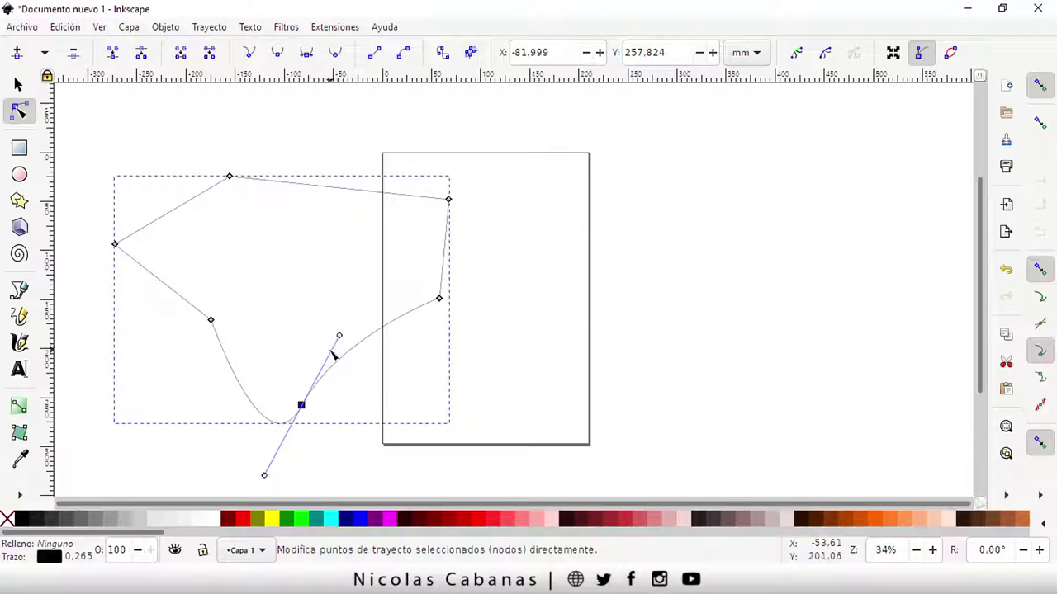
mouse_move(339, 336)
mouse_down()
mouse_move(379, 422)
mouse_move(397, 418)
mouse_move(396, 405)
mouse_move(468, 408)
mouse_move(513, 380)
mouse_move(333, 394)
mouse_move(276, 331)
mouse_move(342, 352)
mouse_move(401, 410)
mouse_move(529, 431)
mouse_move(464, 397)
mouse_move(363, 366)
mouse_move(371, 373)
mouse_up()
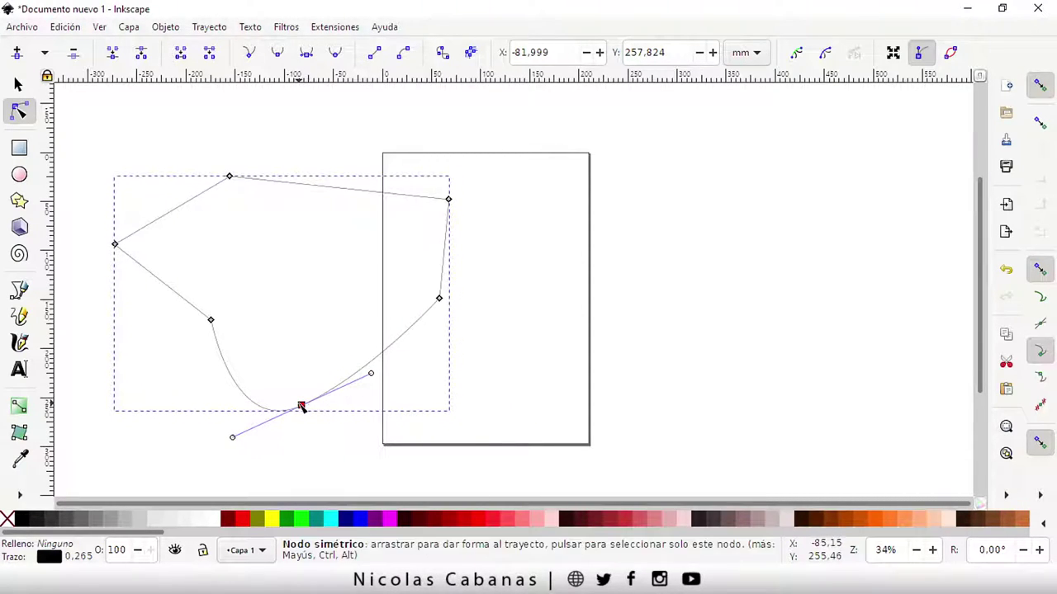
click(248, 55)
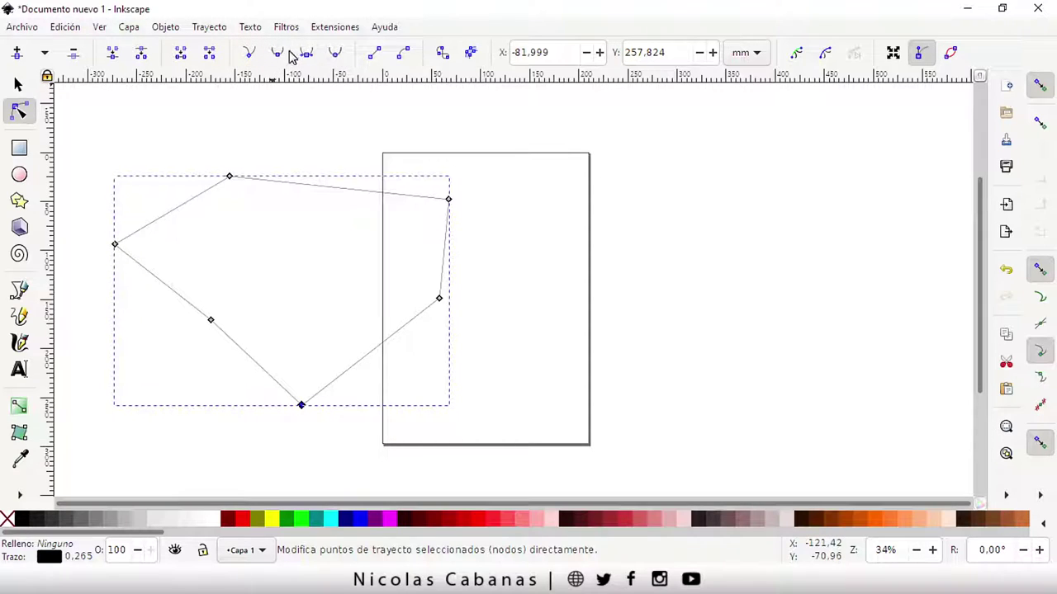
click(278, 55)
mouse_move(360, 407)
mouse_down()
mouse_move(374, 363)
mouse_move(595, 395)
mouse_up()
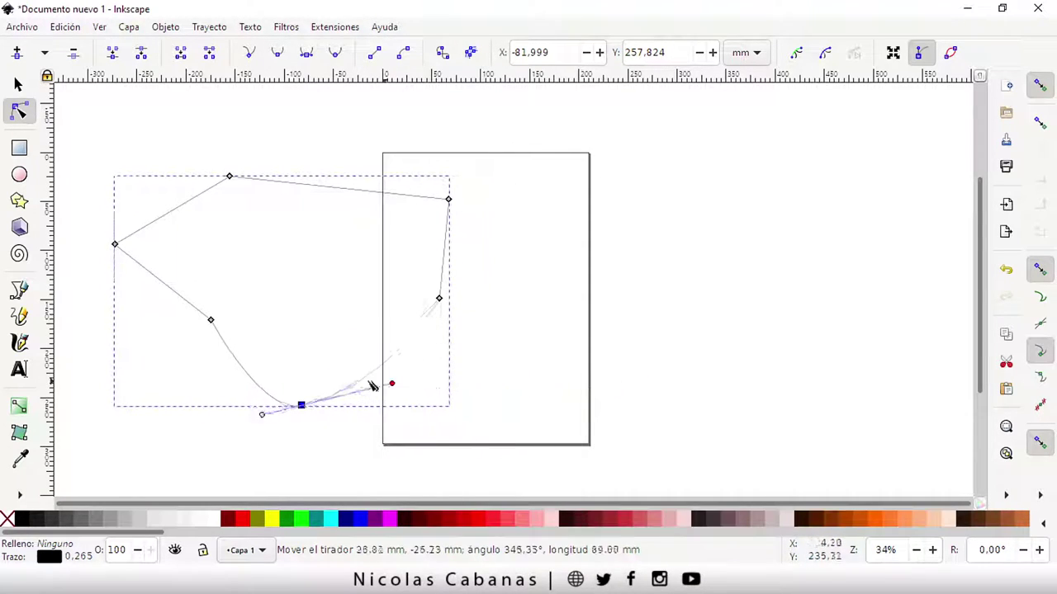
drag(595, 395, 367, 400)
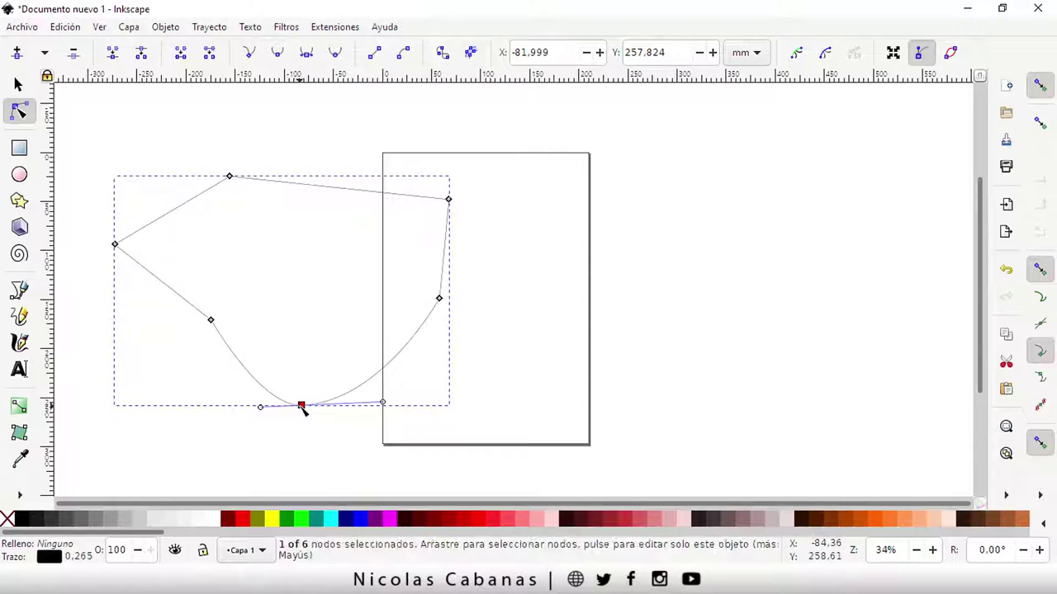
click(249, 54)
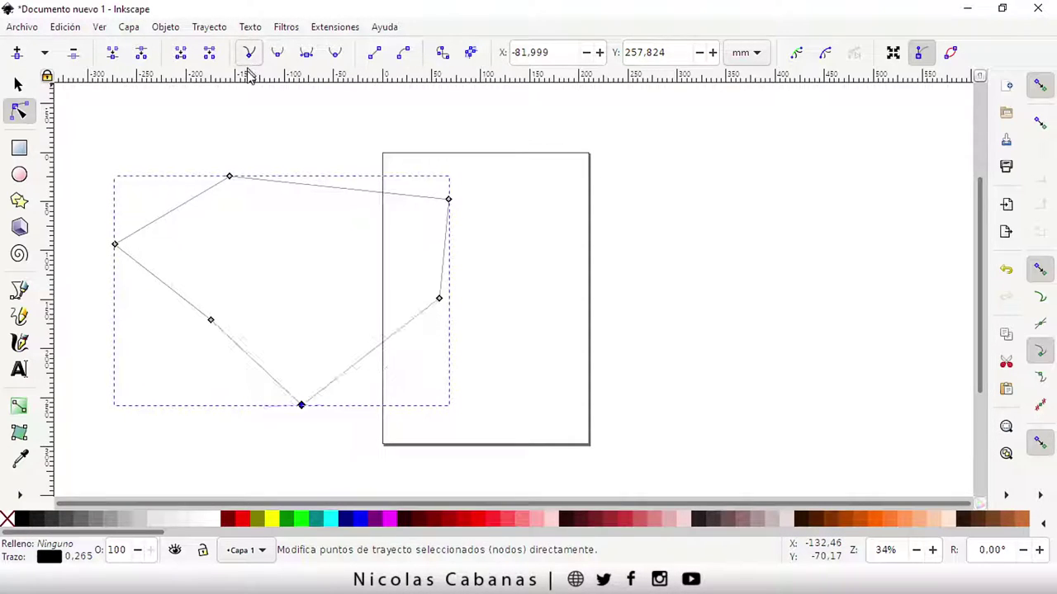
drag(303, 404, 309, 409)
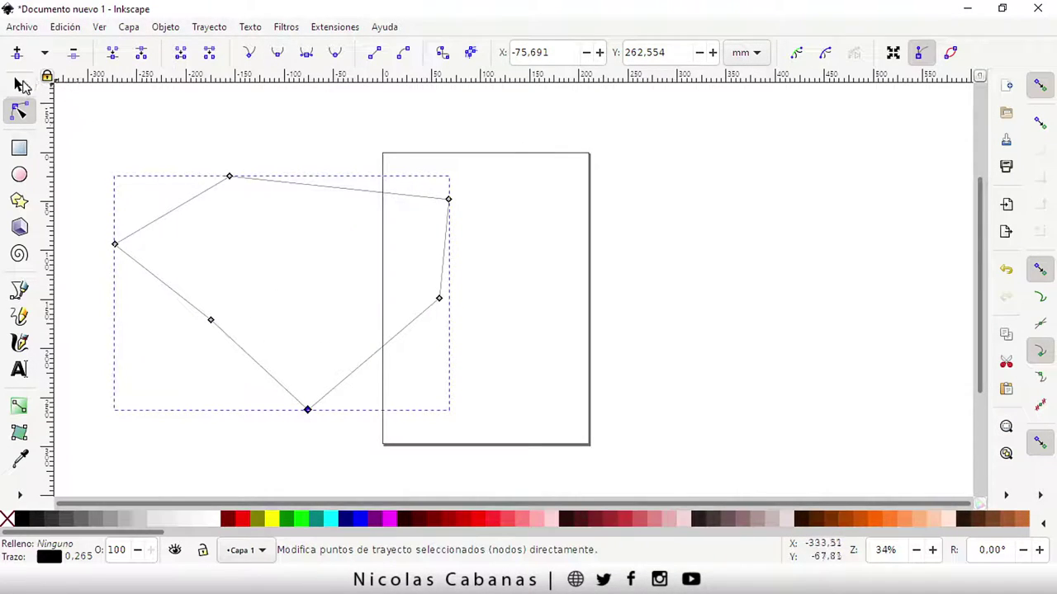
click(22, 86)
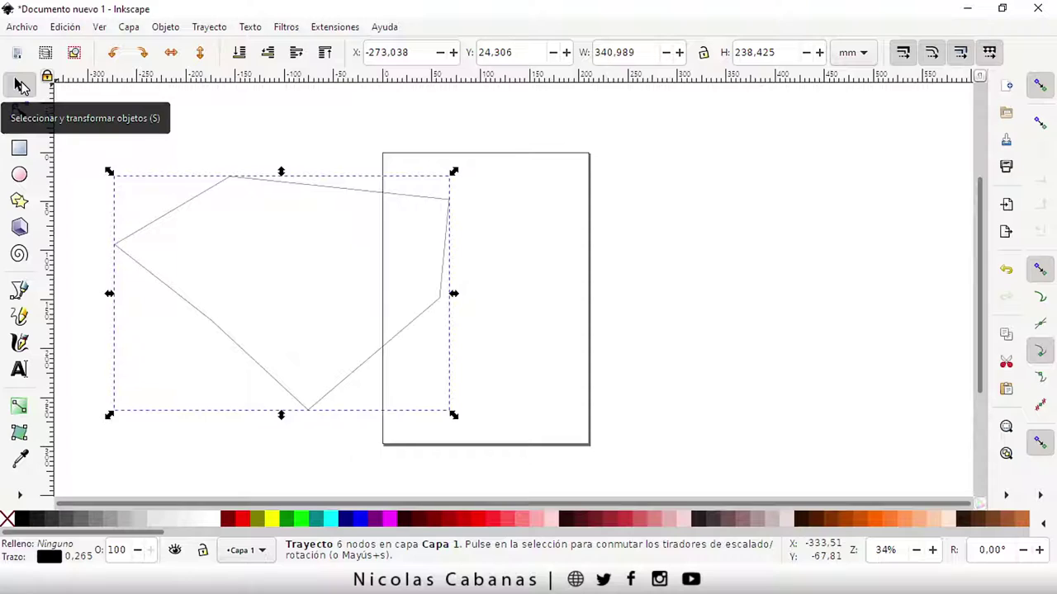
Delete the straight-edged path and set the Bezier pen to Spiro mode.
key(Delete)
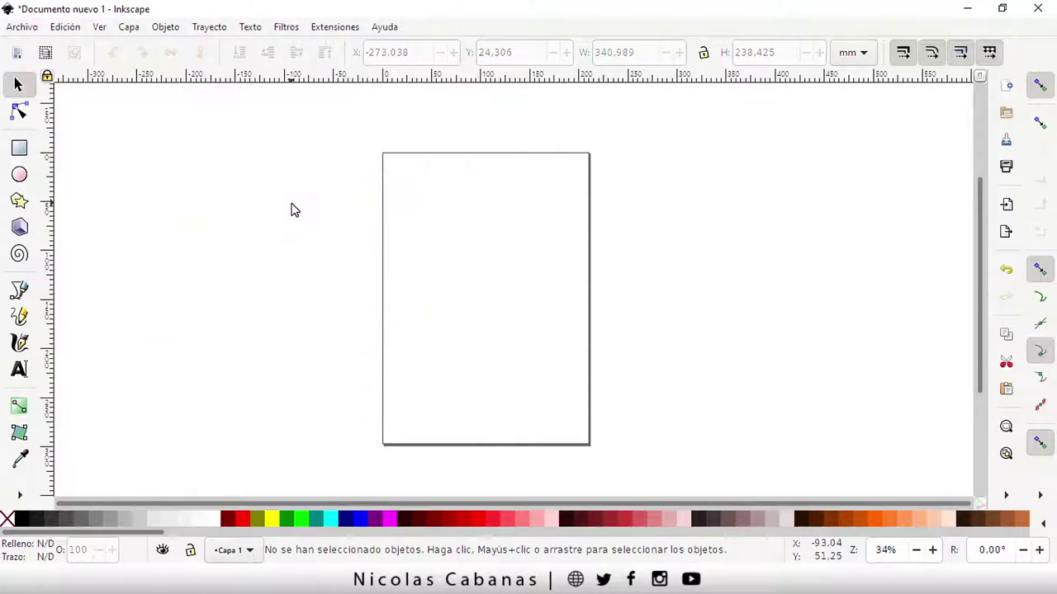
click(20, 291)
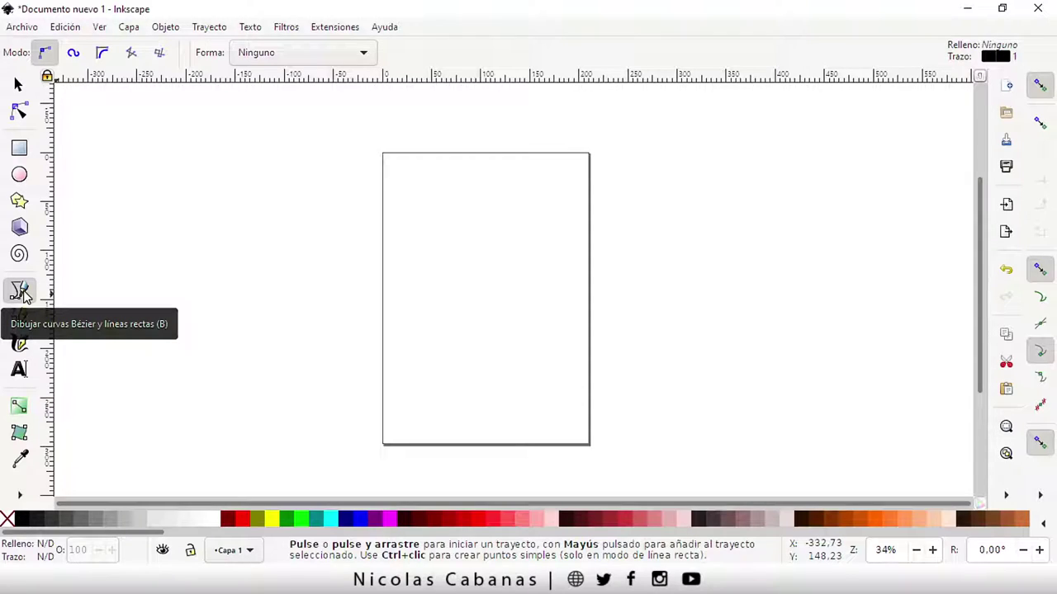
click(72, 56)
Draw a closed six-node Spiro curve looping across the page's left edge.
click(268, 200)
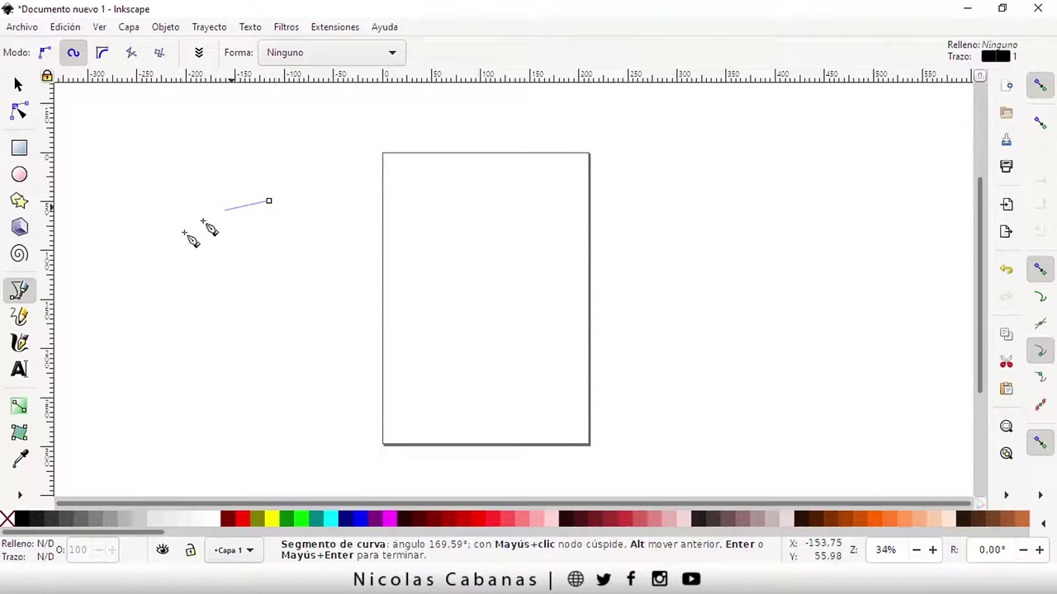
click(166, 281)
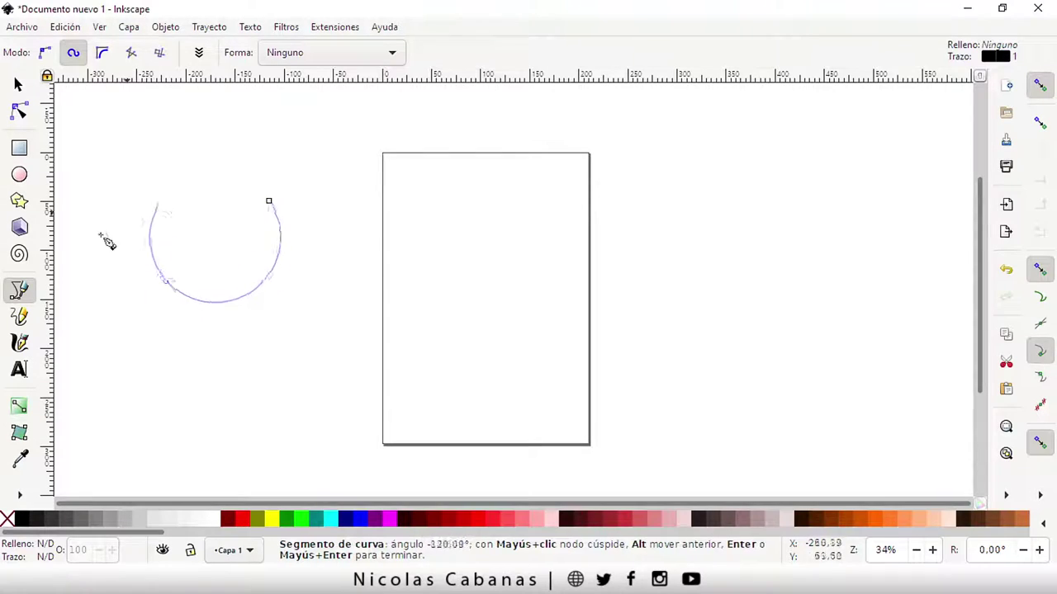
click(266, 346)
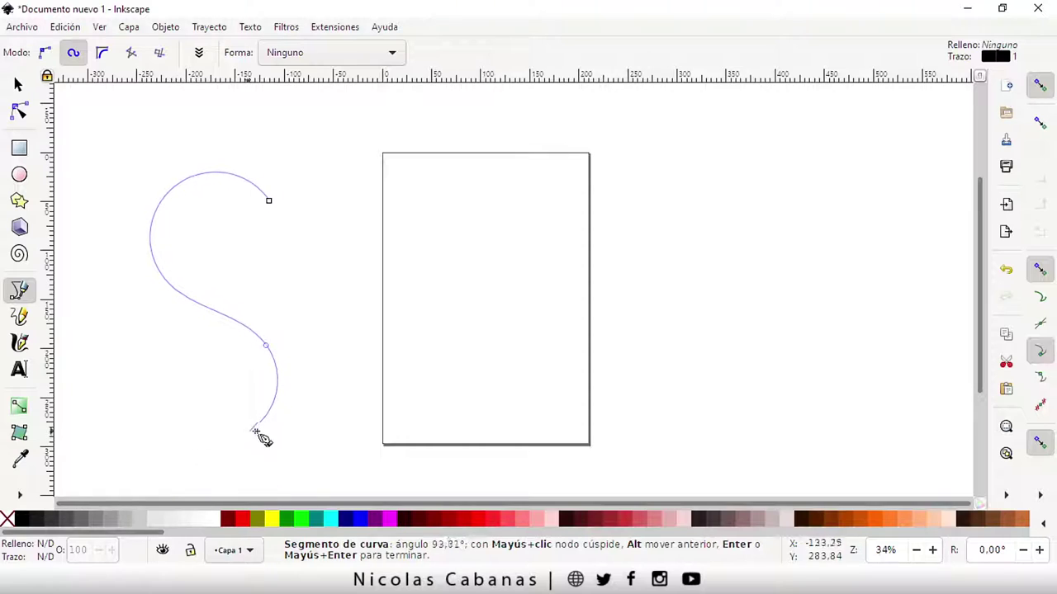
click(337, 239)
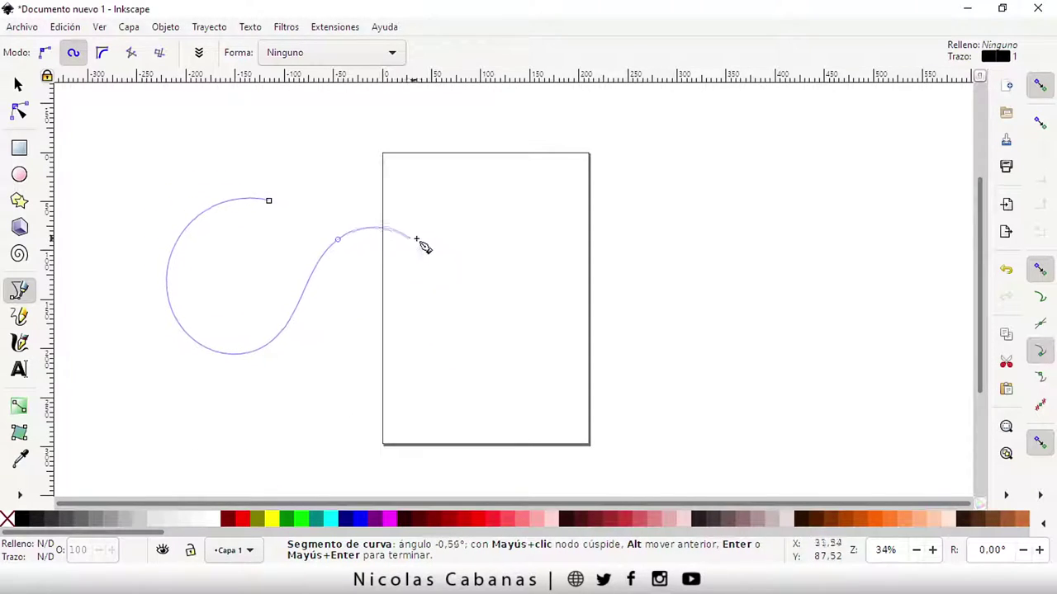
click(483, 359)
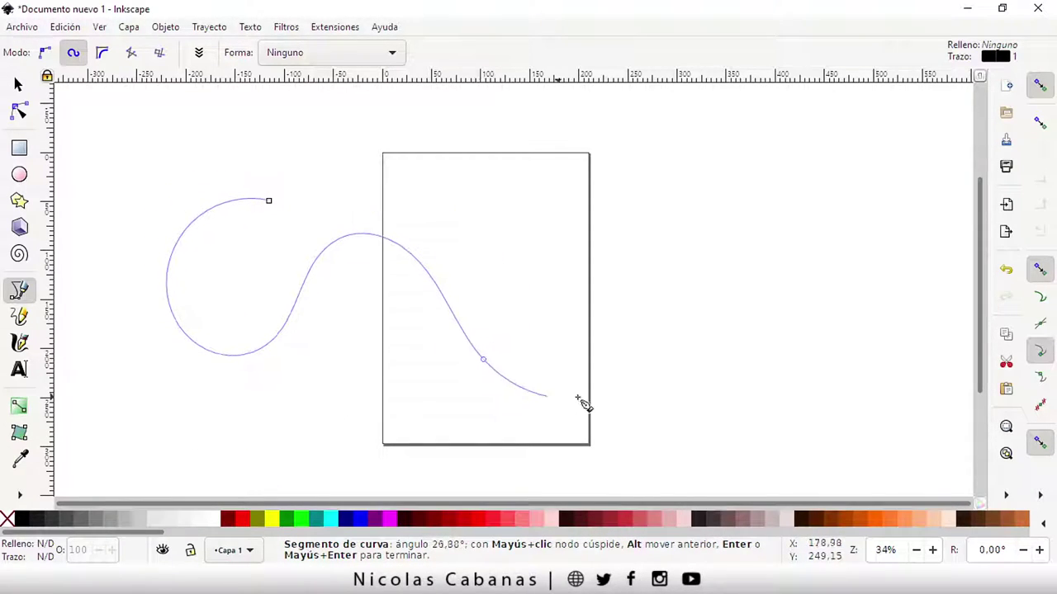
click(509, 212)
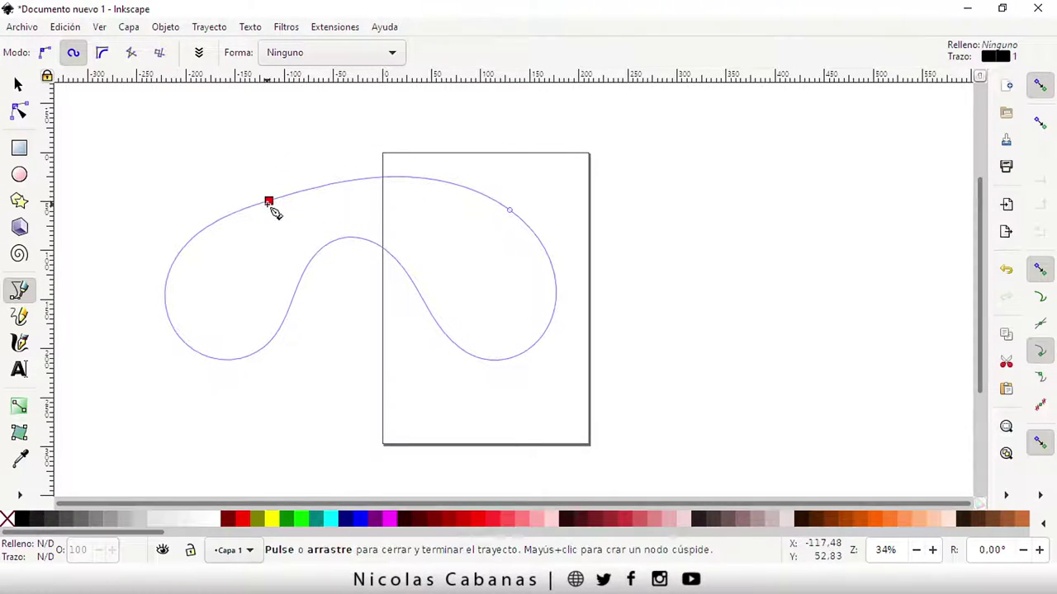
click(269, 203)
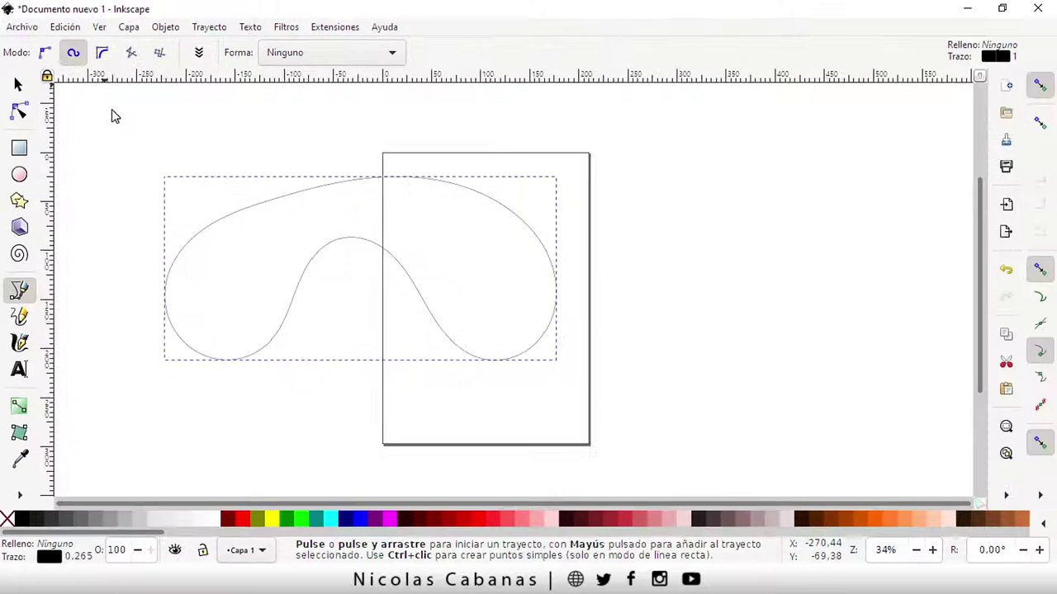
click(102, 53)
click(698, 184)
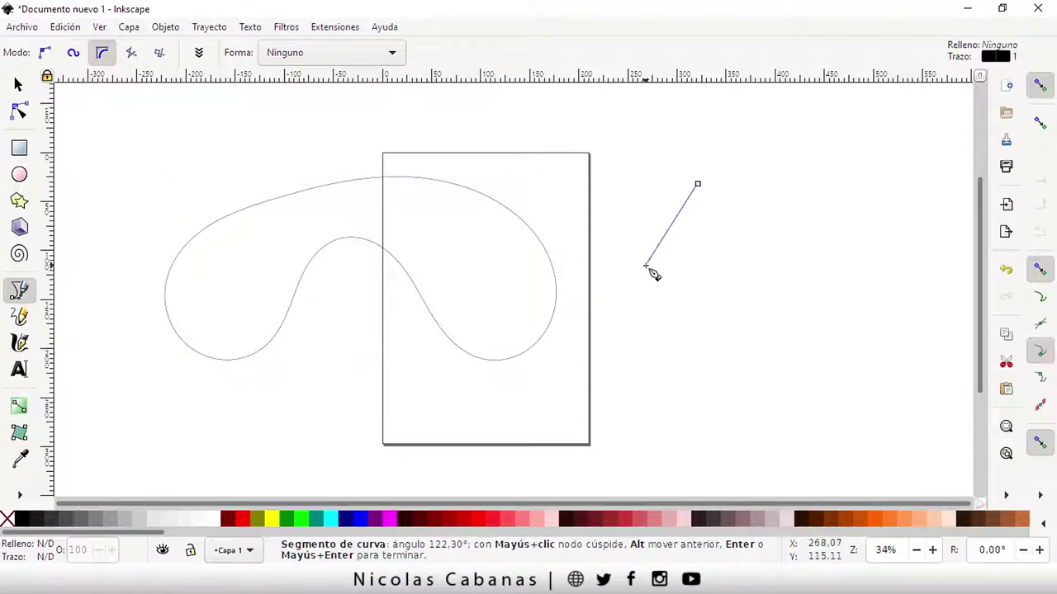
click(646, 267)
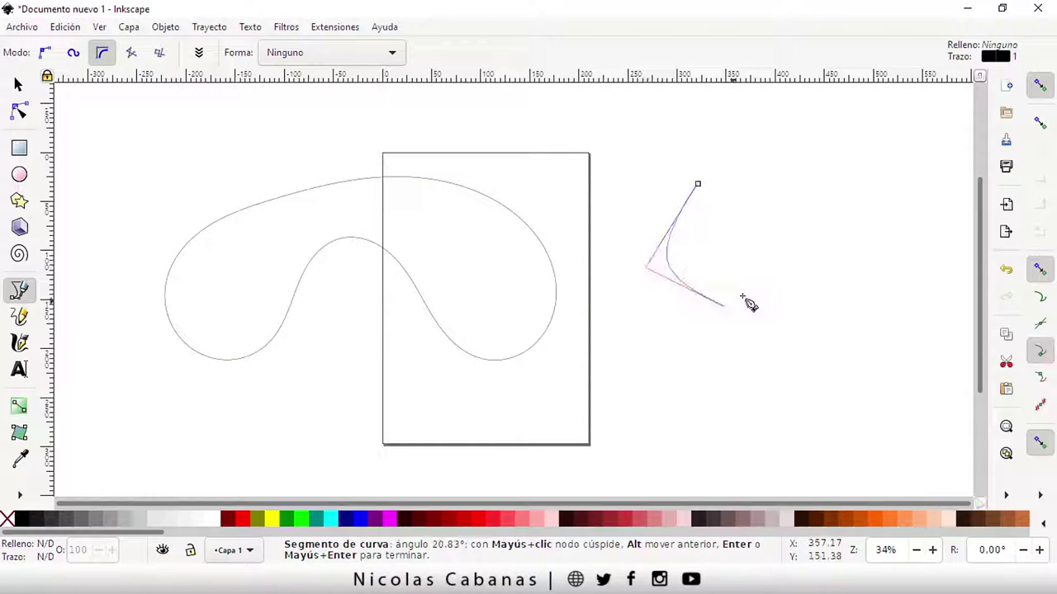
click(814, 238)
click(752, 385)
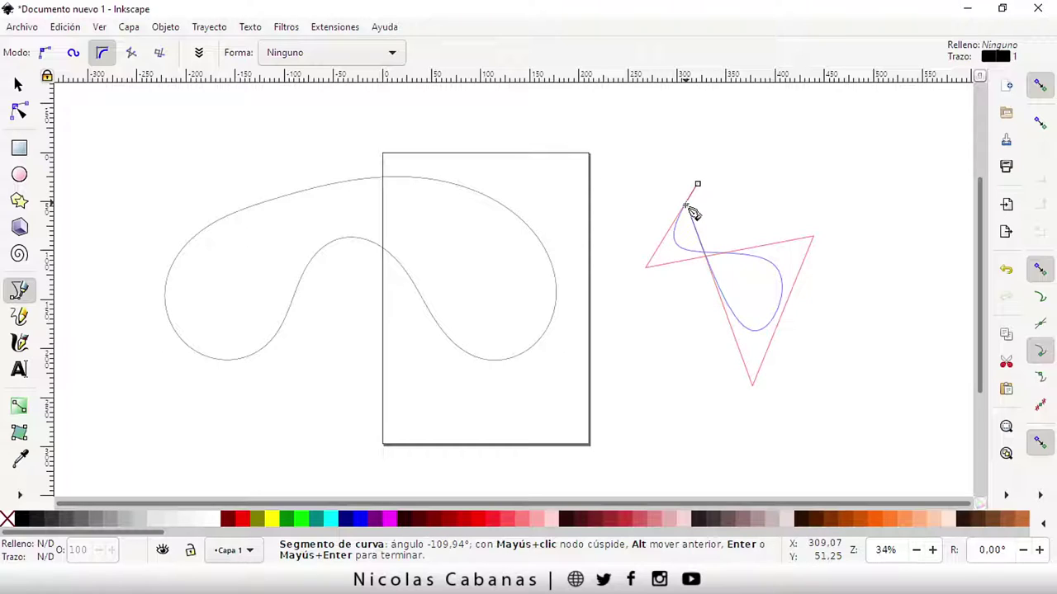
click(617, 371)
click(557, 226)
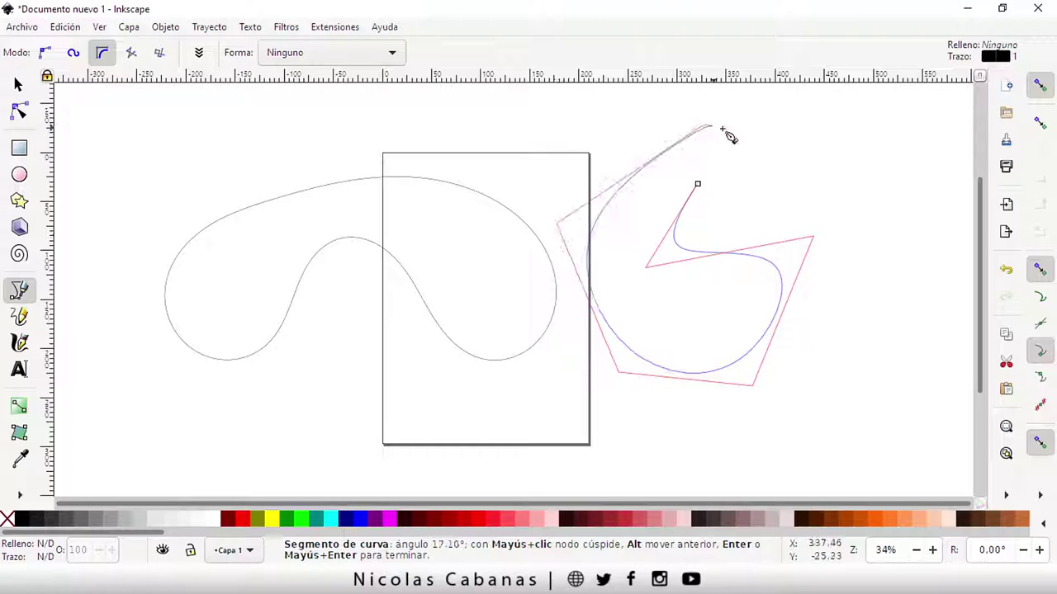
click(703, 125)
click(853, 185)
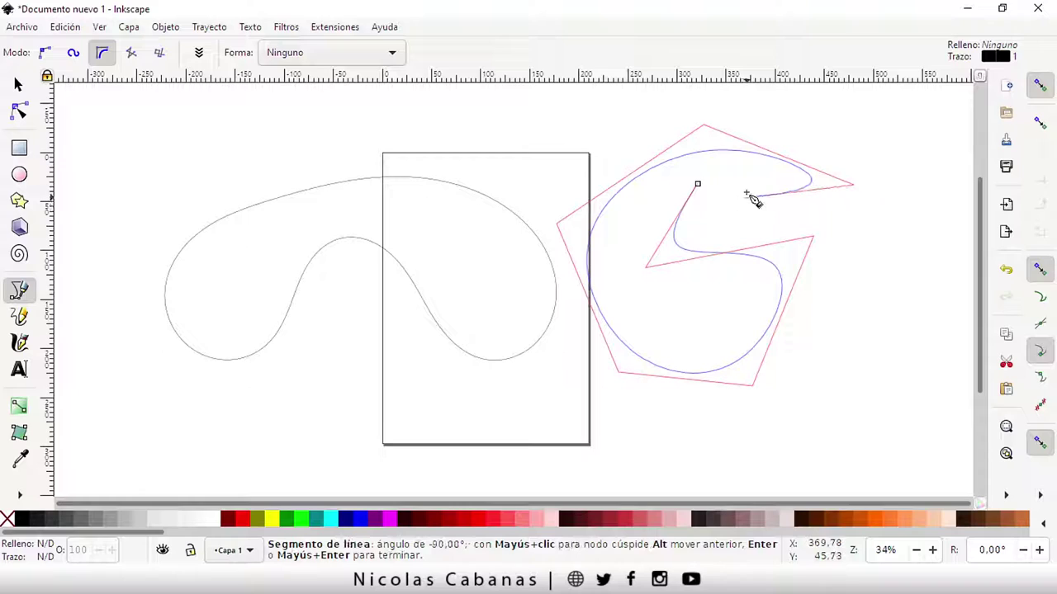
click(698, 185)
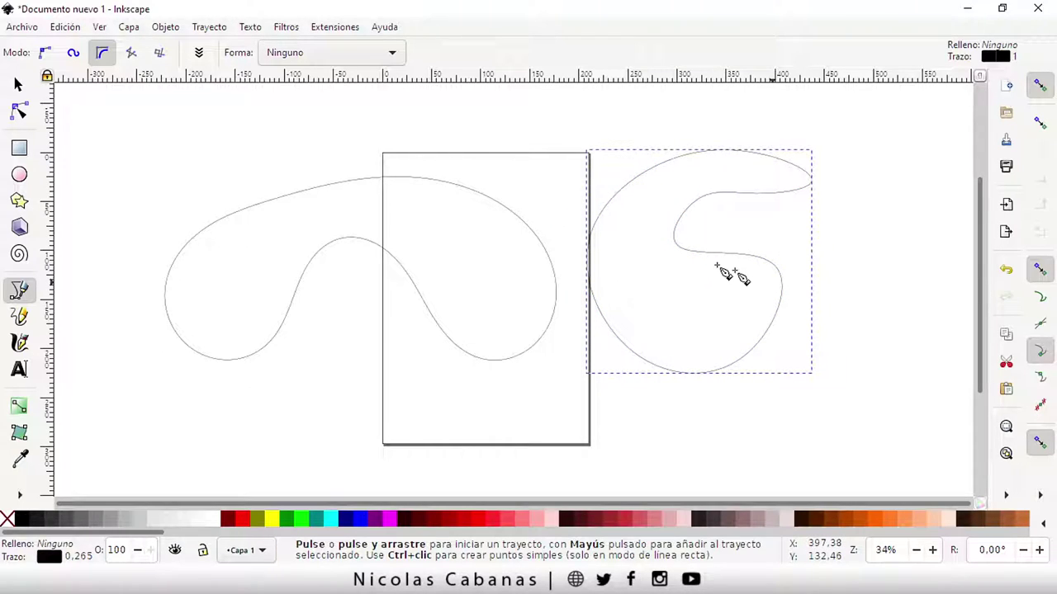
click(18, 85)
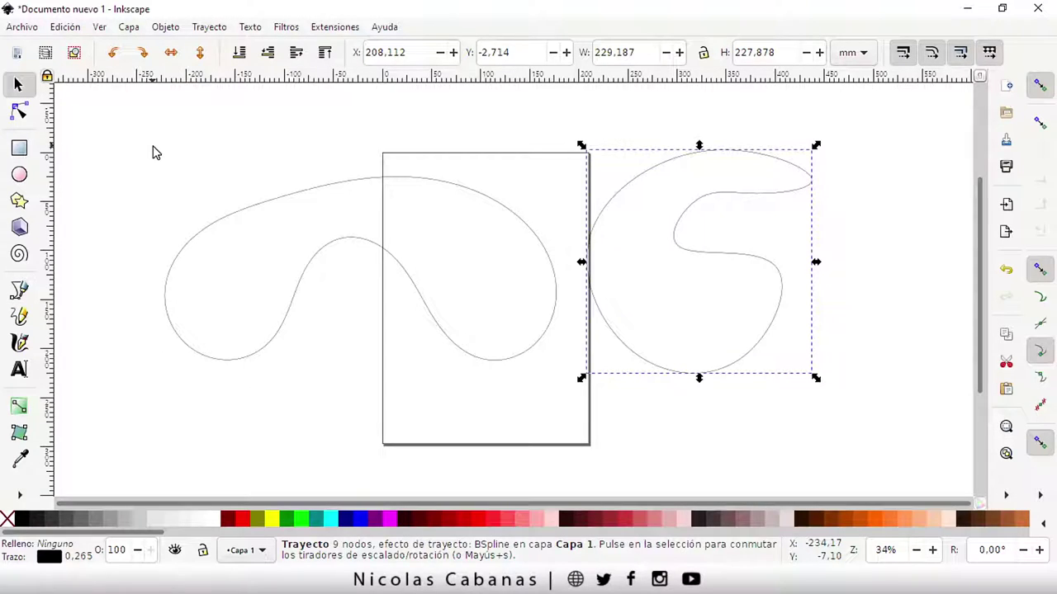
key(Delete)
click(25, 288)
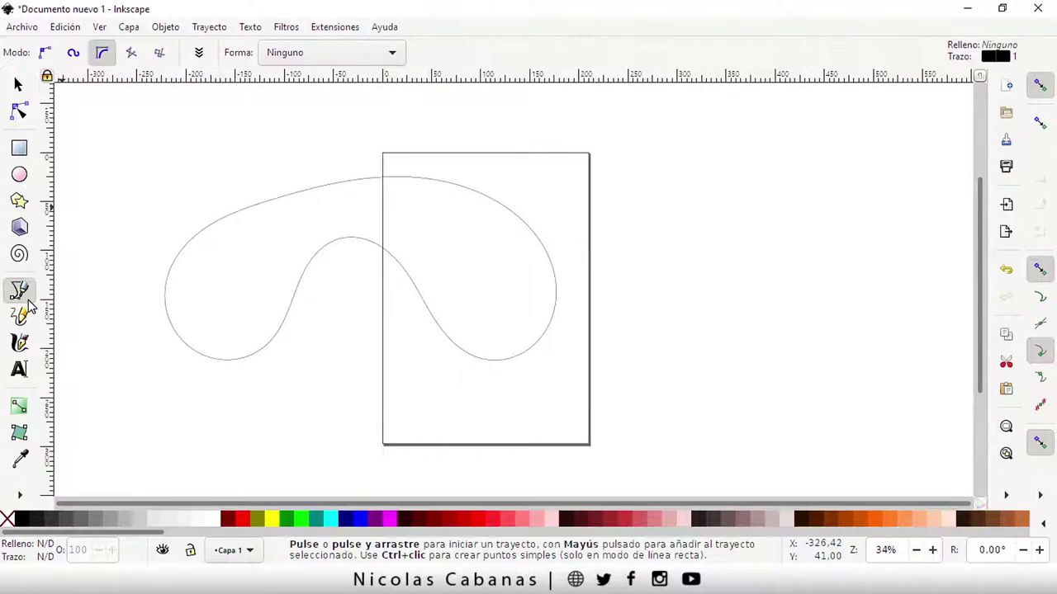
click(706, 161)
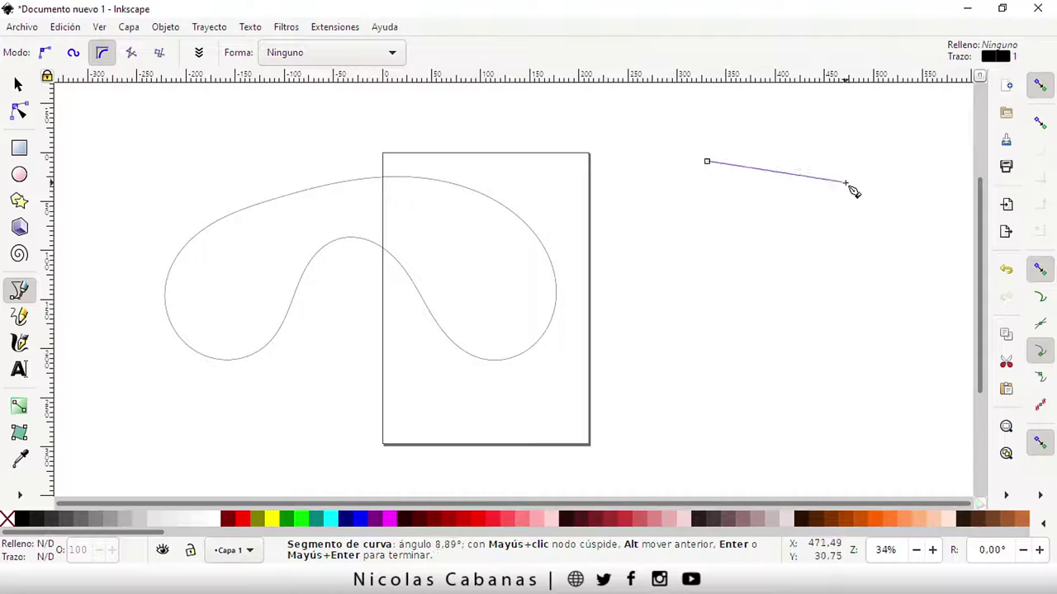
click(845, 181)
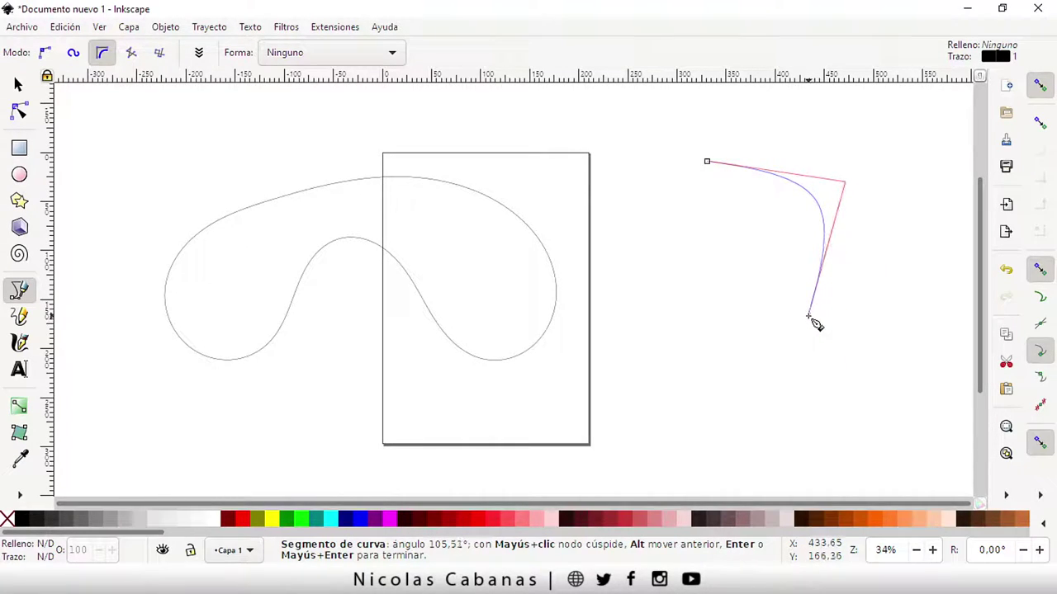
click(809, 315)
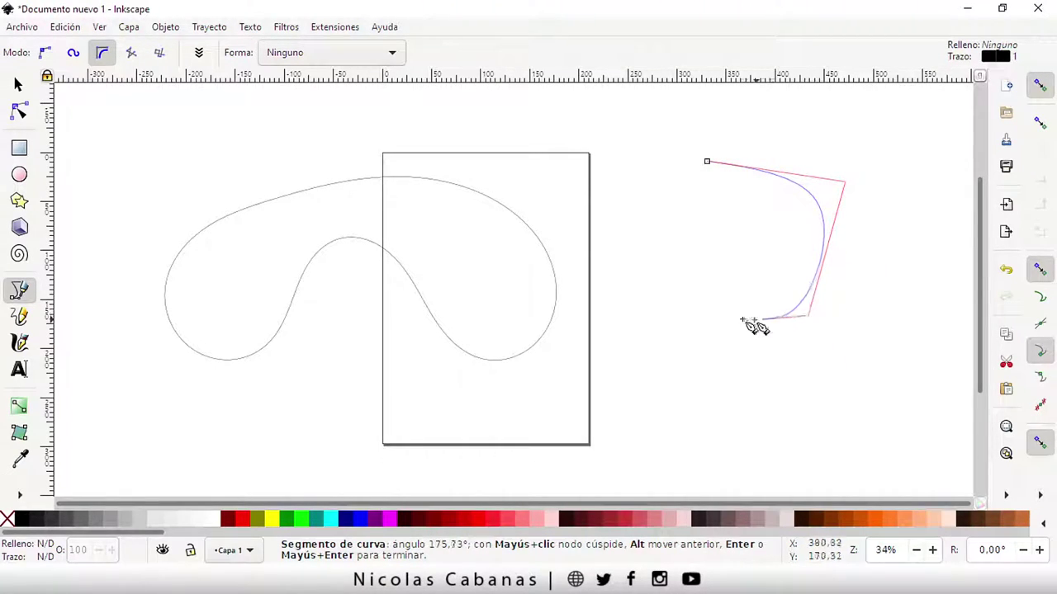
click(639, 220)
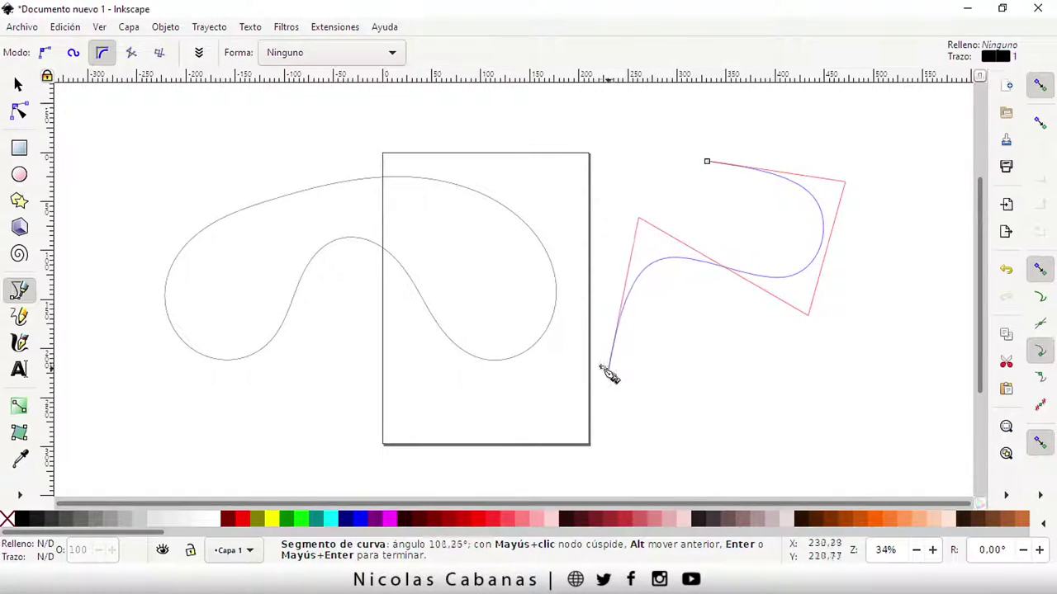
click(572, 293)
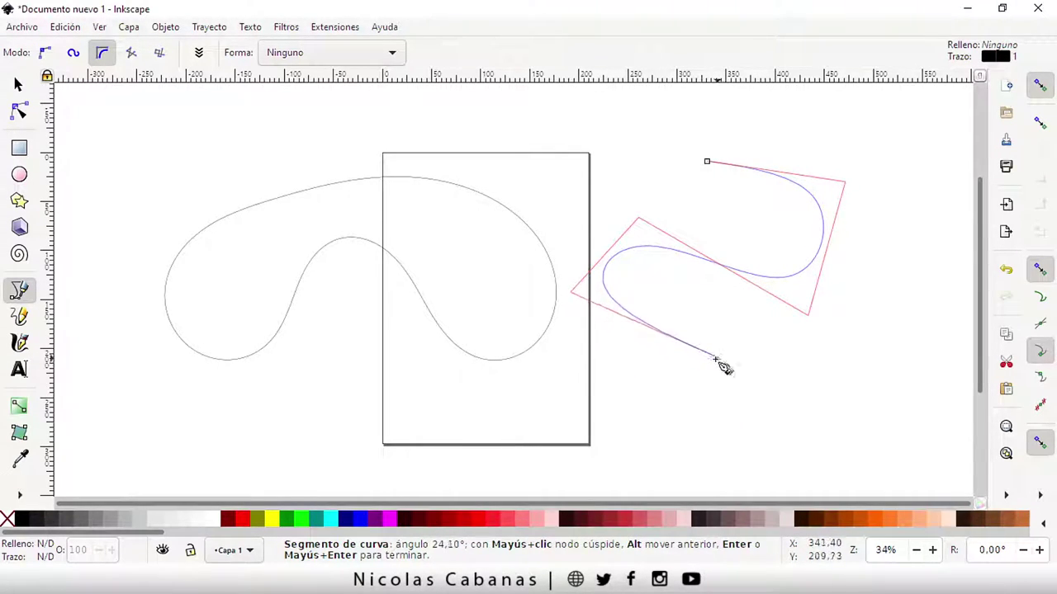
click(682, 364)
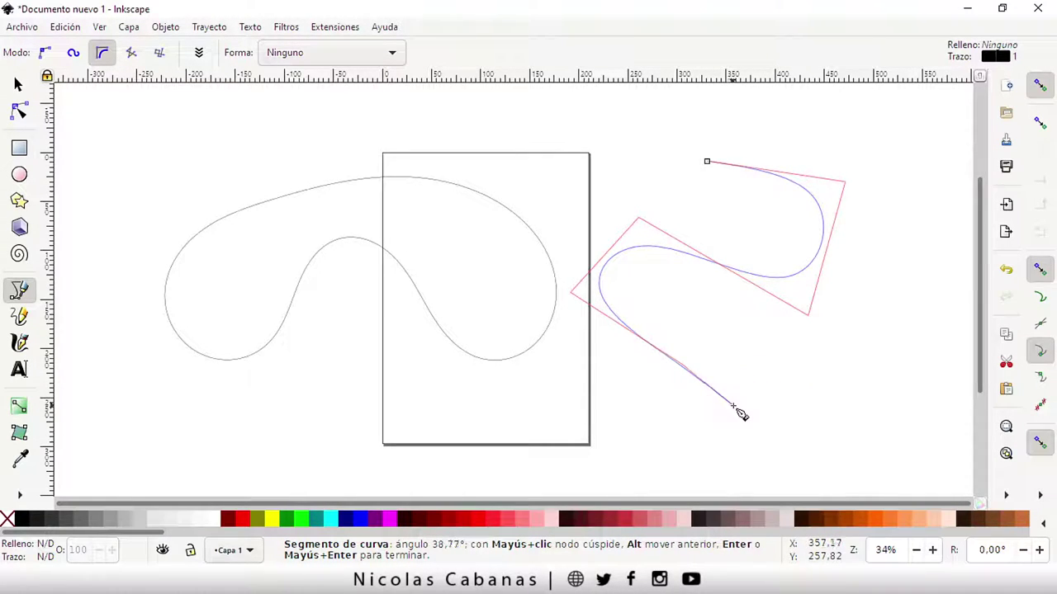
key(Return)
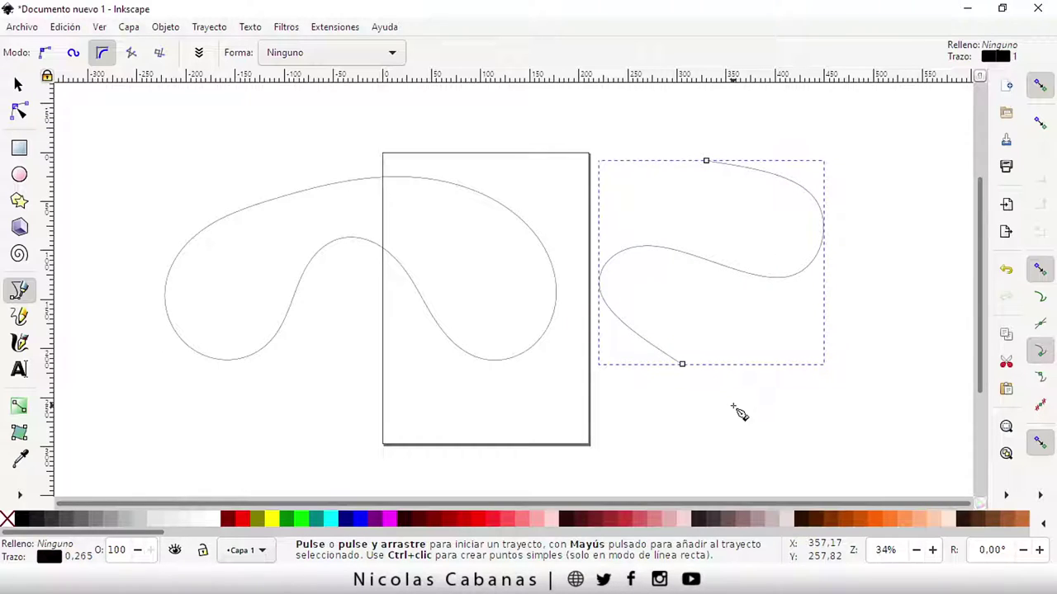
key(Delete)
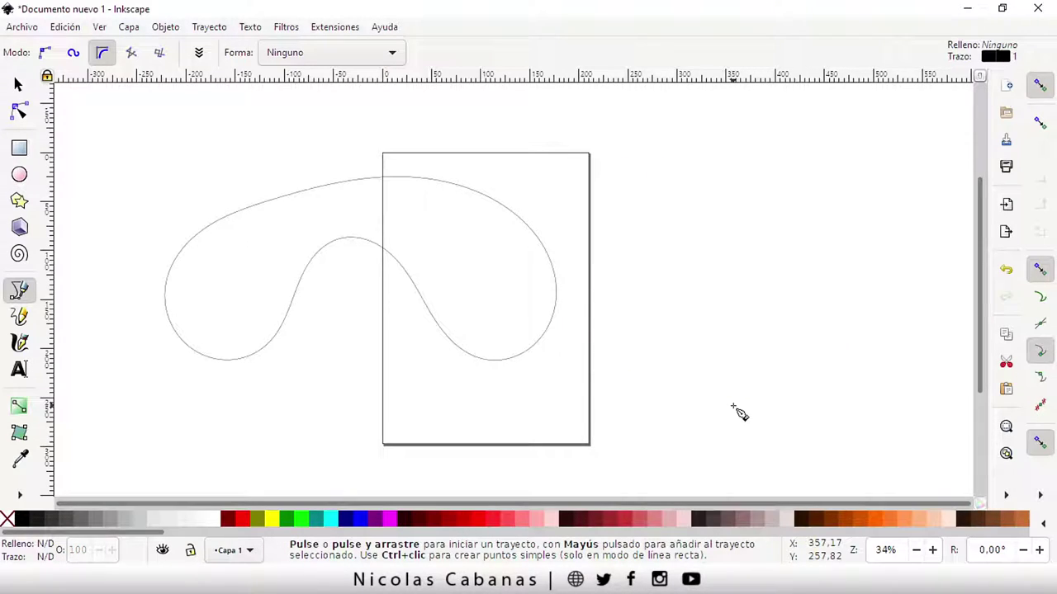
In straight-line mode, draw a closed nine-corner jagged polygon over the page's right edge.
click(130, 55)
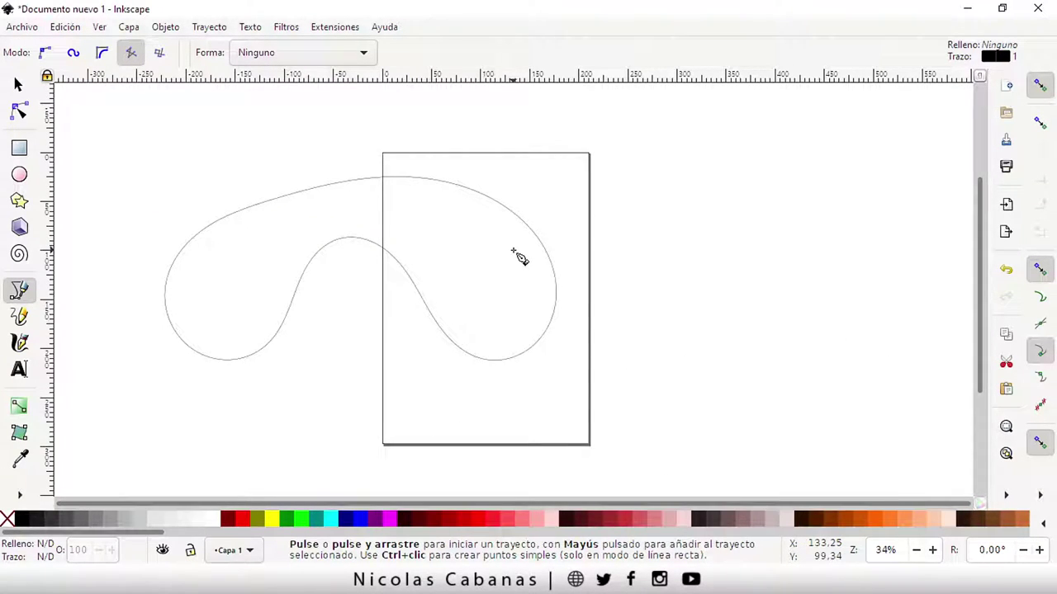
click(625, 193)
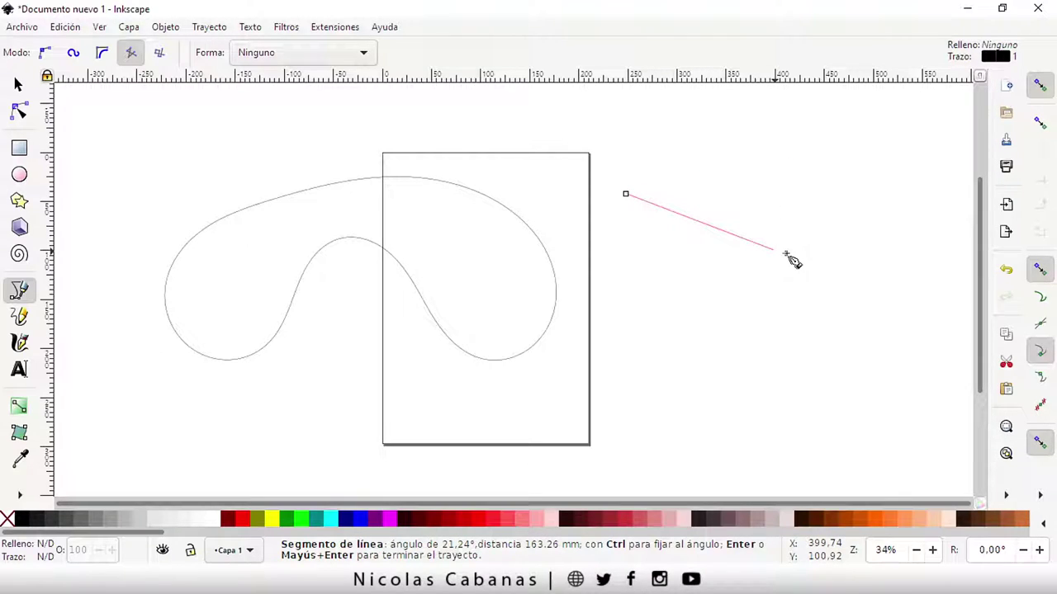
click(769, 142)
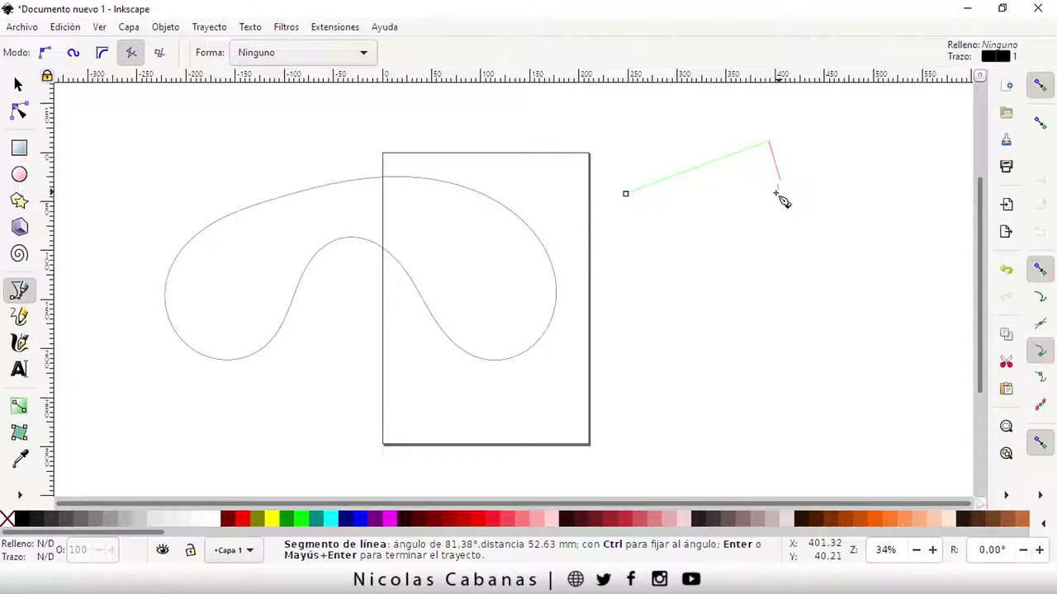
click(794, 317)
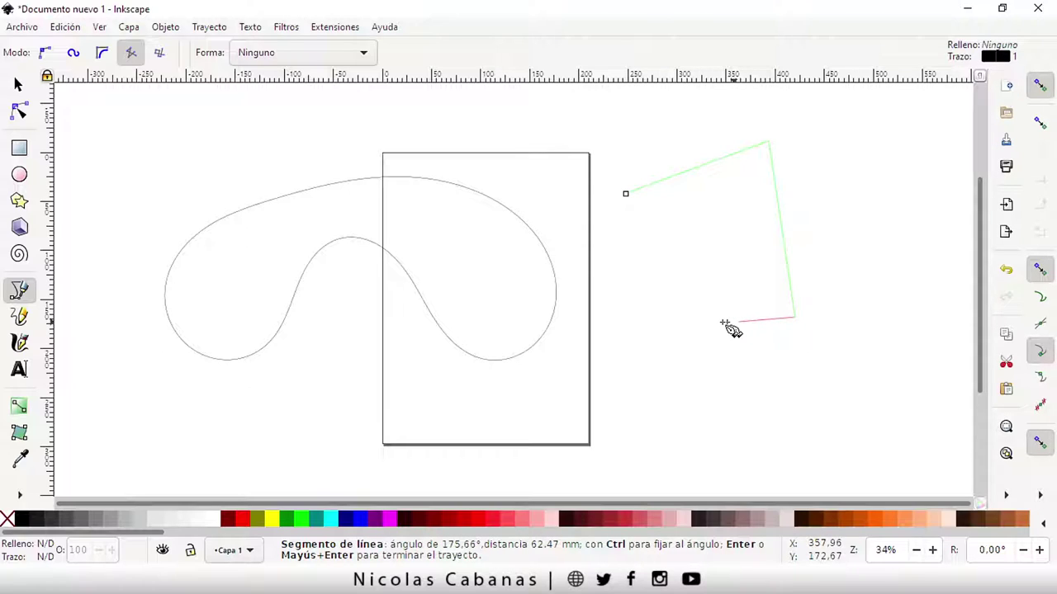
click(619, 401)
click(537, 254)
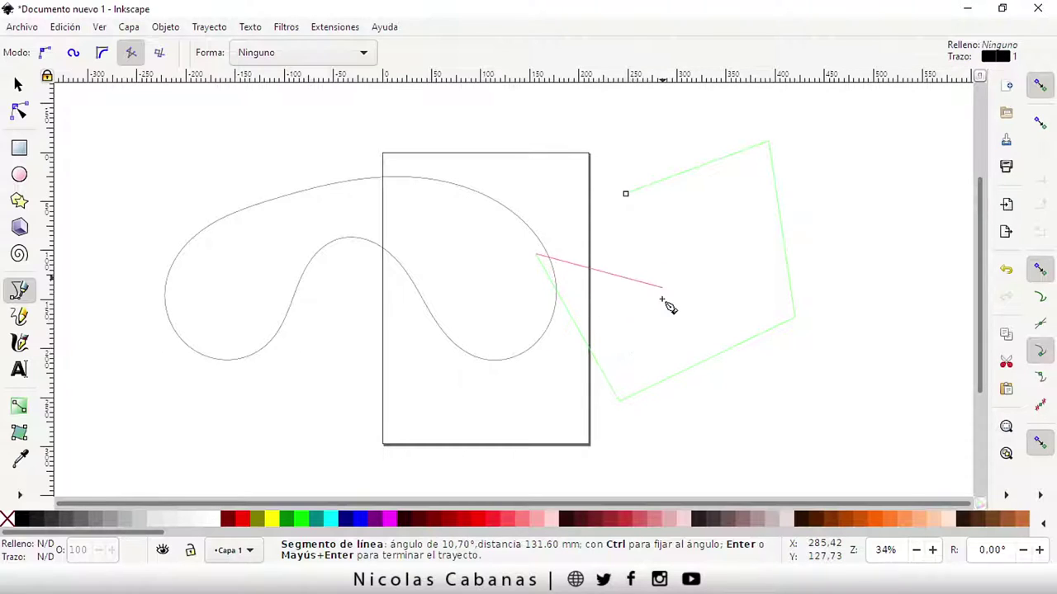
click(652, 275)
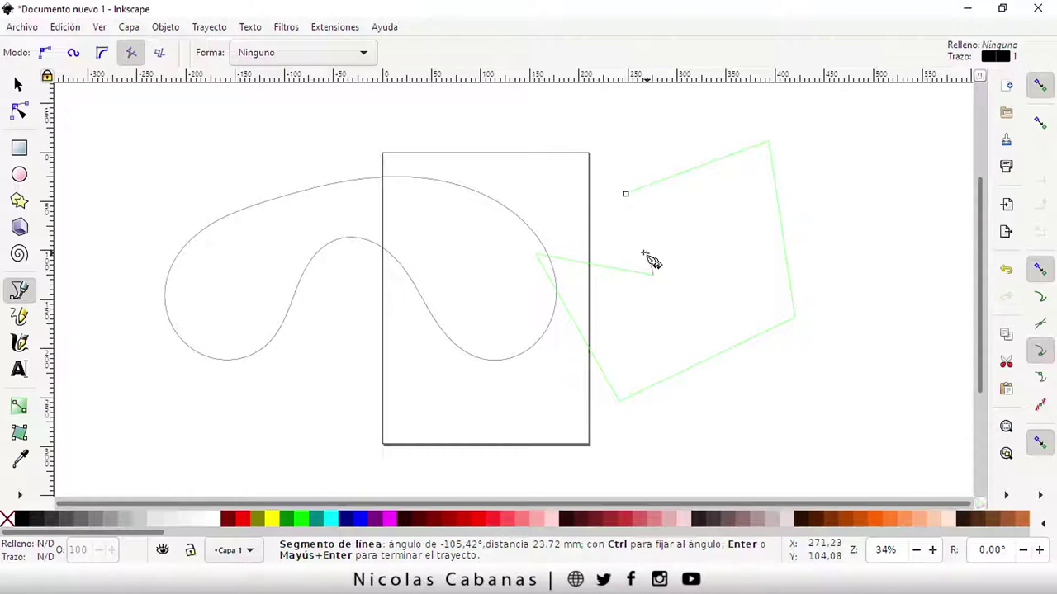
click(524, 169)
click(662, 122)
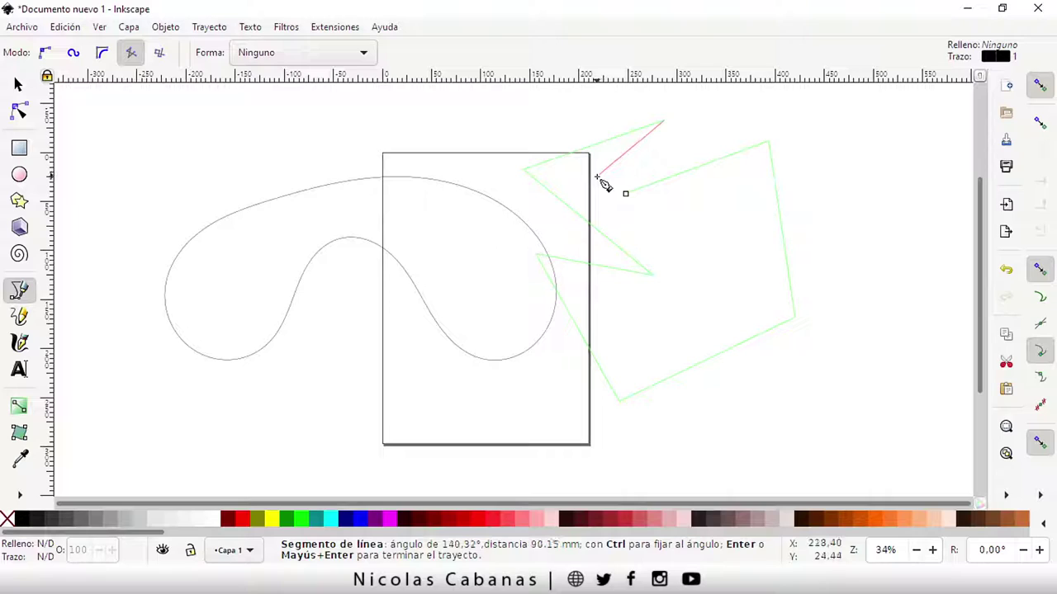
click(596, 177)
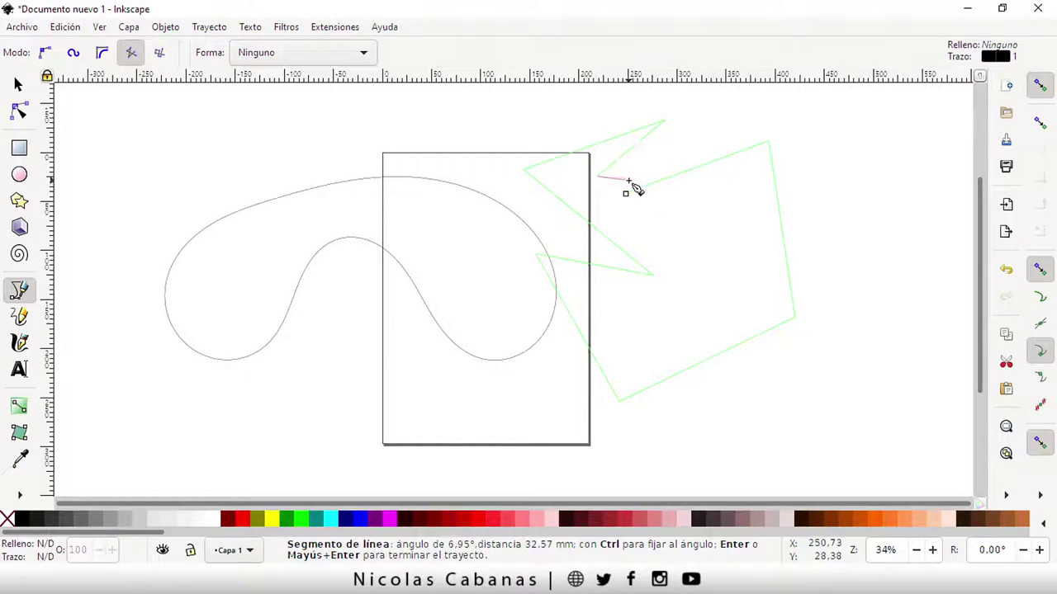
click(627, 196)
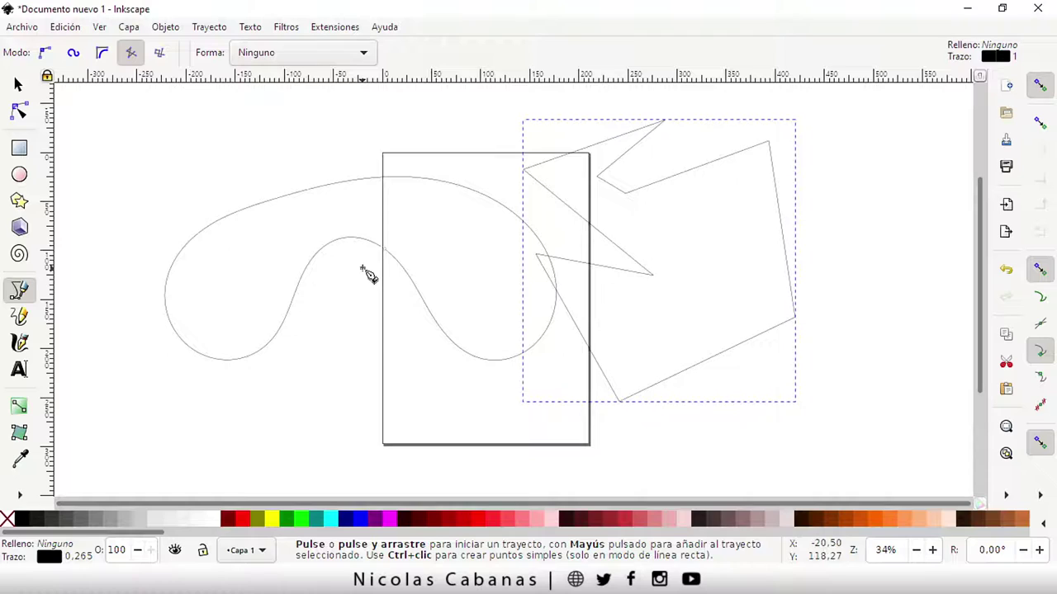
click(46, 54)
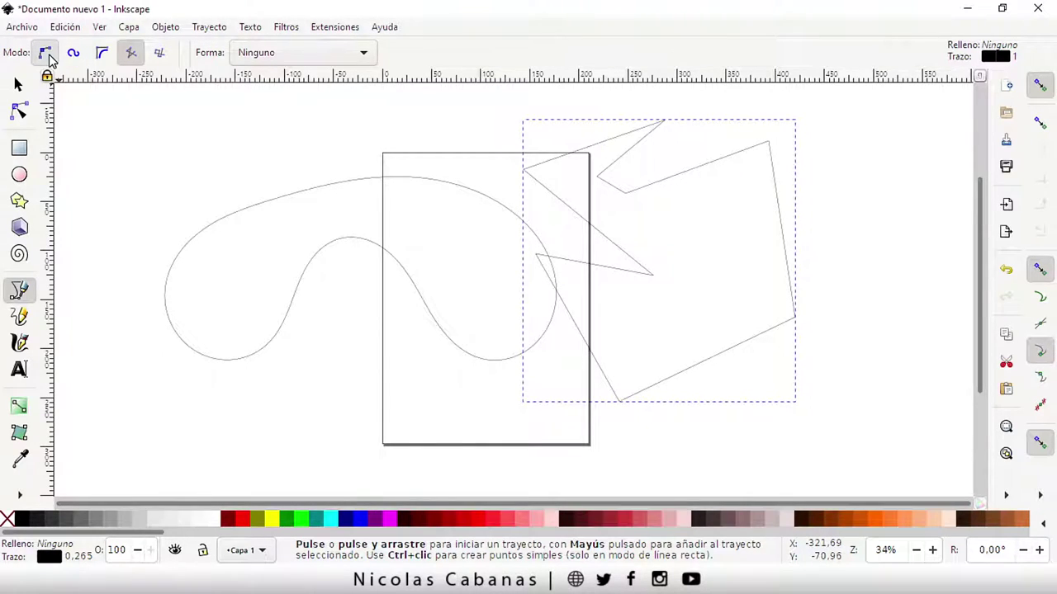
click(225, 146)
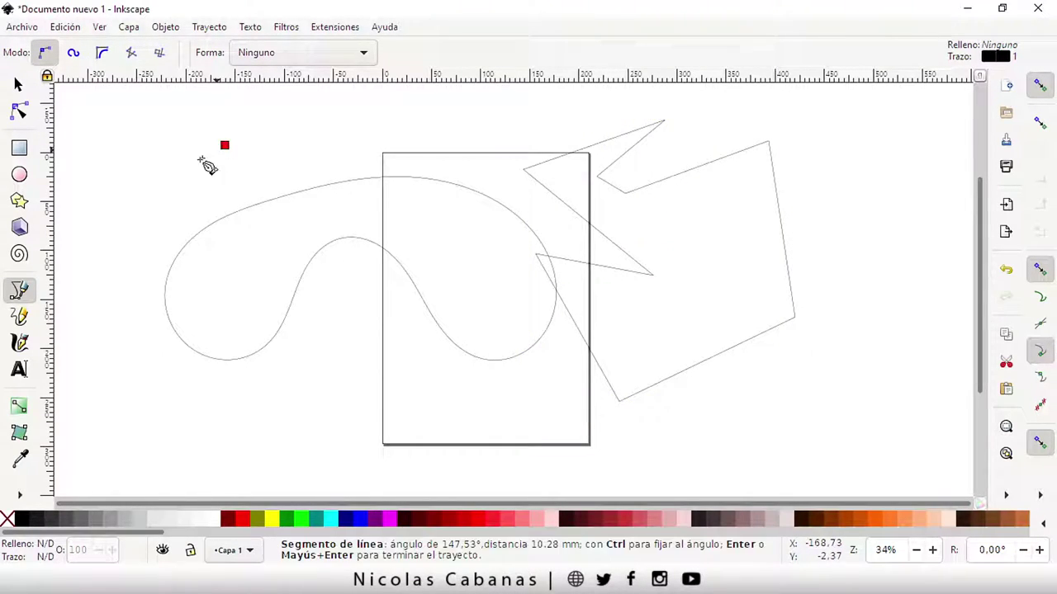
click(132, 178)
click(96, 273)
click(130, 361)
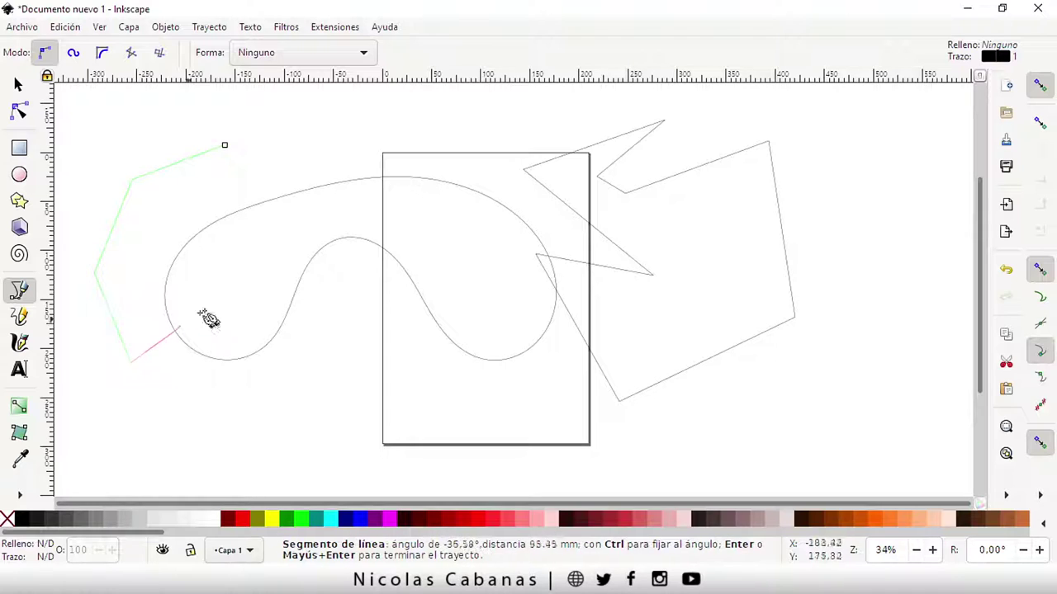
click(223, 298)
mouse_move(294, 118)
mouse_down()
mouse_move(251, 128)
mouse_move(267, 118)
mouse_up()
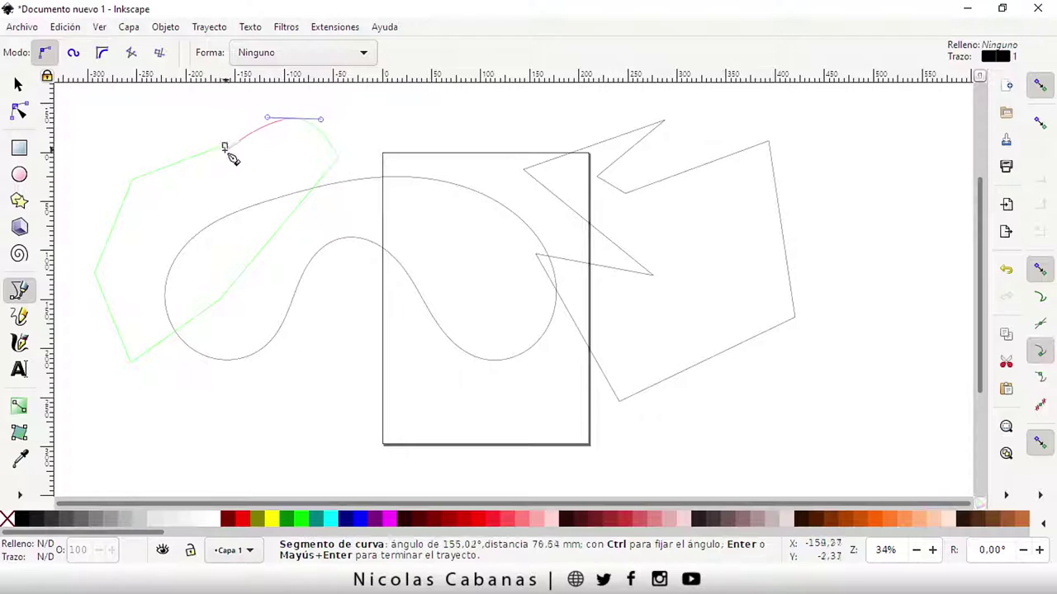
click(225, 146)
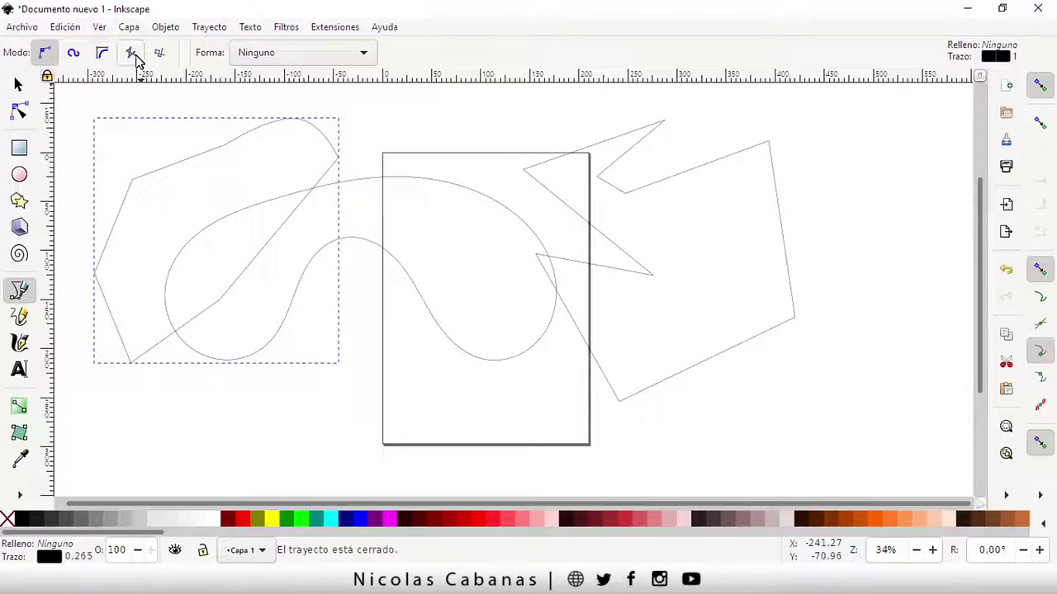
key(Delete)
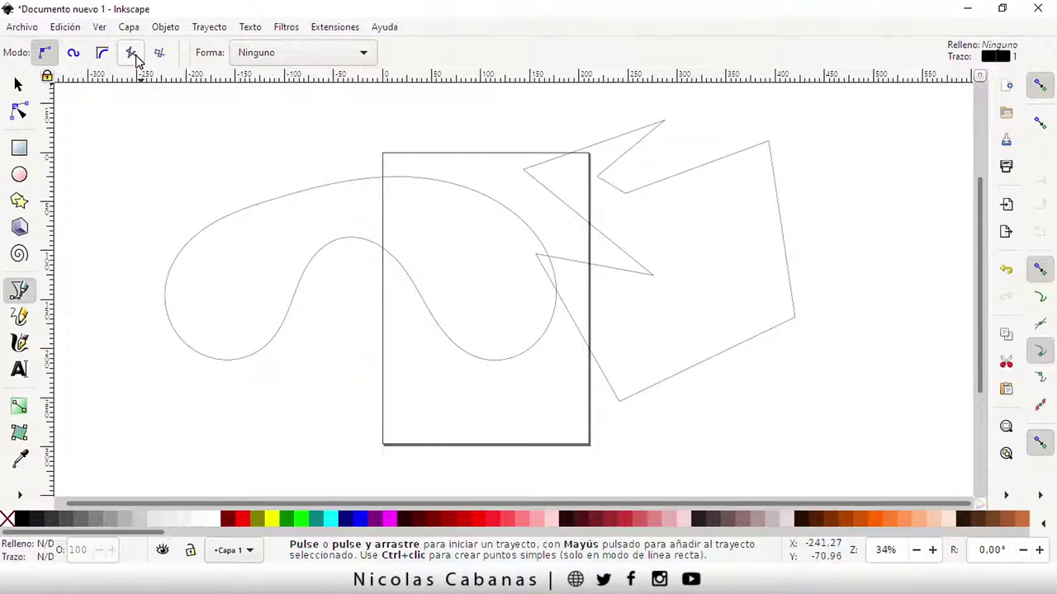
click(132, 54)
click(188, 164)
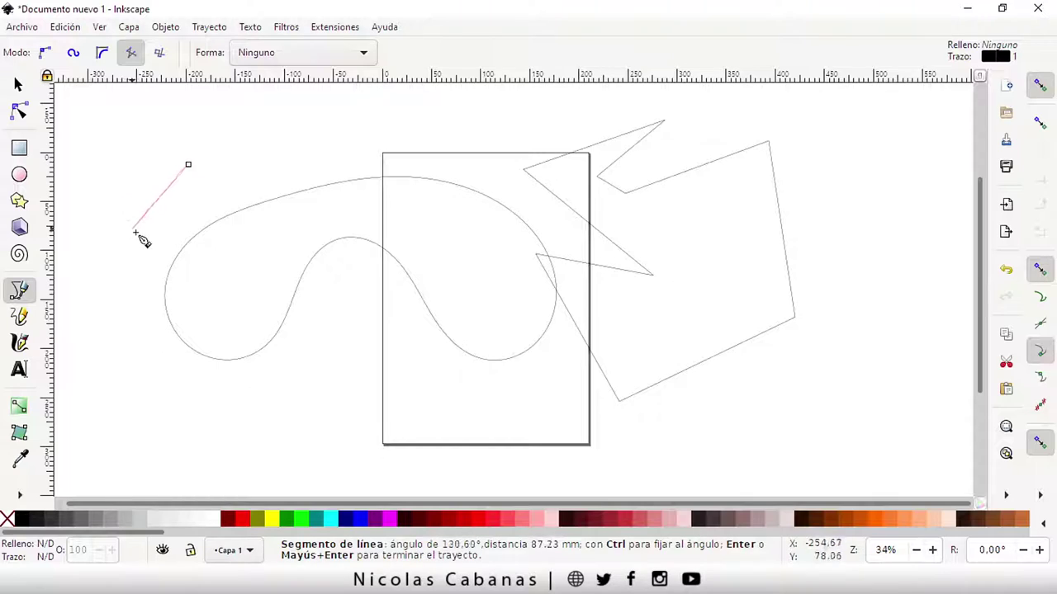
click(120, 242)
click(103, 315)
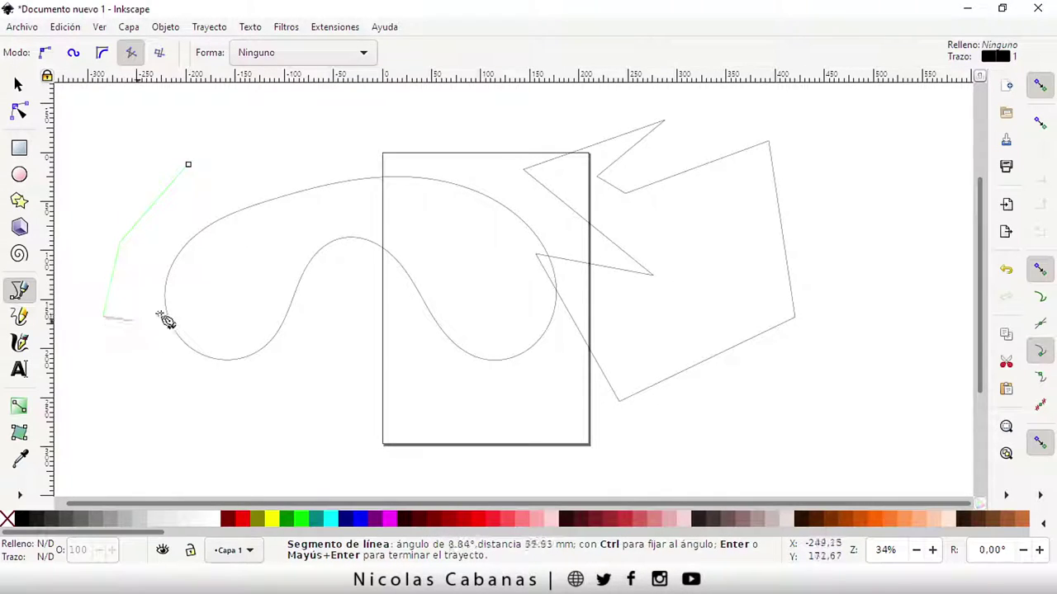
click(235, 301)
click(321, 221)
click(291, 155)
click(239, 155)
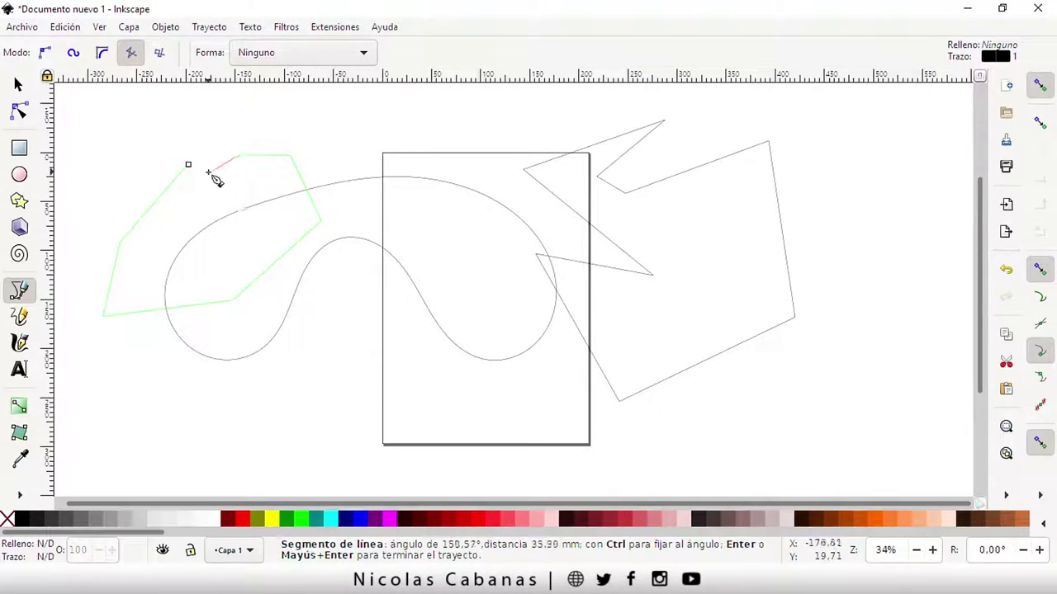
click(188, 164)
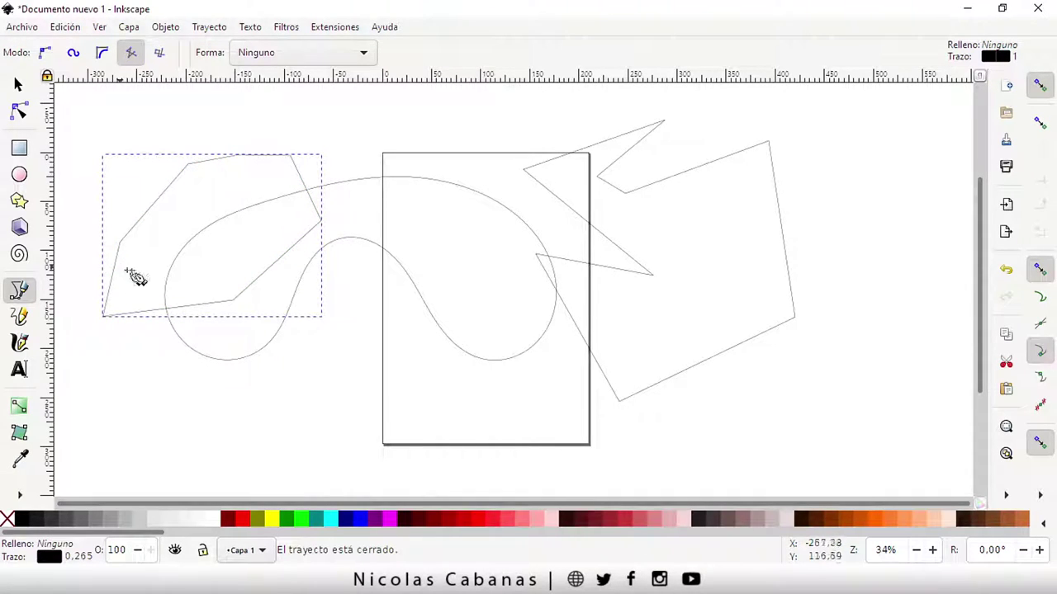
click(20, 86)
Delete the practice polygon, the smooth Spiro curve and the jagged polygon.
key(Delete)
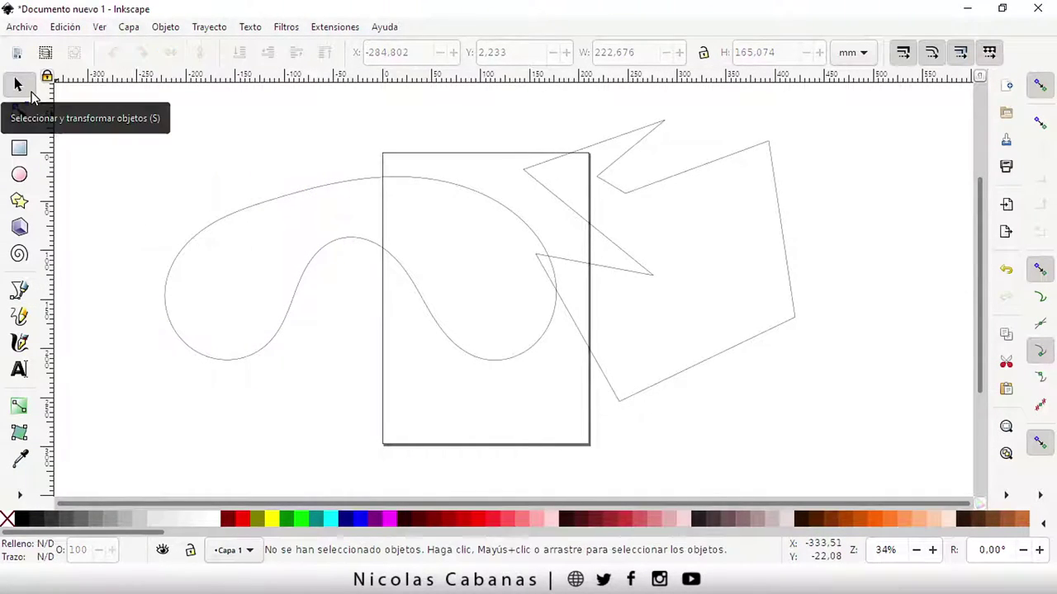
click(320, 257)
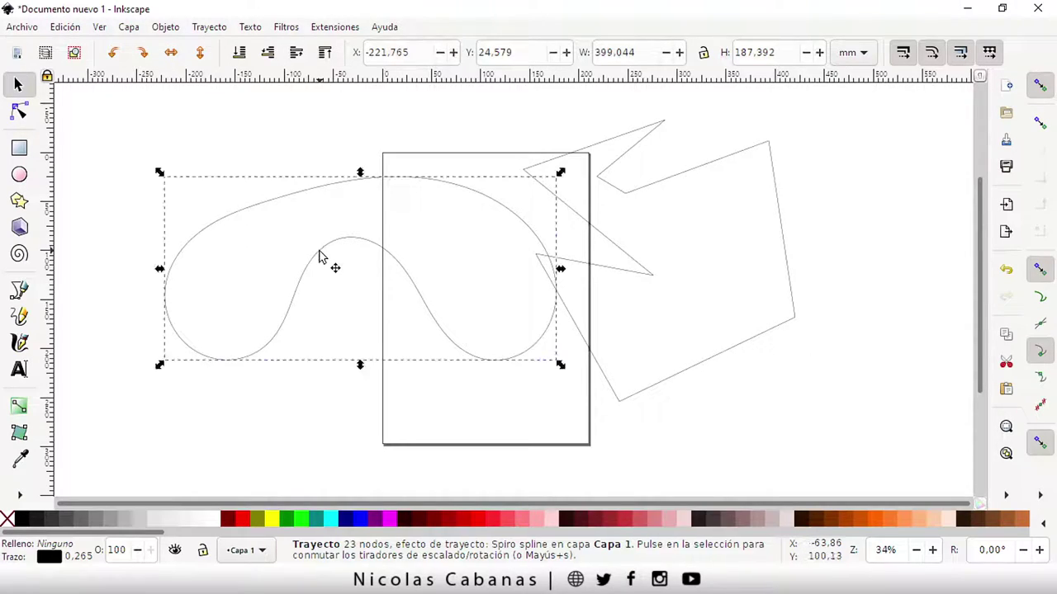
key(Delete)
click(549, 260)
key(Delete)
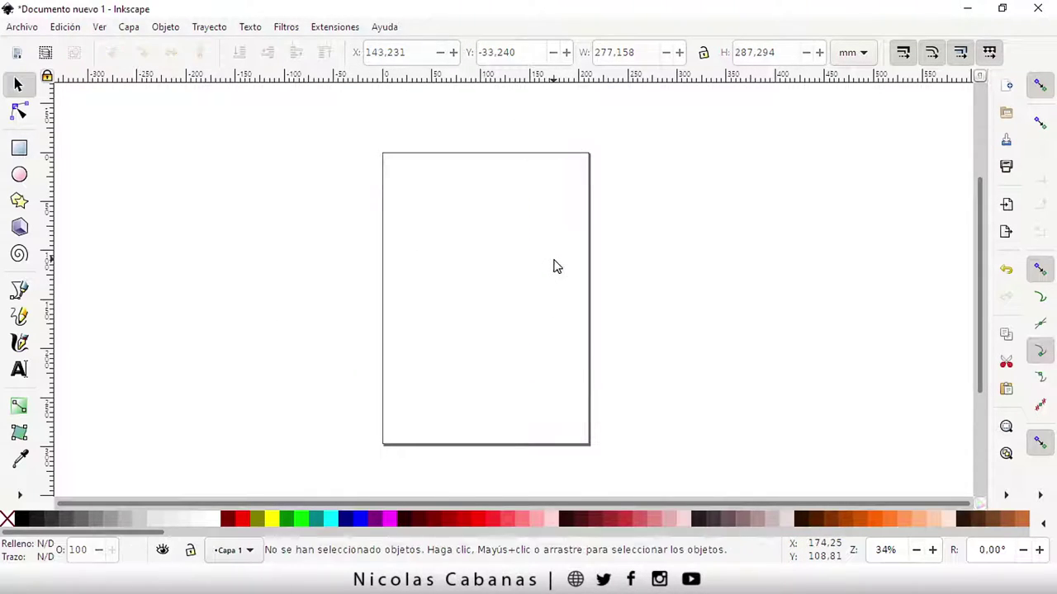
In Paraxial mode, draw a closed right-angled outline with a stepped notch across the page's top.
click(20, 290)
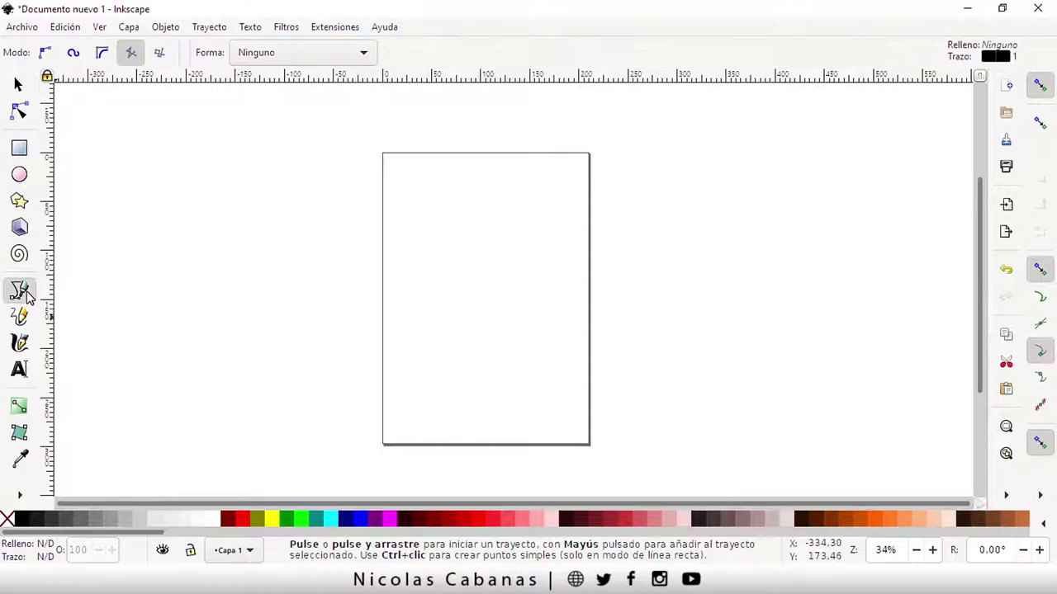
click(161, 53)
click(612, 200)
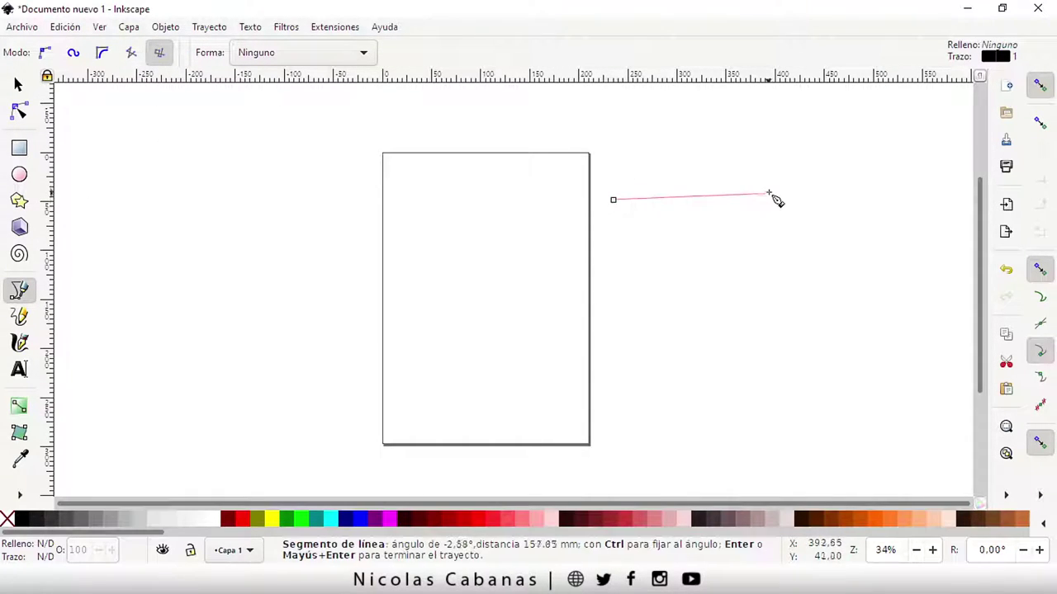
click(775, 209)
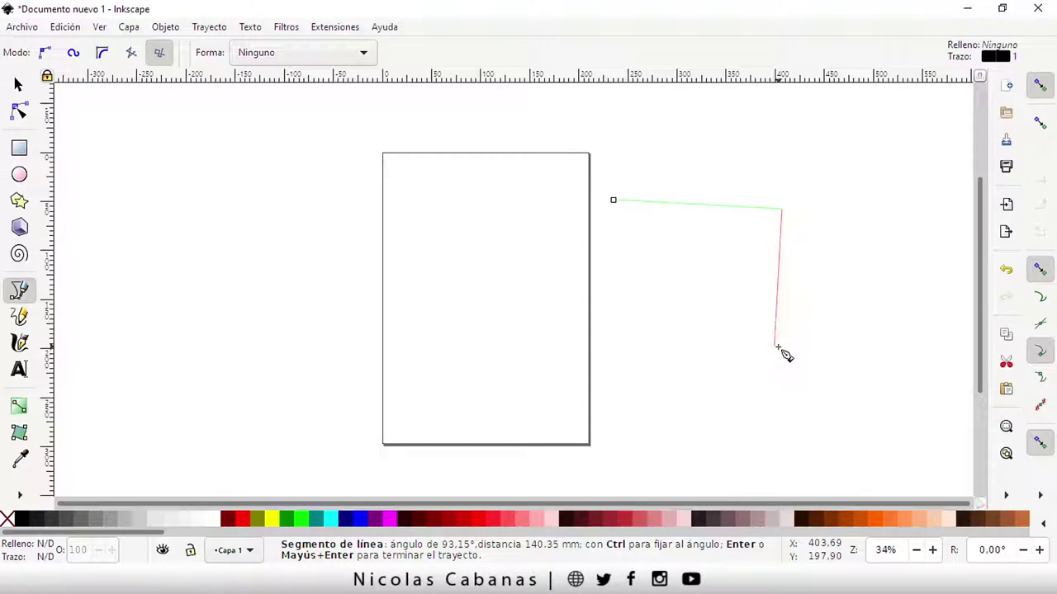
click(776, 347)
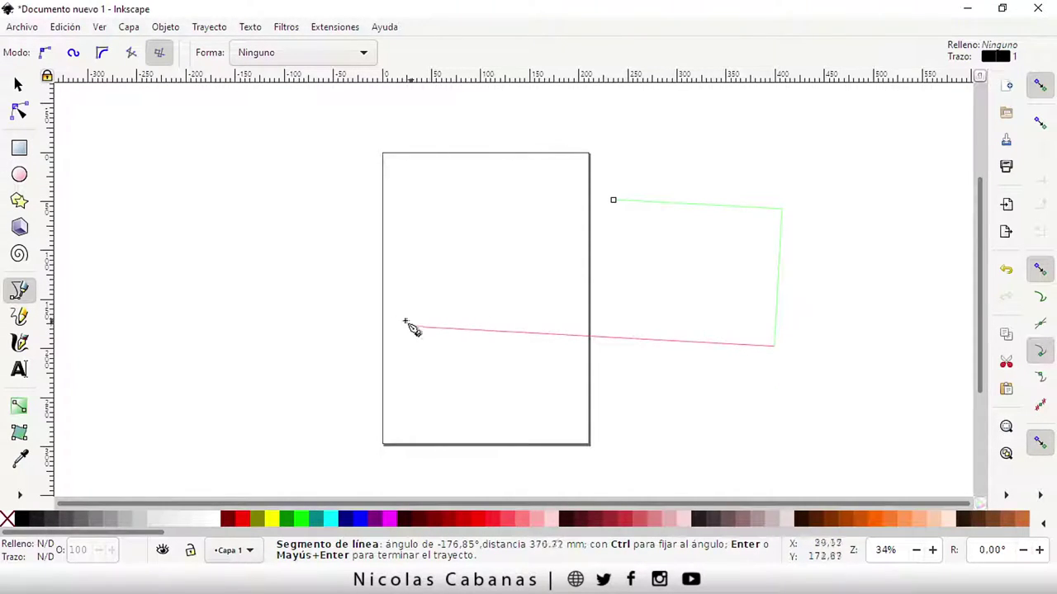
click(315, 320)
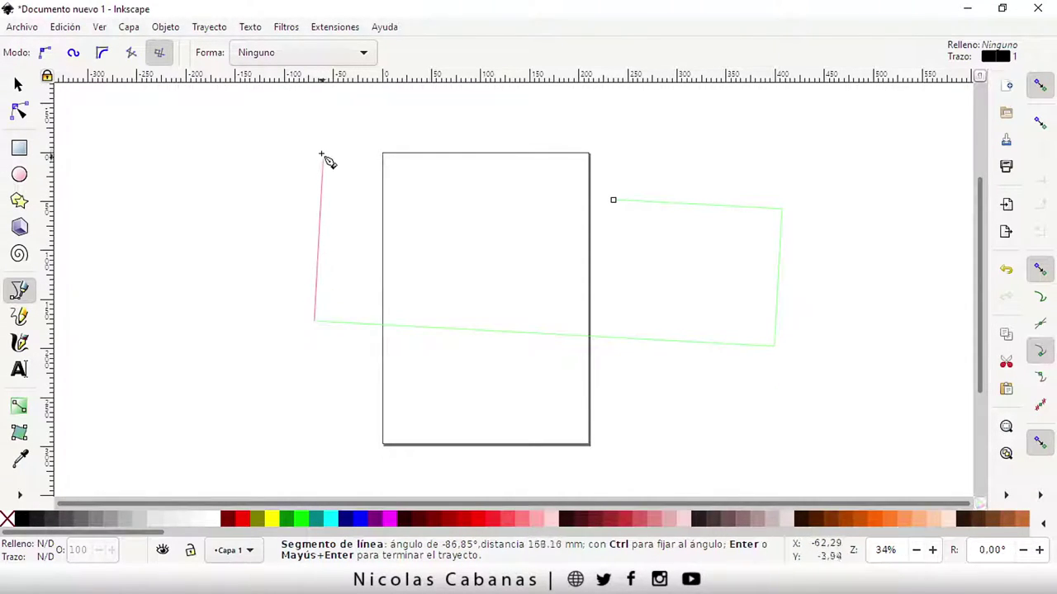
click(326, 109)
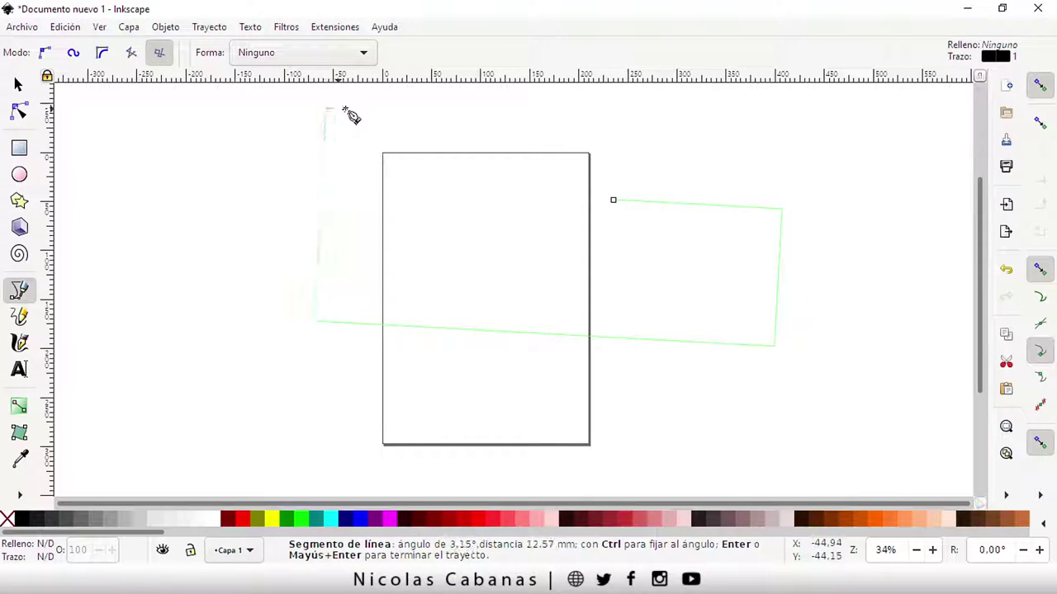
click(554, 120)
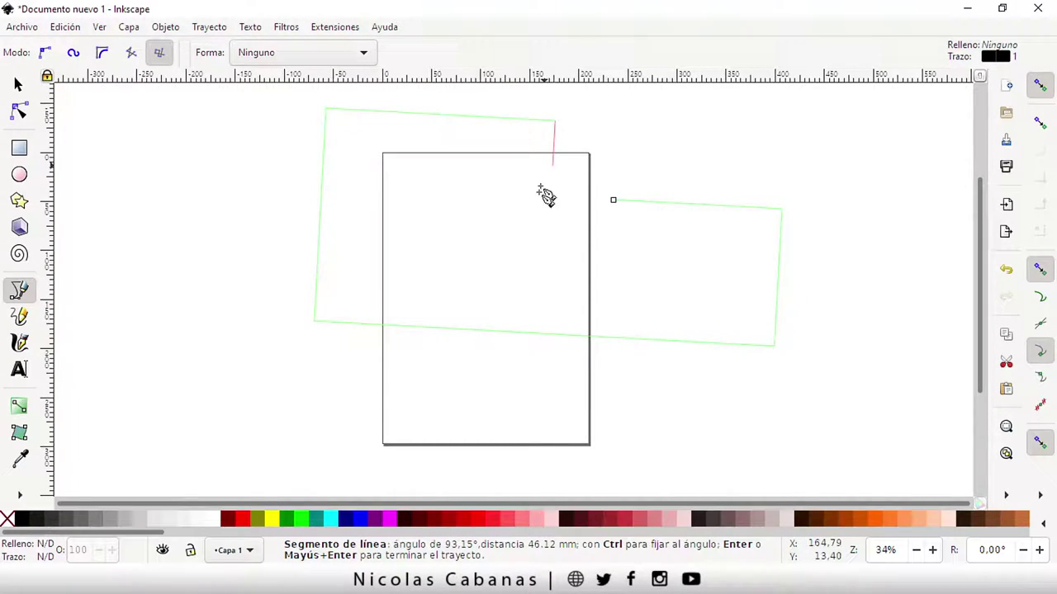
click(548, 254)
click(613, 256)
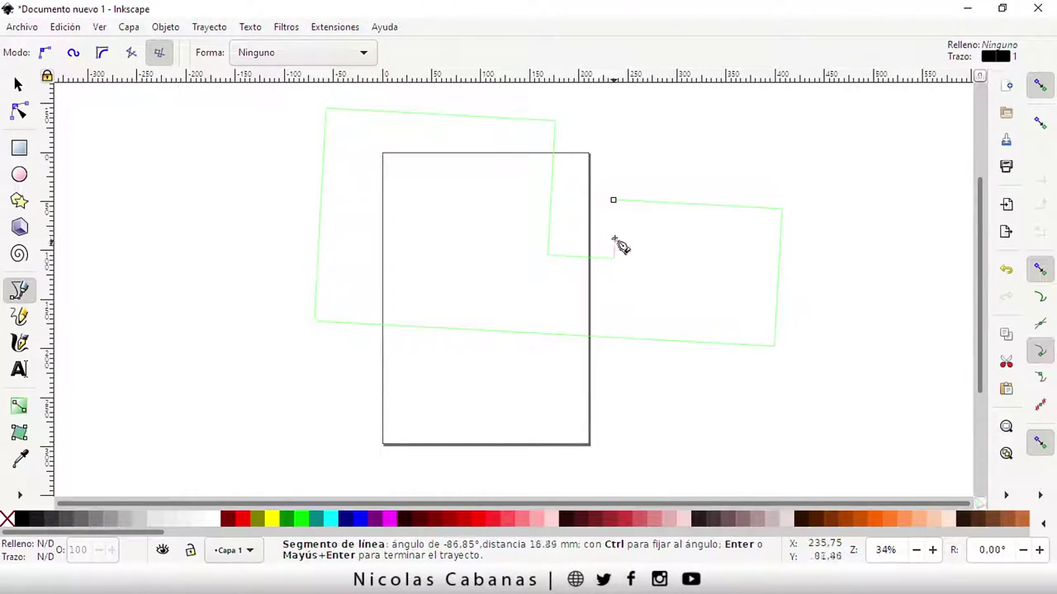
click(613, 200)
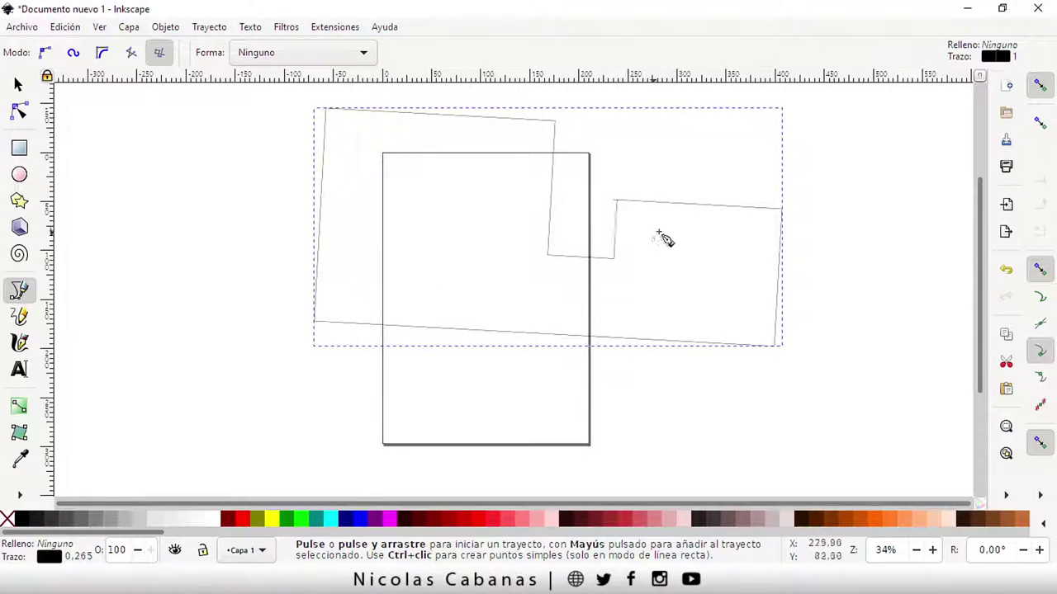
key(Delete)
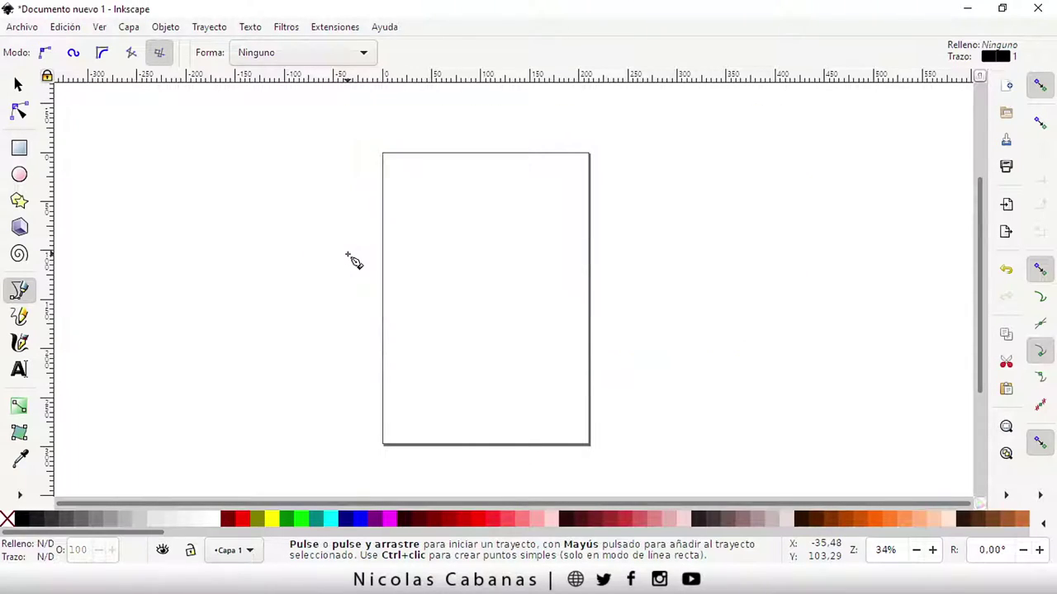
click(249, 296)
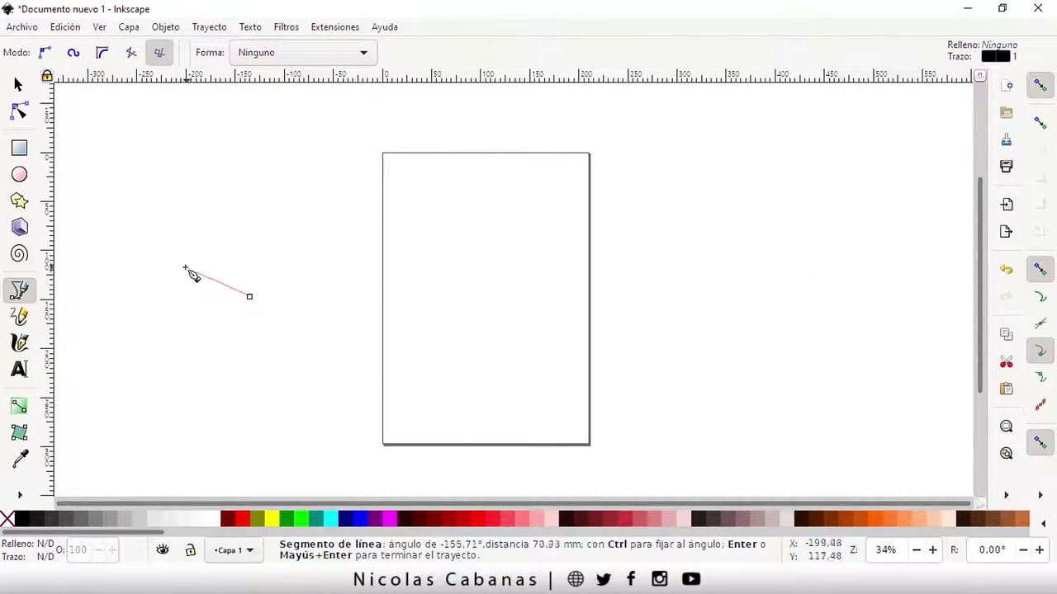
click(141, 261)
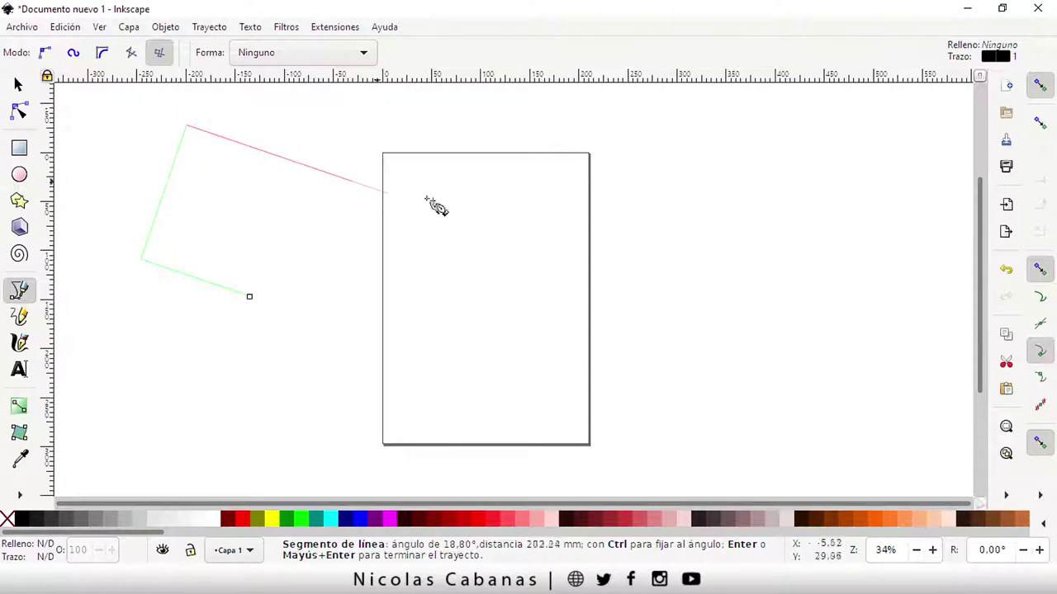
click(530, 242)
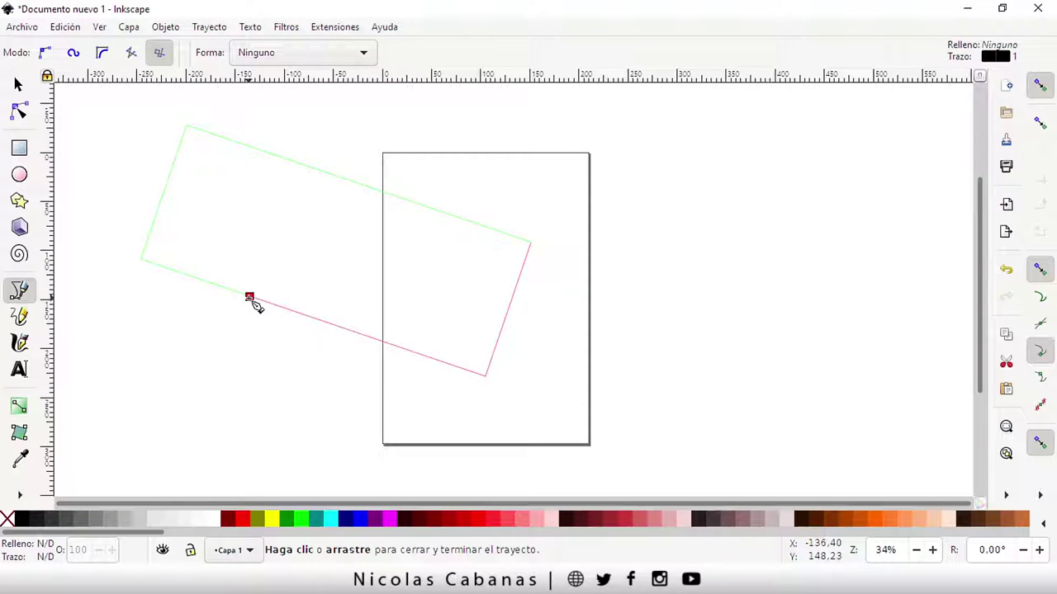
click(250, 297)
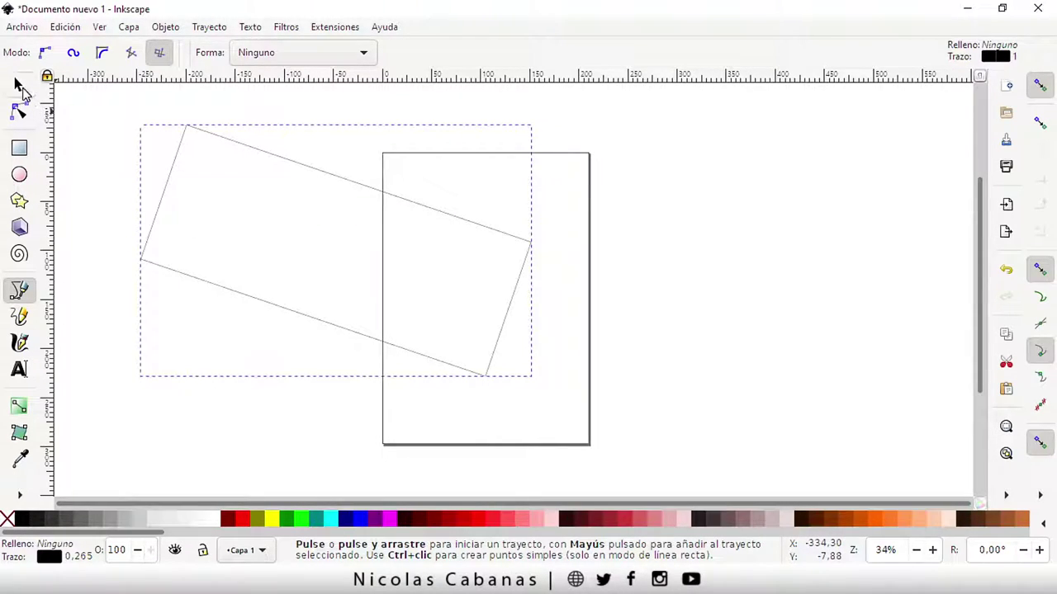
click(18, 85)
key(Delete)
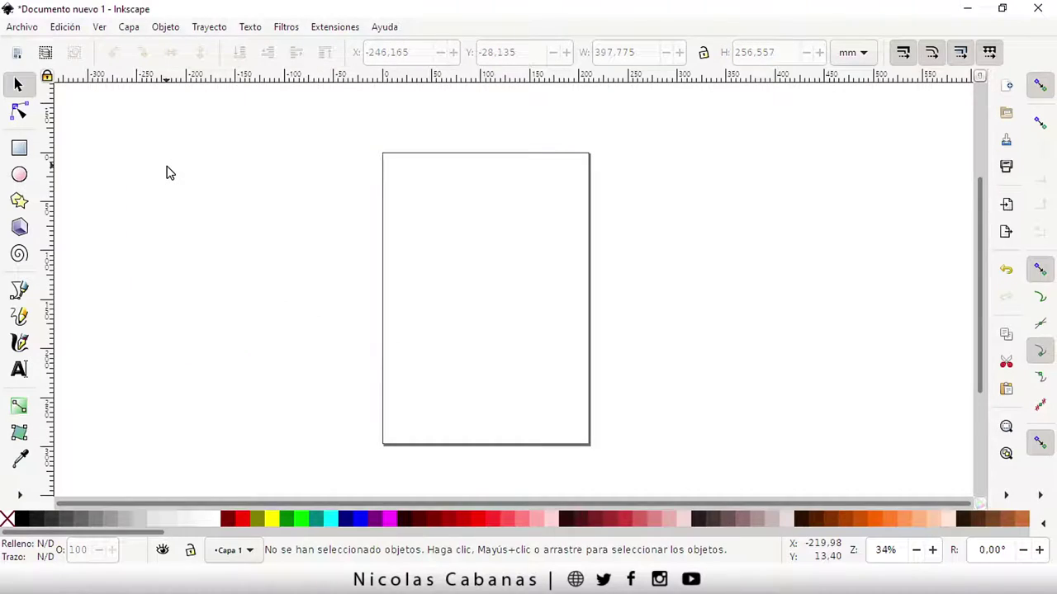
click(20, 290)
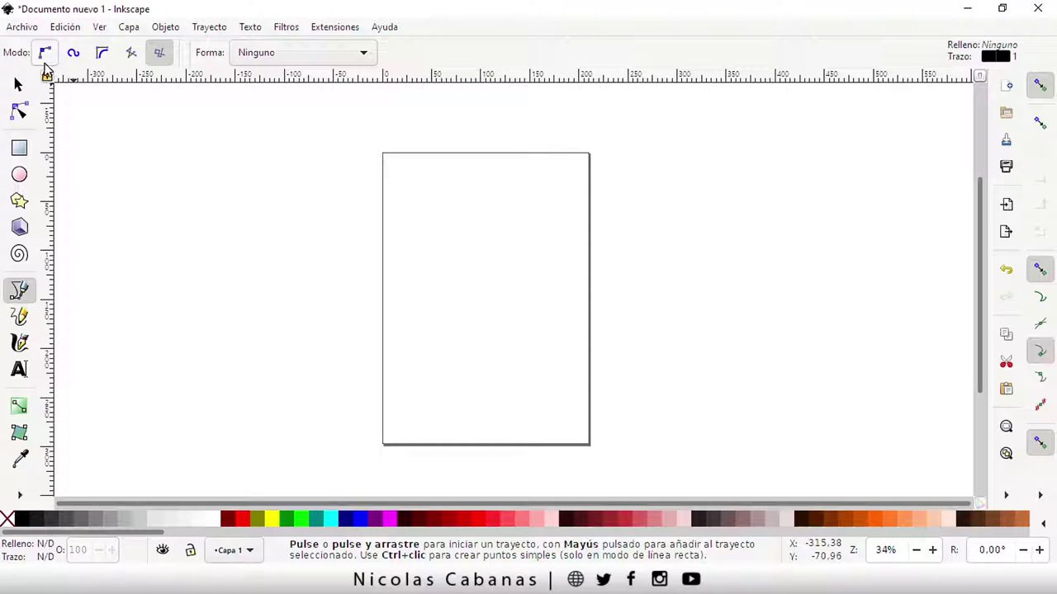
click(45, 56)
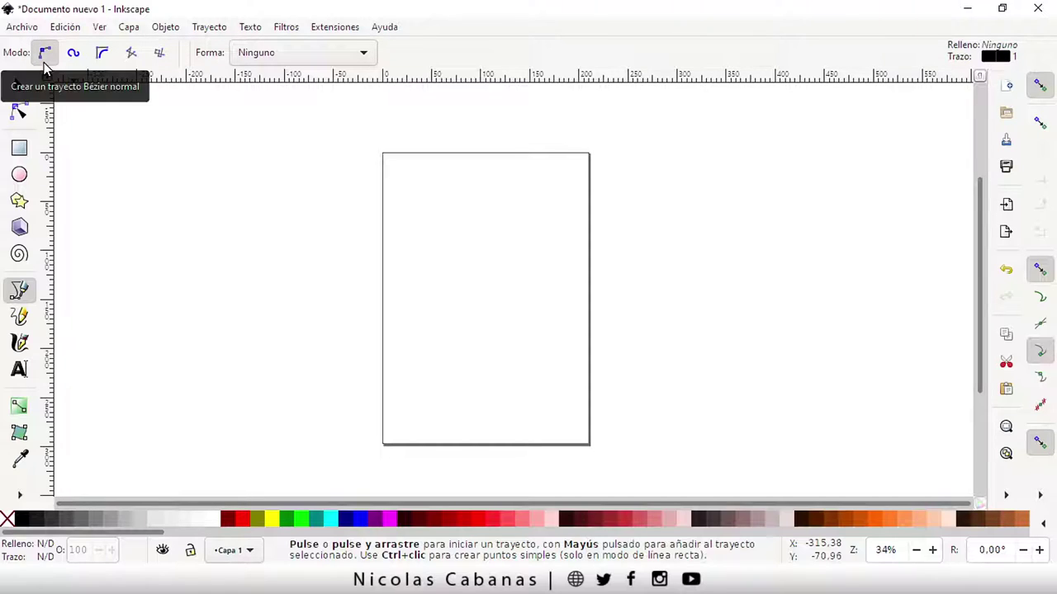
click(210, 215)
click(276, 279)
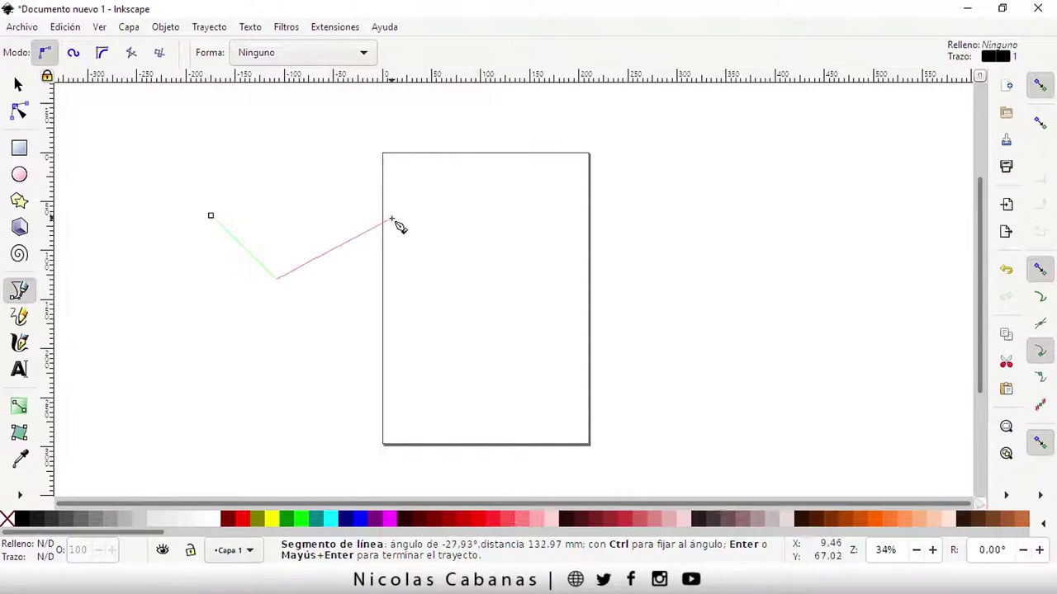
click(390, 217)
mouse_move(314, 132)
mouse_down()
mouse_move(282, 147)
mouse_move(250, 130)
mouse_up()
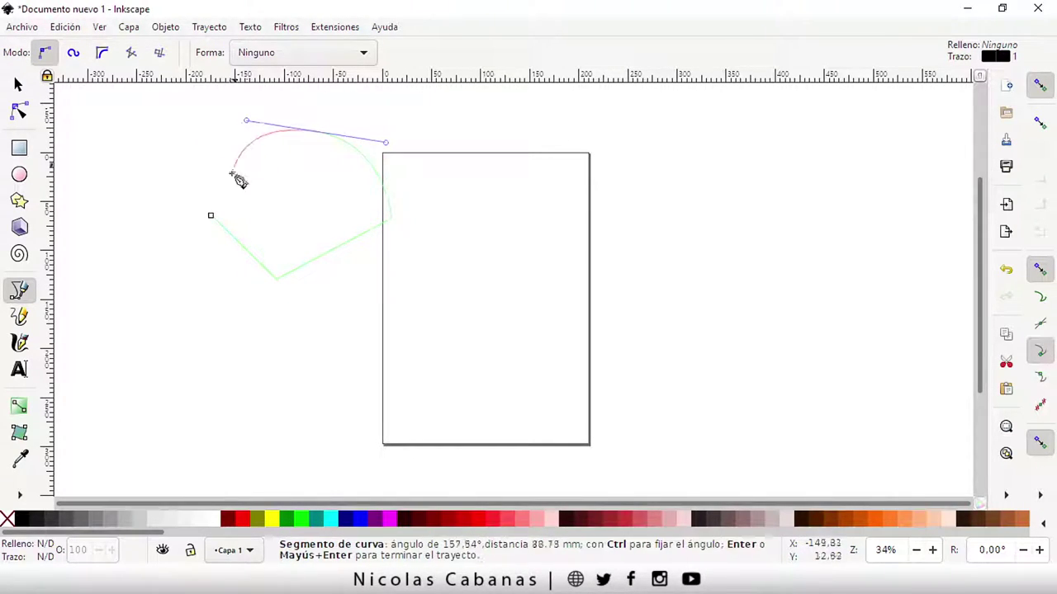
drag(211, 216, 262, 259)
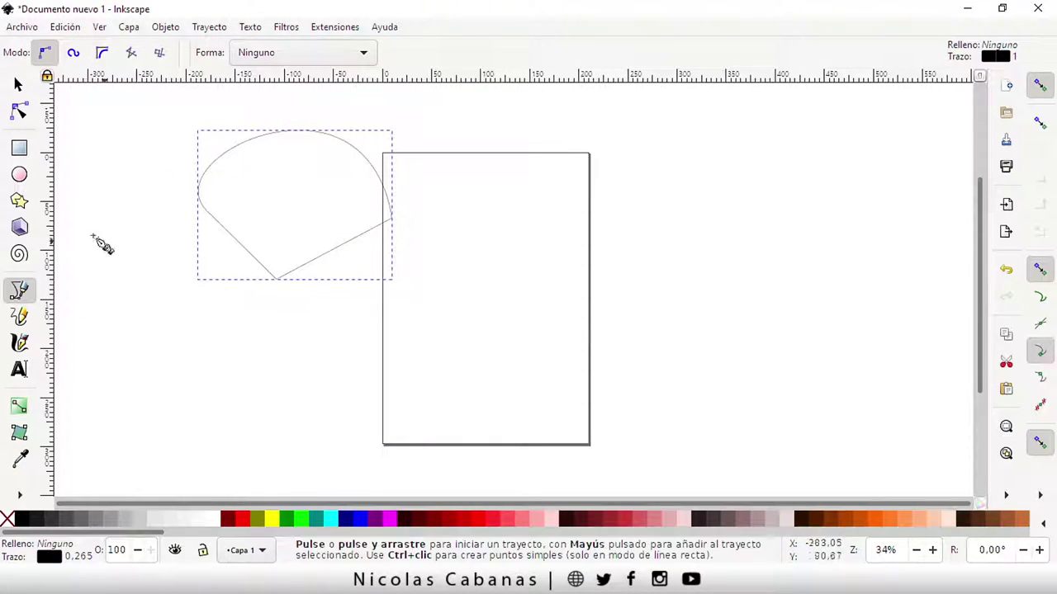
click(18, 86)
key(Delete)
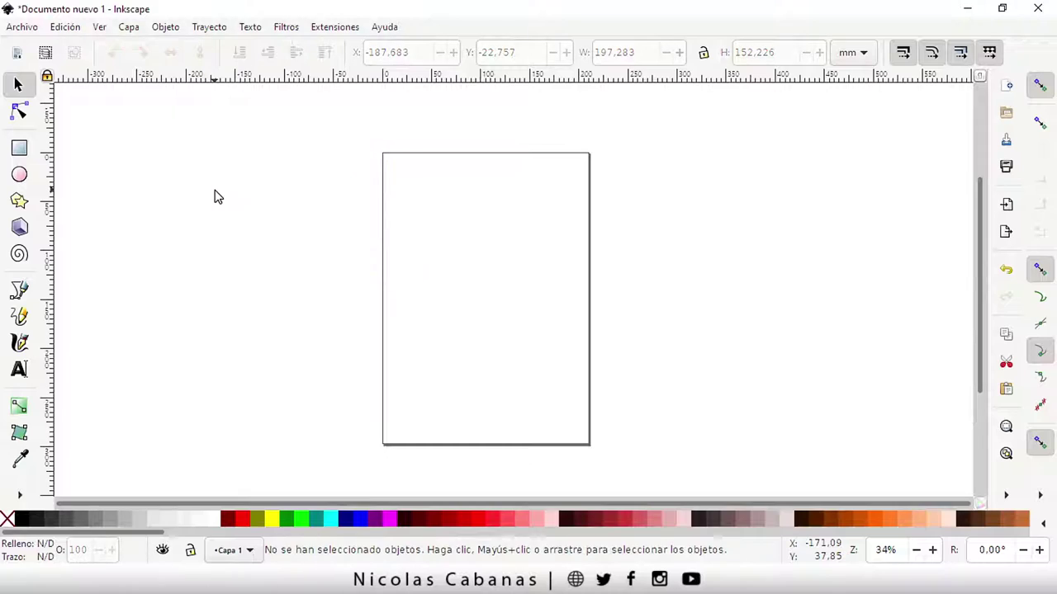
Switch to the Pencil tool and draw three short freehand strokes left of the page.
click(22, 289)
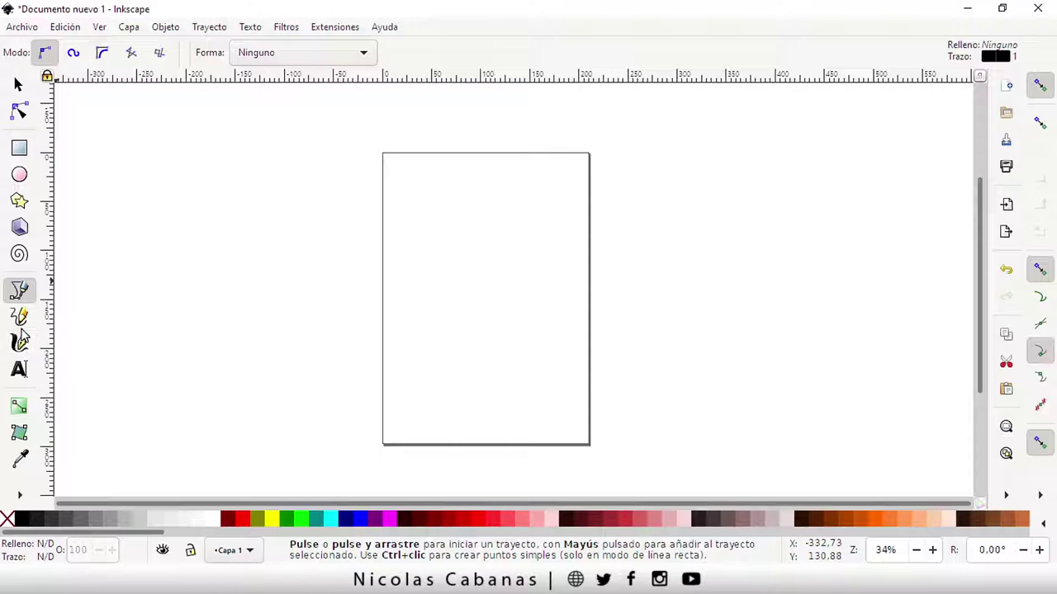
click(20, 320)
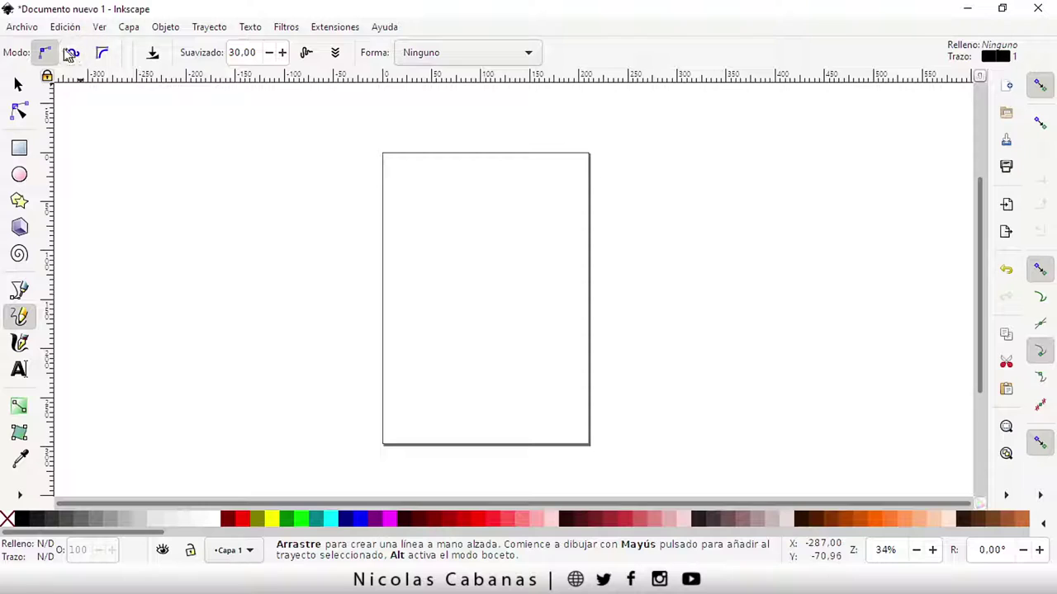
drag(232, 181, 193, 199)
drag(174, 237, 182, 249)
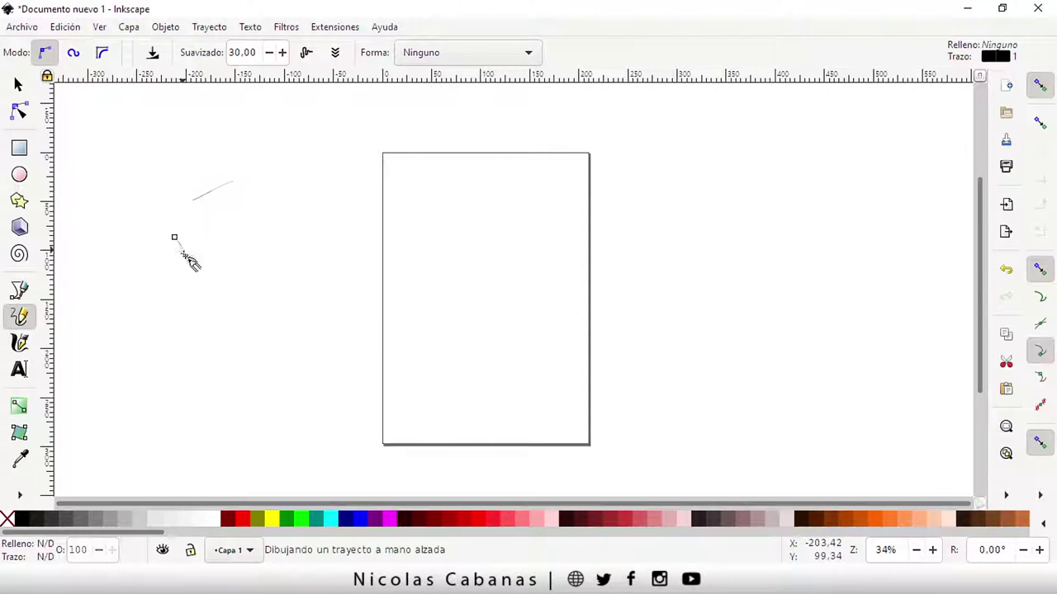
drag(238, 283, 232, 282)
Draw four straight lines across the page's left edge, middle and right half.
click(239, 254)
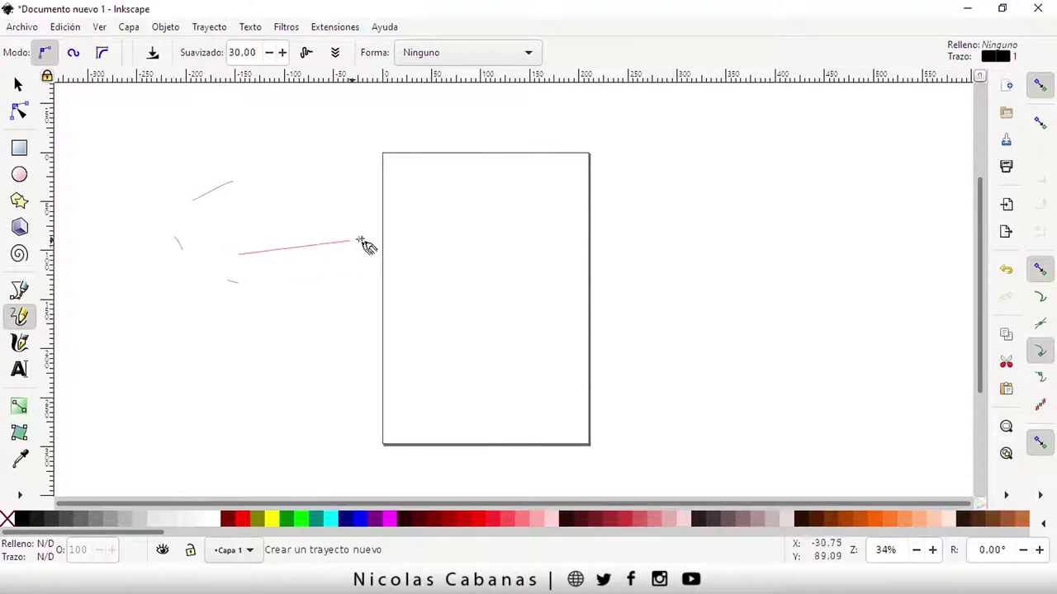
click(440, 237)
click(296, 377)
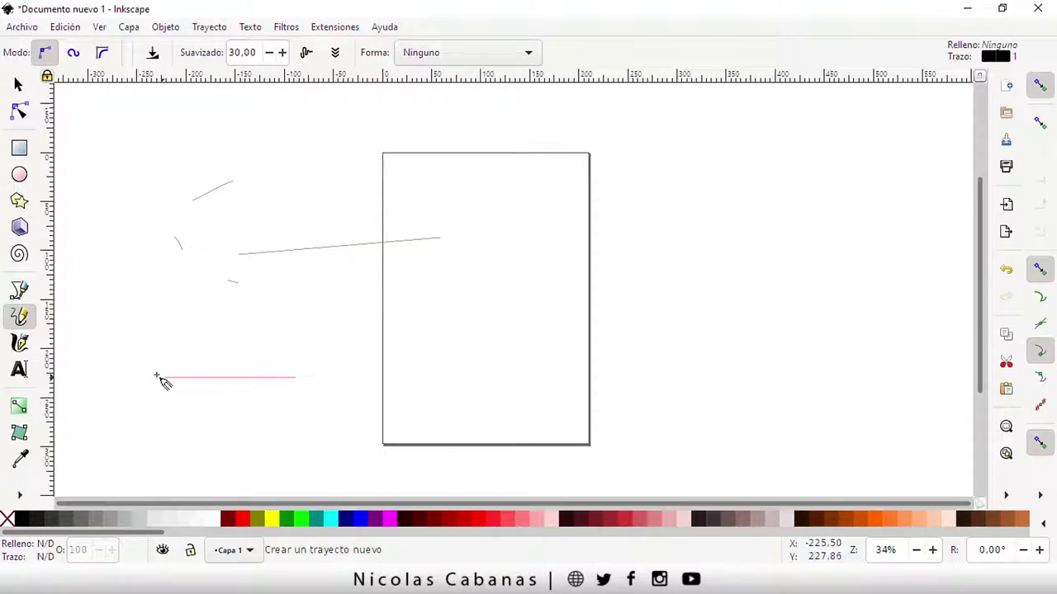
click(101, 363)
click(281, 335)
click(448, 319)
click(502, 278)
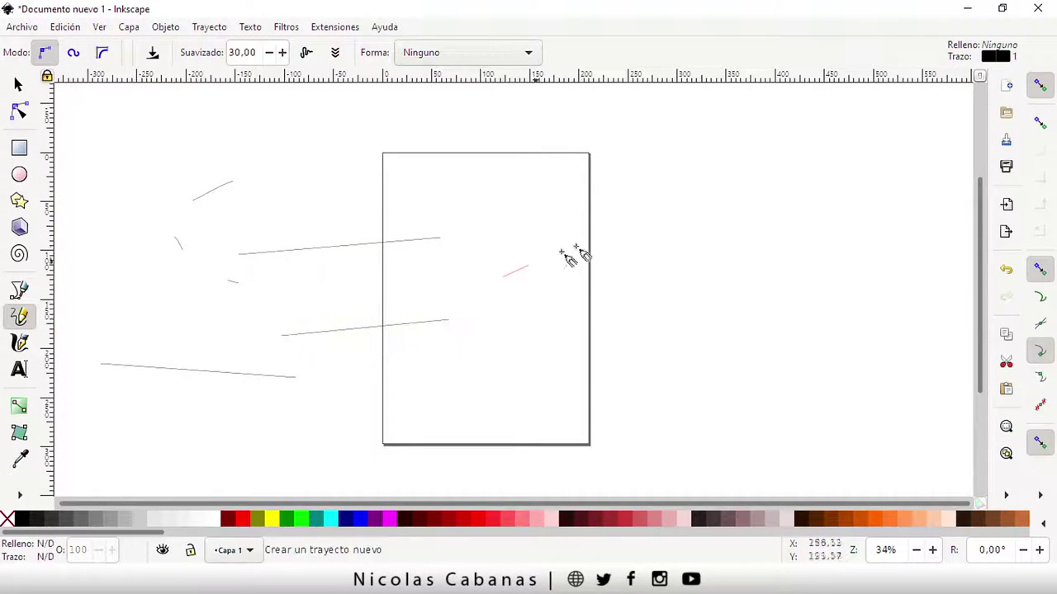
click(699, 217)
Add three more straight lines right of the page and across its lower part.
click(728, 307)
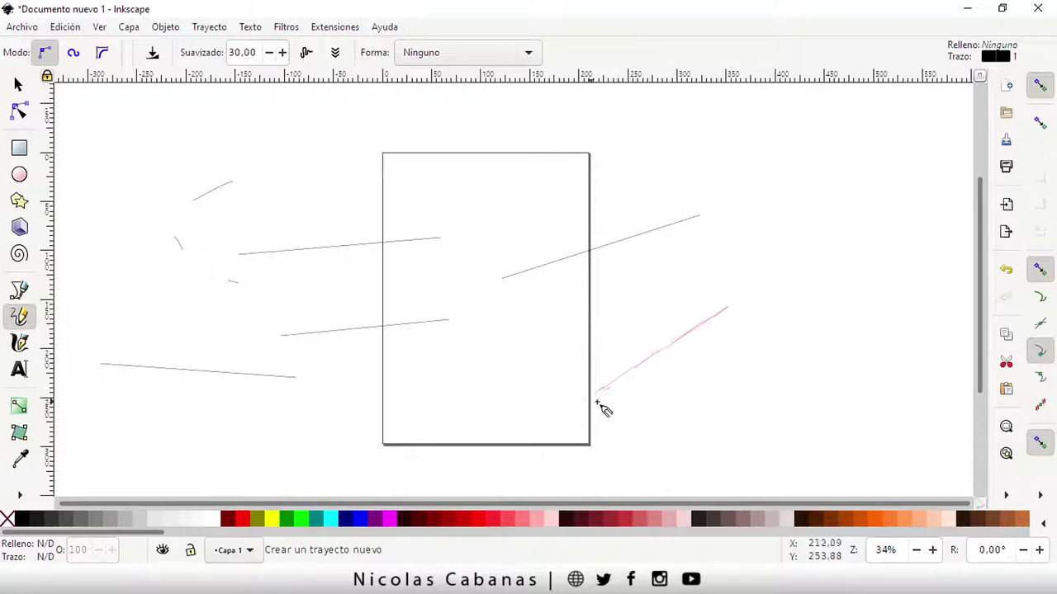
click(625, 348)
click(359, 418)
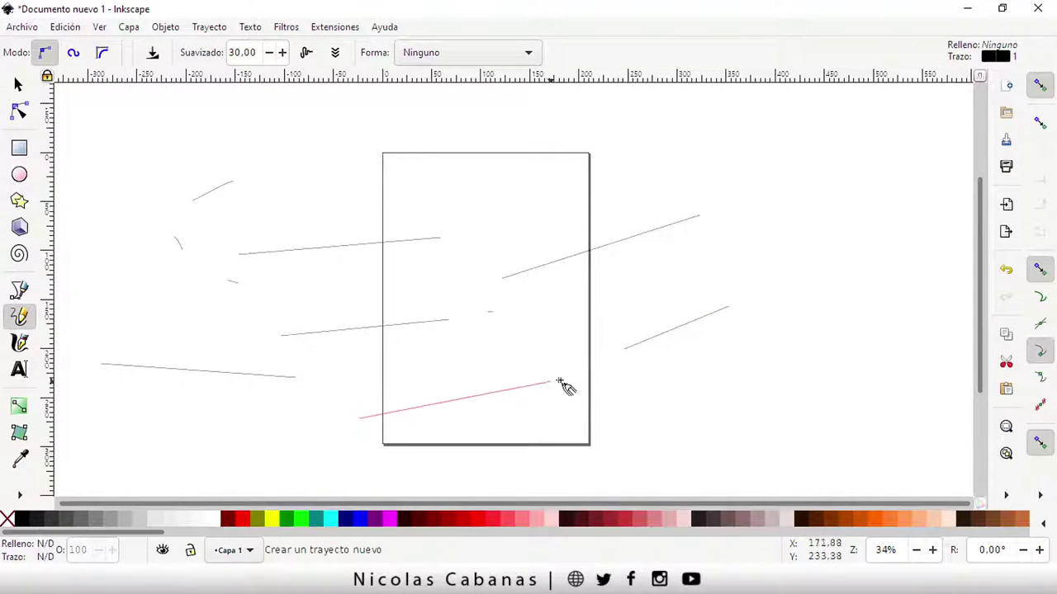
click(550, 382)
click(741, 429)
click(798, 255)
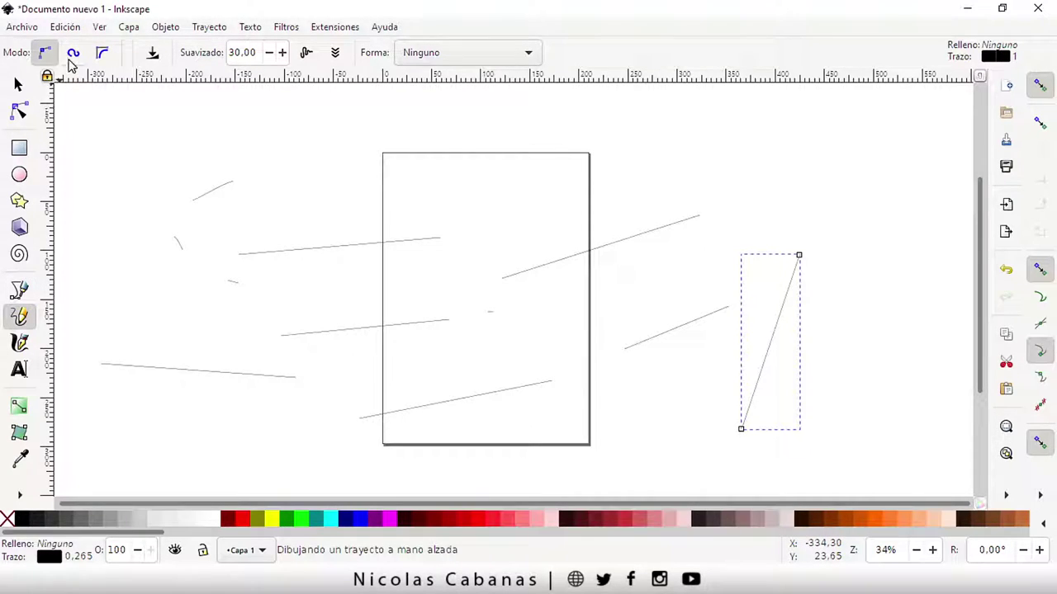
Switch the Pencil to Spiro mode and draw two large looping curves around the page.
click(72, 54)
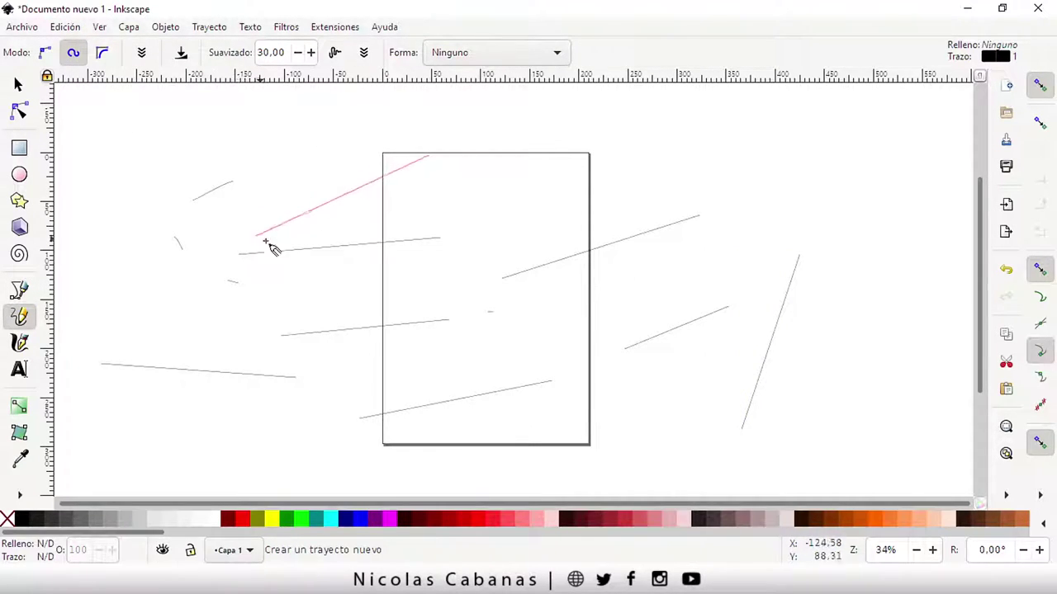
click(305, 248)
mouse_move(684, 328)
mouse_down()
mouse_move(443, 373)
mouse_move(566, 226)
mouse_move(259, 295)
mouse_up()
mouse_move(302, 163)
mouse_down()
mouse_move(113, 276)
mouse_move(366, 170)
mouse_move(146, 264)
mouse_move(466, 202)
mouse_move(236, 224)
mouse_move(437, 297)
mouse_move(338, 272)
mouse_move(334, 346)
mouse_move(326, 198)
mouse_move(314, 221)
mouse_move(353, 272)
mouse_up()
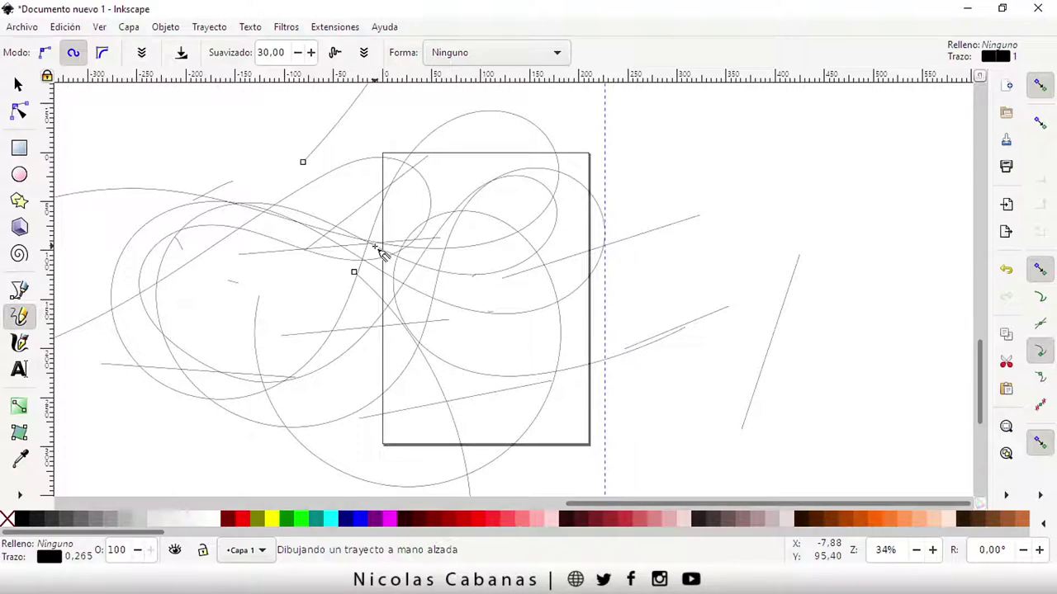
Select and delete all strokes, then undo to restore them.
key(ctrl+a)
key(Delete)
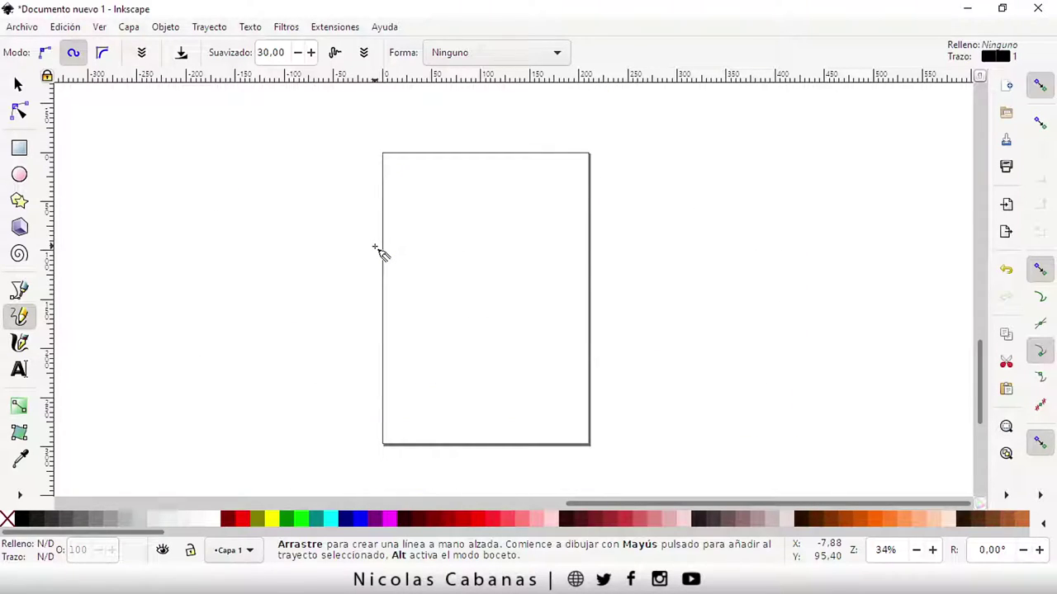
key(ctrl+z)
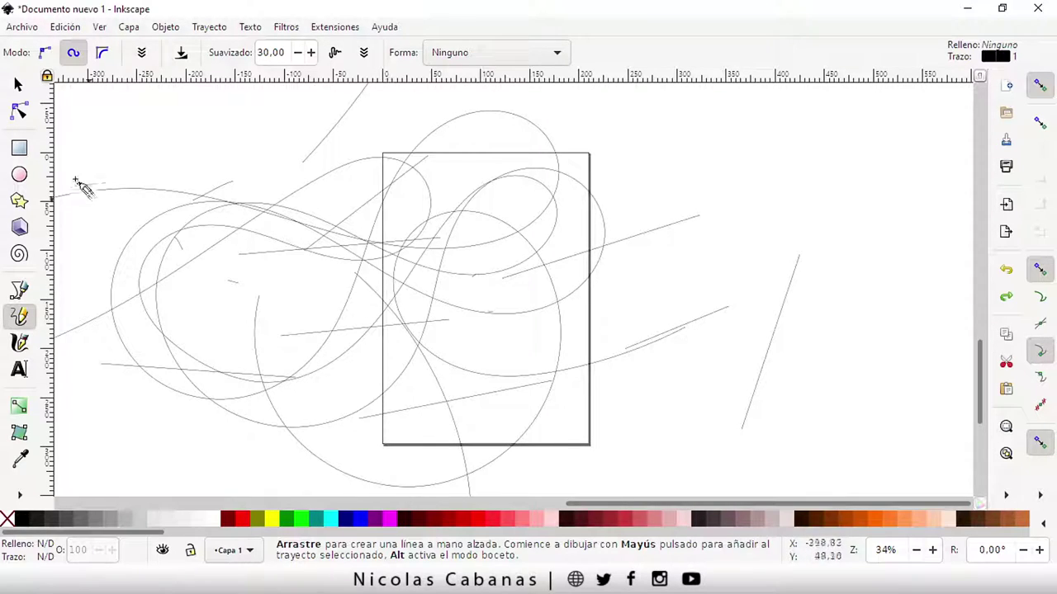
With the Selector, delete one large looping curve.
click(18, 84)
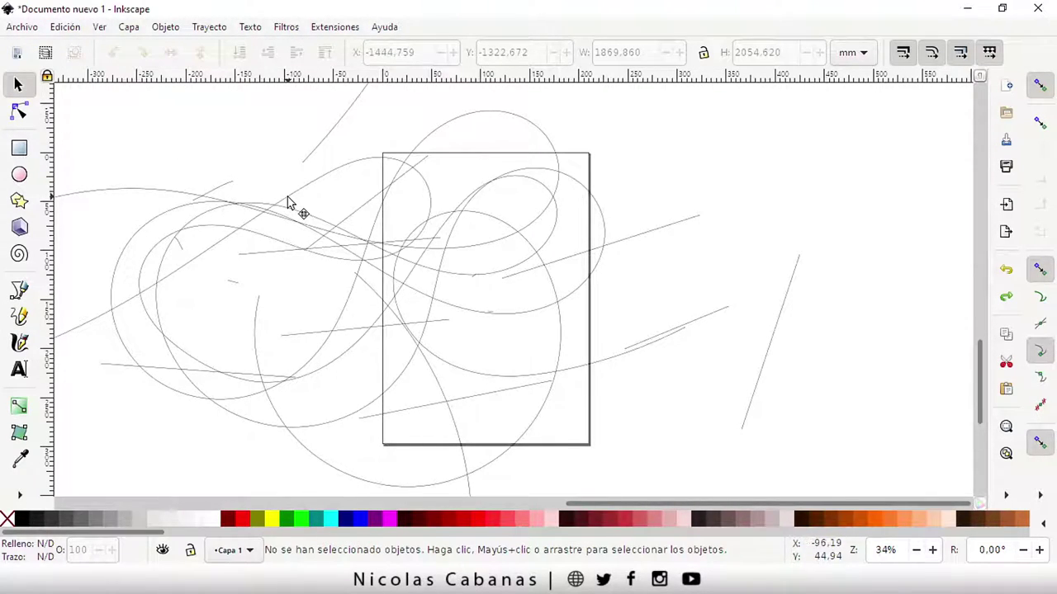
click(289, 202)
key(Delete)
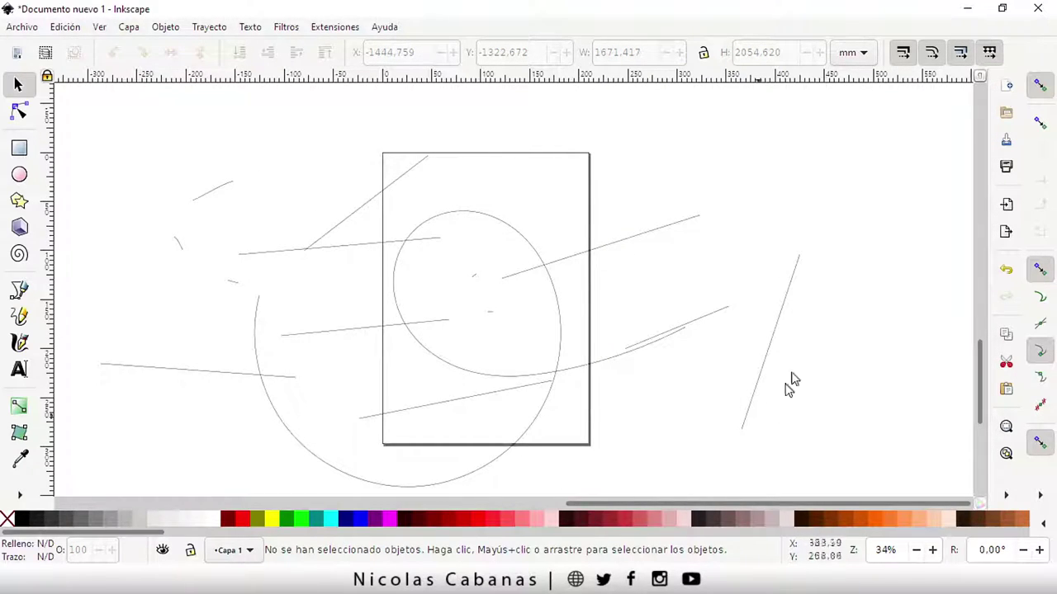
Use Edición > Seleccionar todo and delete all 14 remaining strokes.
click(66, 28)
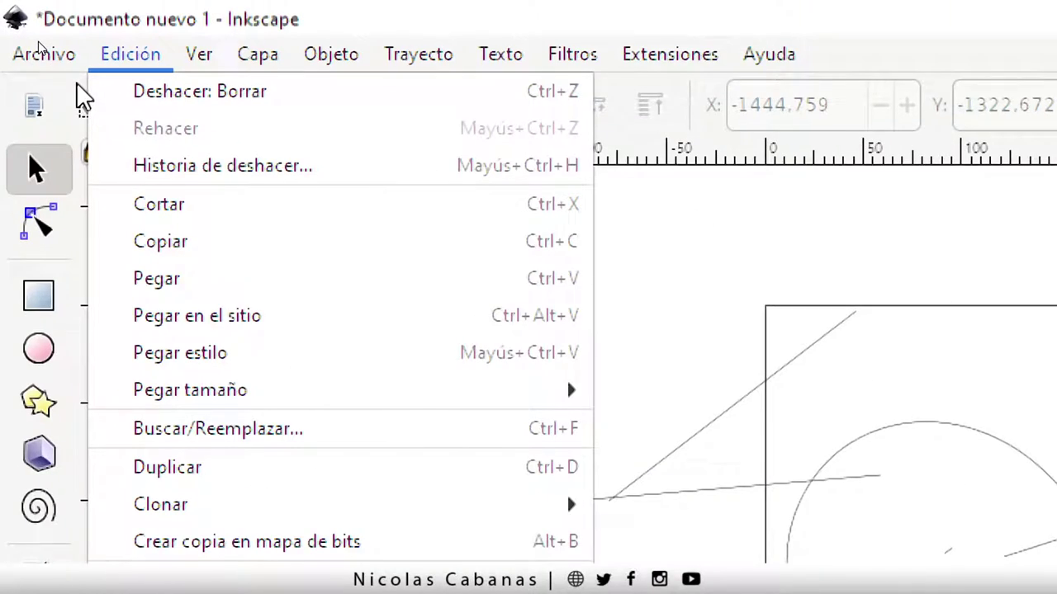
click(94, 66)
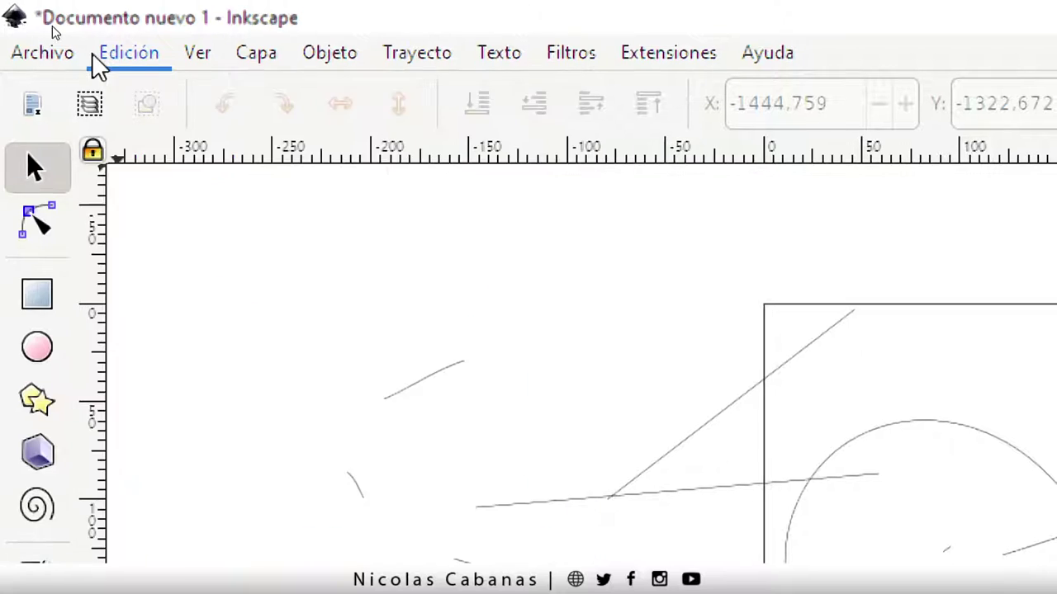
click(130, 56)
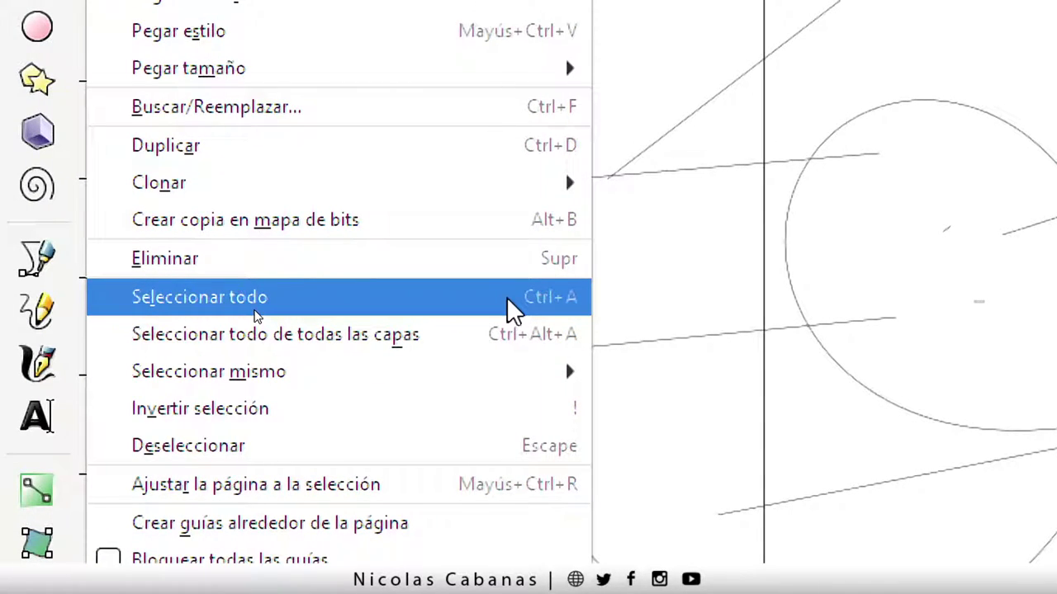
click(507, 299)
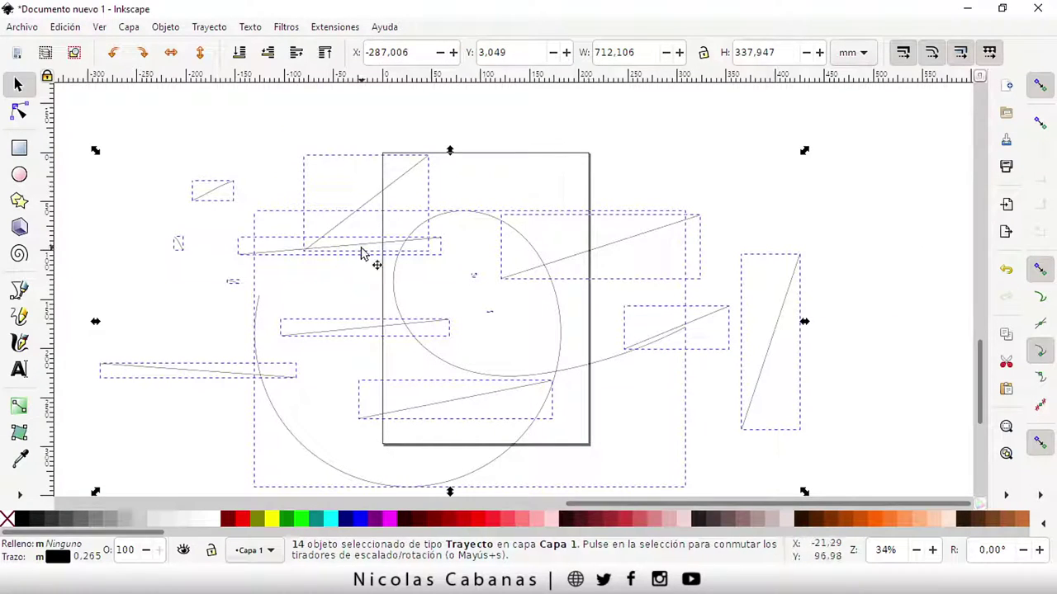
key(Delete)
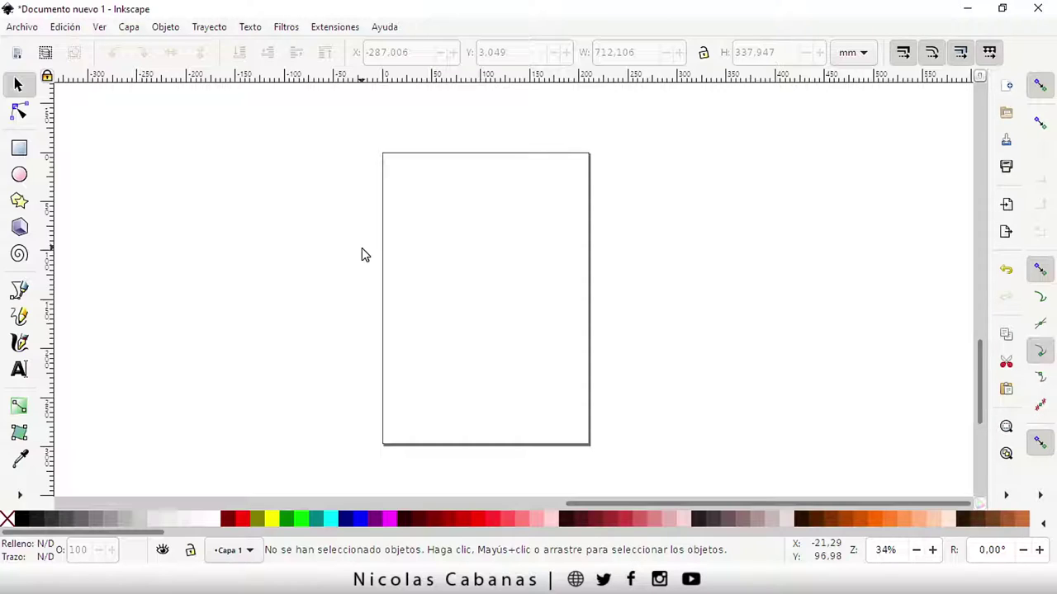
Draw winding Pencil curves in Bézier mode, then Spiro loops reaching right of the page.
click(20, 317)
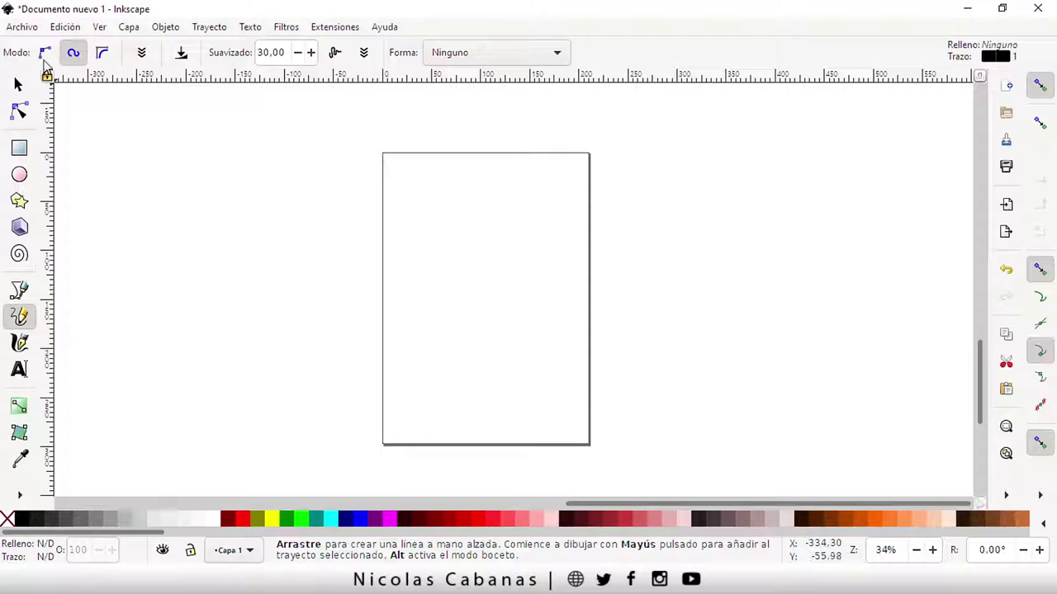
click(45, 53)
drag(157, 213, 474, 278)
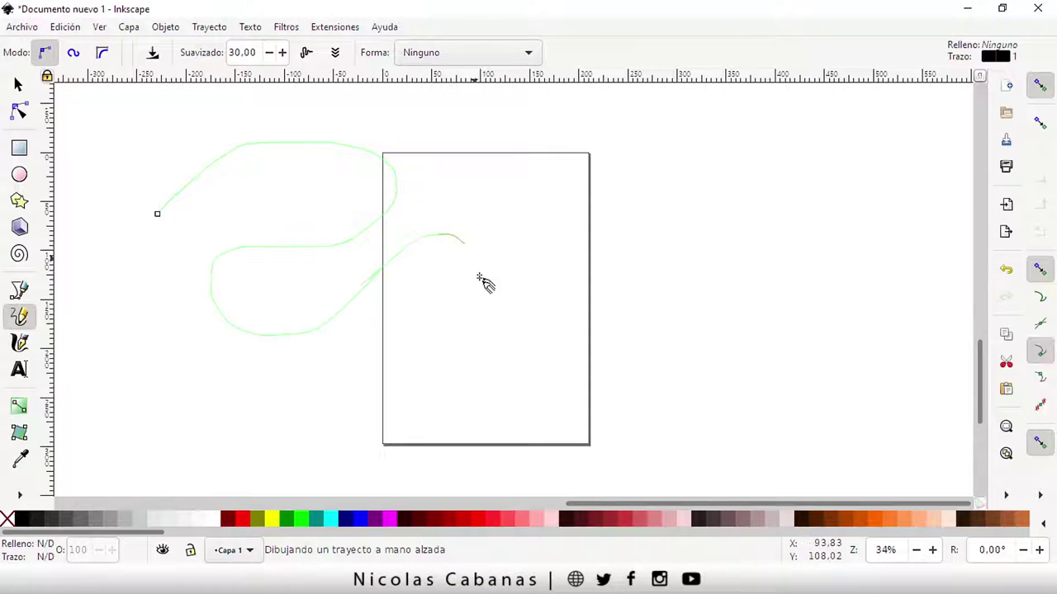
mouse_move(140, 297)
mouse_down()
mouse_move(395, 203)
mouse_move(184, 316)
mouse_up()
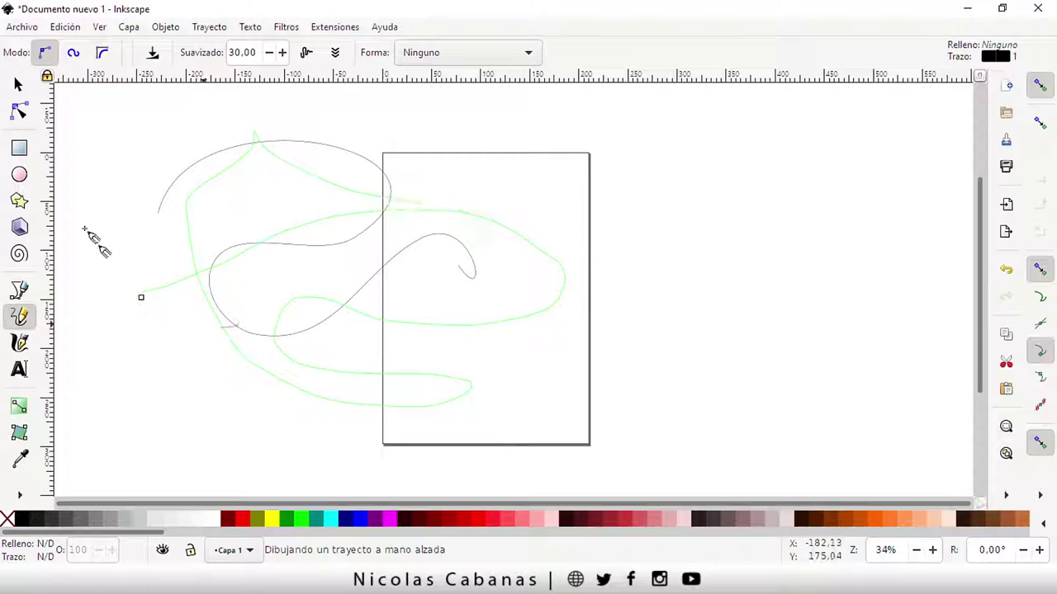
click(72, 55)
drag(459, 132, 334, 218)
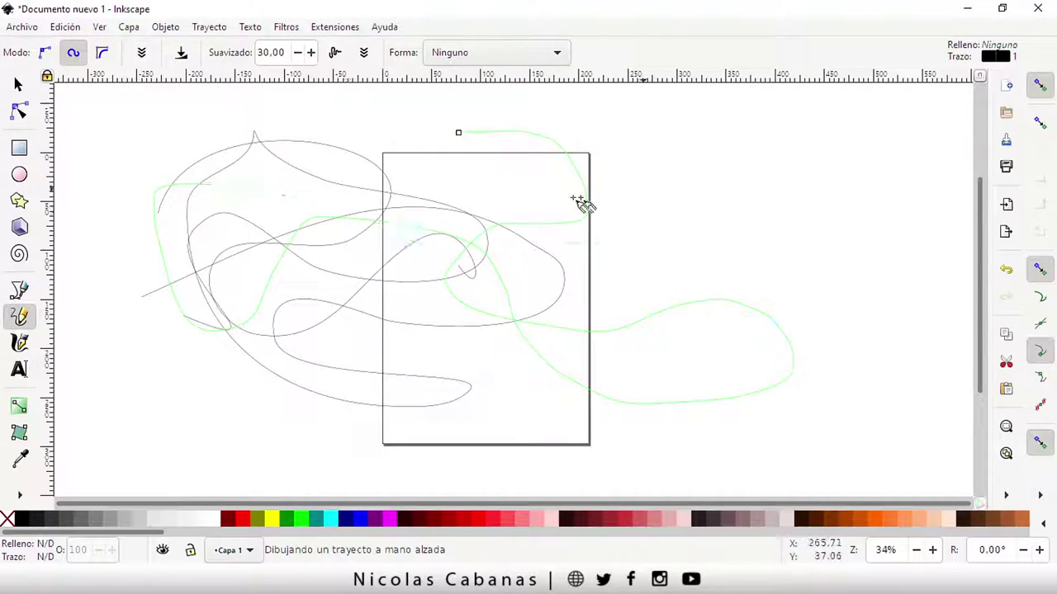
drag(335, 218, 641, 186)
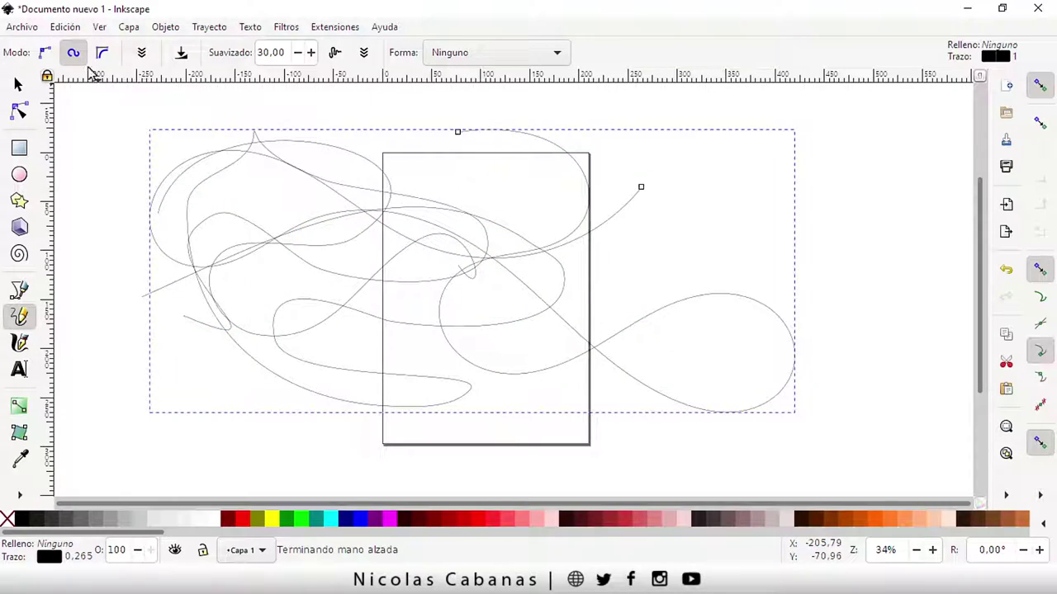
Enable pressure-dependent width and draw three thick black strokes across the page.
click(181, 56)
mouse_move(626, 125)
mouse_down()
mouse_move(422, 258)
mouse_move(405, 326)
mouse_up()
drag(799, 208, 409, 381)
drag(424, 142, 354, 345)
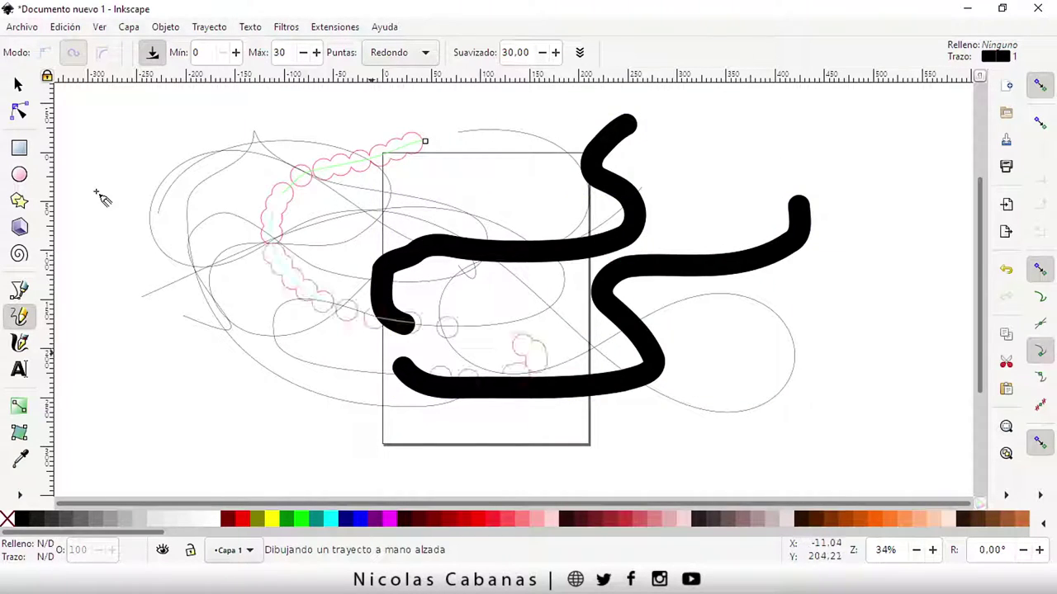
Clear the canvas, leave pencil pressure on, and draw a thick wavy stroke over the left edge.
key(ctrl+a)
key(Delete)
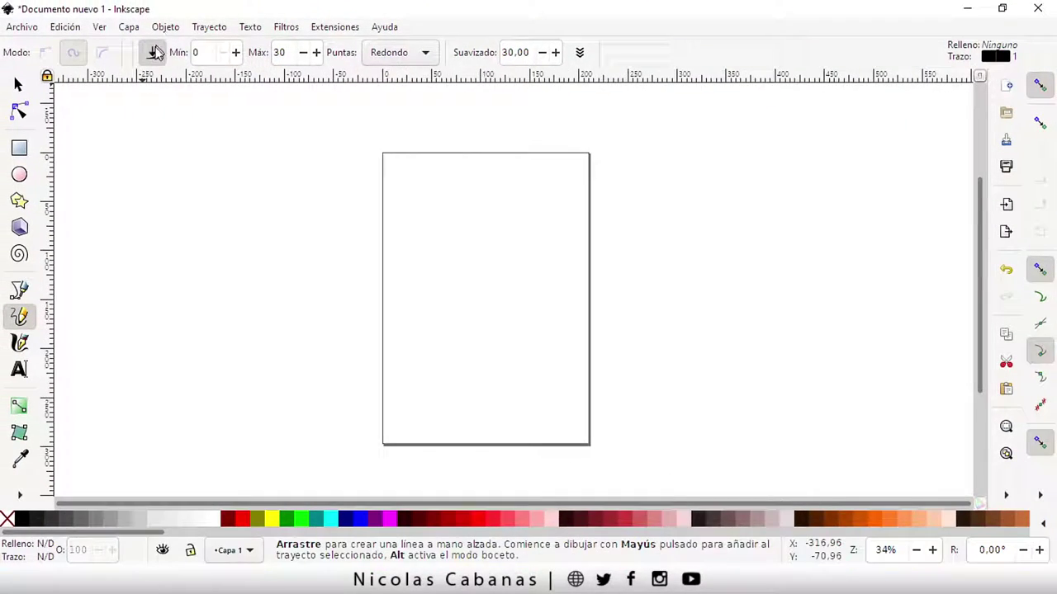
click(154, 52)
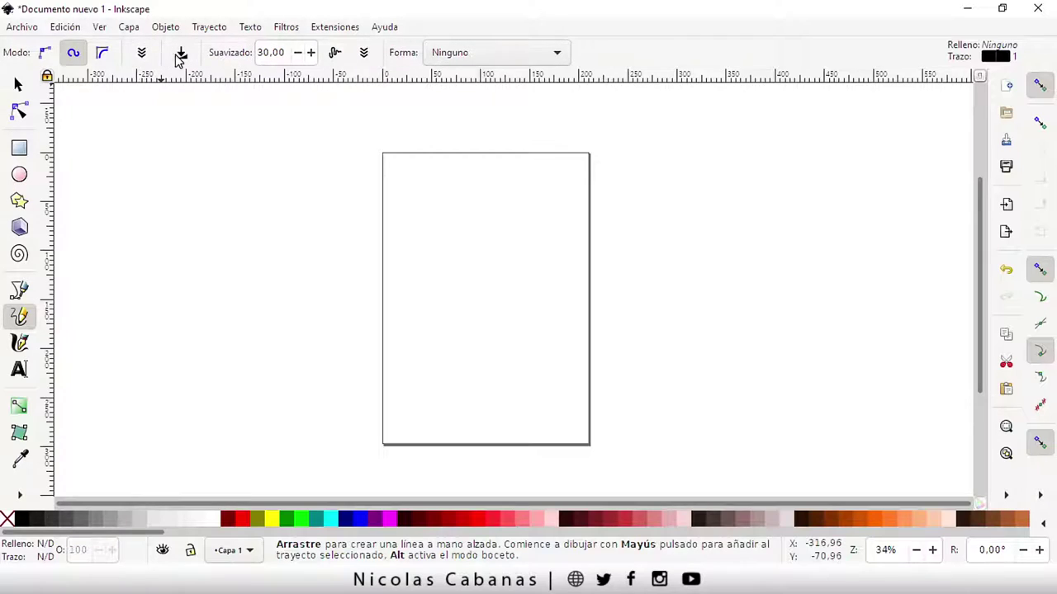
click(181, 52)
click(181, 52)
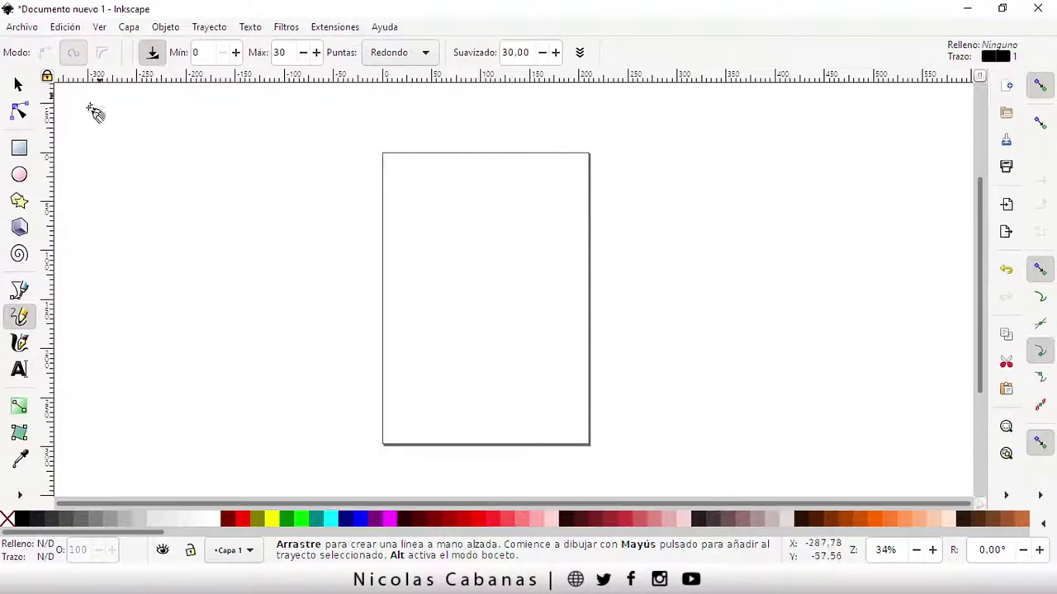
click(161, 54)
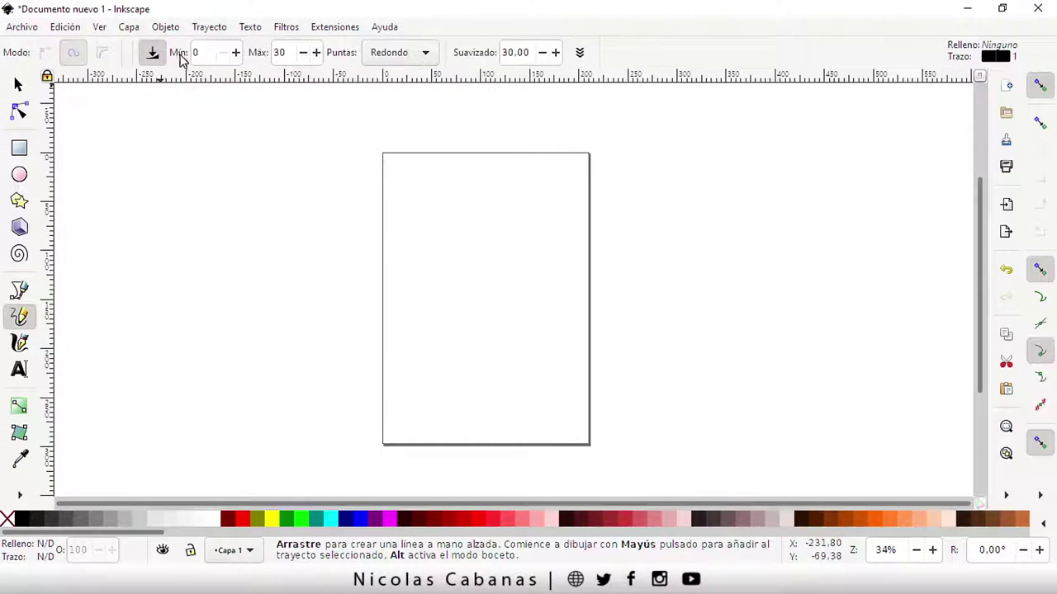
mouse_move(223, 242)
mouse_down()
mouse_move(299, 209)
mouse_move(391, 219)
mouse_move(451, 273)
mouse_move(267, 304)
mouse_move(267, 394)
mouse_move(404, 391)
mouse_move(535, 335)
mouse_up()
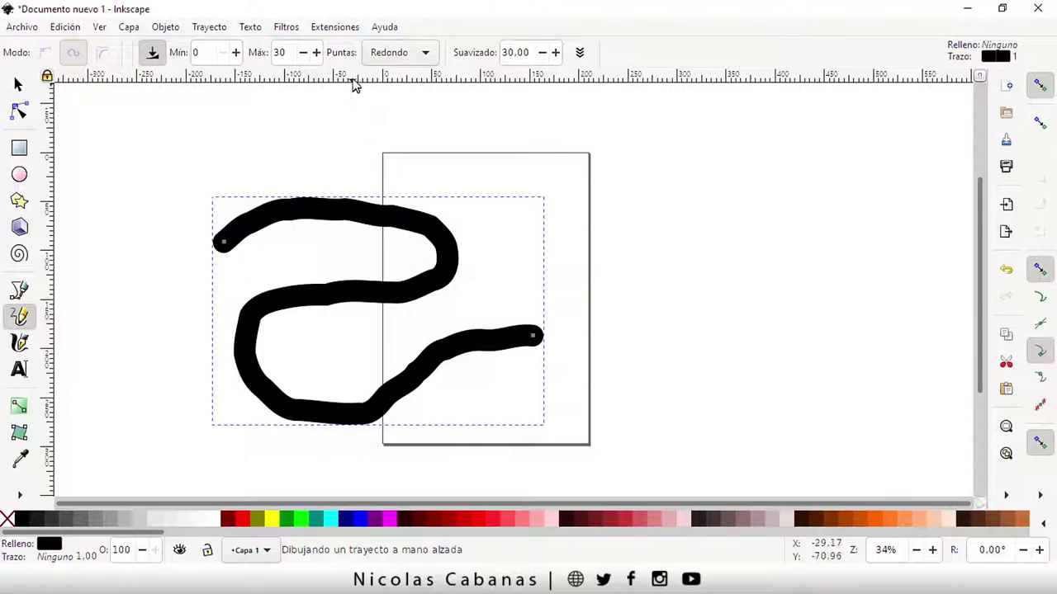
Set the pencil Suavizado (smoothing) value to 70.
click(207, 56)
key(Tab)
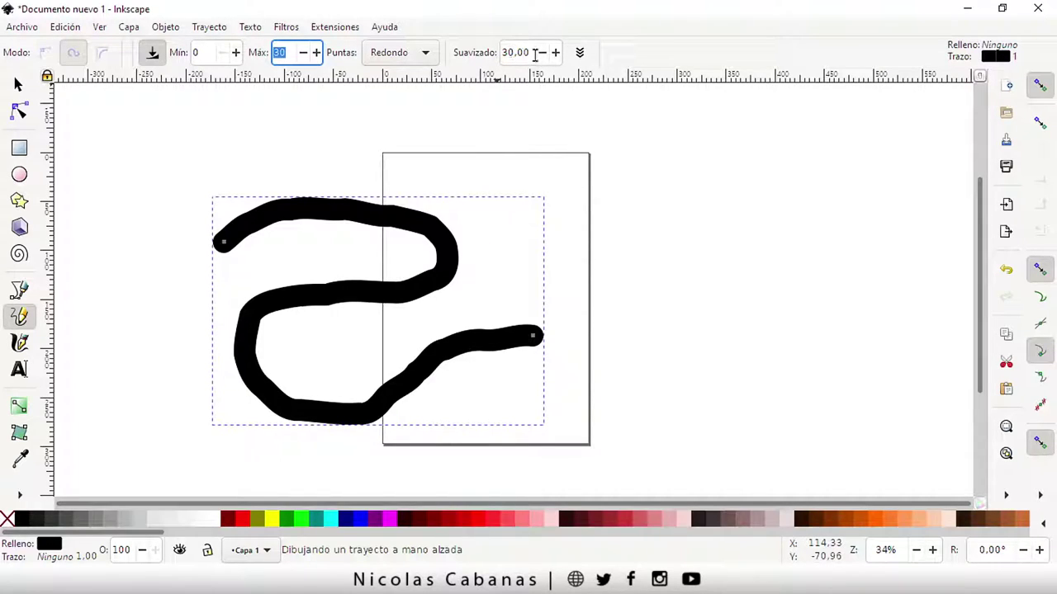
drag(511, 51, 497, 54)
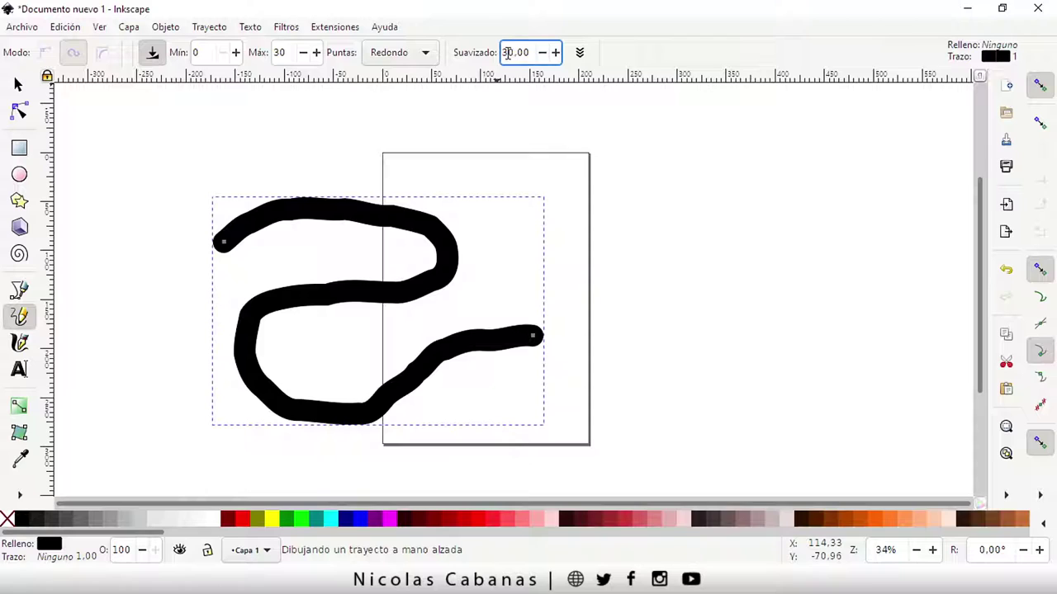
text(70)
key(Return)
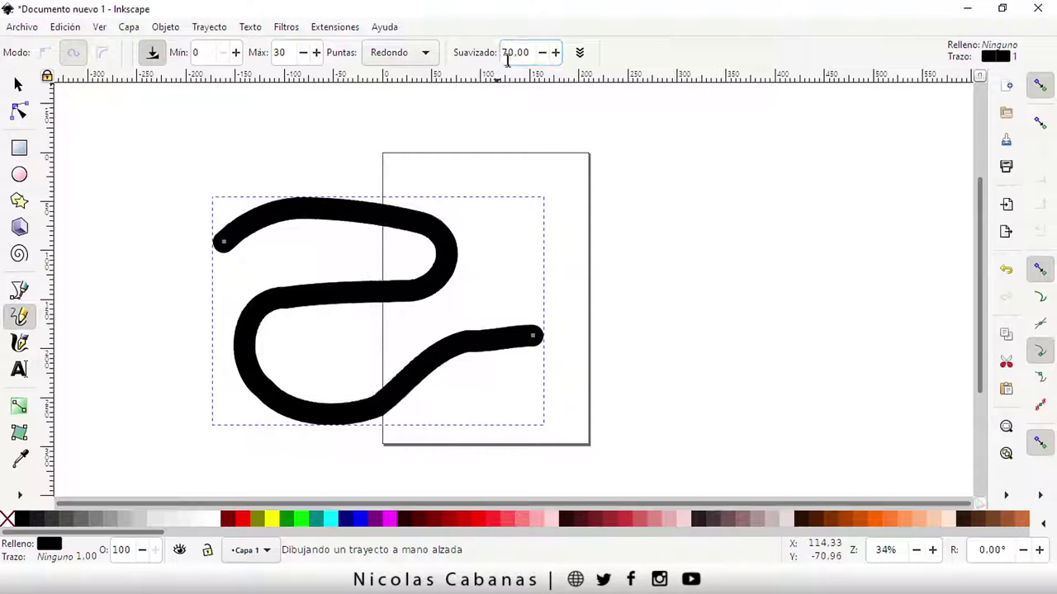
Draw hook, zigzag and looping strokes right of and over the page top.
drag(609, 180, 611, 255)
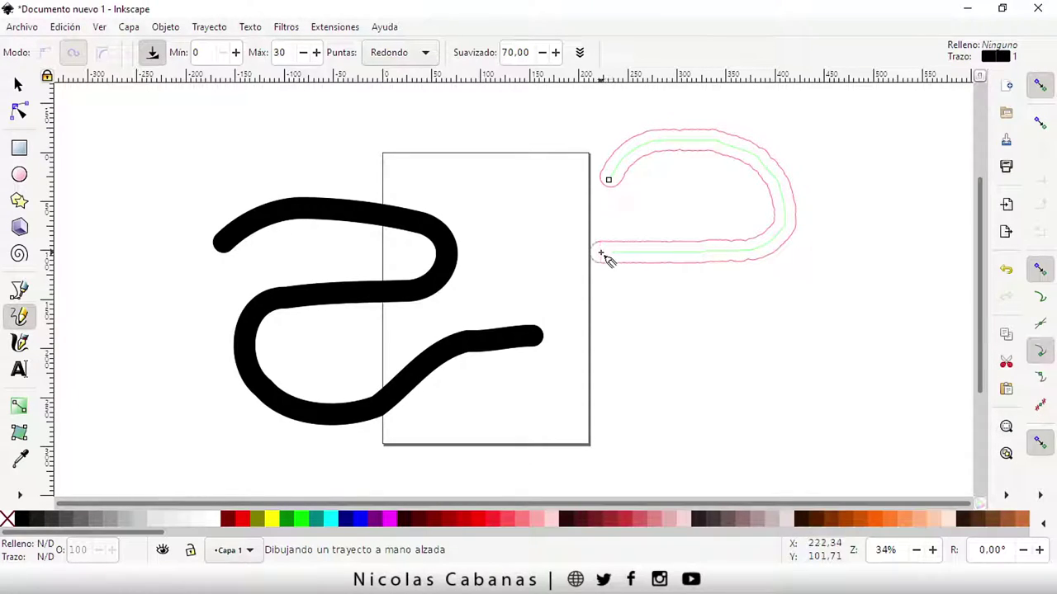
drag(610, 252, 591, 252)
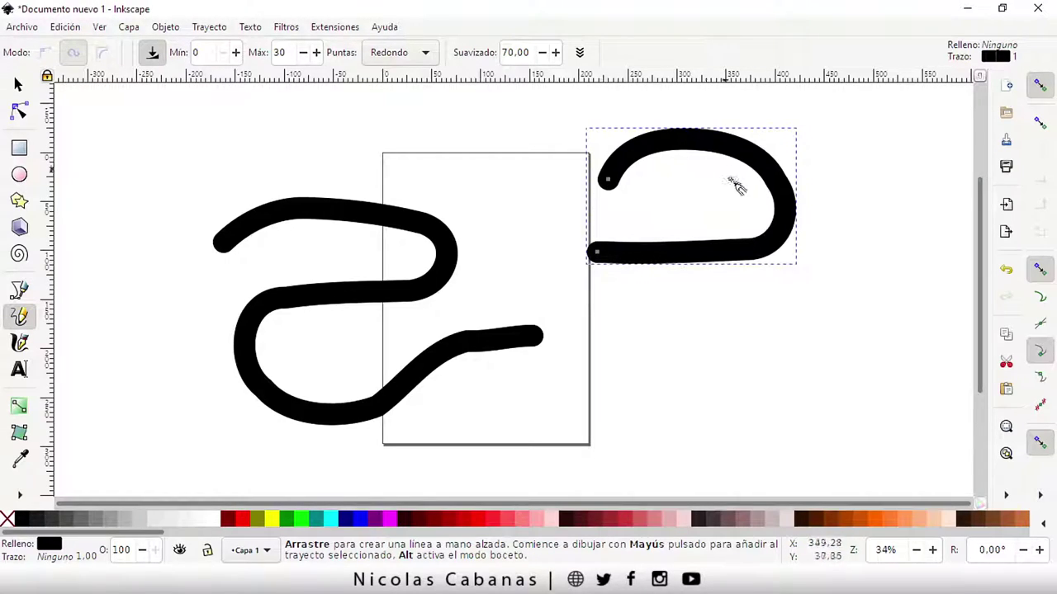
drag(620, 351, 813, 411)
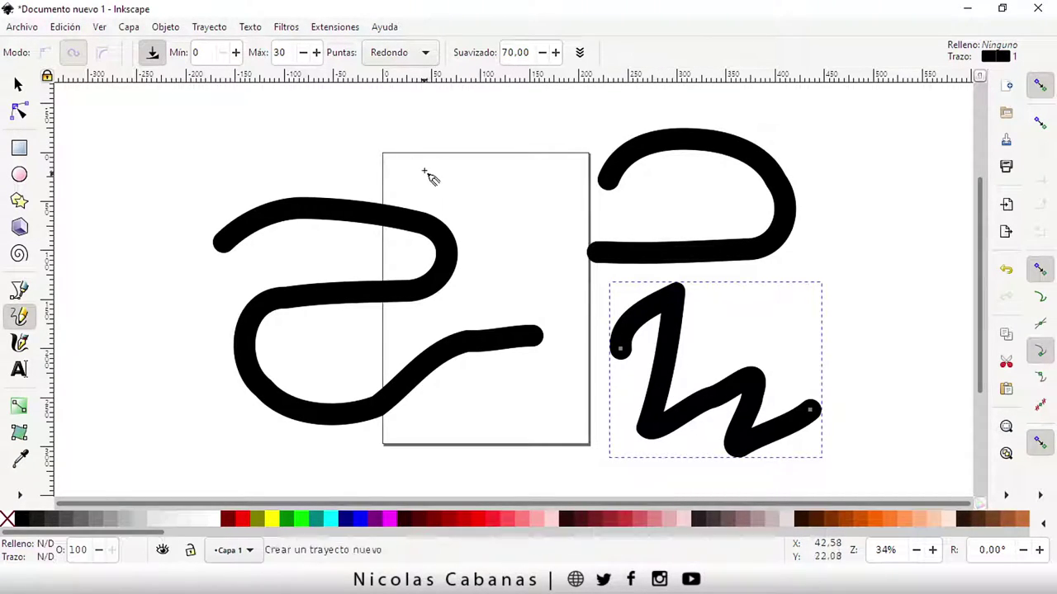
mouse_move(424, 175)
mouse_down()
mouse_move(486, 219)
mouse_move(432, 229)
mouse_move(394, 273)
mouse_move(446, 314)
mouse_move(495, 294)
mouse_move(505, 271)
mouse_up()
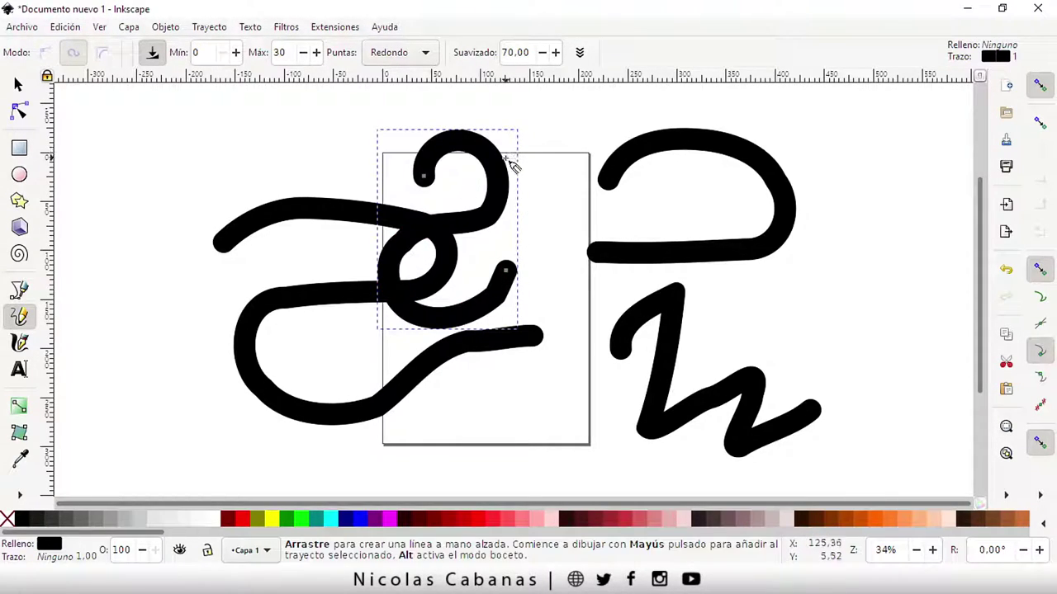
Select all strokes and delete them, clearing the canvas.
key(ctrl+a)
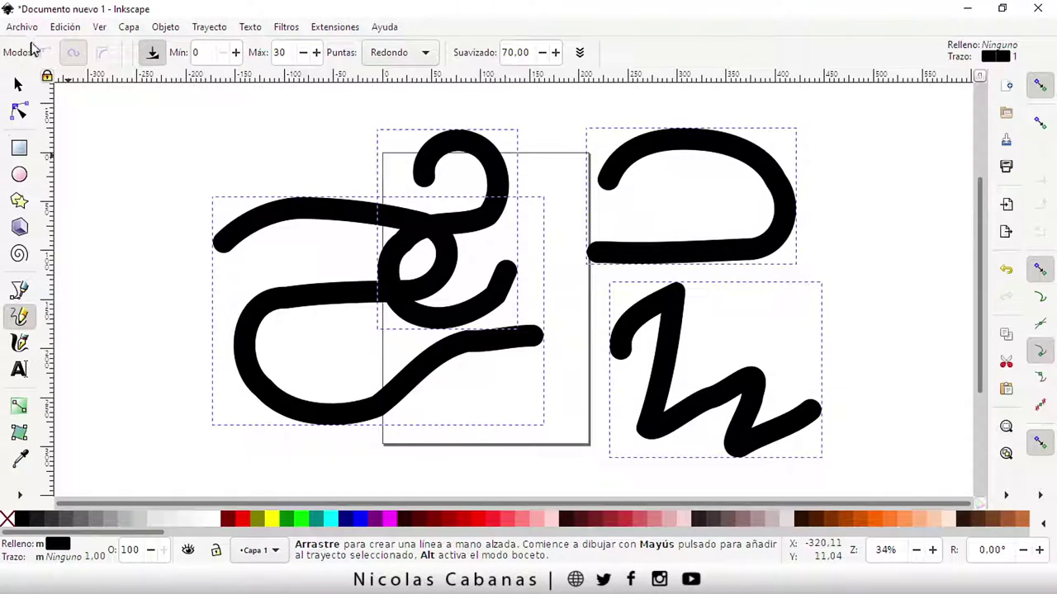
click(60, 28)
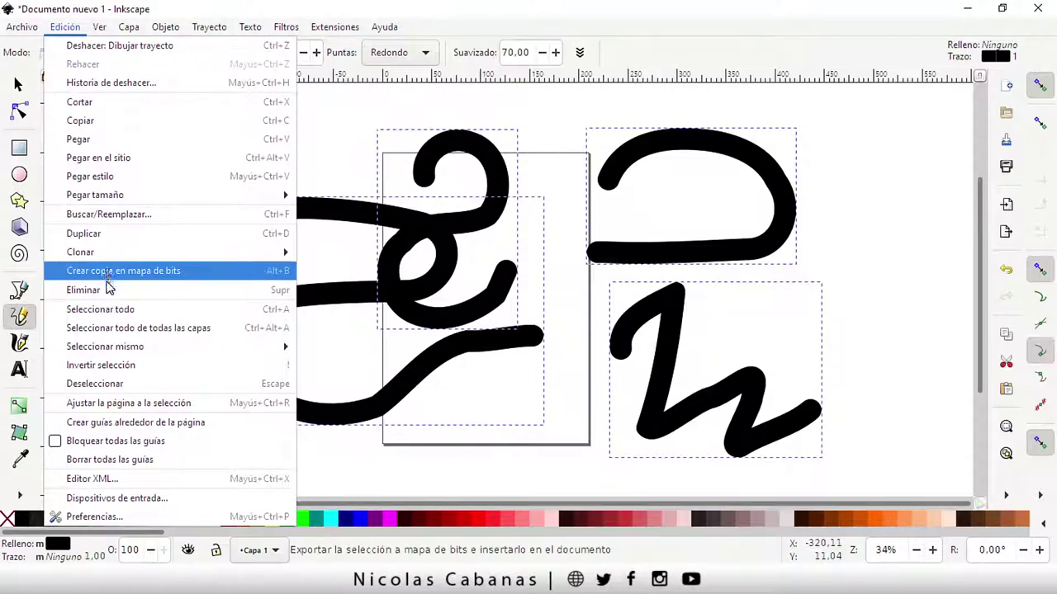
click(151, 312)
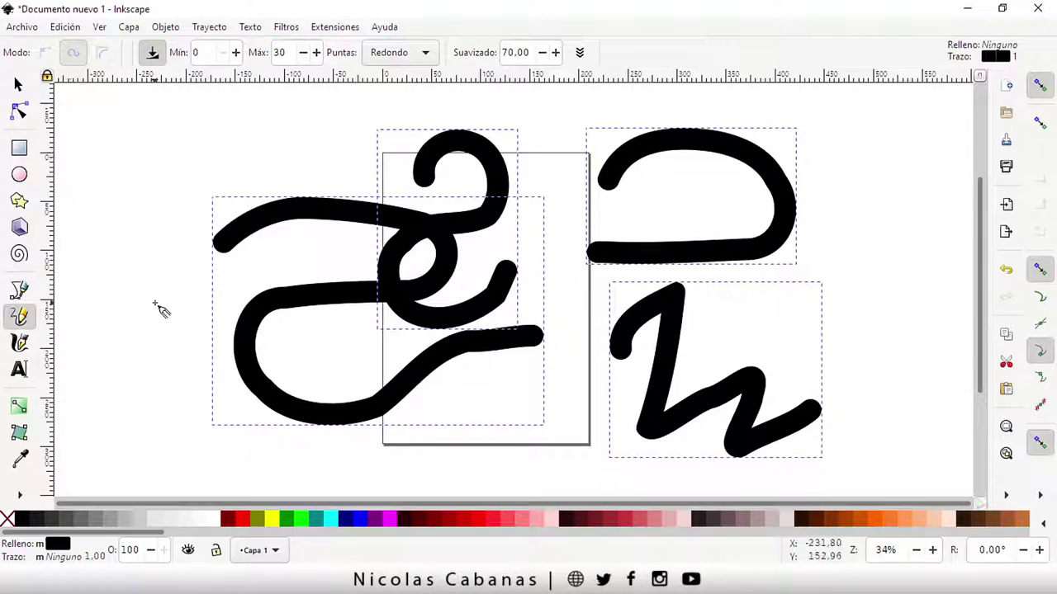
key(Delete)
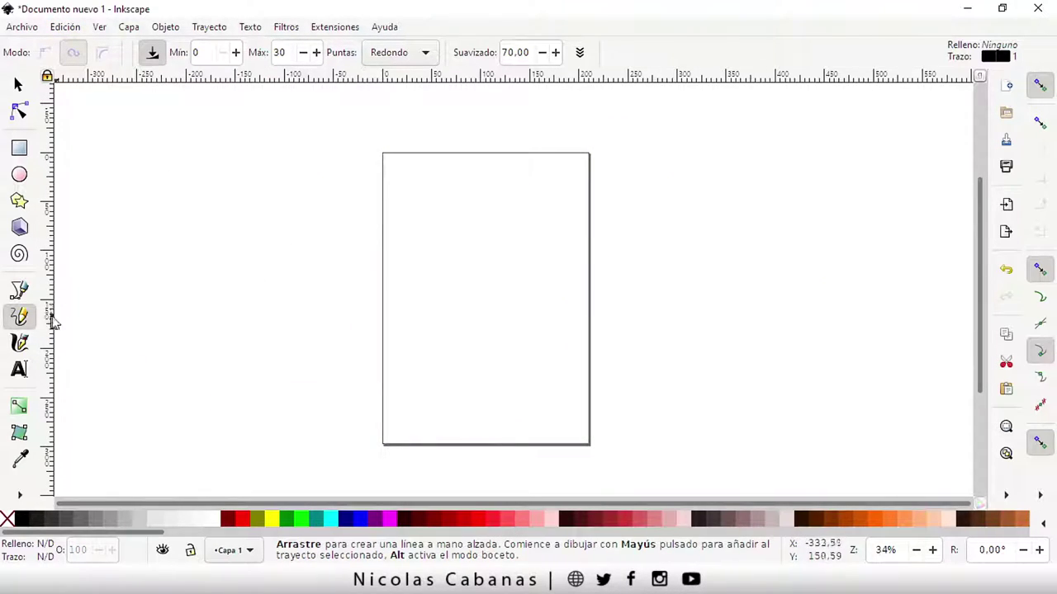
click(508, 52)
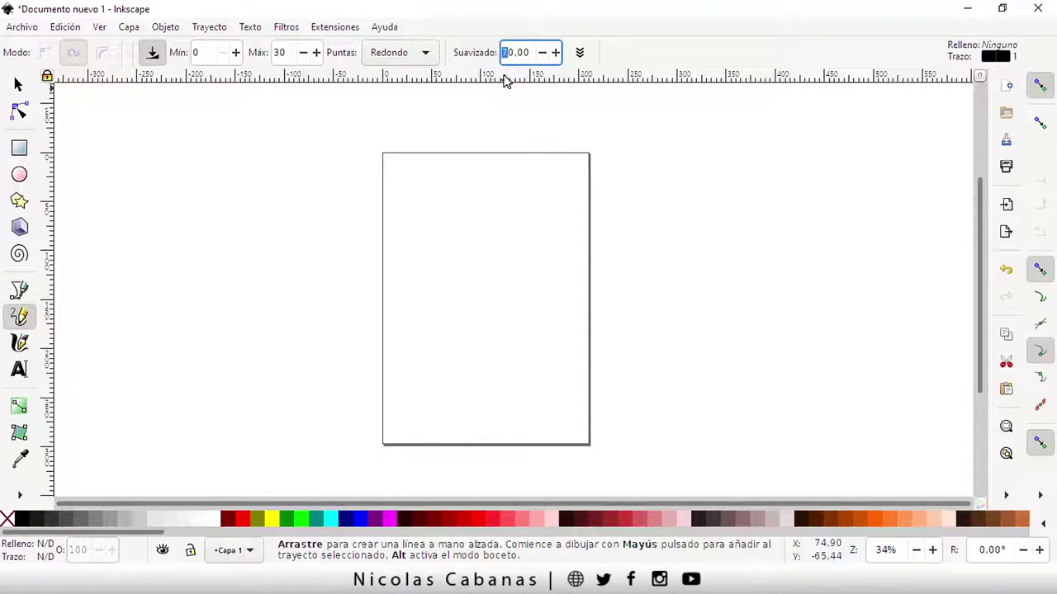
Set smoothing to 80 and draw two curled test strokes on the page.
text(8)
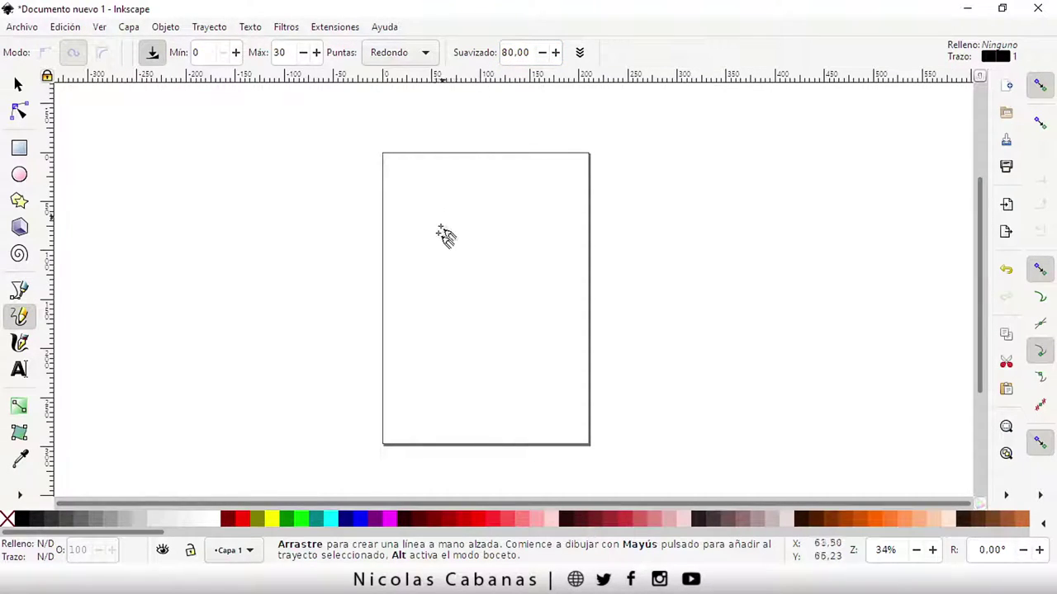
mouse_move(429, 238)
mouse_down()
mouse_move(492, 254)
mouse_move(490, 300)
mouse_move(477, 299)
mouse_up()
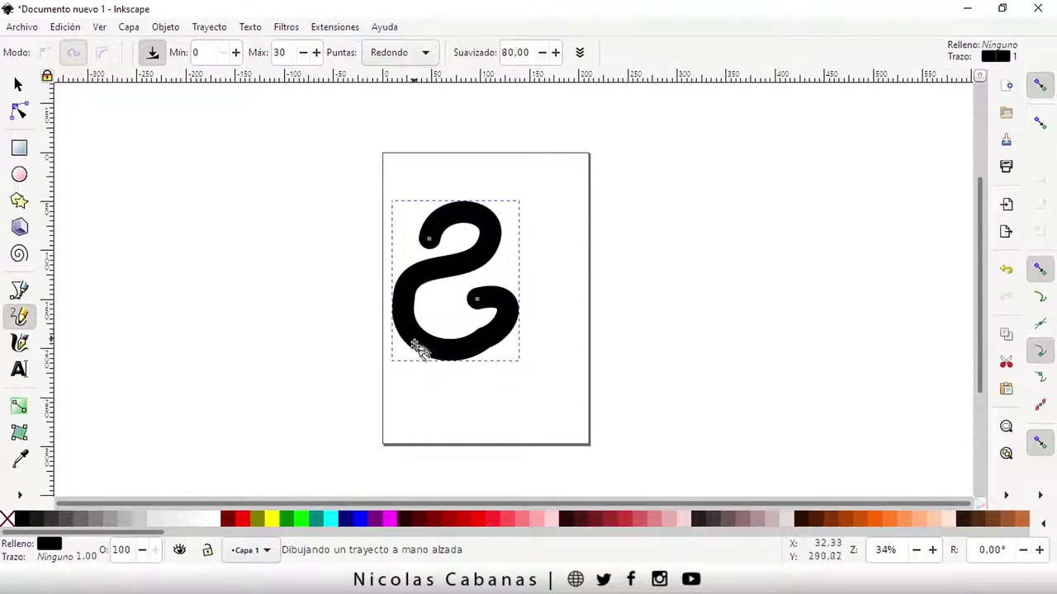
mouse_move(584, 266)
mouse_down()
mouse_move(643, 319)
mouse_move(555, 396)
mouse_up()
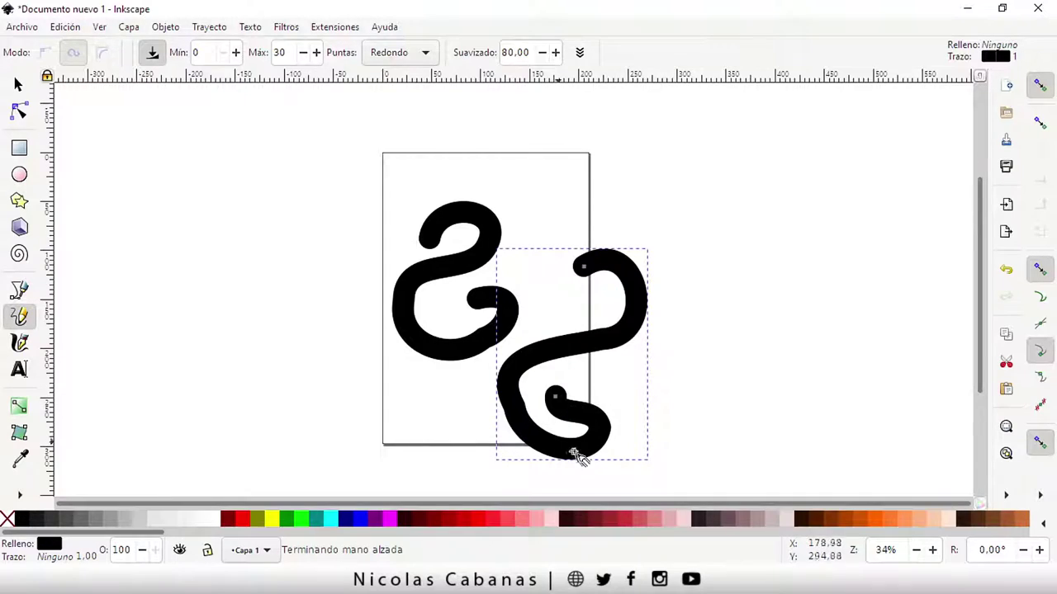
Raise smoothing to 90 and draw four test strokes left and right of the page.
drag(508, 48, 488, 57)
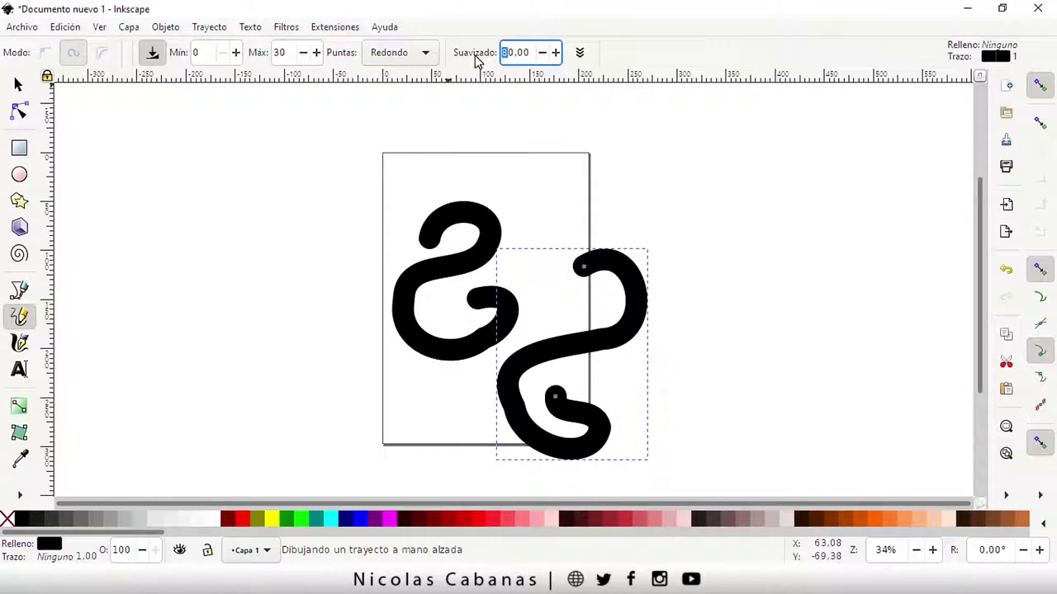
key(BackSpace)
key(Return)
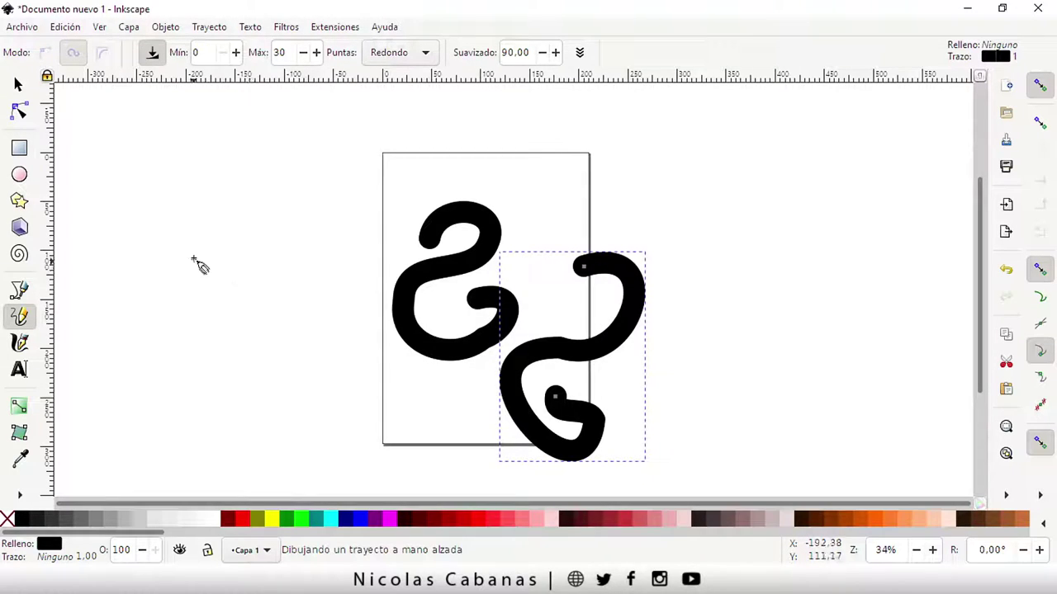
drag(192, 262, 253, 332)
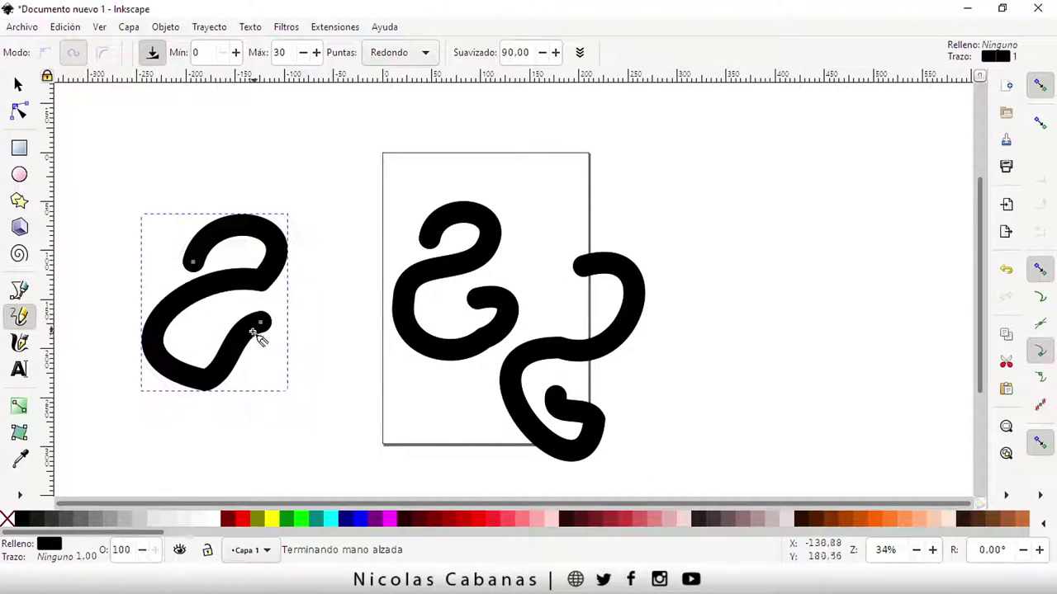
drag(183, 299, 234, 354)
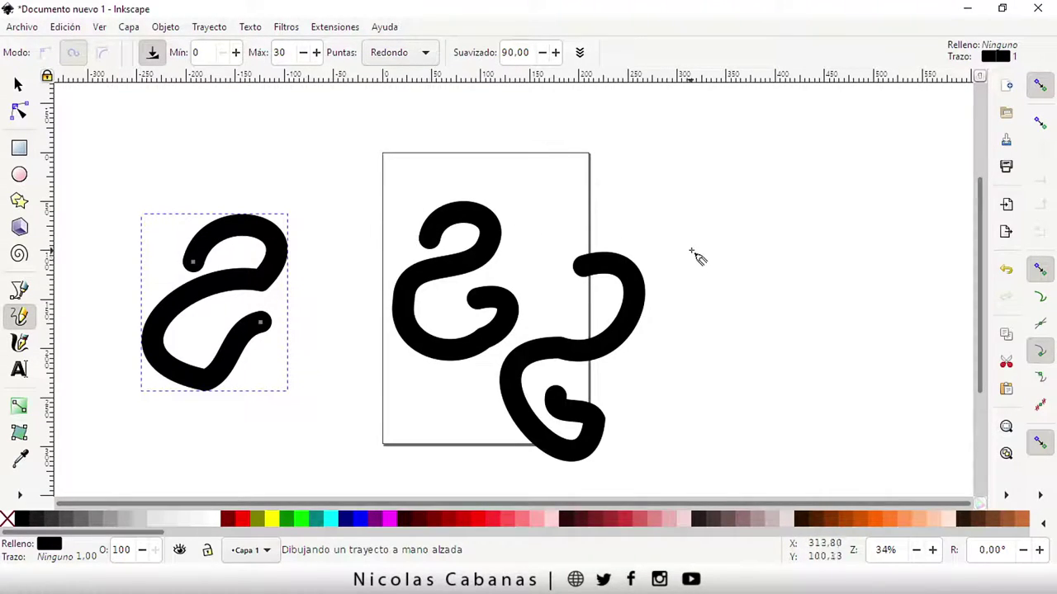
drag(719, 240, 836, 236)
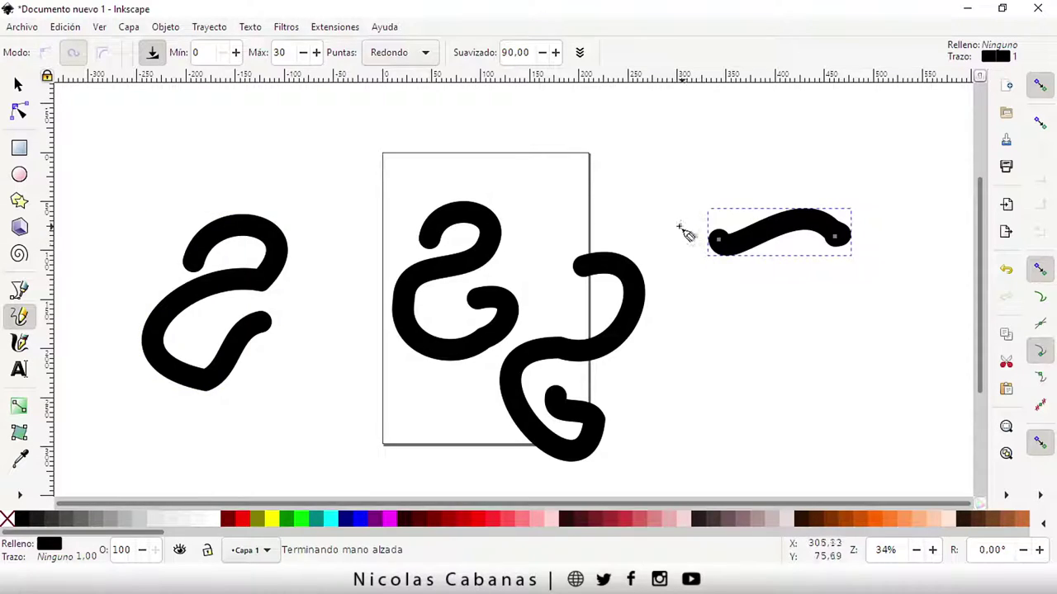
drag(564, 197, 671, 231)
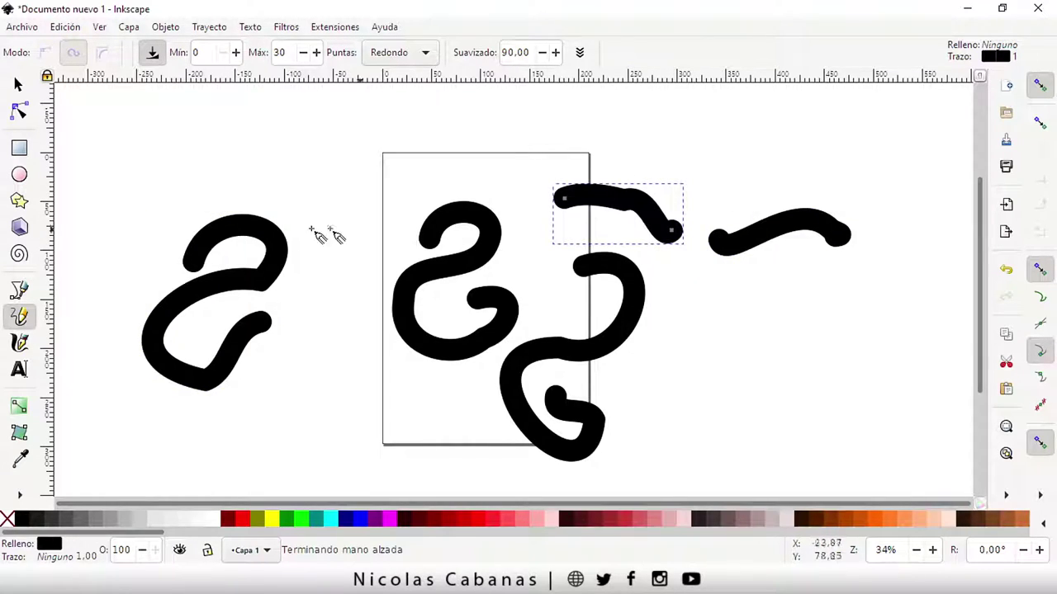
Select all and delete the strokes, then draw two short thick brow strokes near the top.
click(63, 28)
click(122, 310)
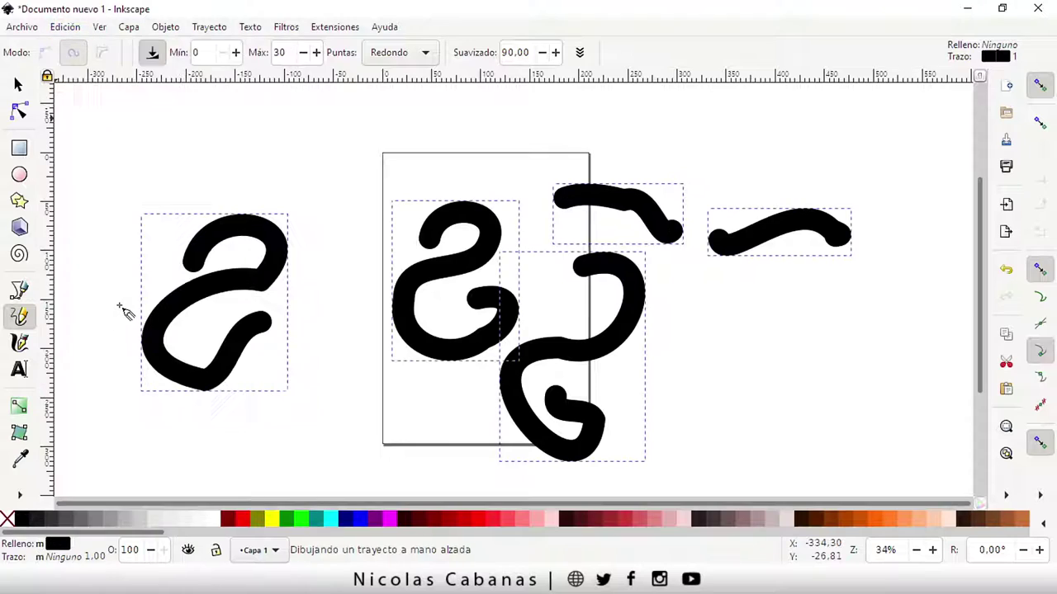
key(Delete)
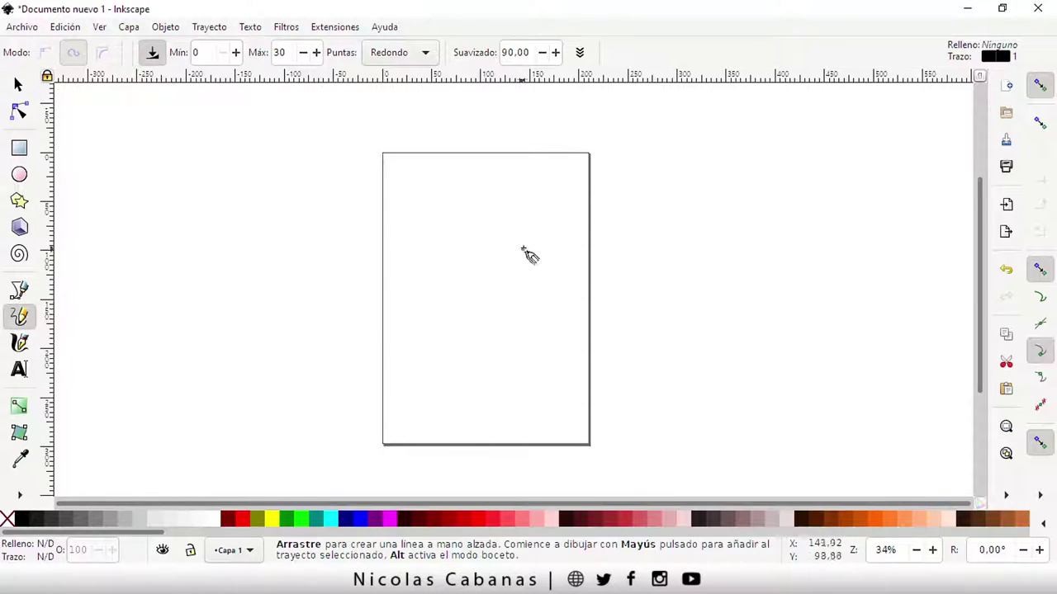
drag(497, 221, 550, 215)
drag(467, 221, 422, 203)
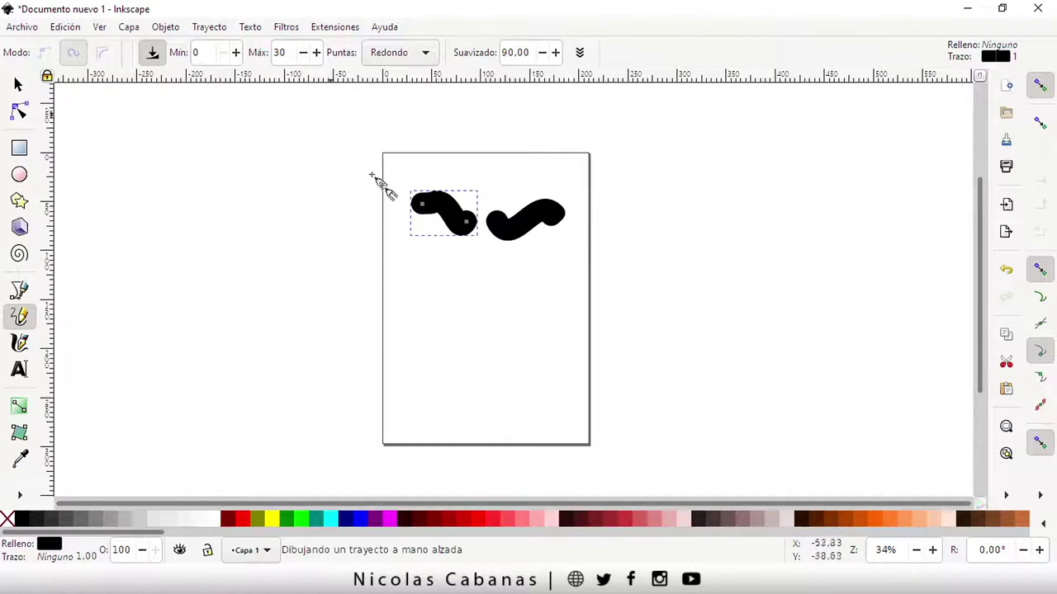
key(Escape)
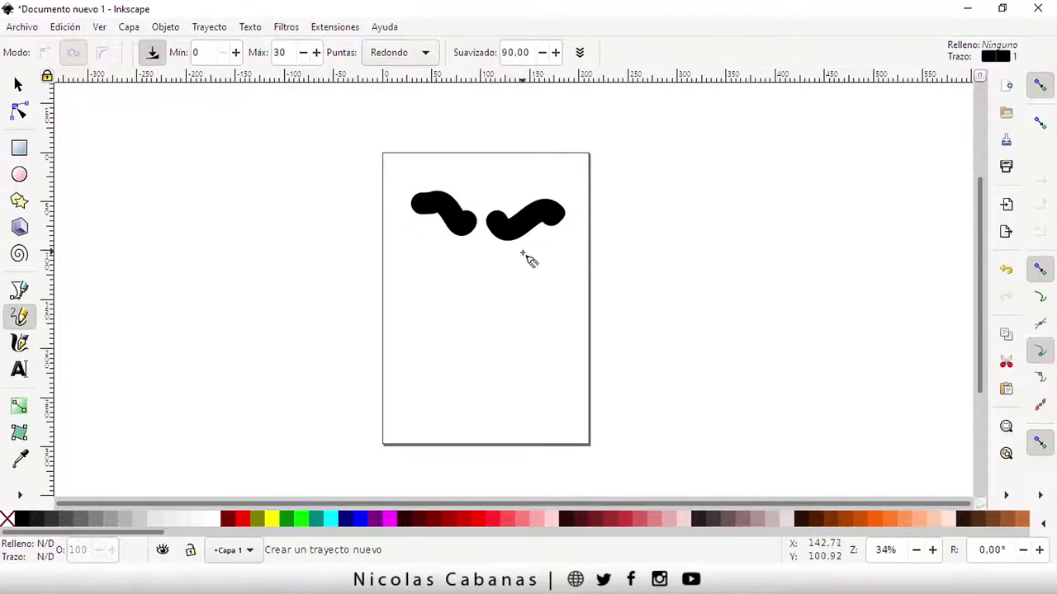
Draw two eye blobs, a smiling mouth and a face outline around the brows.
drag(513, 259, 518, 247)
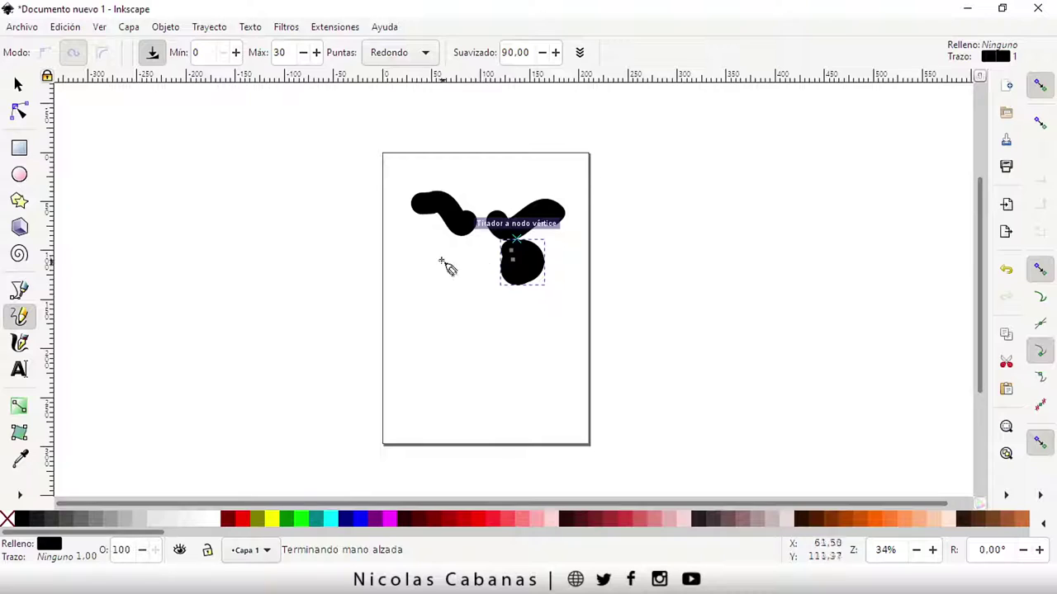
drag(442, 239, 433, 248)
drag(423, 324, 512, 312)
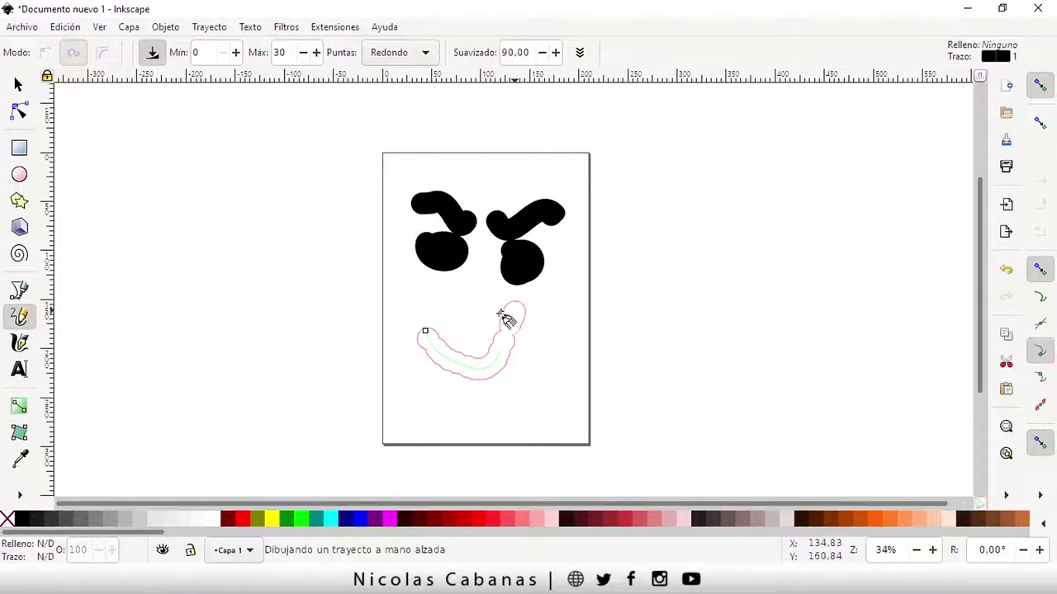
mouse_move(418, 174)
mouse_down()
mouse_move(423, 458)
mouse_move(395, 176)
mouse_up()
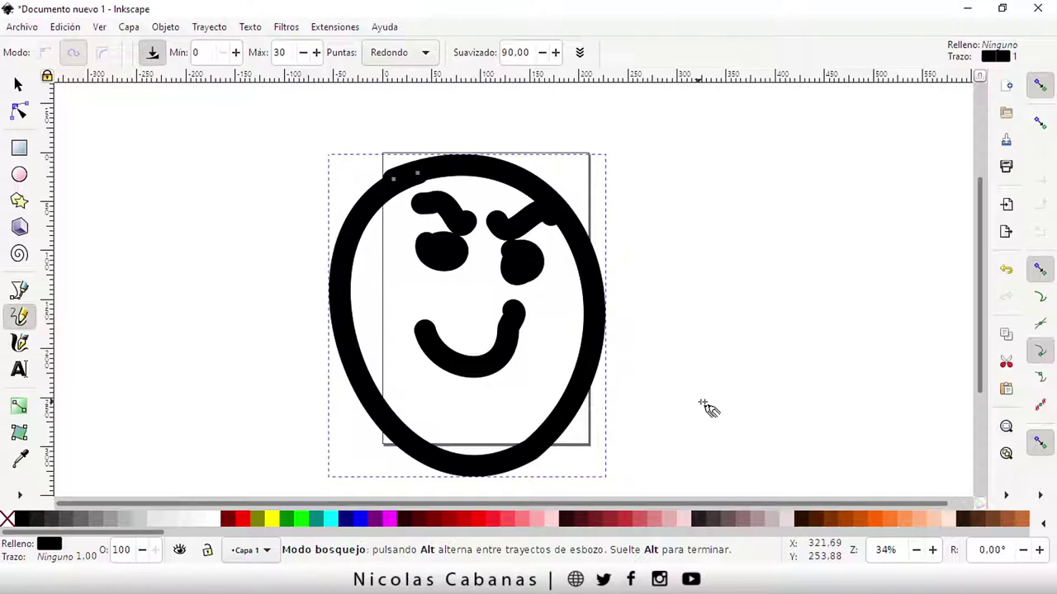
Rubber-band select the face parts with the Selector and delete them all.
click(17, 87)
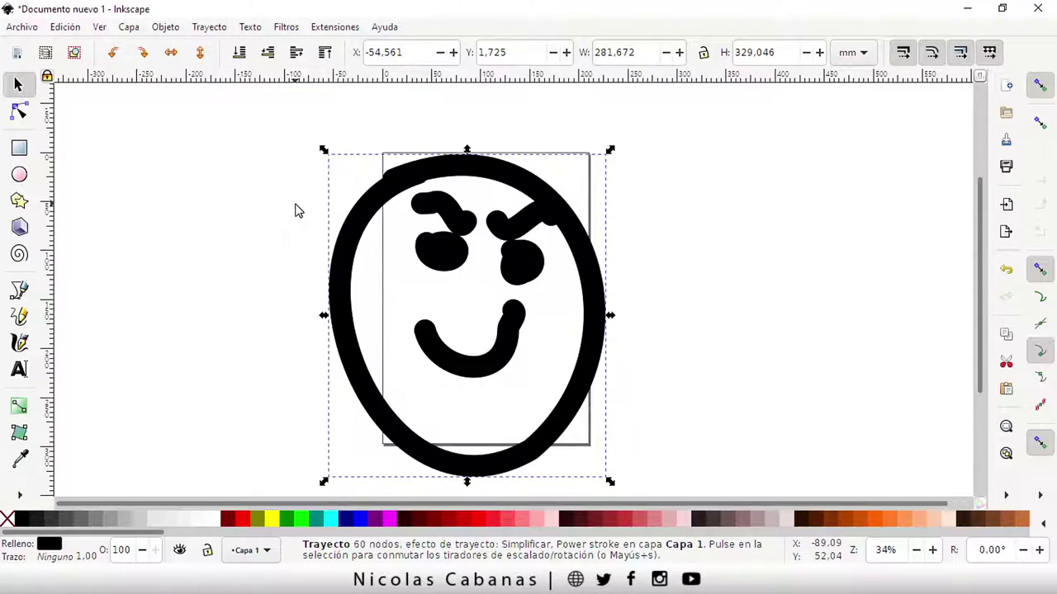
key(Delete)
drag(306, 113, 665, 465)
key(Delete)
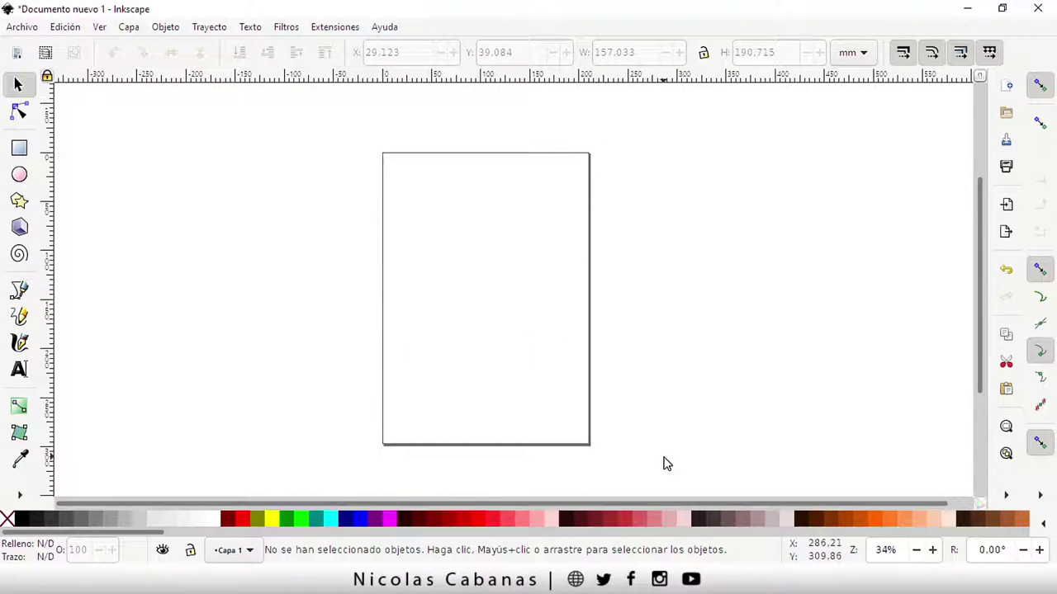
Draw two thick freehand 2-shaped strokes on the upper page with the Pencil.
click(19, 316)
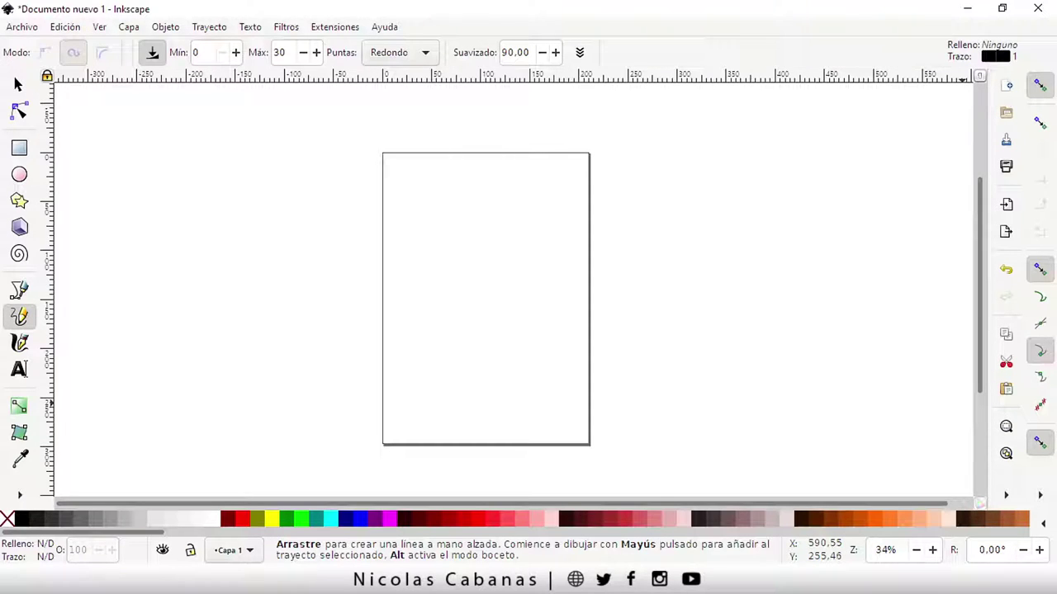
key(ctrl+z)
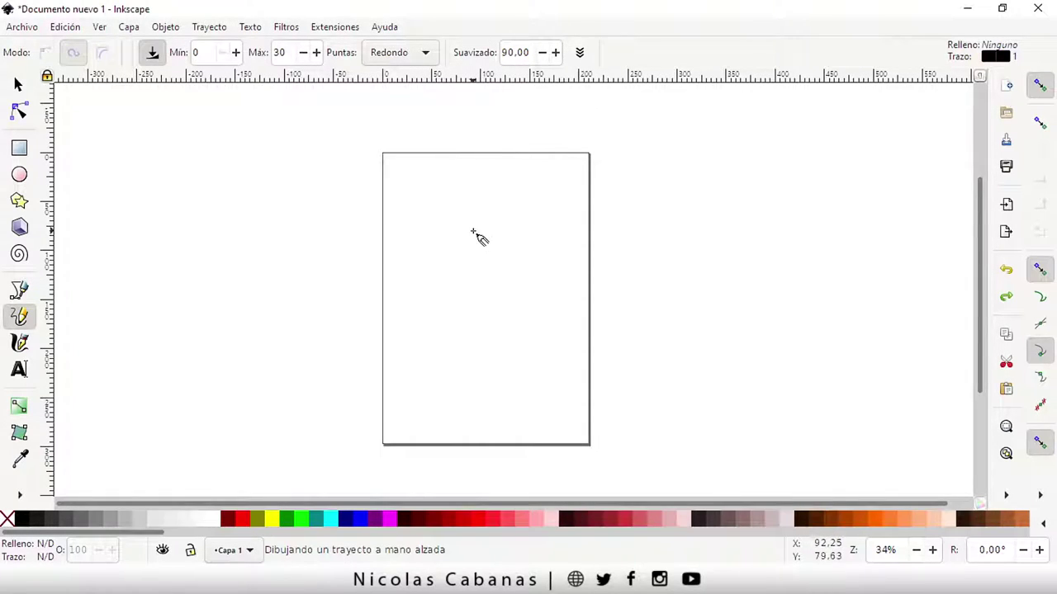
double_click(281, 53)
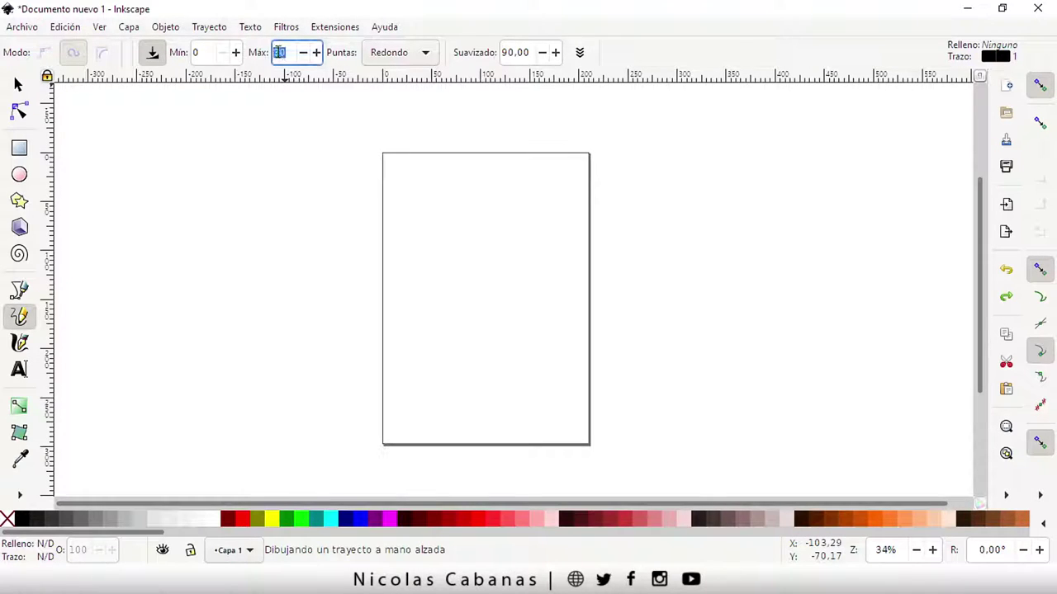
drag(409, 197, 568, 274)
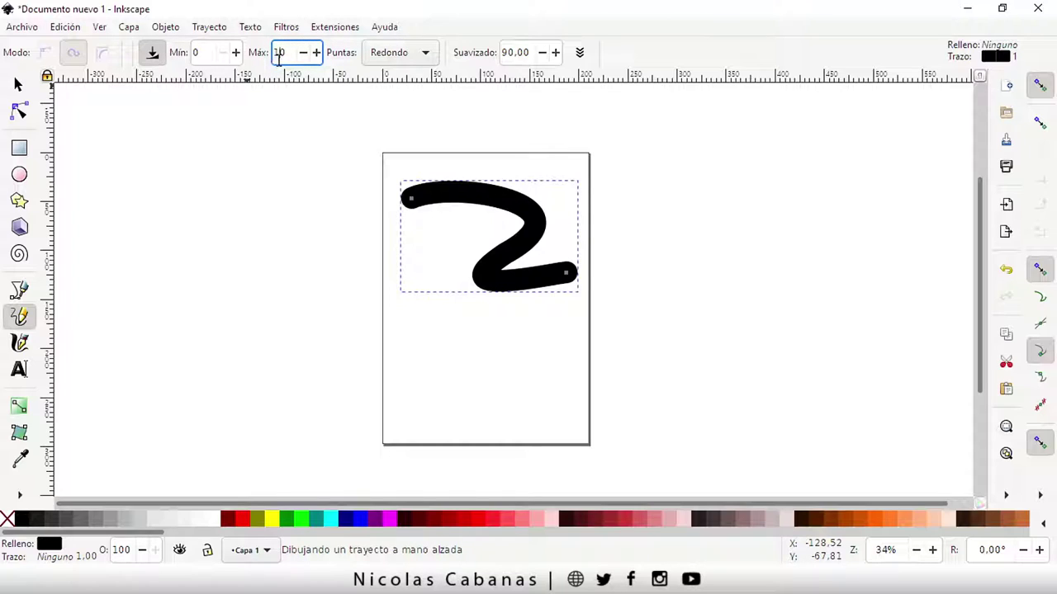
drag(425, 317, 512, 364)
Set maximum width to 5 and draw a thin 2 left of the page.
double_click(280, 52)
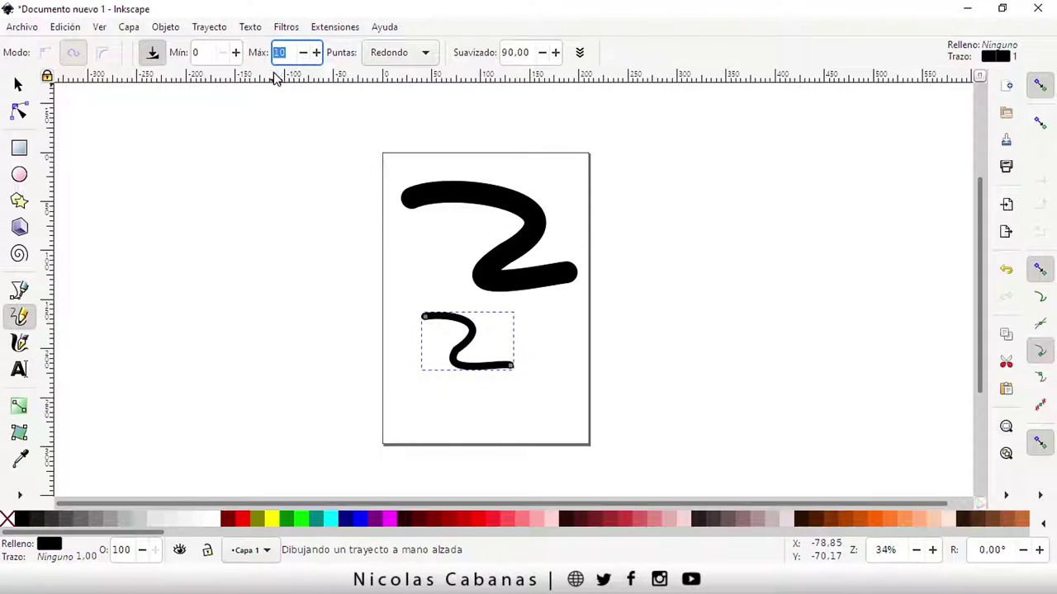
text(5)
mouse_move(304, 279)
mouse_down()
mouse_move(323, 341)
mouse_move(378, 350)
mouse_up()
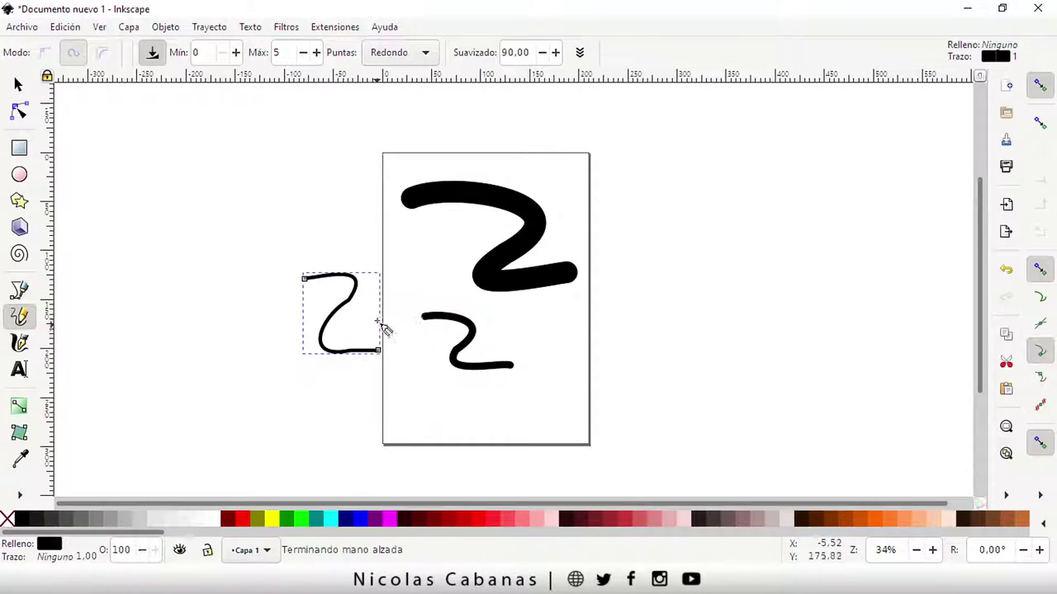
Reset maximum width to 30, set smoothing to 30, and turn off pressure width.
click(292, 52)
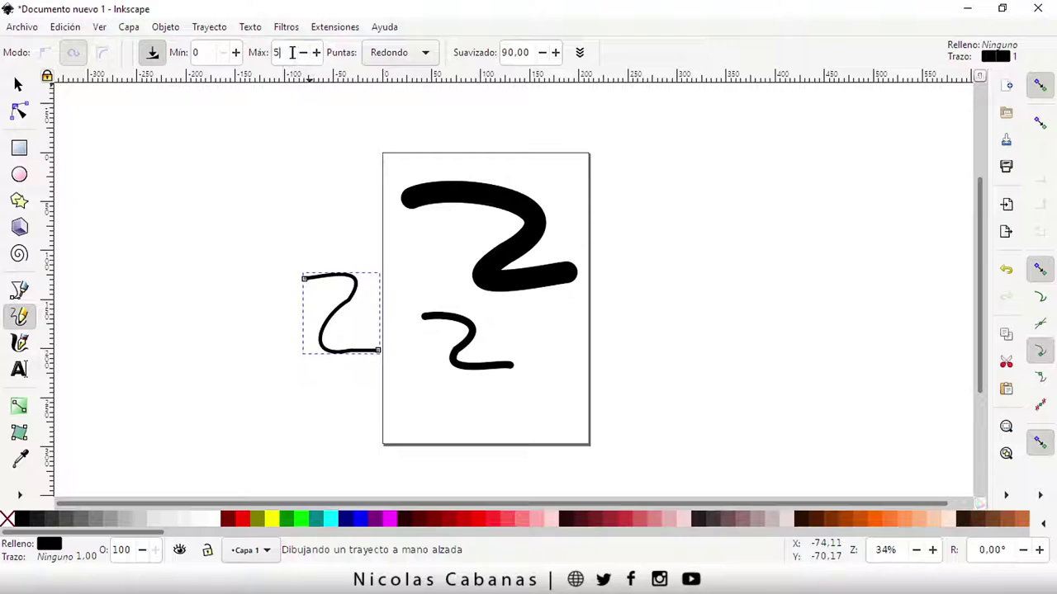
drag(291, 52, 264, 55)
text(30)
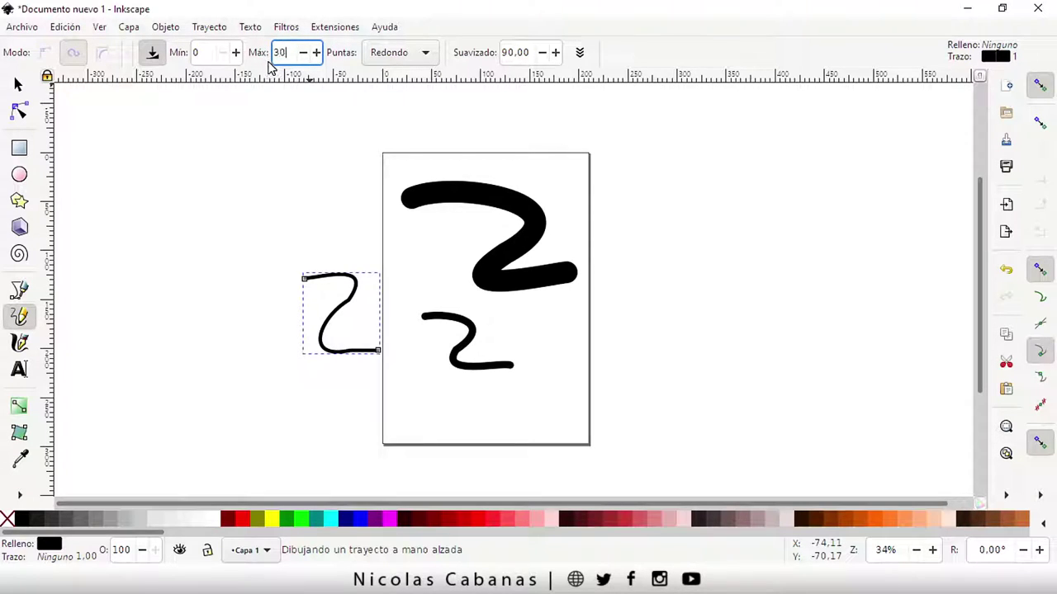
key(Return)
drag(513, 51, 498, 58)
text(3)
key(Return)
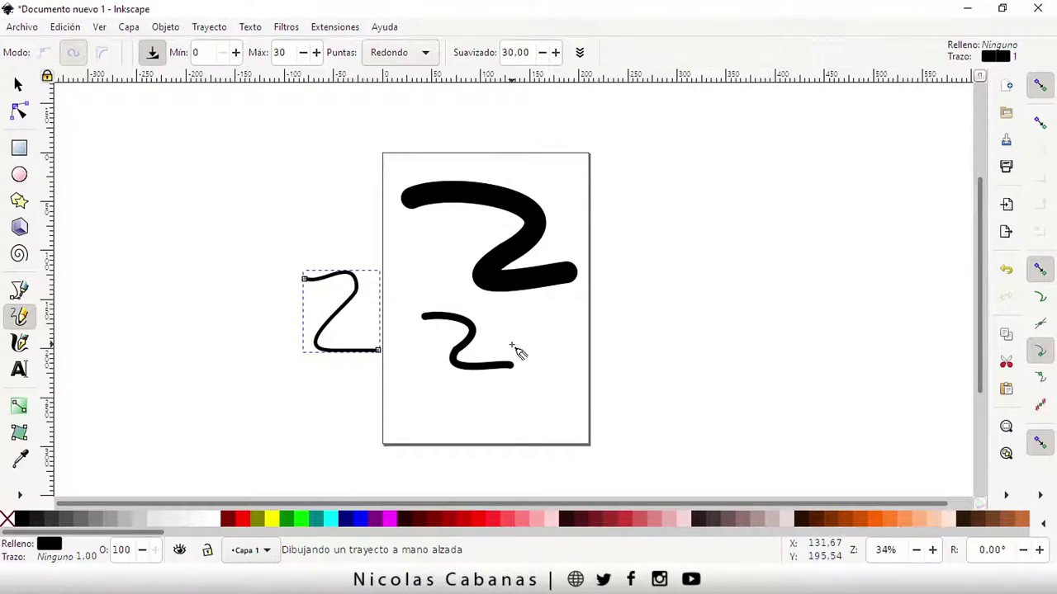
click(152, 53)
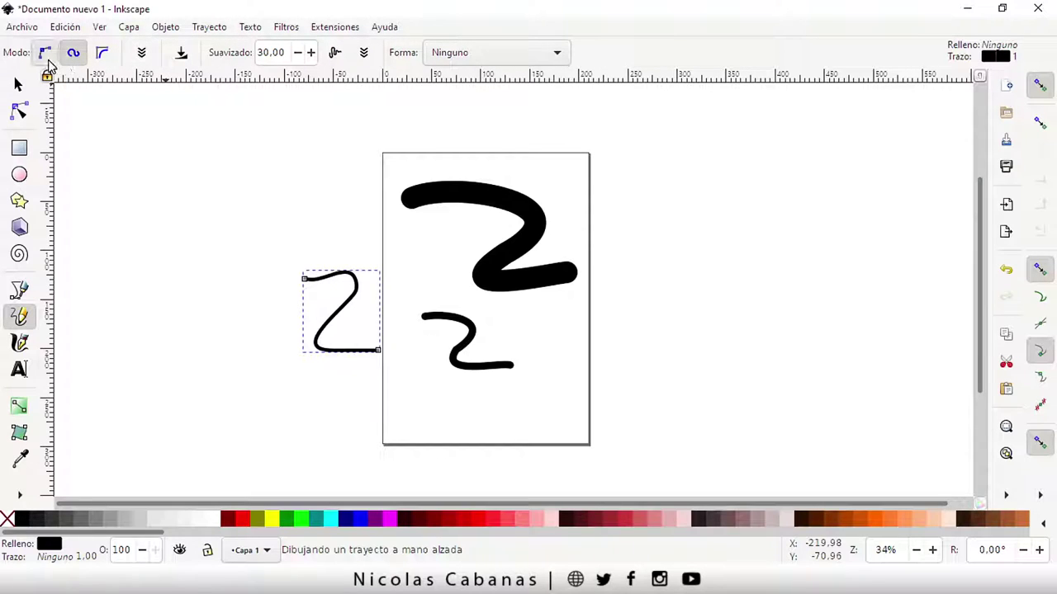
In regular Bézier mode, draw four thin curves around and across the page.
click(46, 52)
mouse_move(154, 196)
mouse_down()
mouse_move(160, 342)
mouse_move(276, 382)
mouse_move(284, 355)
mouse_up()
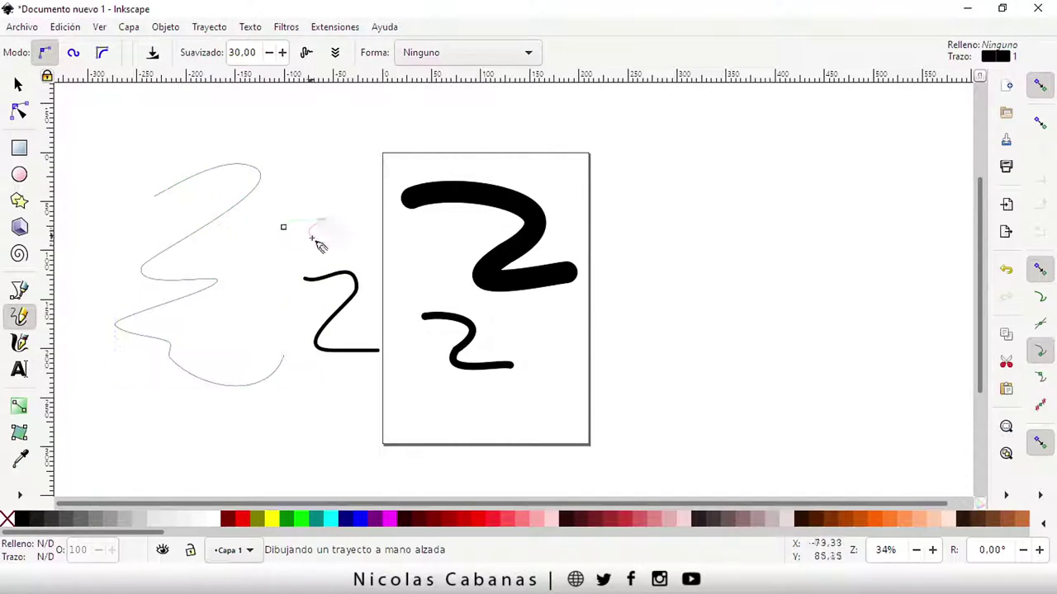
drag(313, 238, 361, 317)
drag(364, 196, 414, 356)
drag(618, 196, 541, 346)
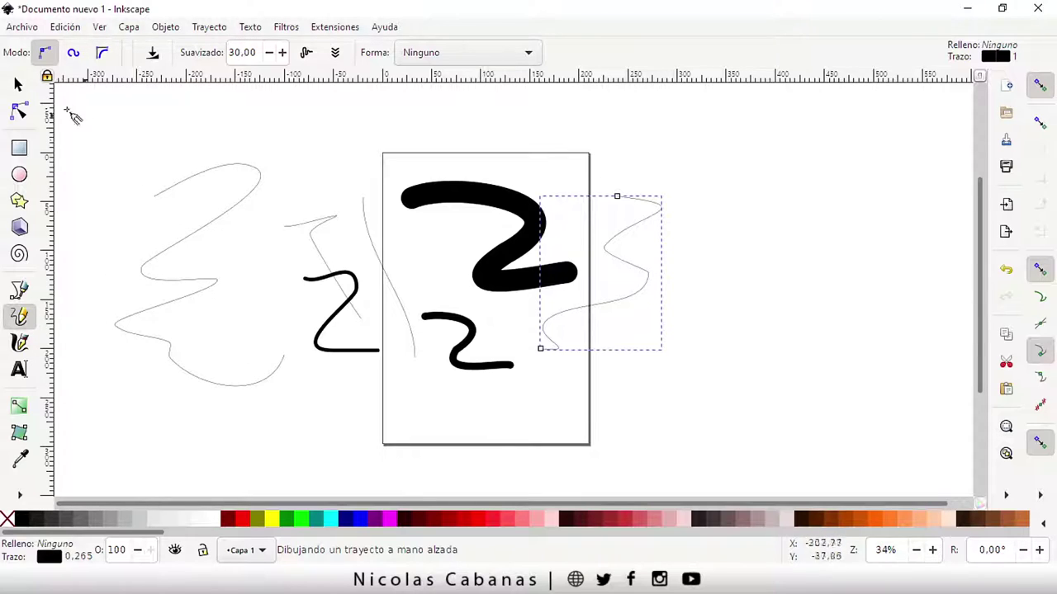
Rubber-band select all seven strokes and delete them.
click(21, 86)
drag(82, 124, 727, 448)
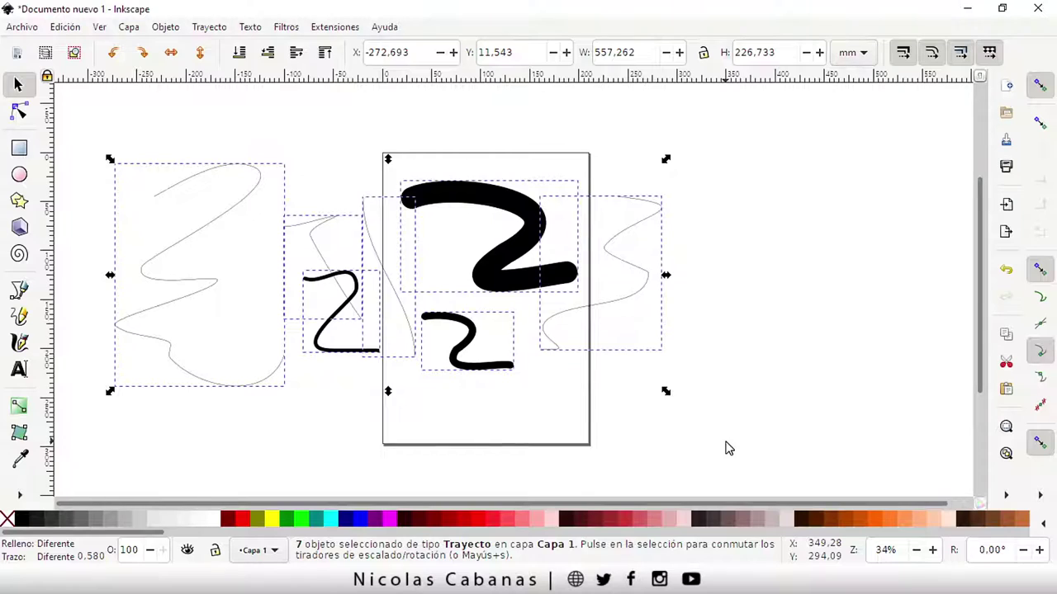
key(Delete)
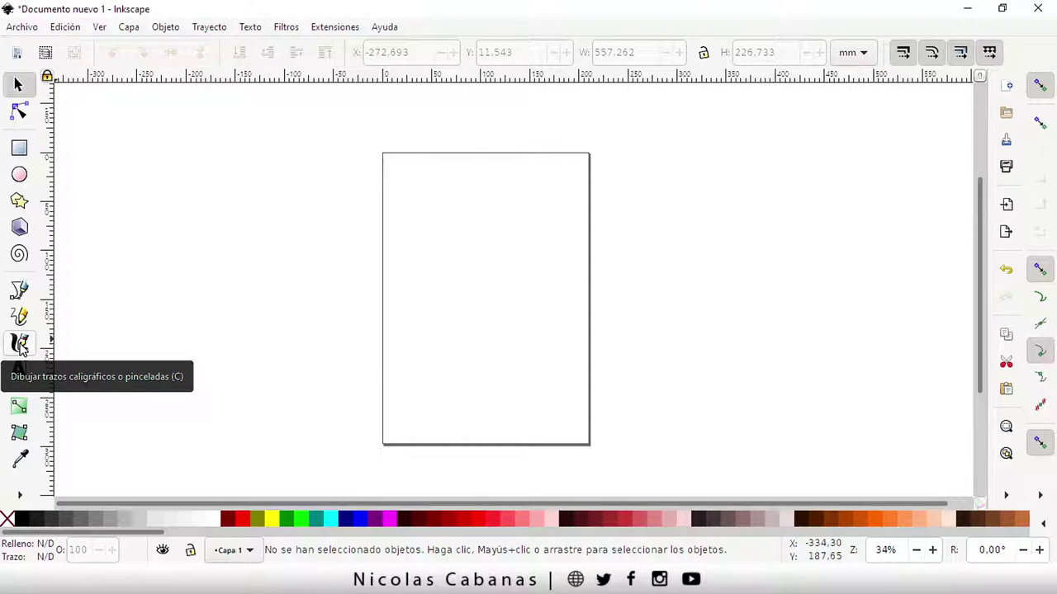
Draw three trial calligraphy strokes, undoing each one so the page stays empty.
click(21, 345)
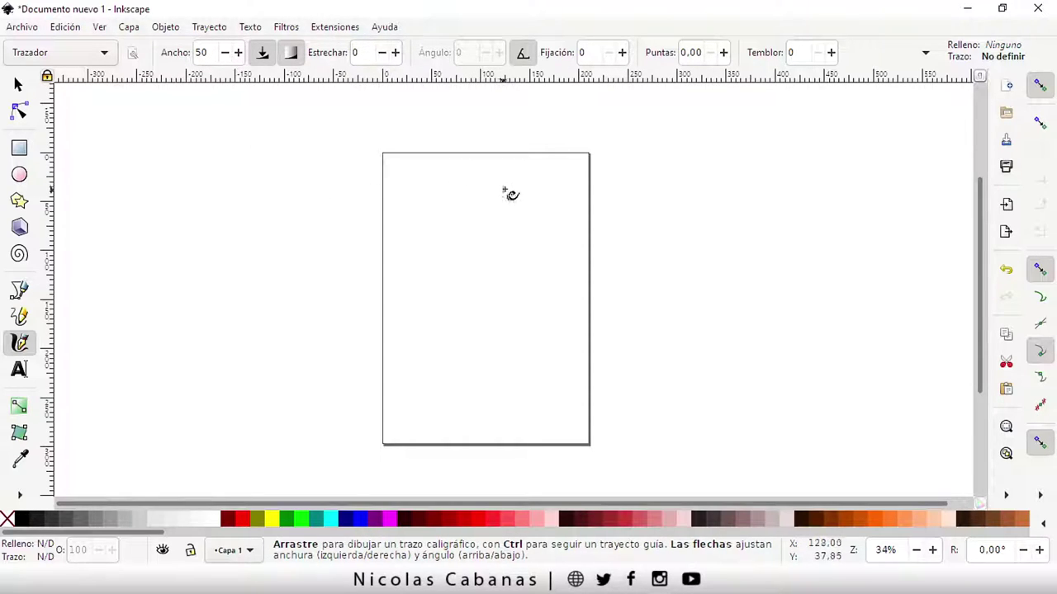
mouse_move(504, 189)
mouse_down()
mouse_move(553, 269)
mouse_move(340, 375)
mouse_up()
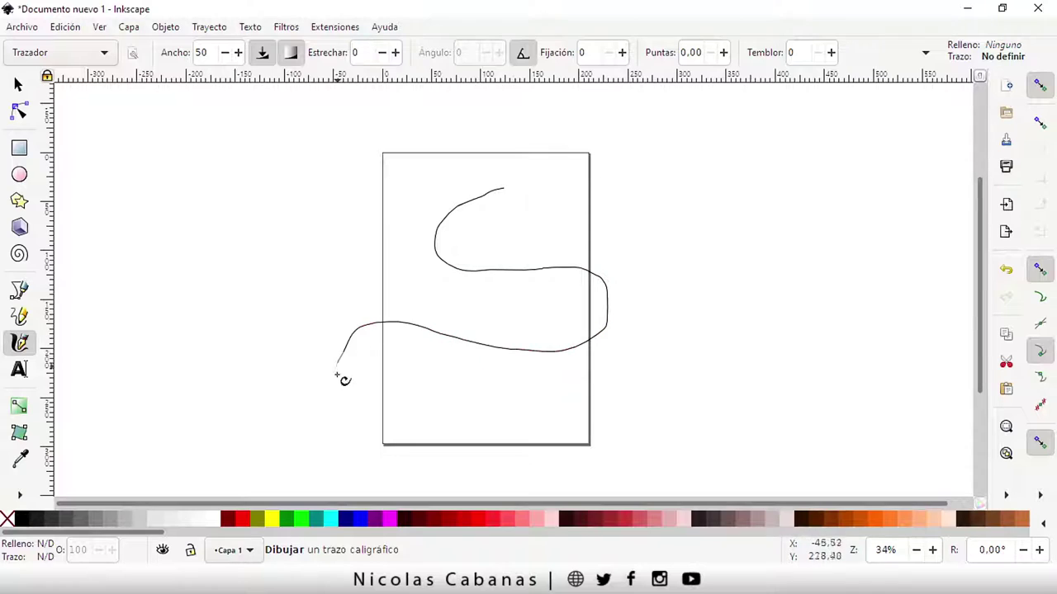
key(ctrl+z)
drag(519, 183, 602, 294)
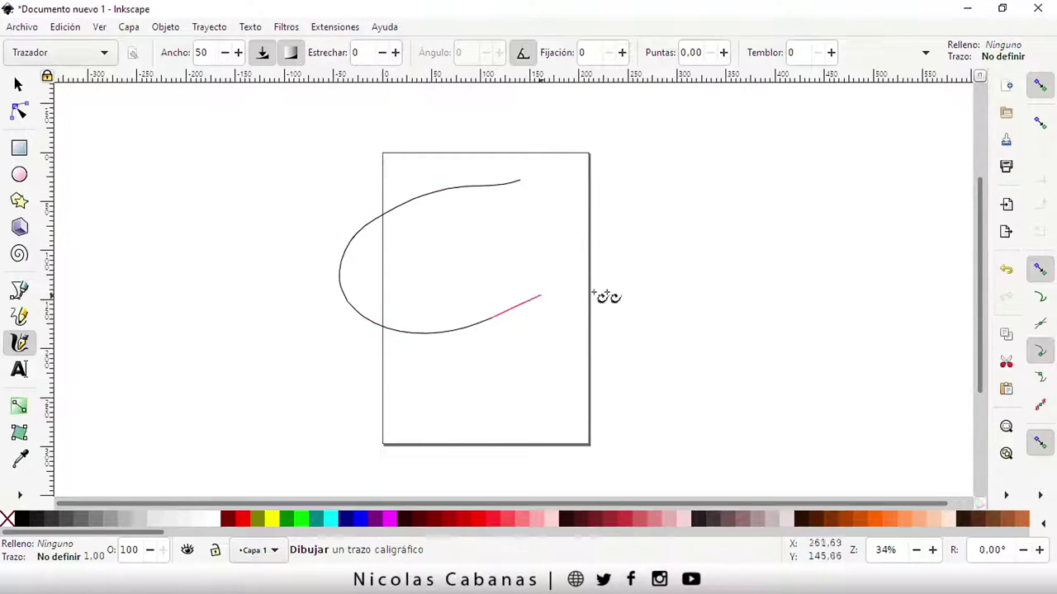
key(ctrl+z)
drag(500, 170, 532, 337)
key(ctrl+z)
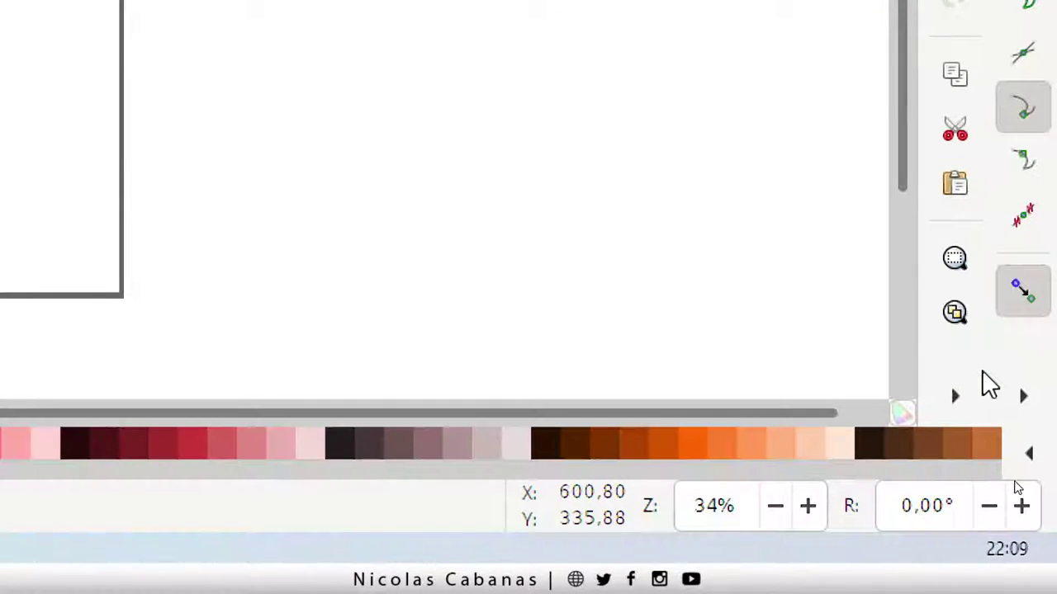
Open the Relleno y borde (Fill and Stroke) dialog from the commands-bar overflow menu.
click(955, 395)
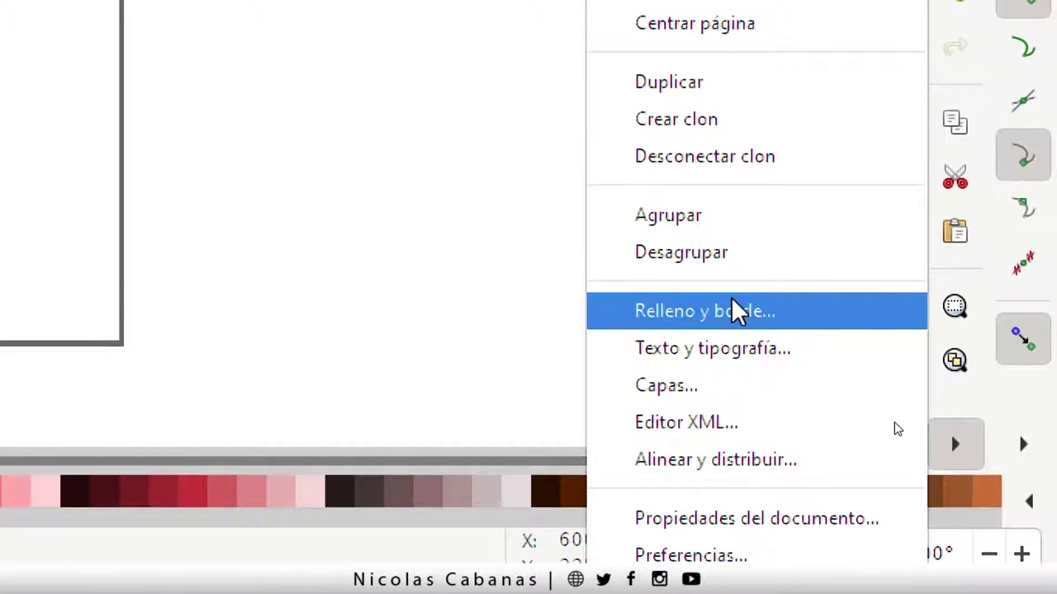
click(677, 302)
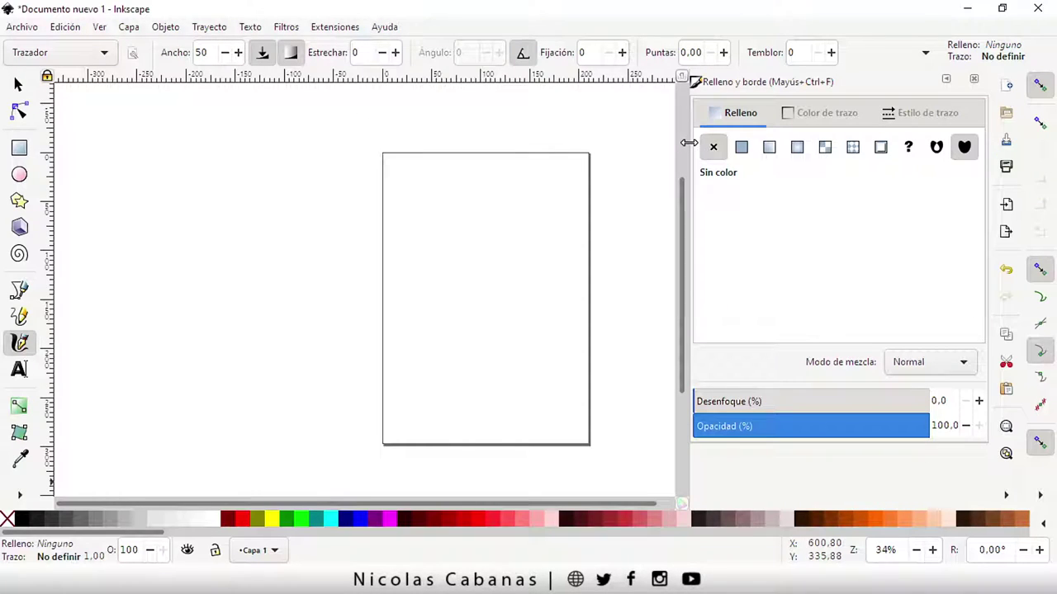
Set a flat red fill (db3333ff) and draw two red calligraphy strokes left of the page.
click(742, 147)
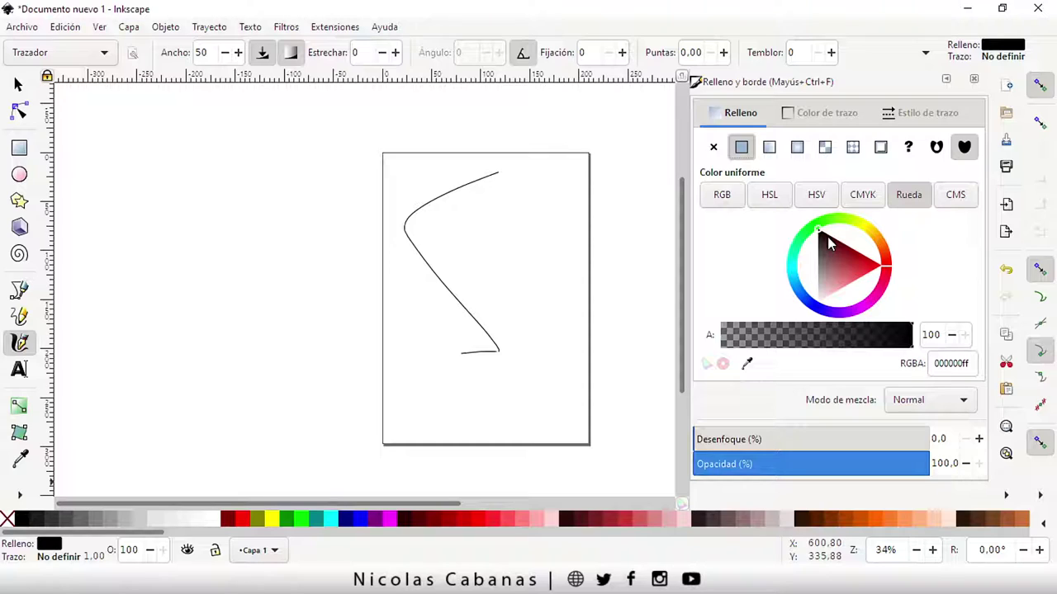
drag(827, 237, 859, 267)
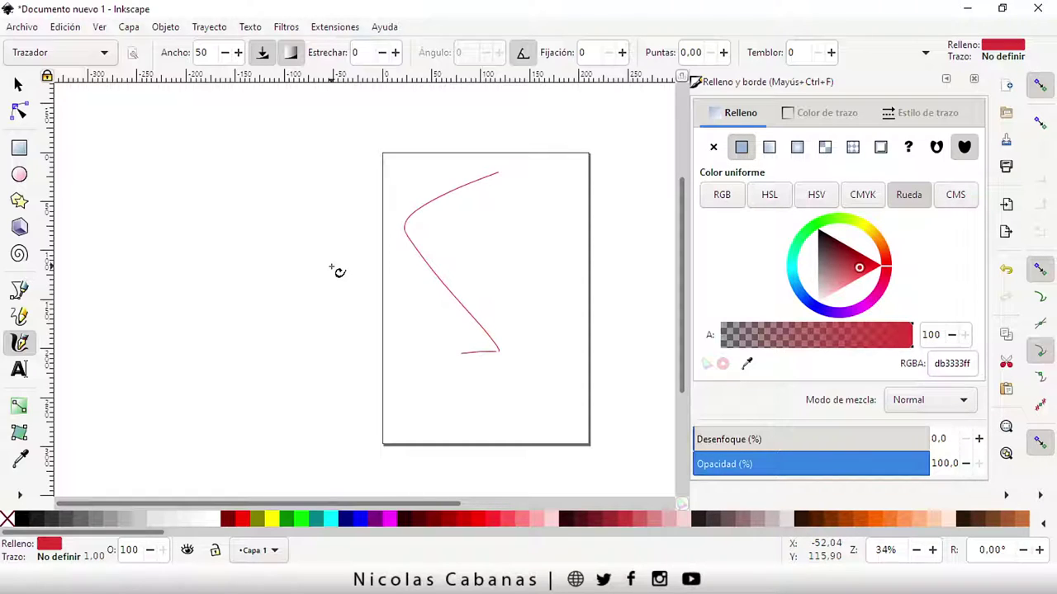
drag(284, 191, 211, 415)
mouse_move(206, 179)
mouse_down()
mouse_move(299, 305)
mouse_move(123, 388)
mouse_up()
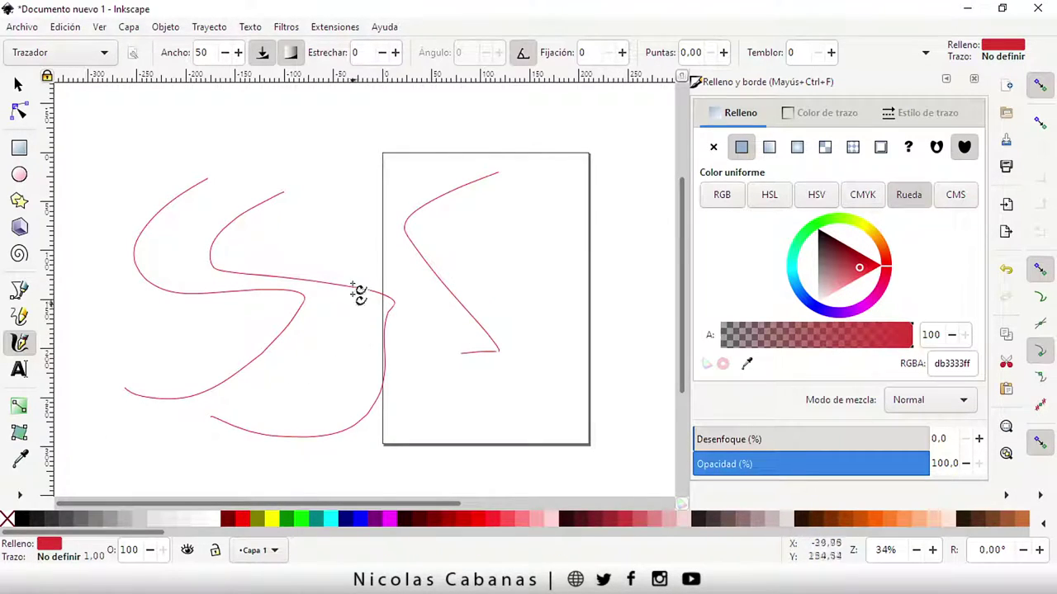
Select all objects via Edición > Seleccionar todo and delete them.
click(18, 85)
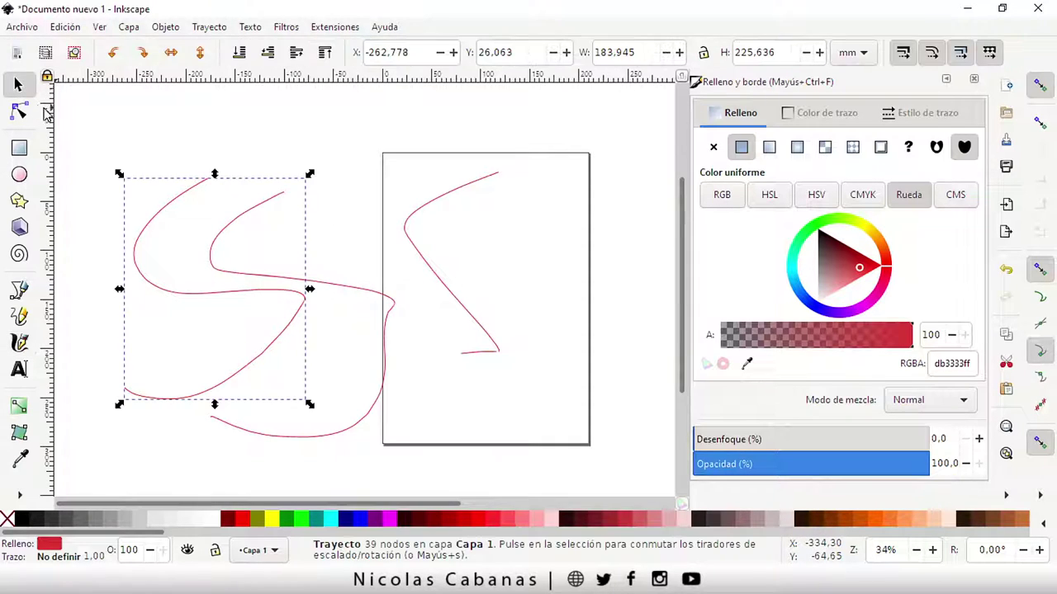
click(60, 28)
click(141, 309)
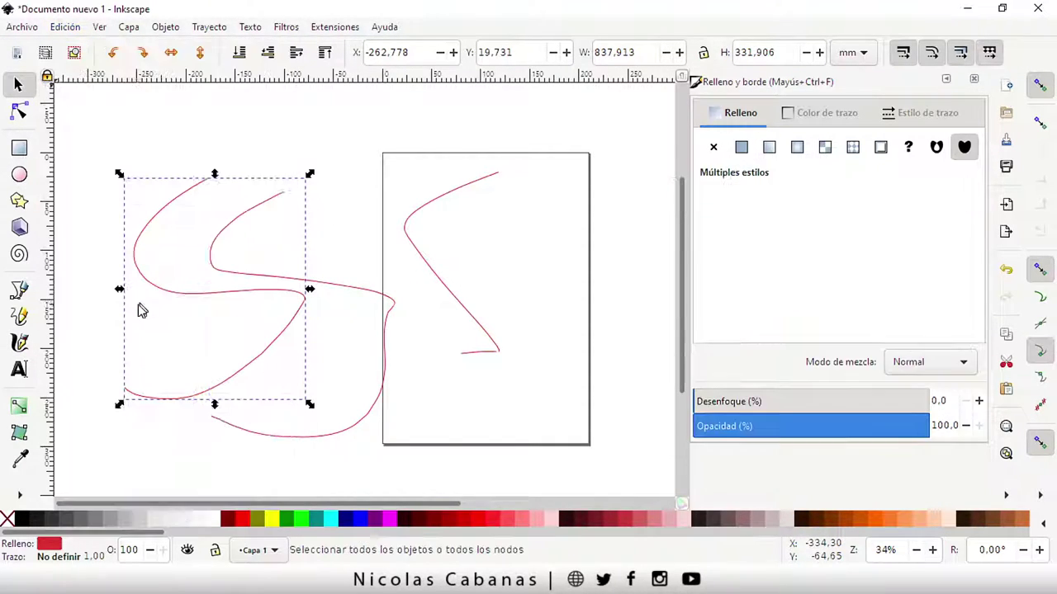
key(Delete)
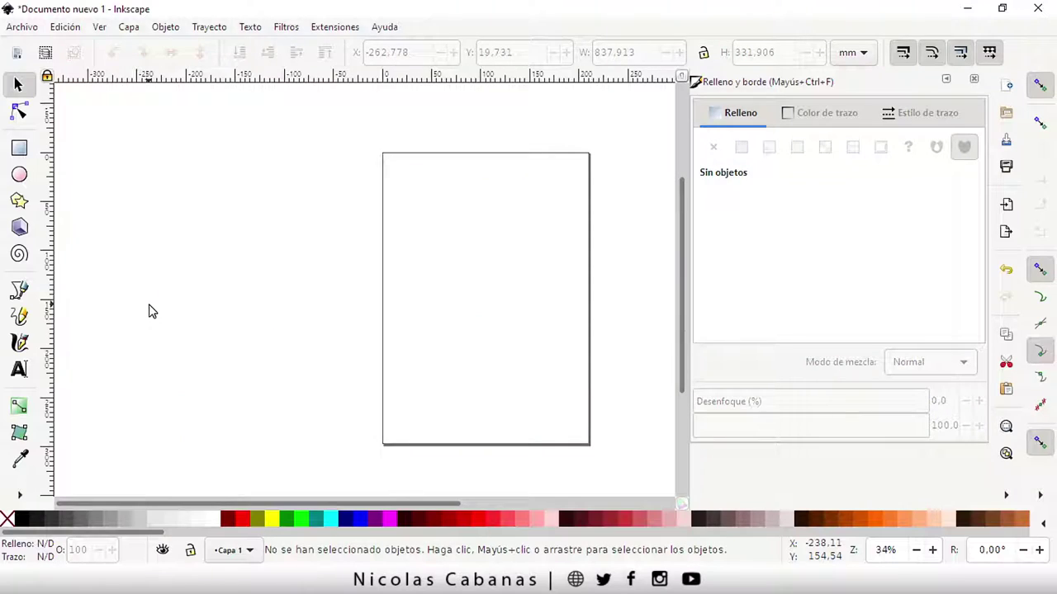
Restore the seven red strokes with undo, then select all and delete them, returning to Calligraphy.
key(ctrl+z)
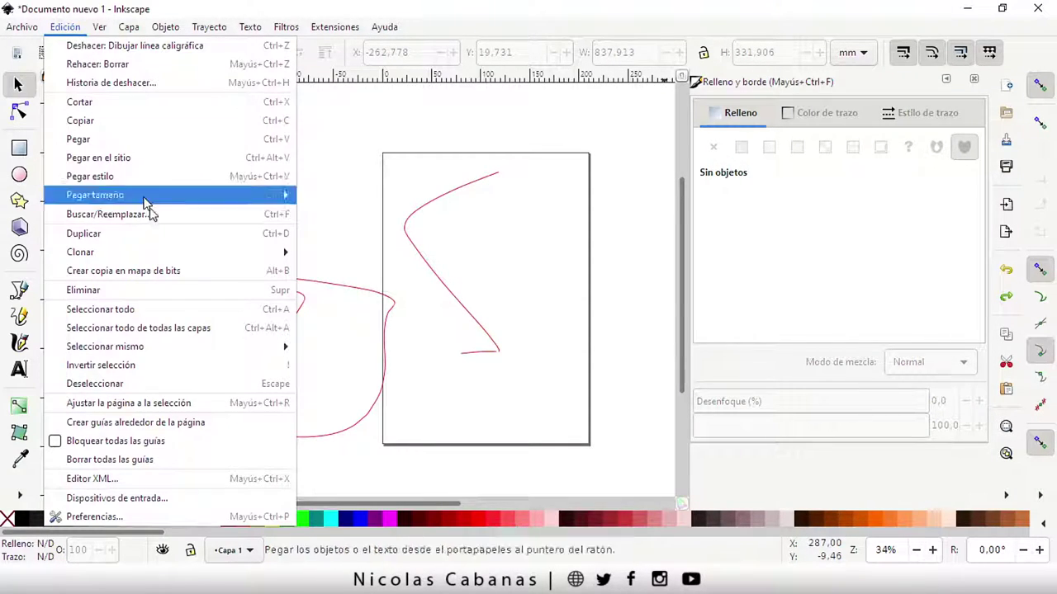
click(129, 319)
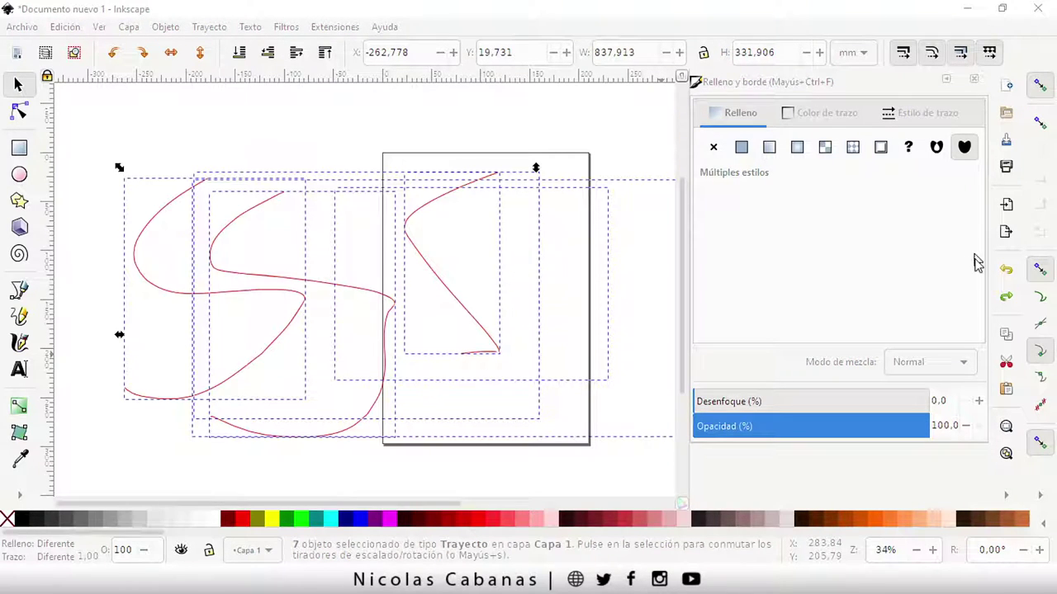
click(64, 27)
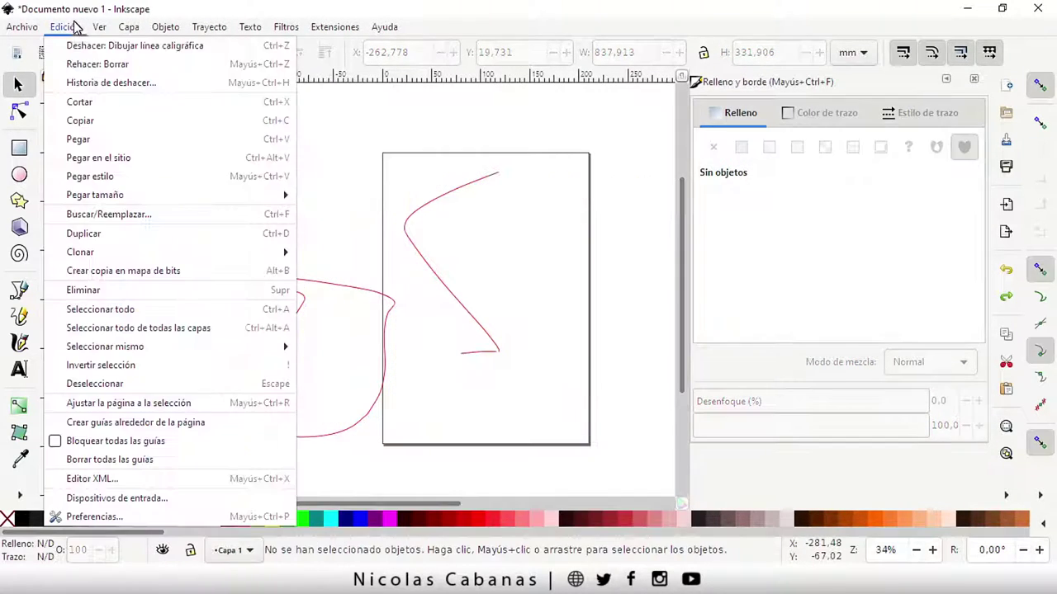
click(153, 309)
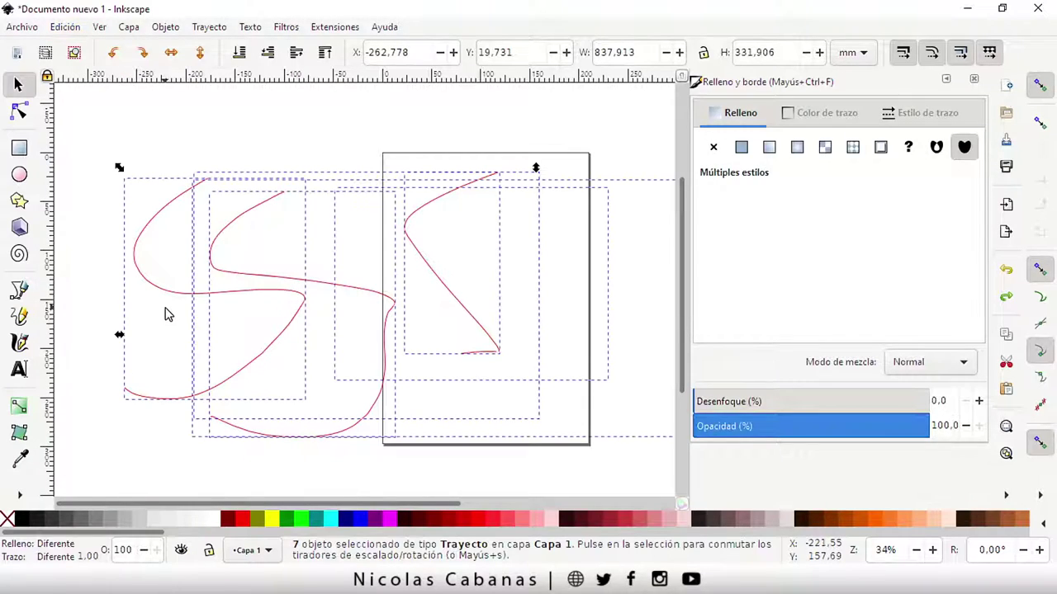
key(Delete)
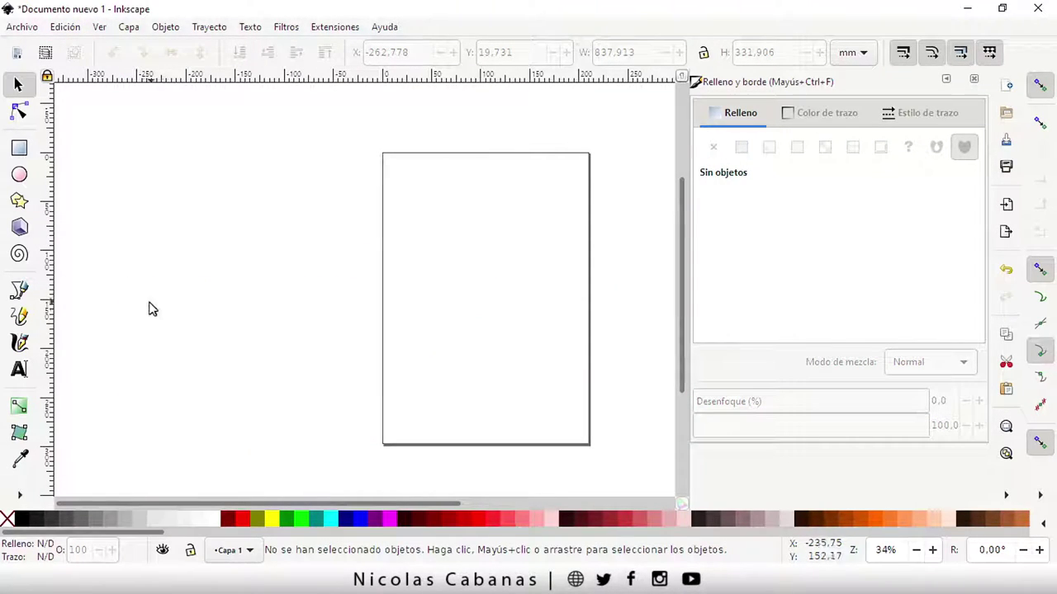
click(17, 345)
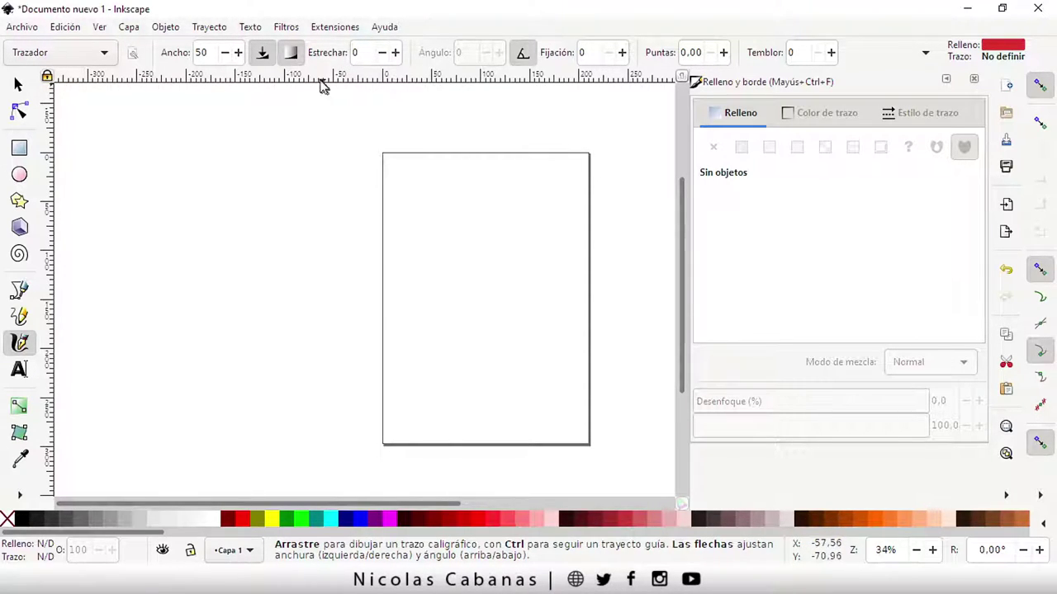
Draw red strokes with no calligraphy preset, then with the Plumilla preset.
click(100, 61)
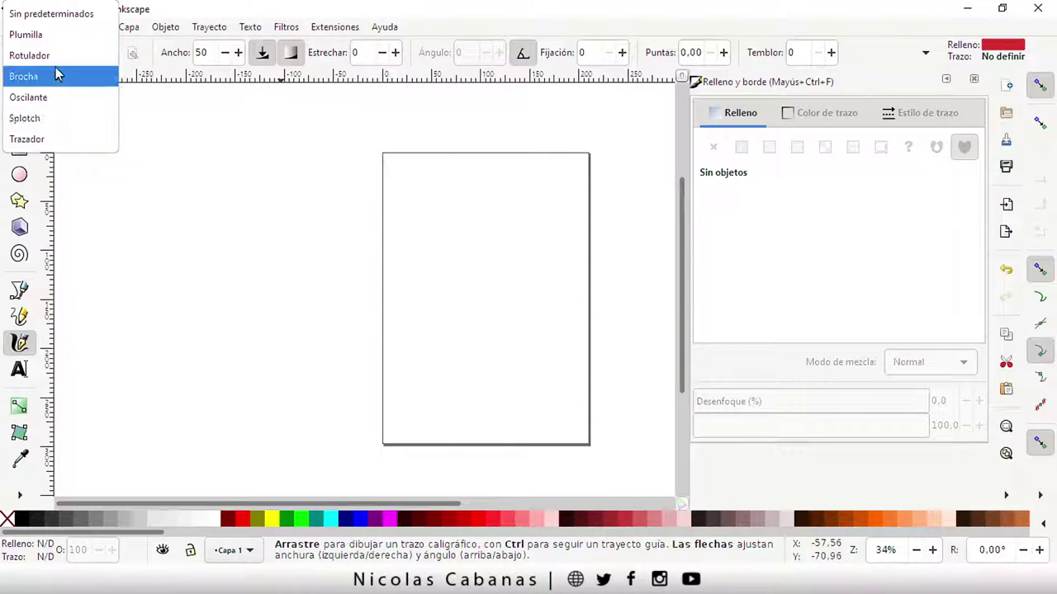
click(56, 14)
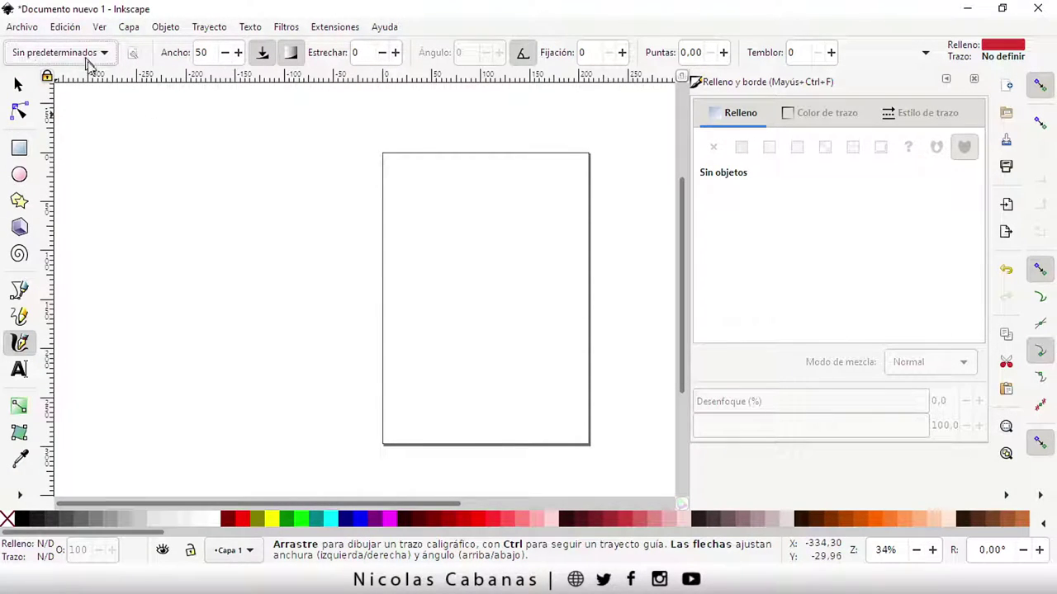
drag(300, 163, 141, 314)
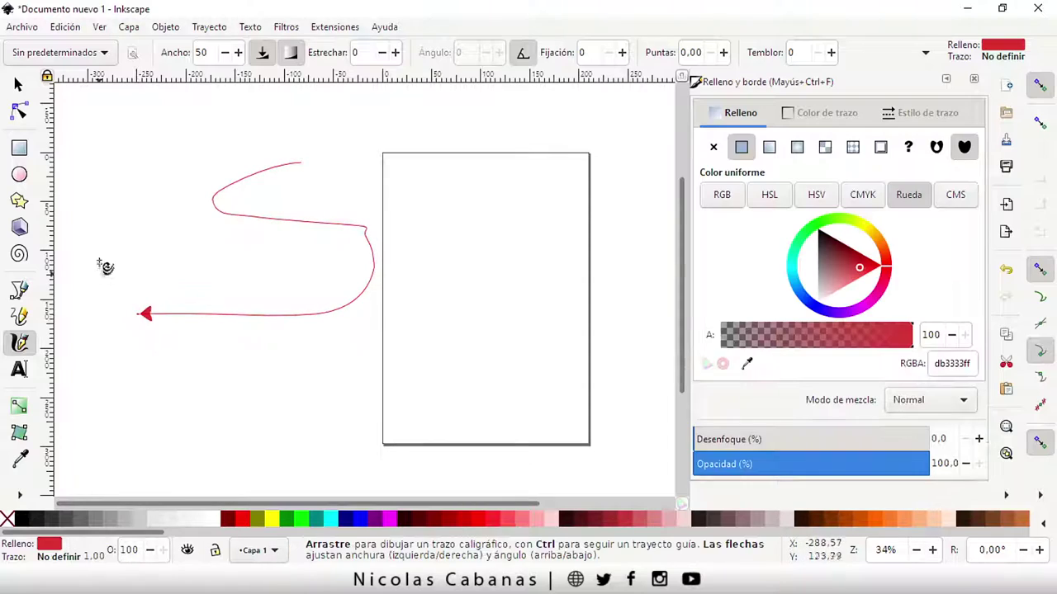
click(86, 55)
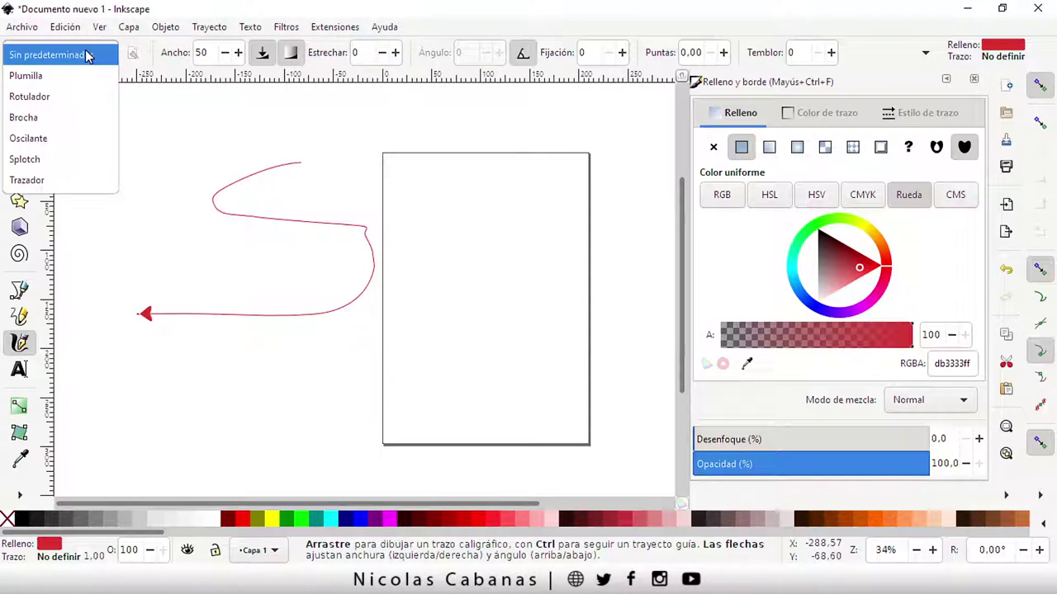
click(25, 75)
drag(376, 200, 425, 299)
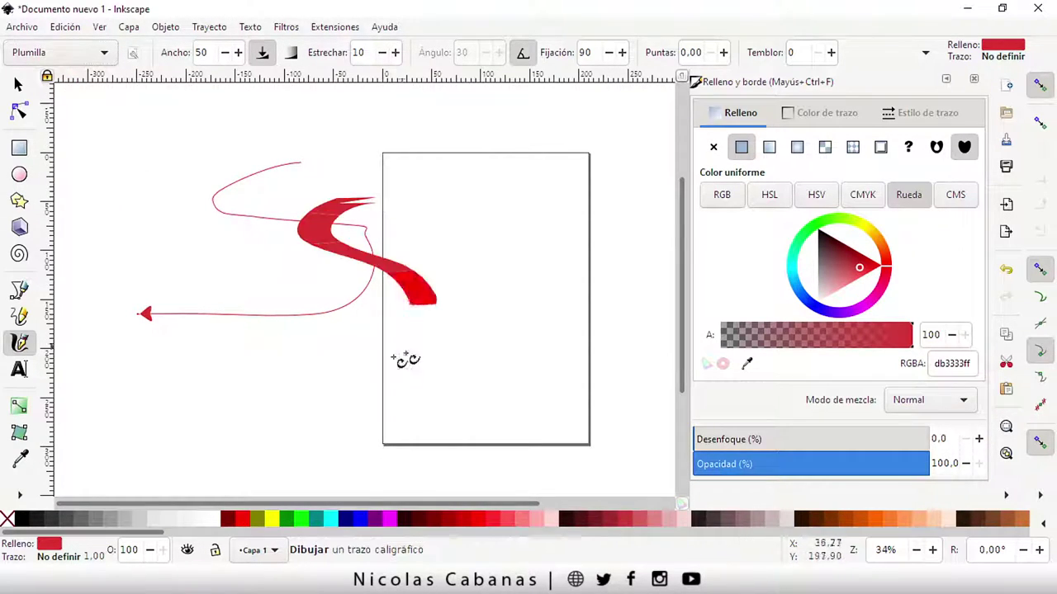
drag(404, 359, 278, 360)
Draw a thick Rotulador stroke, then a wide Brocha spiral with extra brush strokes below.
click(62, 52)
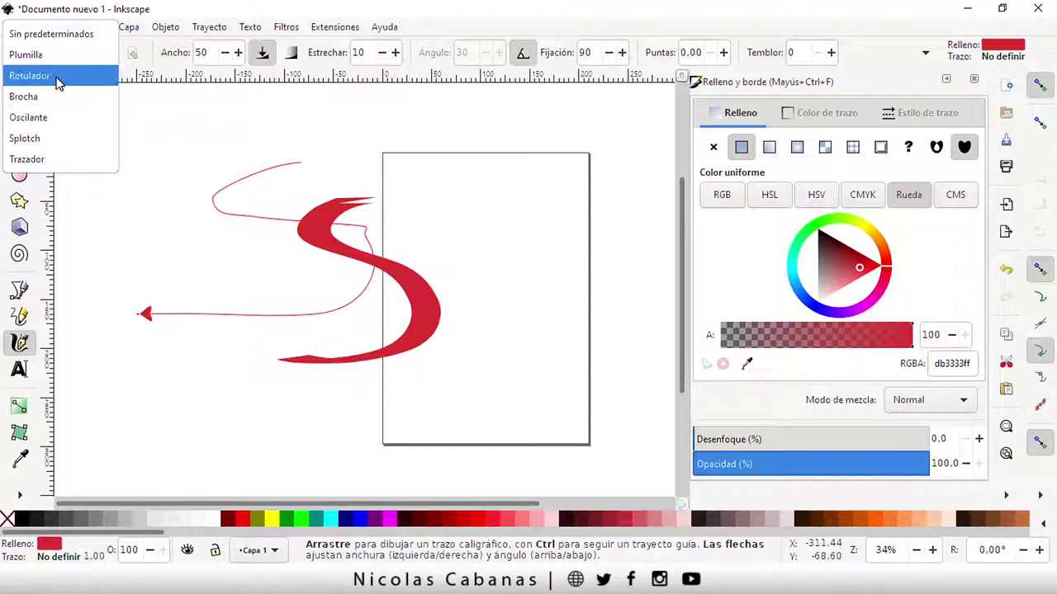
click(58, 81)
drag(175, 148, 144, 287)
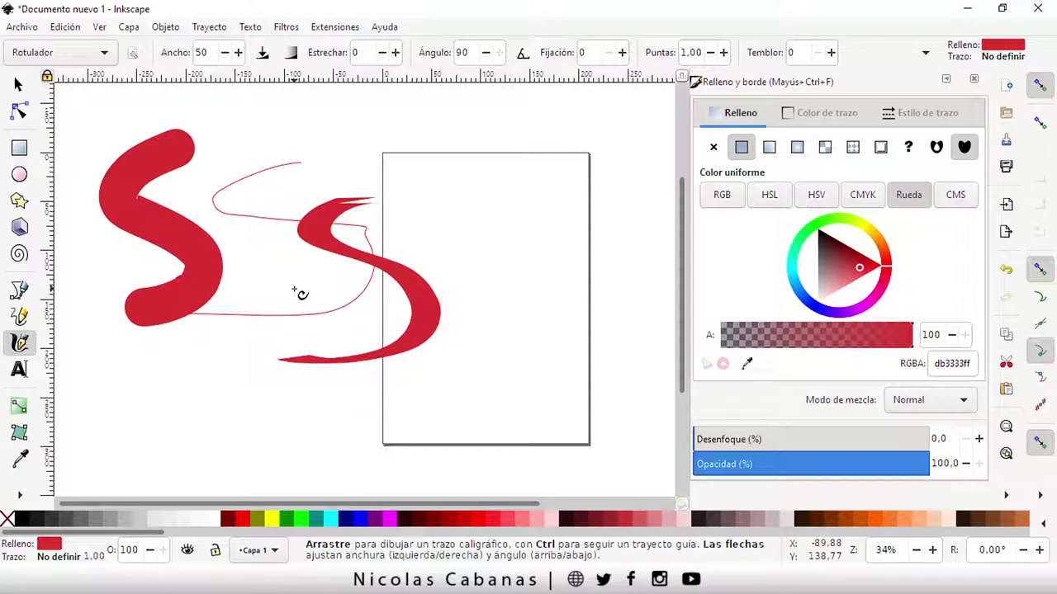
click(58, 56)
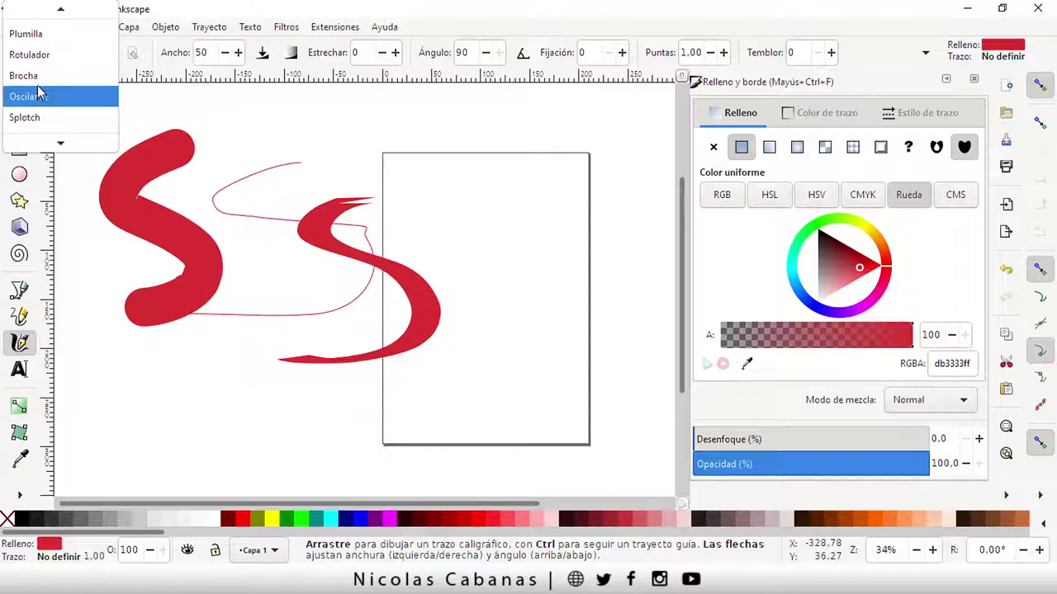
click(33, 75)
mouse_move(479, 176)
mouse_down()
mouse_move(531, 263)
mouse_move(366, 328)
mouse_move(366, 420)
mouse_move(568, 389)
mouse_move(603, 168)
mouse_move(377, 106)
mouse_move(239, 217)
mouse_move(162, 360)
mouse_up()
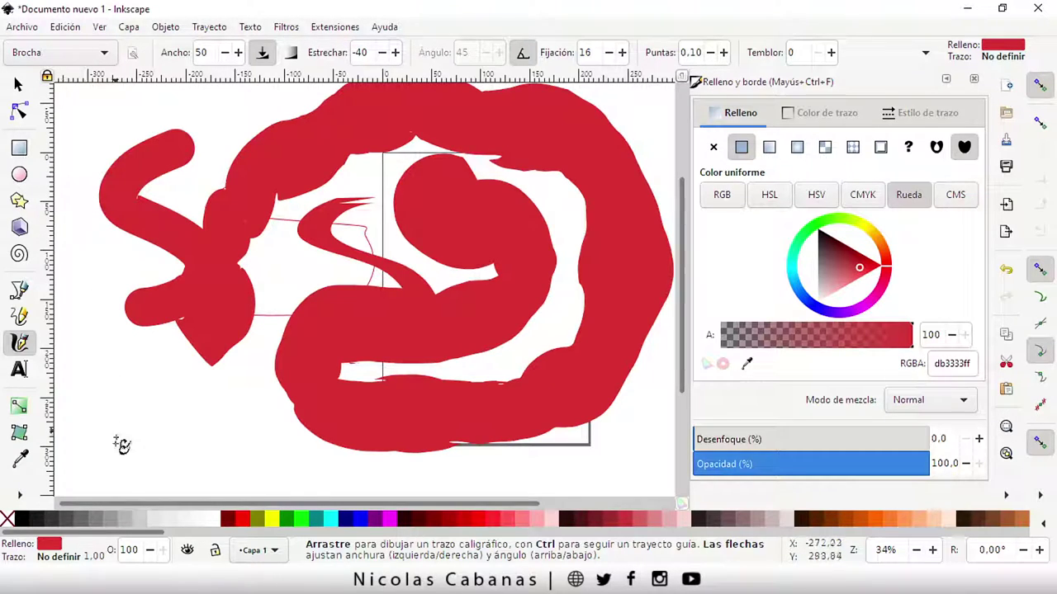
mouse_move(101, 417)
mouse_down()
mouse_move(167, 442)
mouse_move(241, 442)
mouse_move(300, 458)
mouse_up()
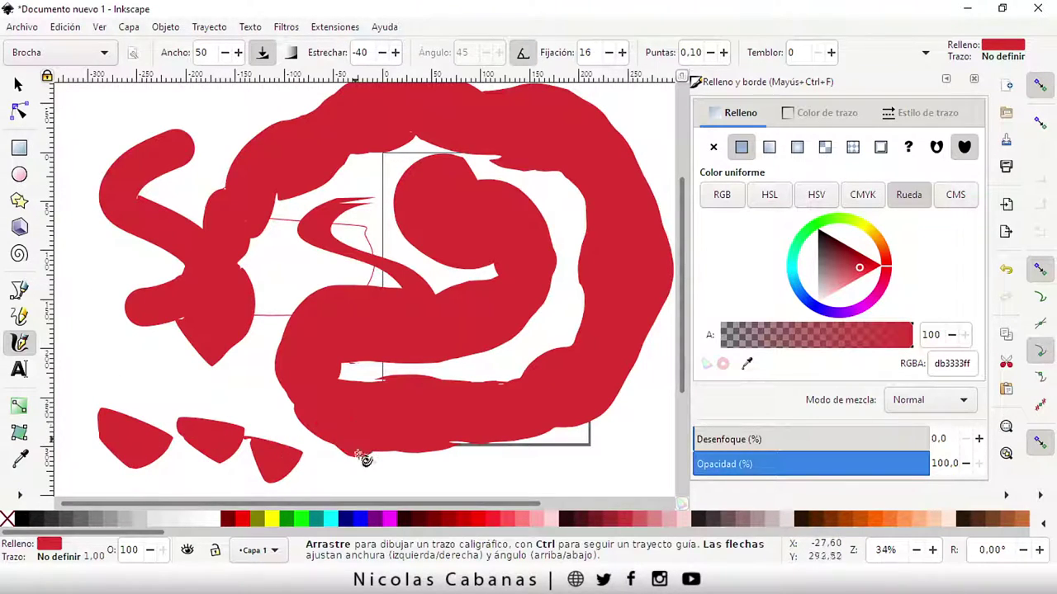
drag(363, 458, 524, 452)
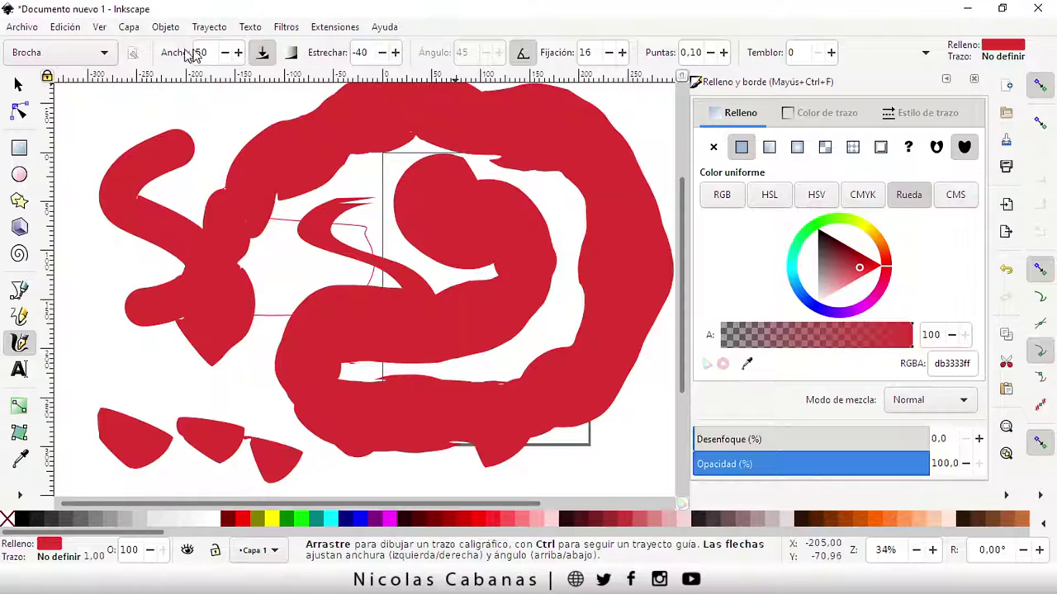
Select every stroke via Edición > Seleccionar todo and delete them all.
click(71, 33)
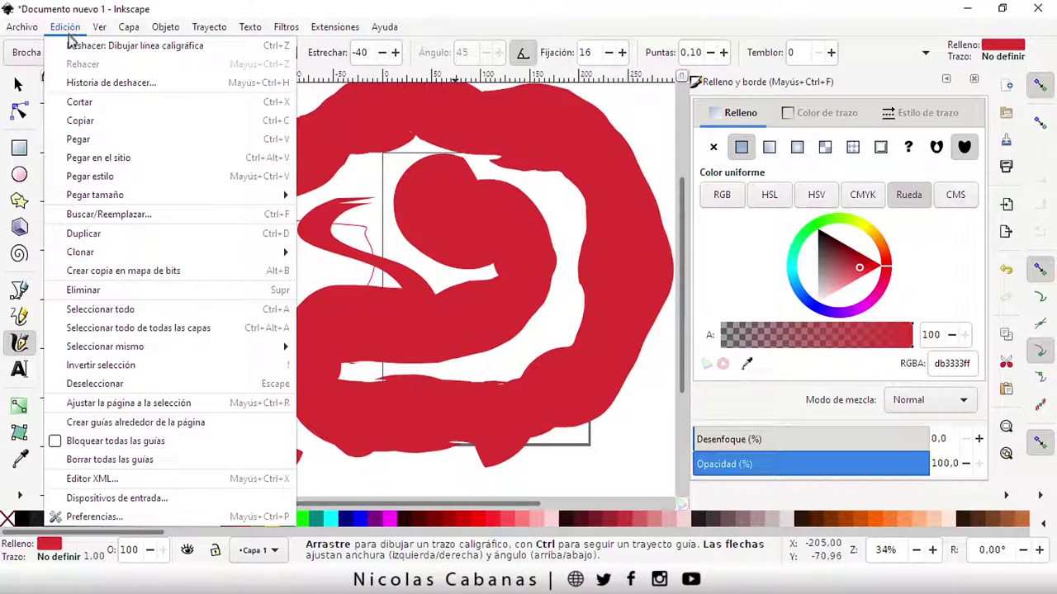
click(114, 311)
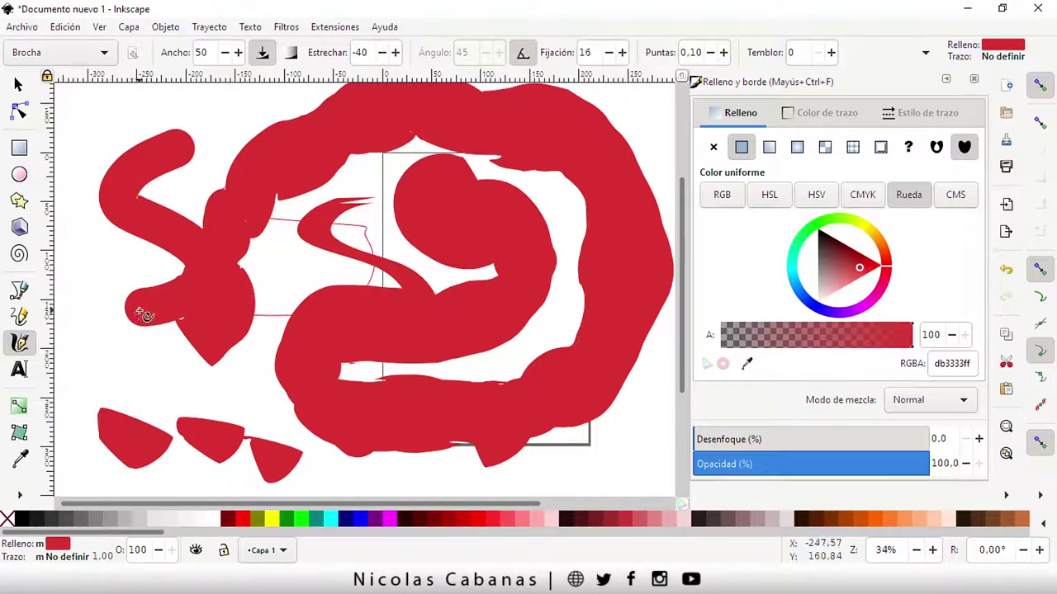
key(Delete)
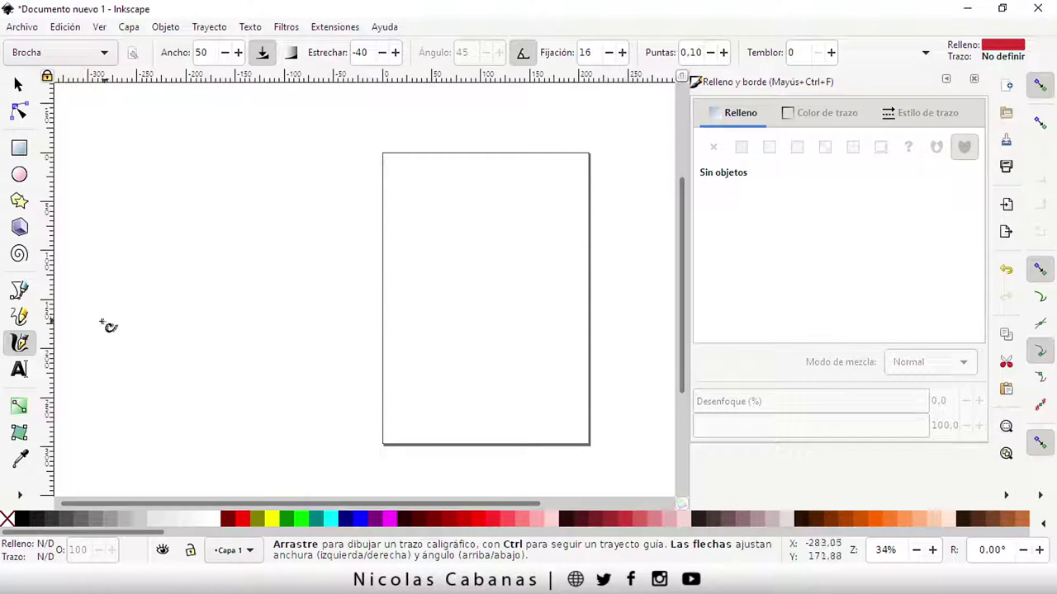
Cycle through the Pencil, Calligraphy and Bezier tools, settling on the Bezier pen.
click(21, 314)
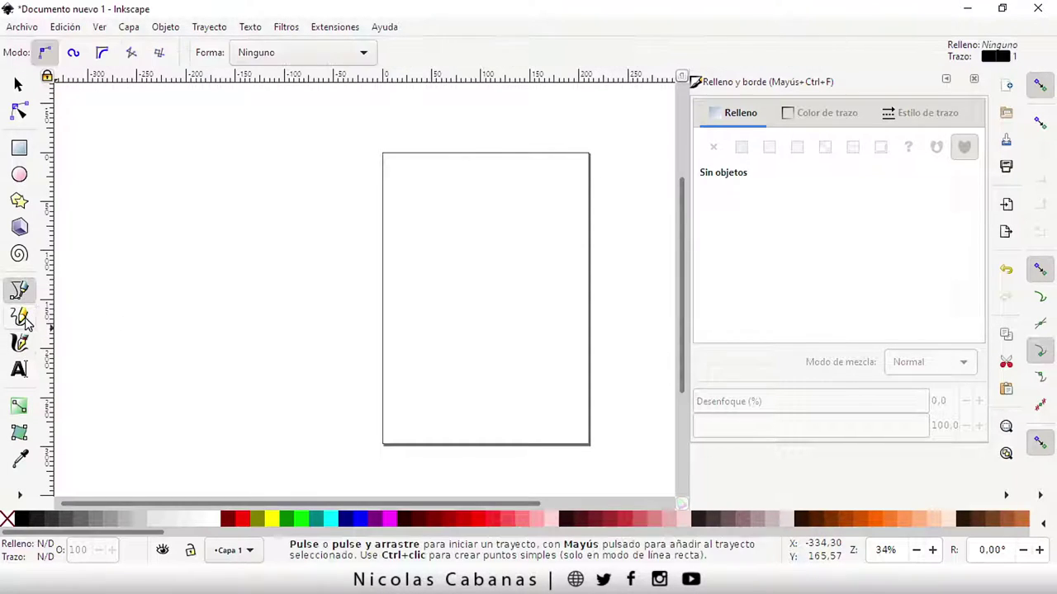
click(22, 343)
click(22, 320)
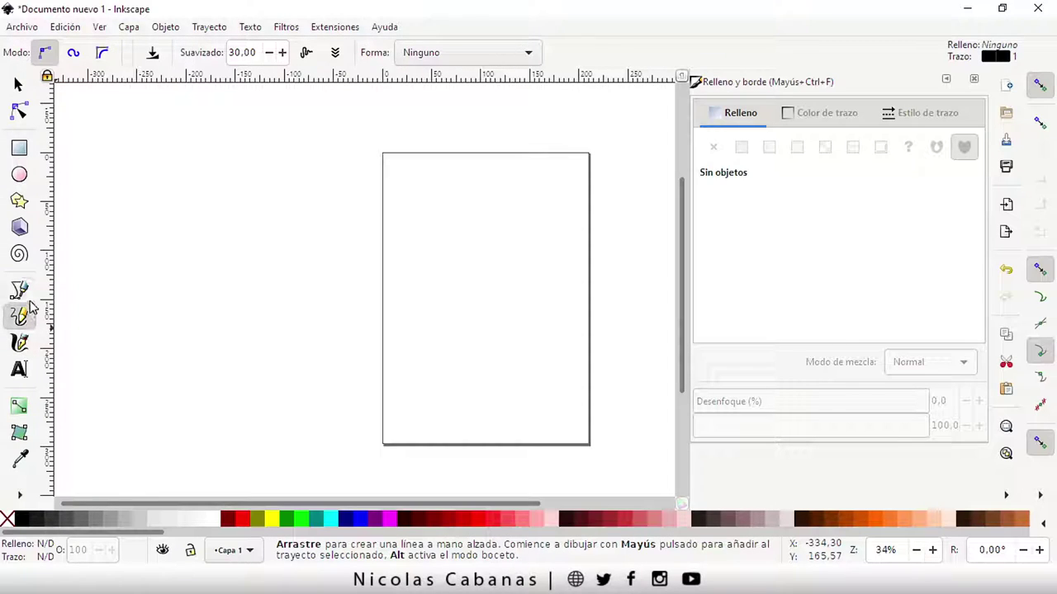
click(19, 289)
click(19, 316)
click(20, 342)
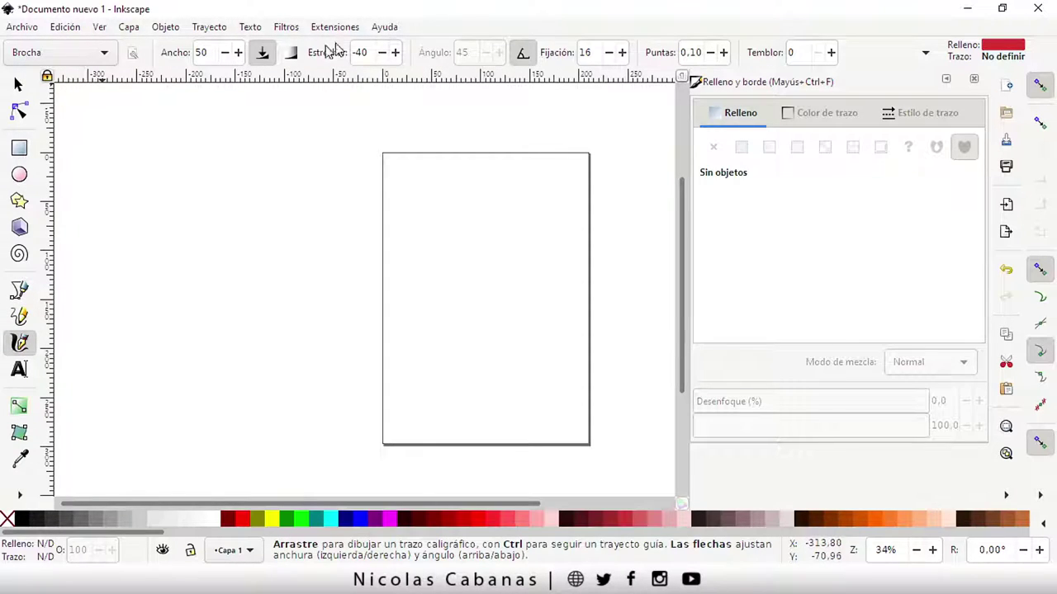
click(21, 295)
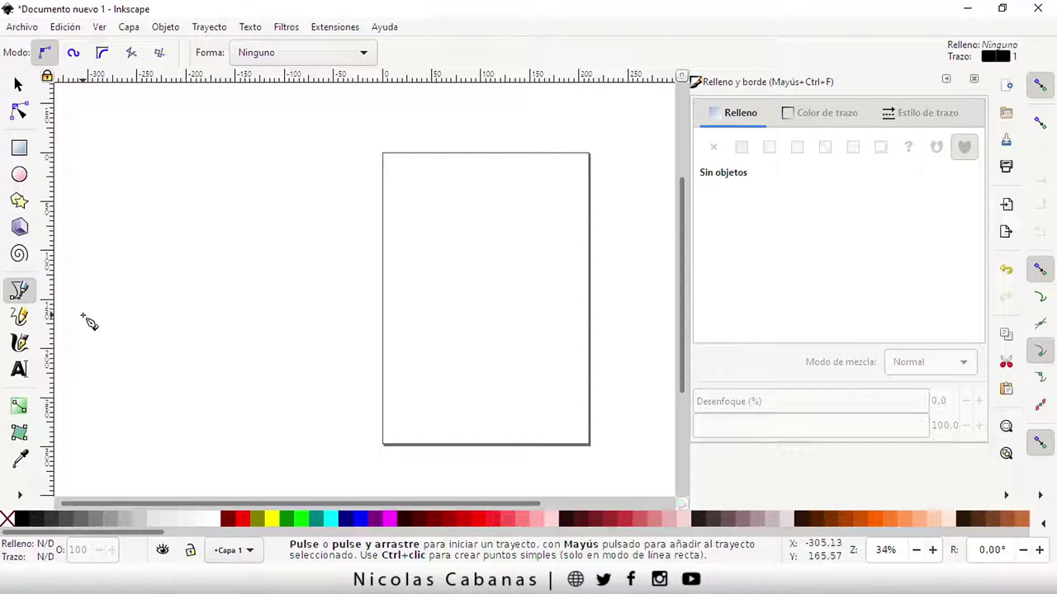
drag(314, 502, 386, 506)
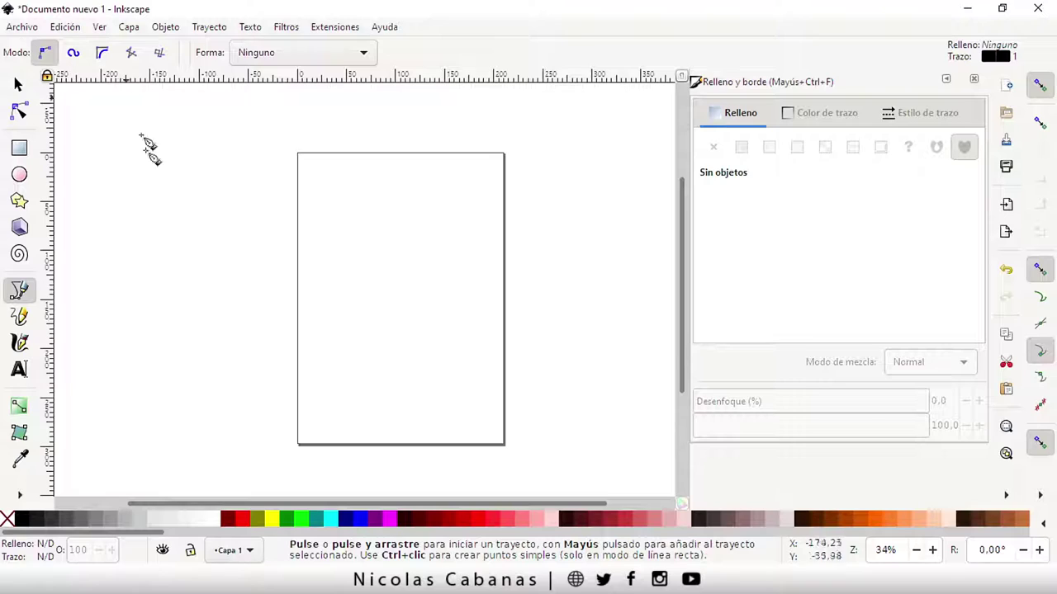
Draw a closed Bezier path with five straight corners and a curved lower-left loop.
click(330, 282)
click(379, 187)
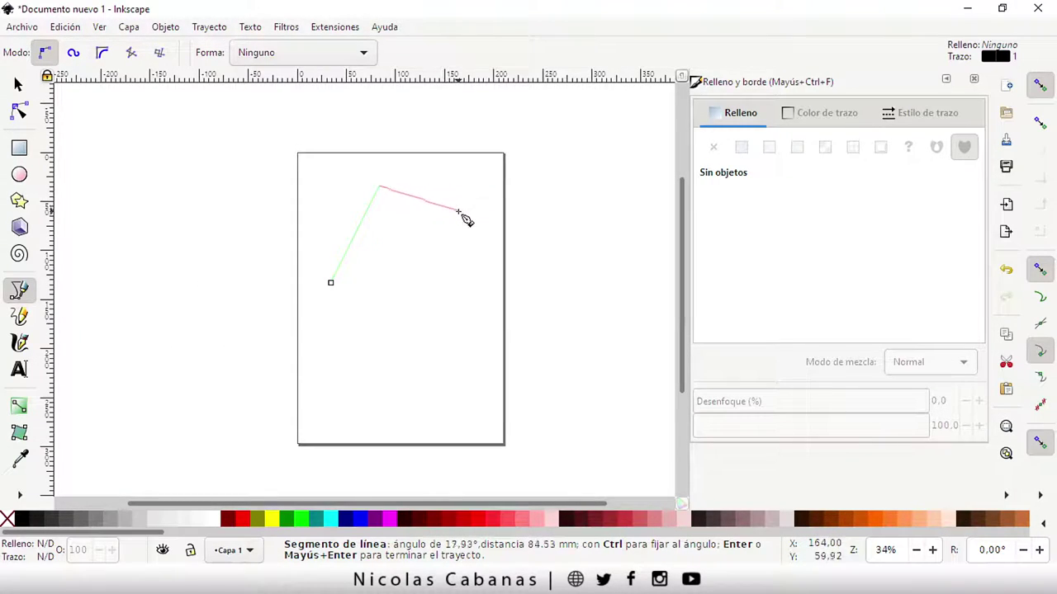
click(459, 212)
click(477, 319)
click(389, 356)
click(321, 343)
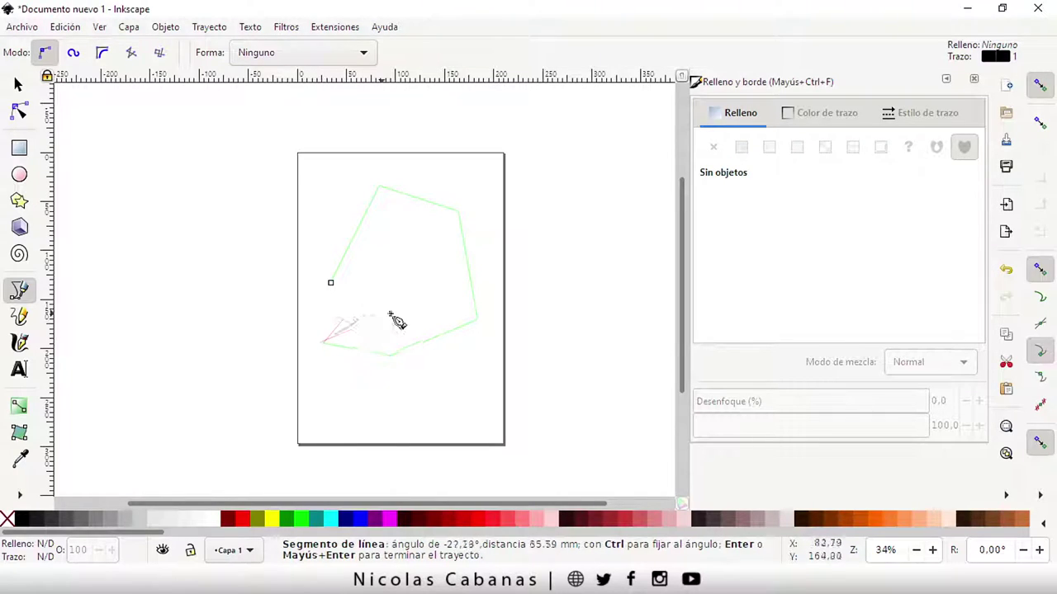
drag(395, 316, 401, 239)
drag(320, 329, 289, 268)
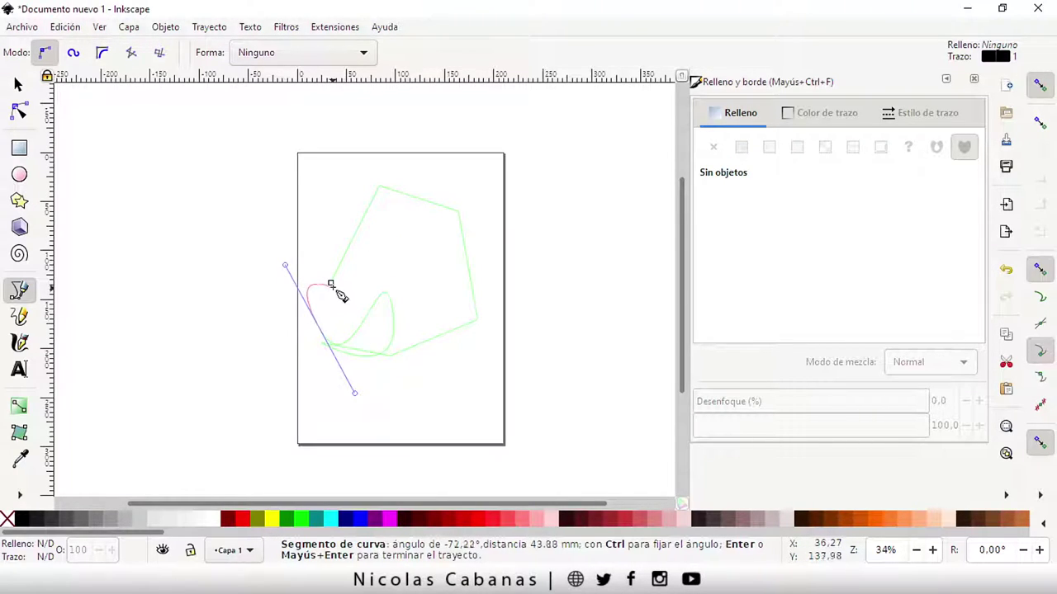
click(330, 283)
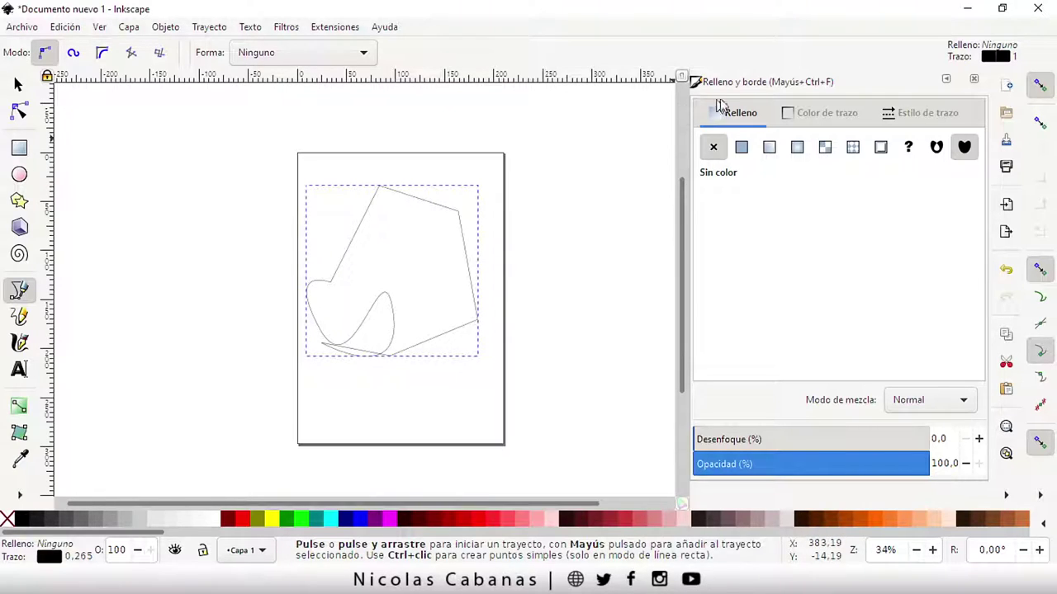
Collapse and close the Fill and Stroke panel, then reopen it from the quick commands list.
click(946, 78)
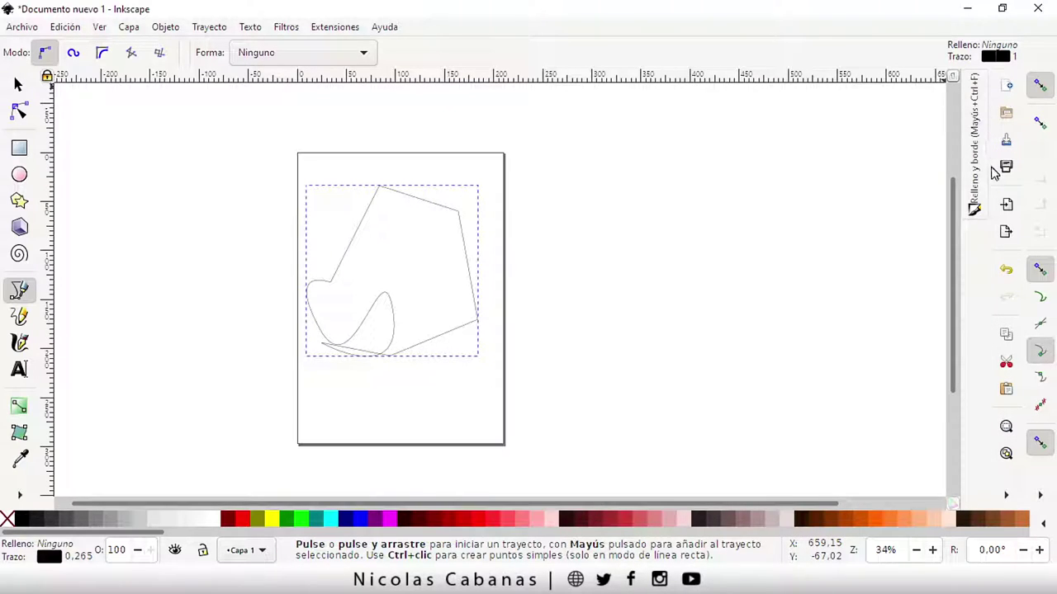
click(977, 146)
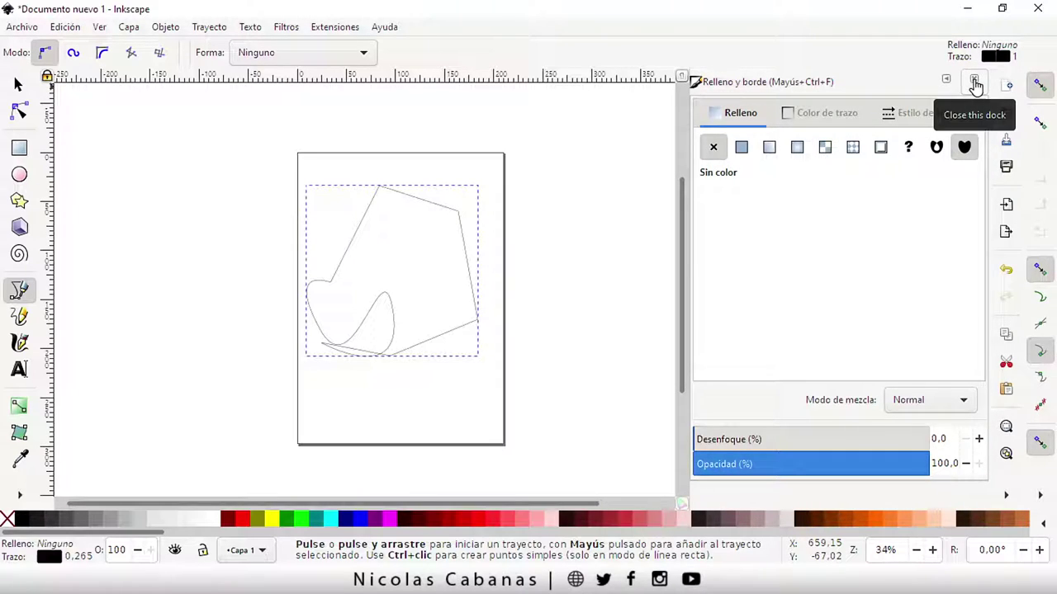
click(975, 83)
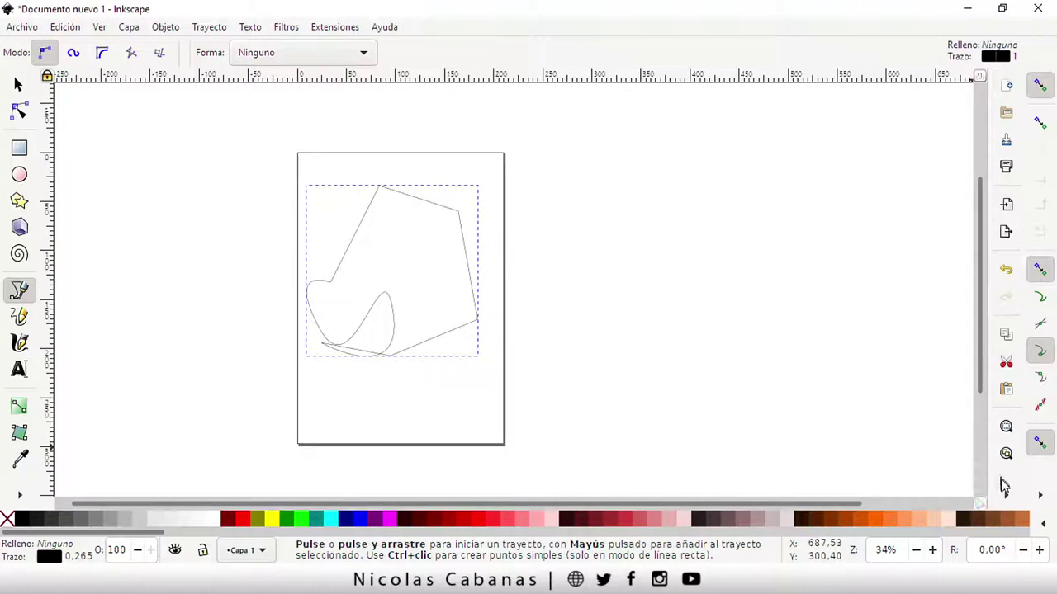
click(1006, 495)
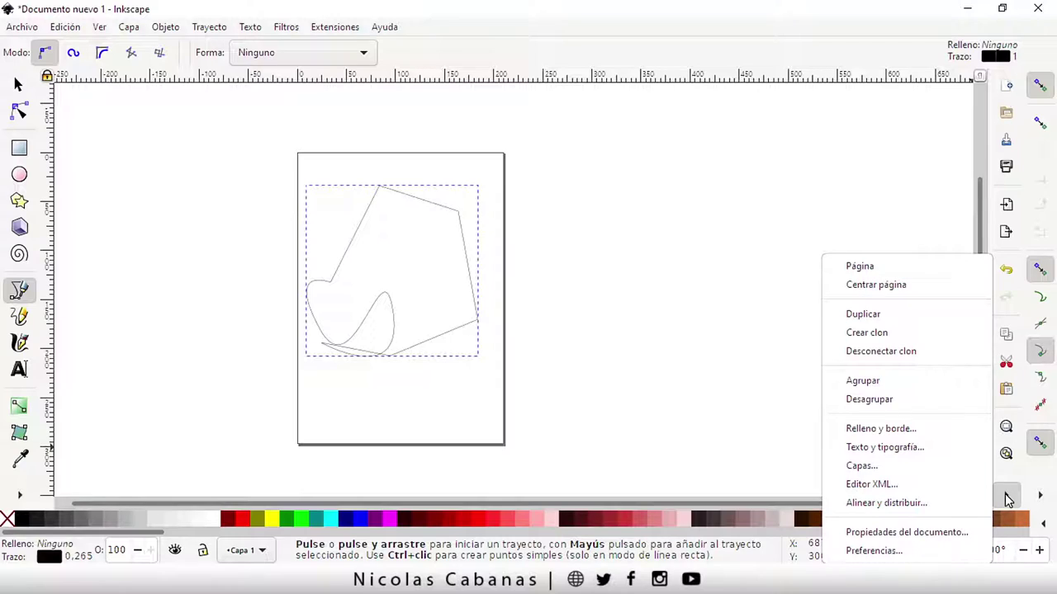
click(925, 430)
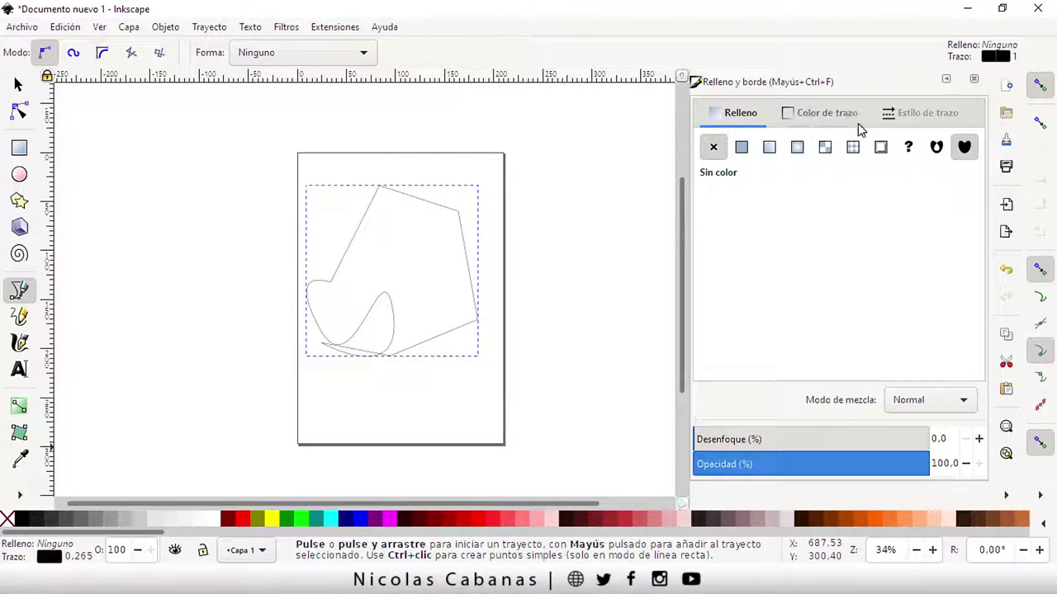
Set the path's stroke to none and its fill to bright green 44da31ff.
click(743, 149)
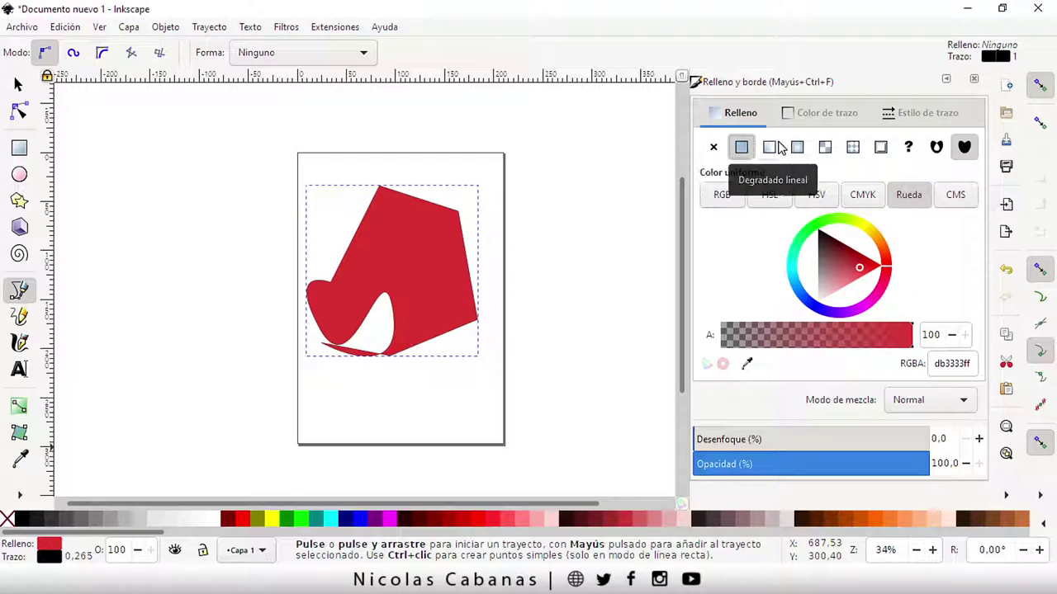
click(821, 113)
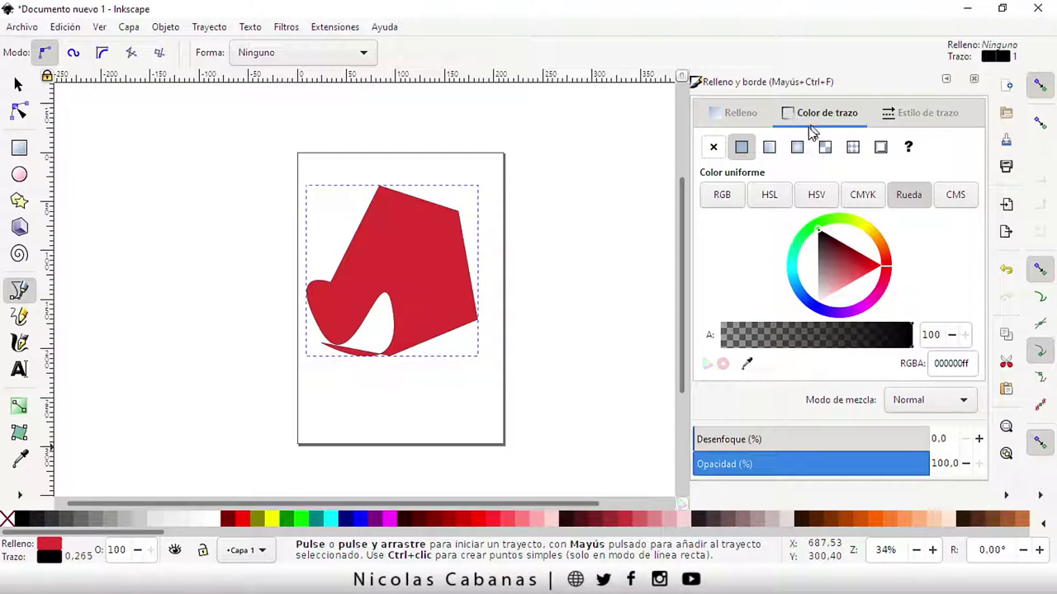
click(711, 150)
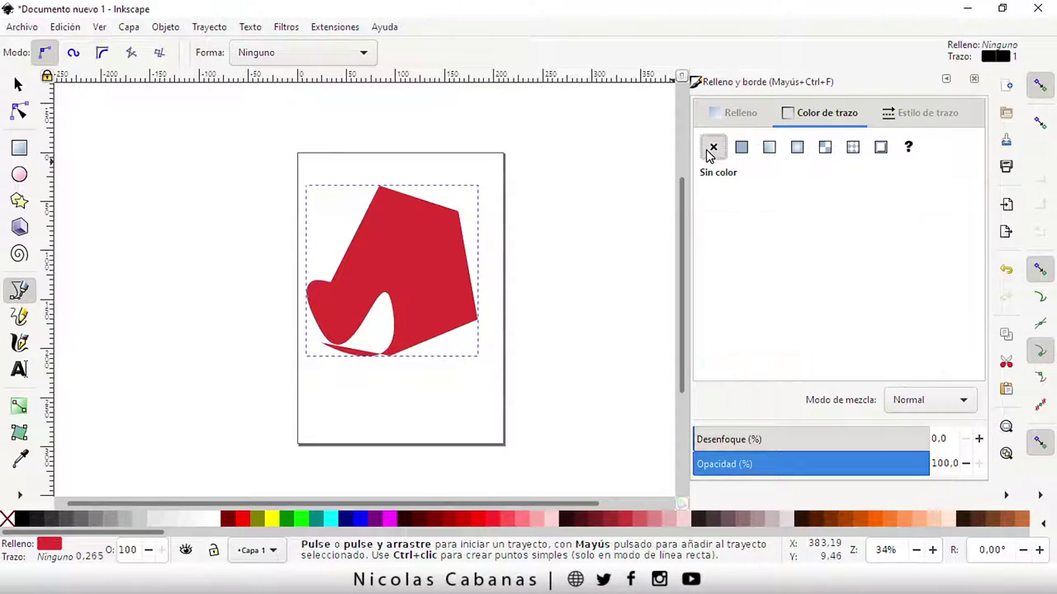
click(742, 116)
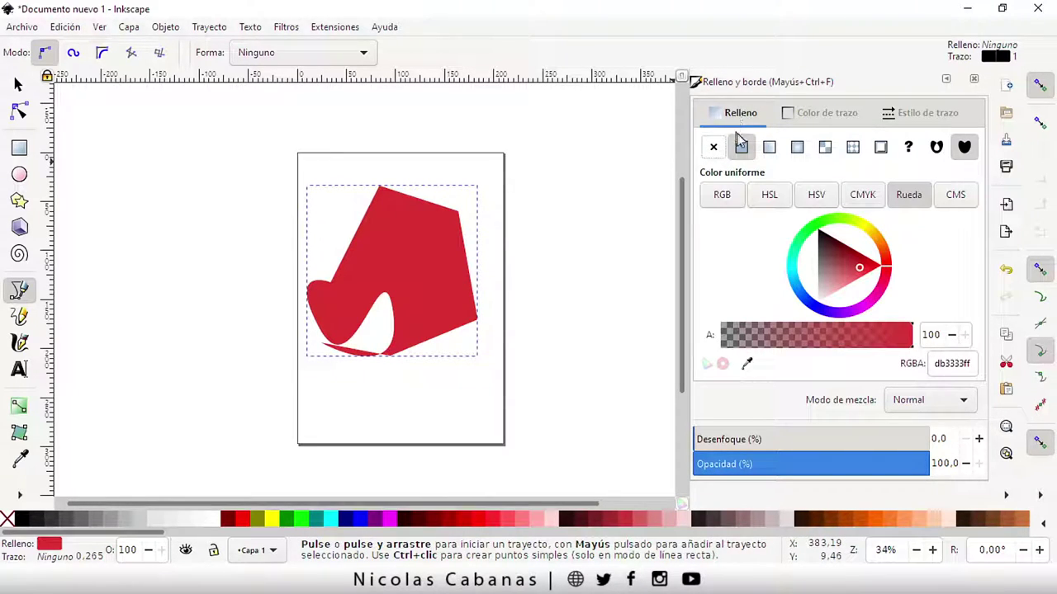
click(834, 260)
click(820, 223)
click(830, 257)
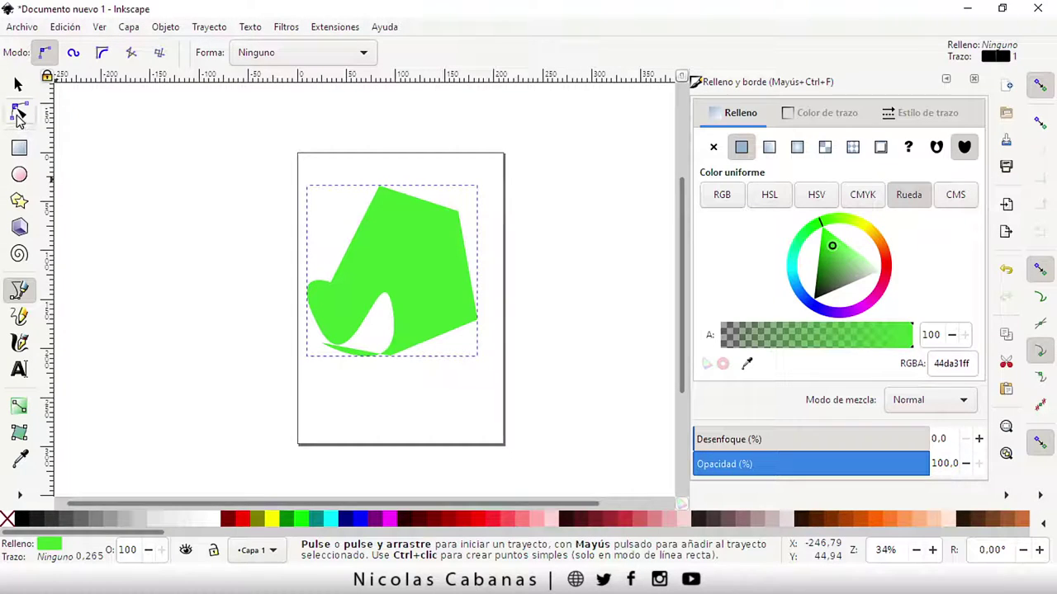
Drag the shape's top and top-right nodes to new positions with the Node tool.
click(20, 113)
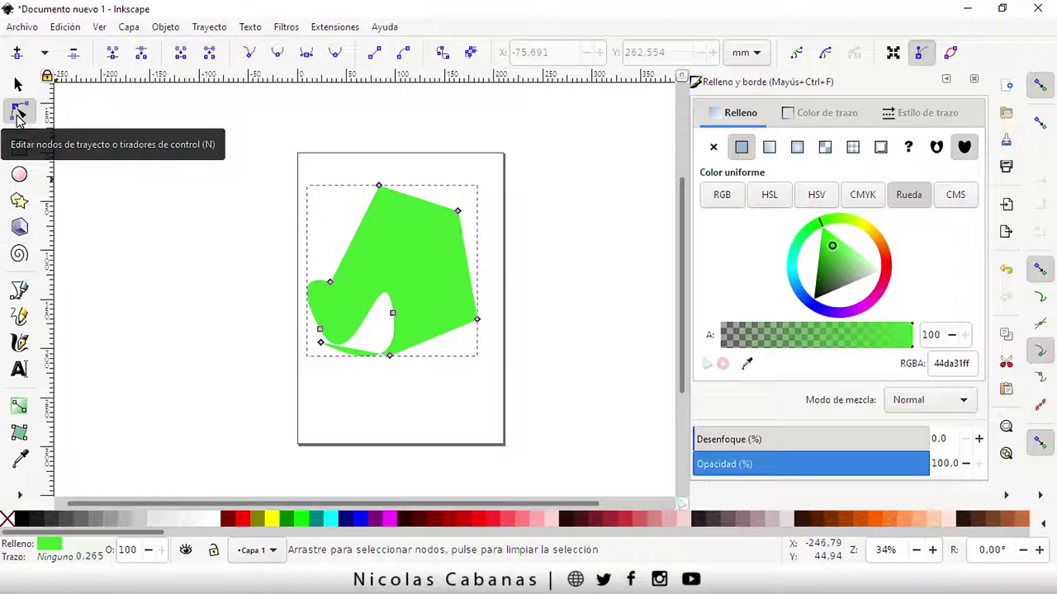
mouse_move(379, 185)
mouse_down()
mouse_move(334, 217)
mouse_move(321, 181)
mouse_up()
drag(459, 213, 417, 149)
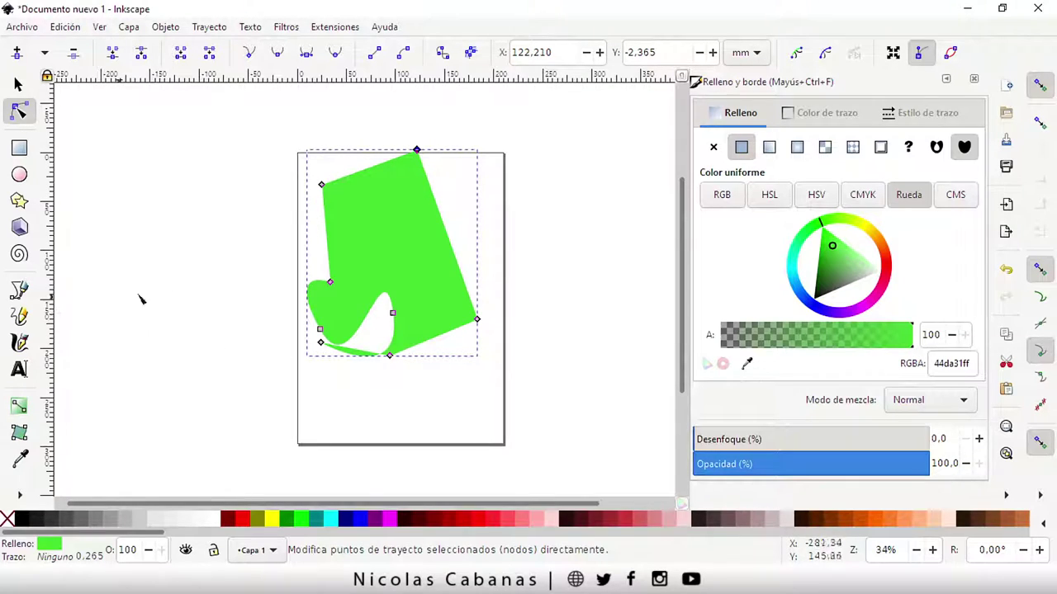
drag(417, 150, 410, 193)
scroll(432, 217, up, 1)
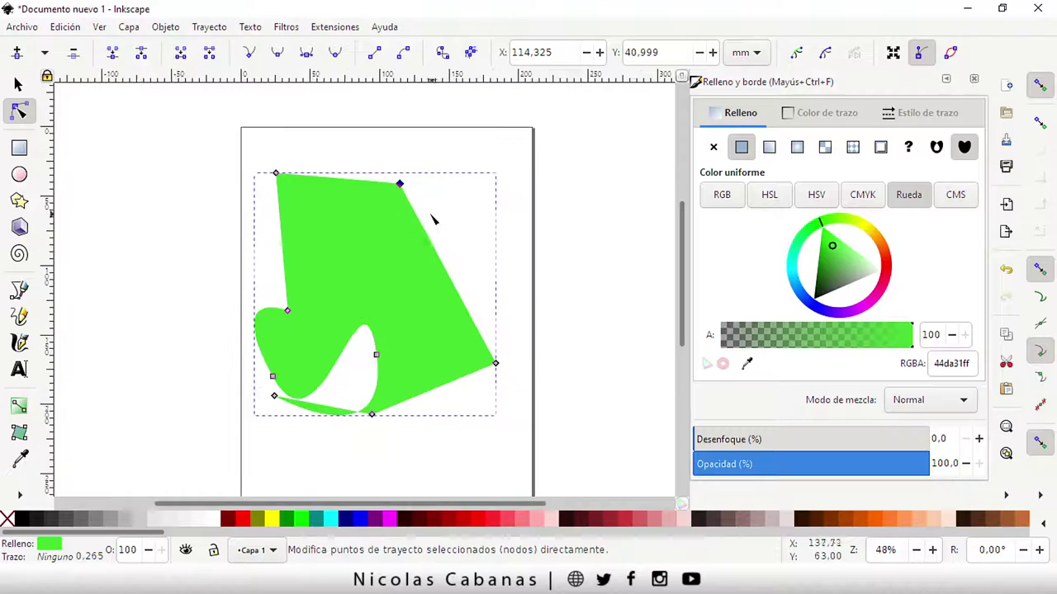
scroll(431, 217, up, 1)
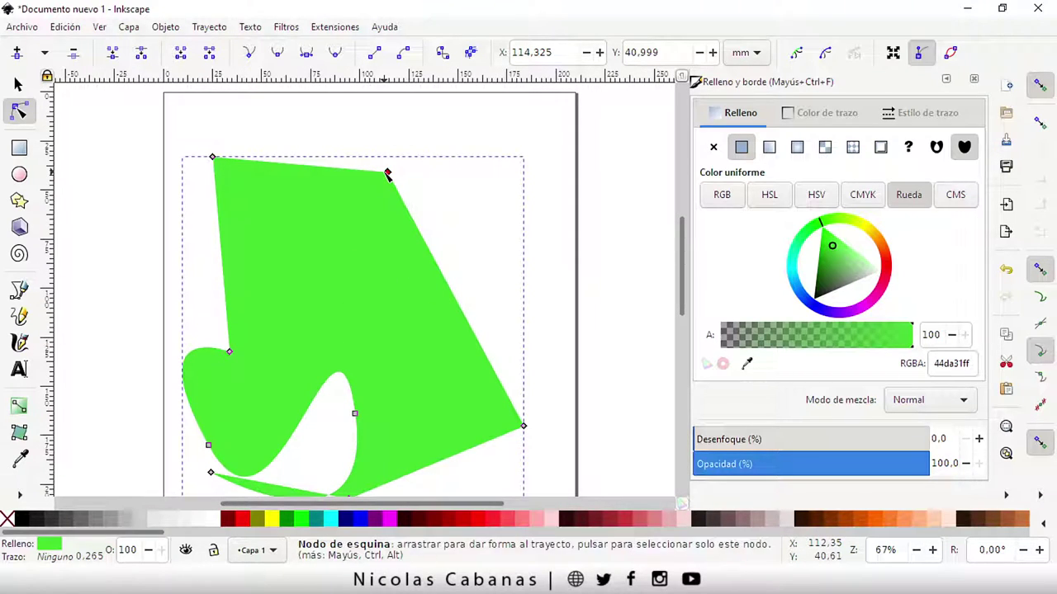
drag(388, 172, 373, 172)
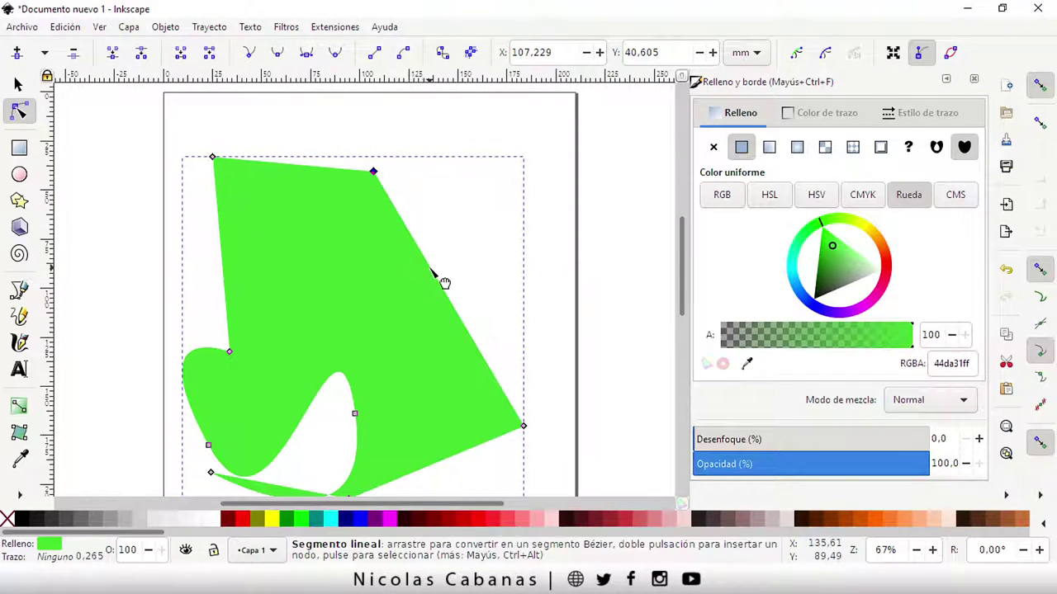
Add then delete a right-edge node, straighten the right segment, and bend it outward into a curve.
double_click(433, 271)
drag(432, 271, 460, 252)
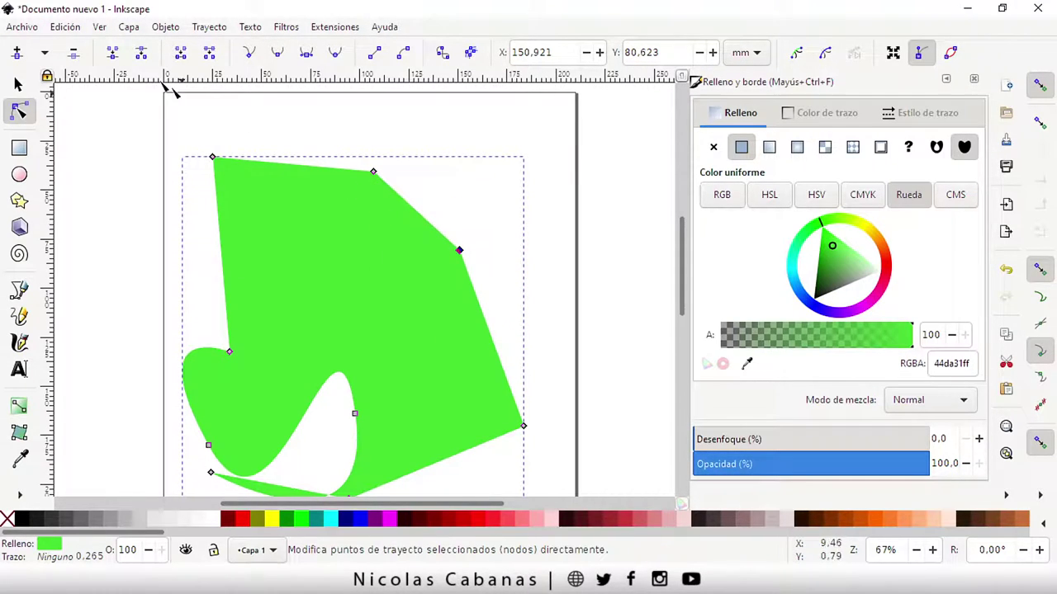
click(73, 54)
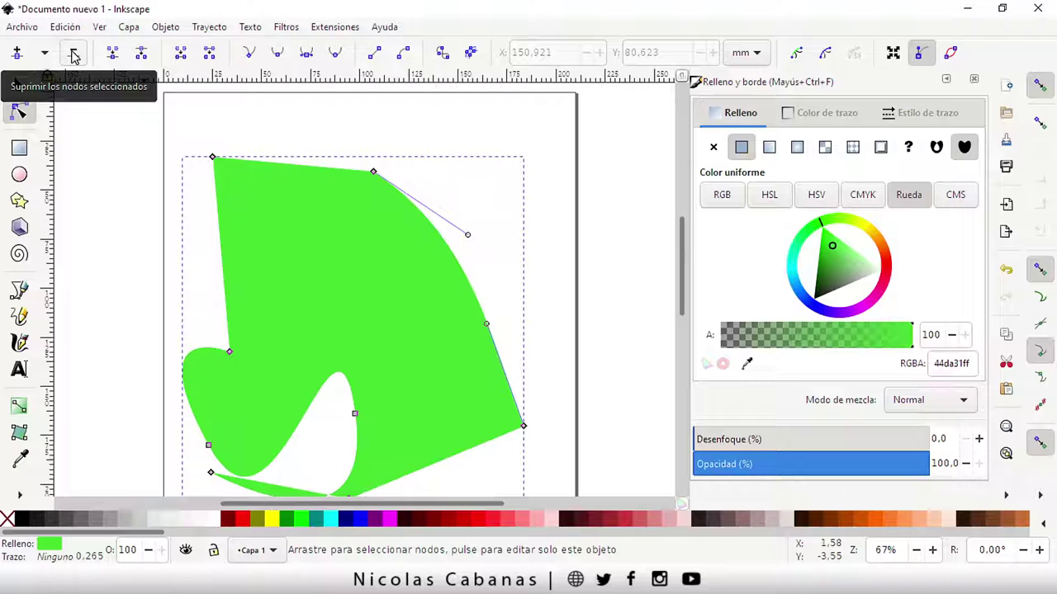
click(374, 172)
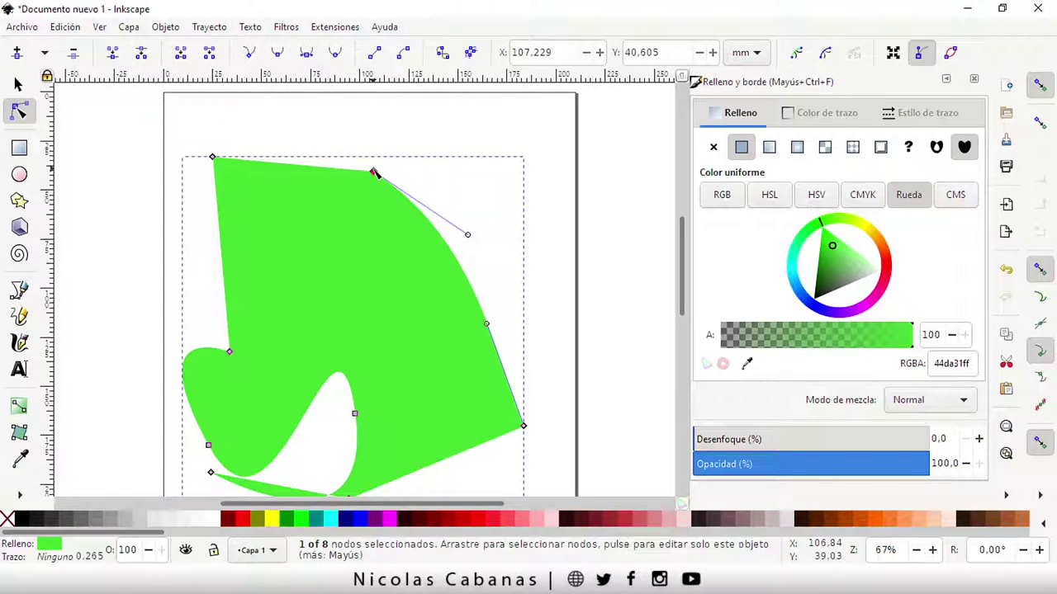
click(250, 53)
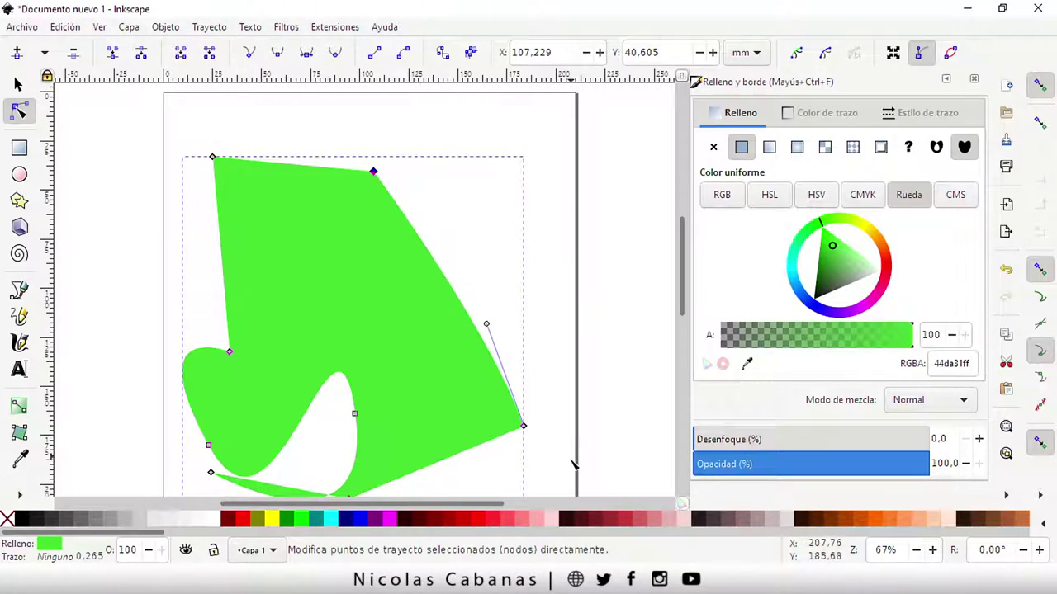
click(527, 427)
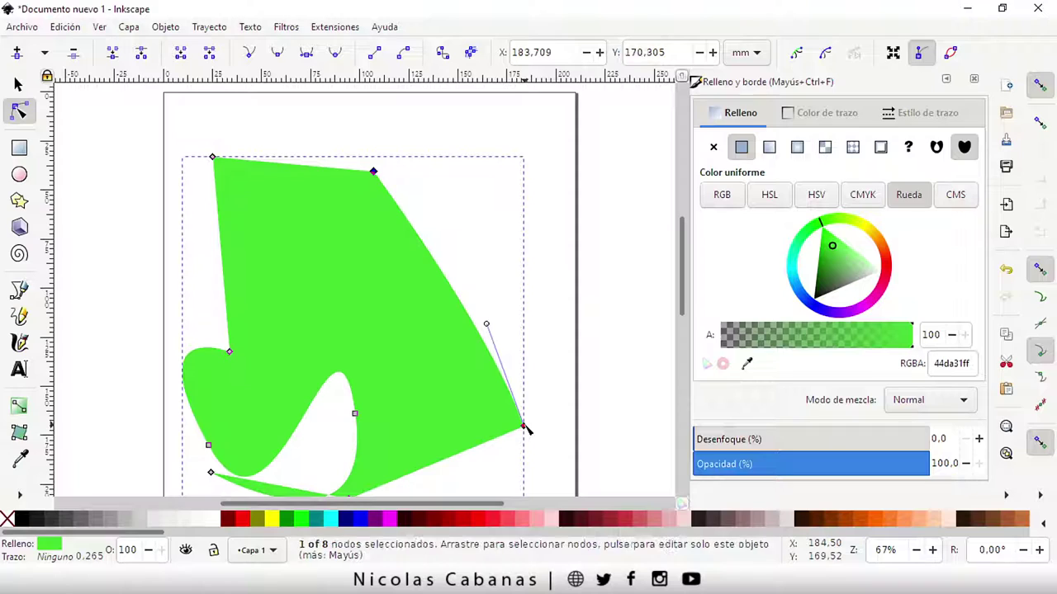
click(248, 54)
click(455, 305)
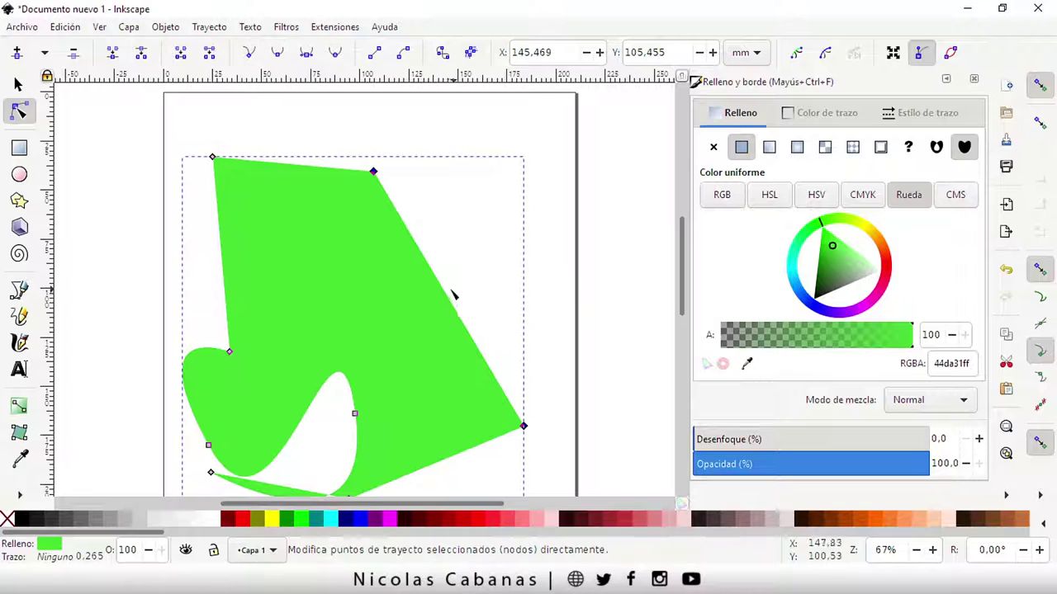
mouse_move(450, 303)
mouse_down()
mouse_move(520, 250)
mouse_move(464, 276)
mouse_move(479, 277)
mouse_up()
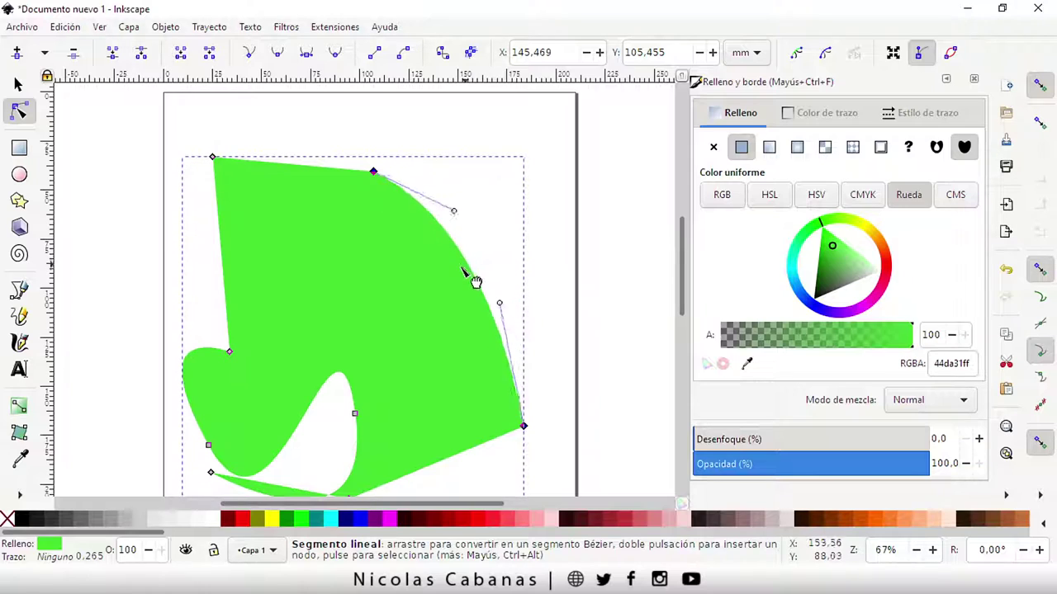
scroll(481, 279, down, 1)
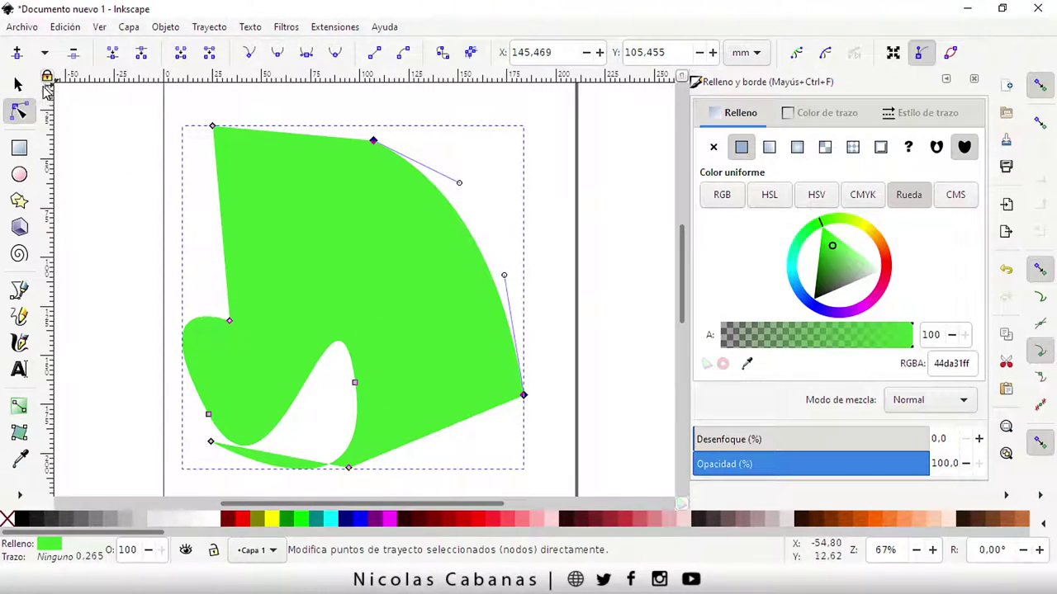
click(19, 86)
Delete the green shape and bring the whole A4 page into view.
key(Delete)
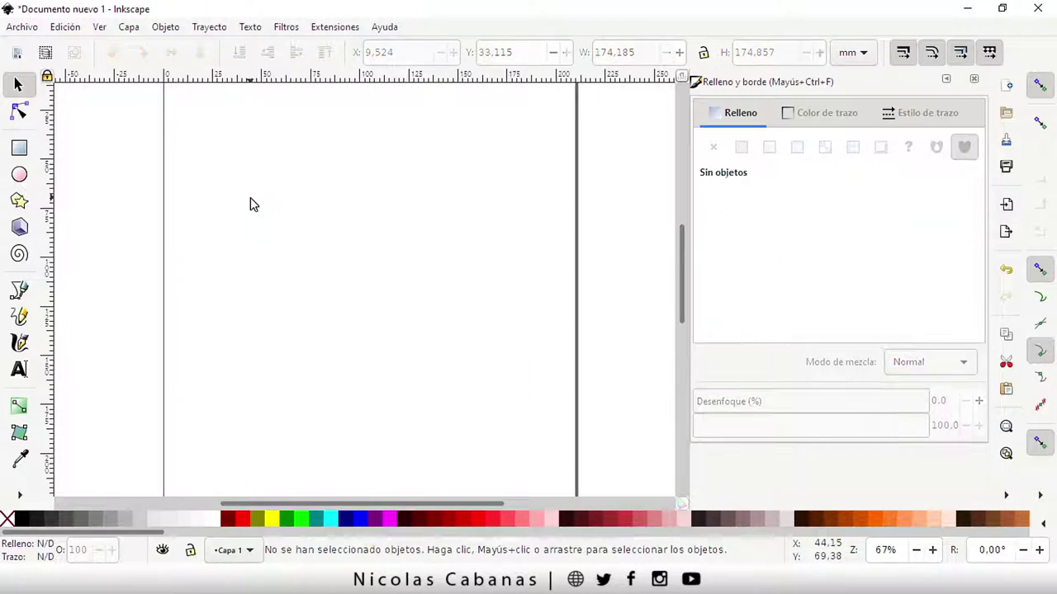
ctrl+scroll(314, 264, down, 1)
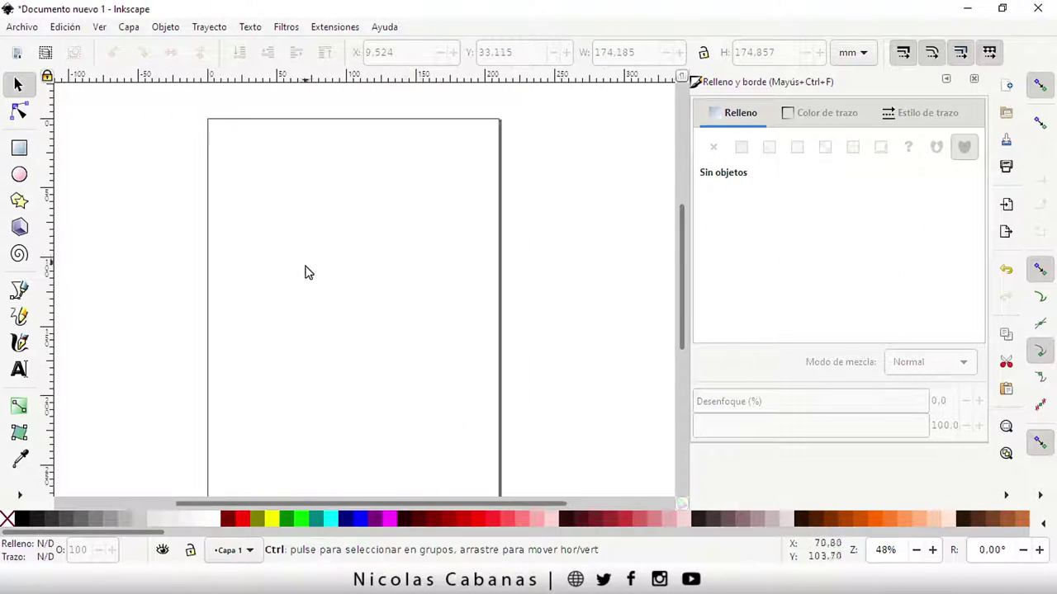
ctrl+scroll(303, 330, down, 1)
mouse_move(303, 348)
mouse_down()
mouse_move(335, 321)
mouse_move(375, 321)
mouse_up()
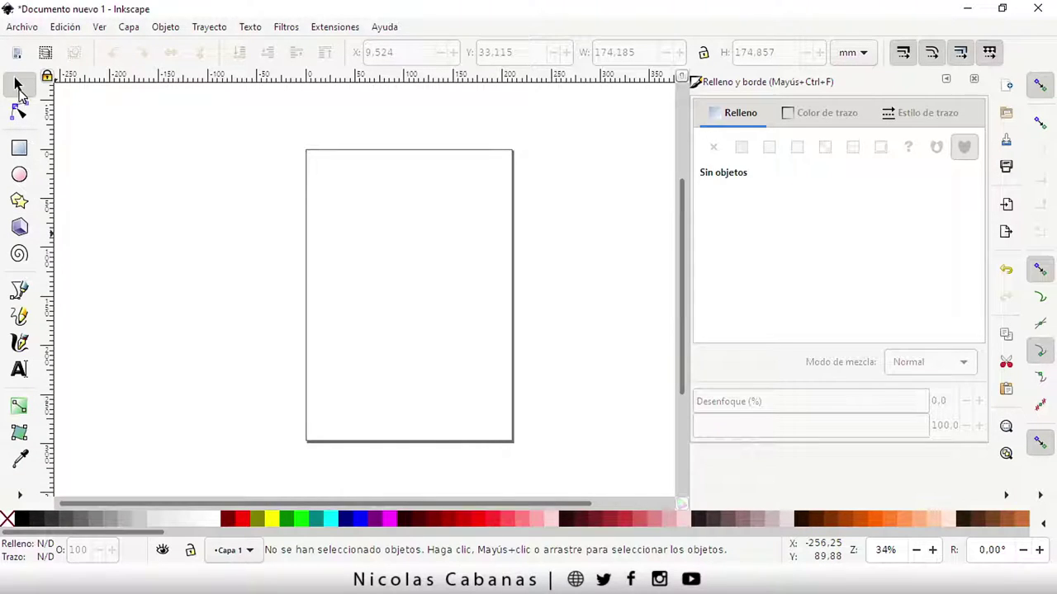
Draw a green rectangle about 167.9 × 228.7 mm covering most of the page.
click(18, 112)
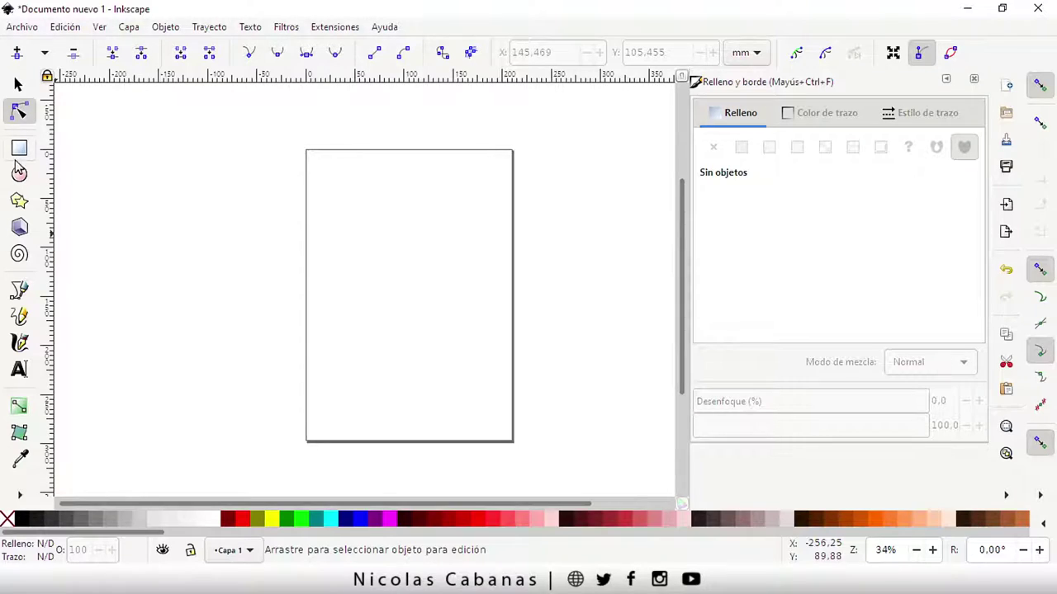
click(19, 148)
click(19, 175)
click(19, 147)
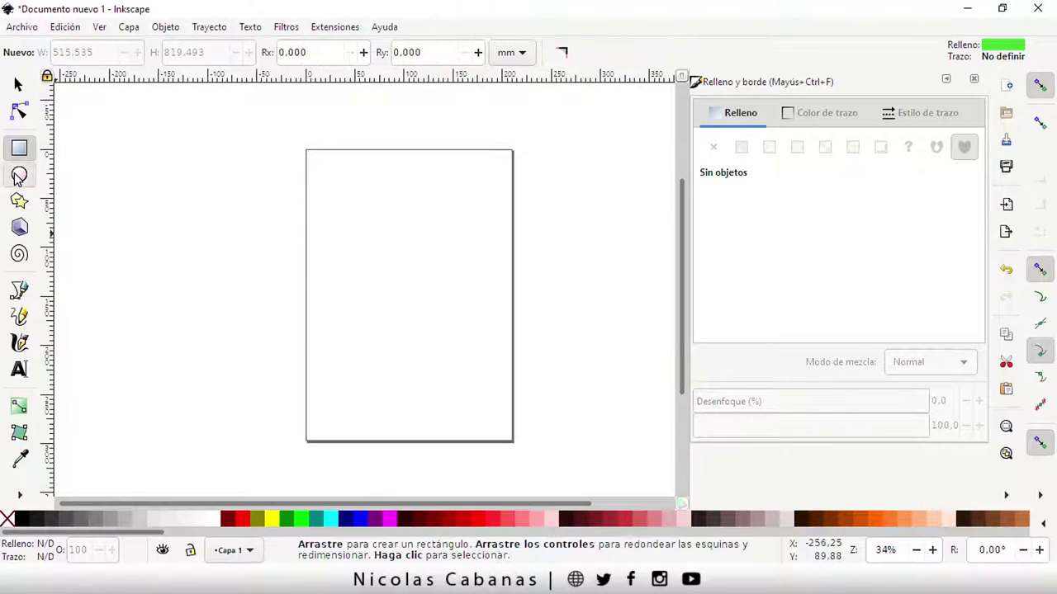
click(19, 175)
click(19, 289)
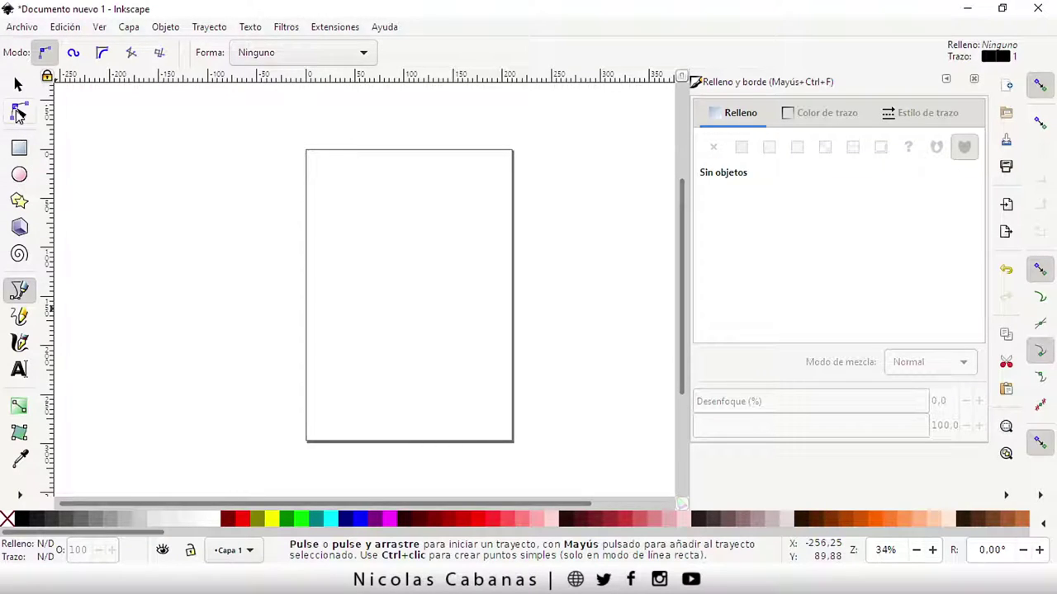
click(13, 153)
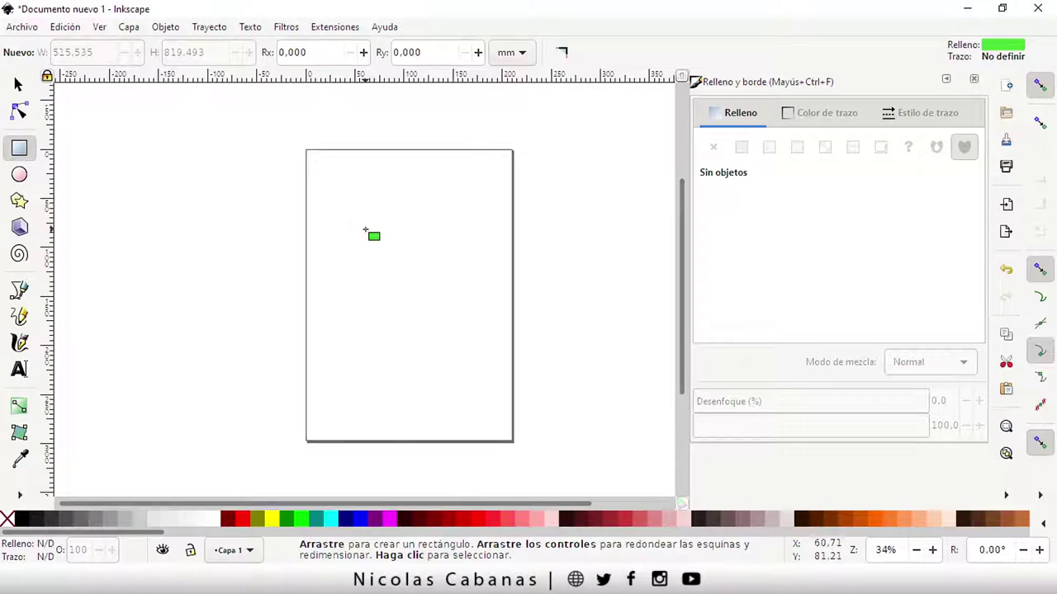
drag(325, 178, 492, 400)
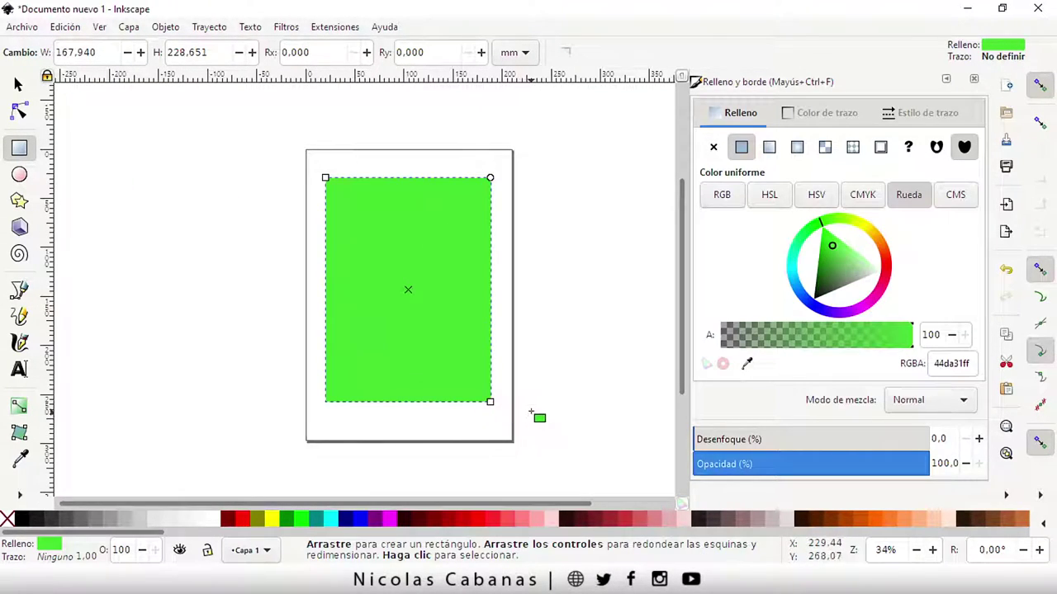
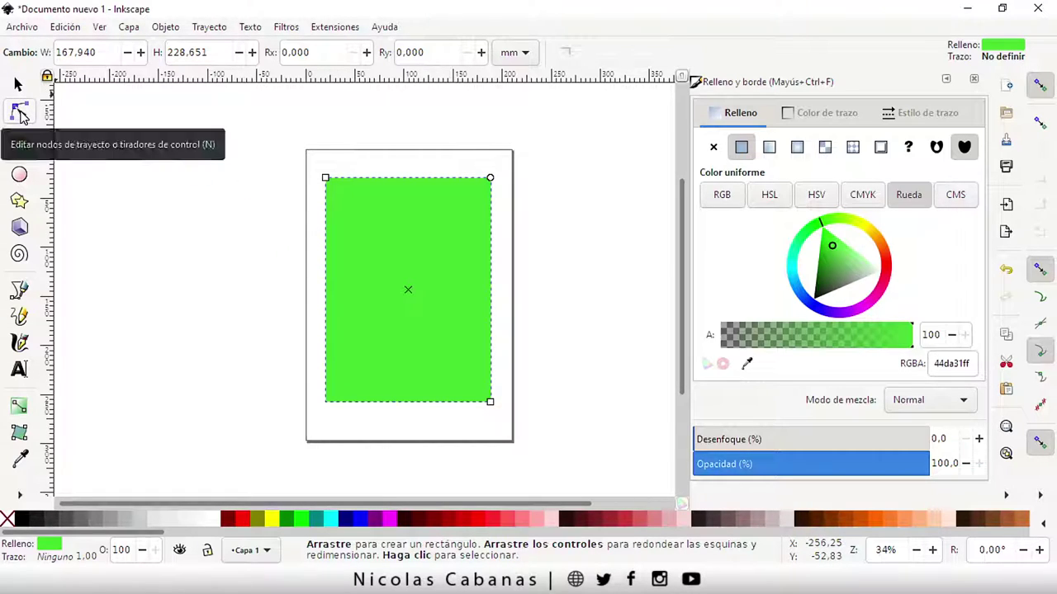
Convert the green rectangle into an editable path with the Node tool.
click(20, 114)
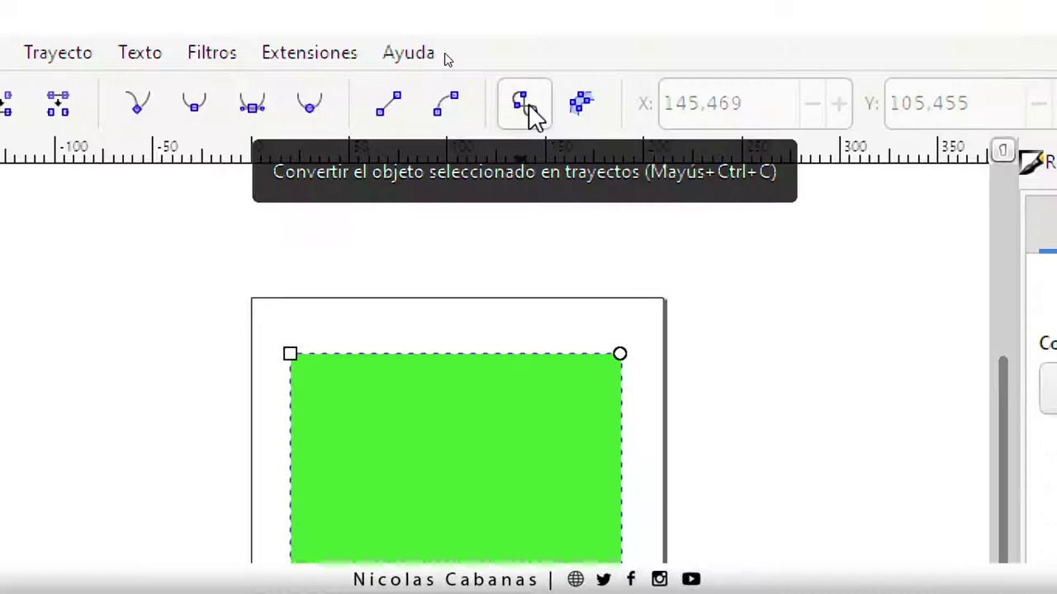
click(529, 107)
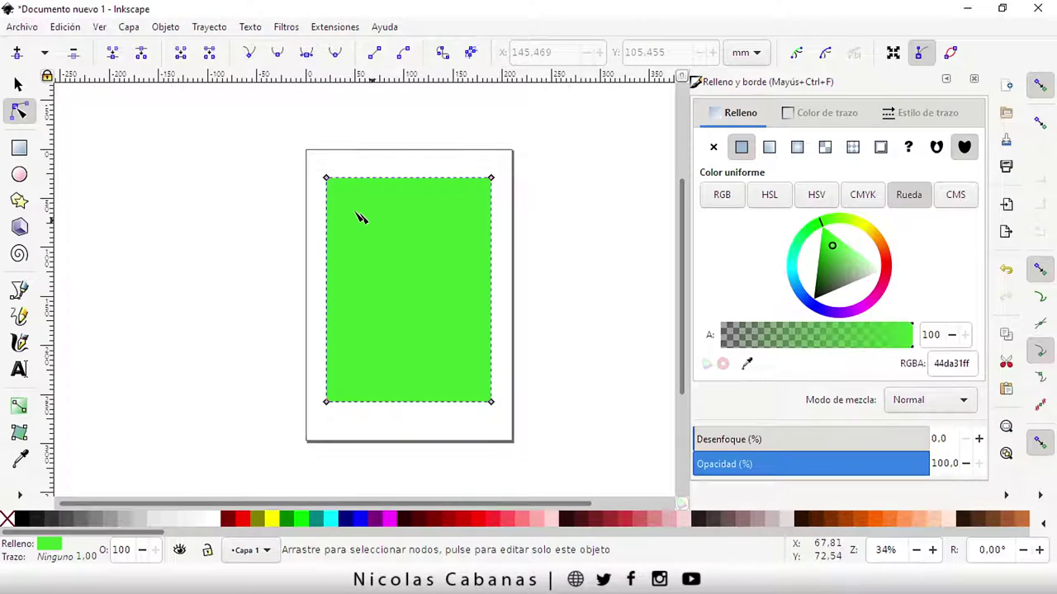
Lower the top corners and add a smooth, widened top node to form a rounded dome.
mouse_move(326, 178)
mouse_down()
mouse_move(343, 204)
mouse_move(330, 192)
mouse_move(327, 242)
mouse_up()
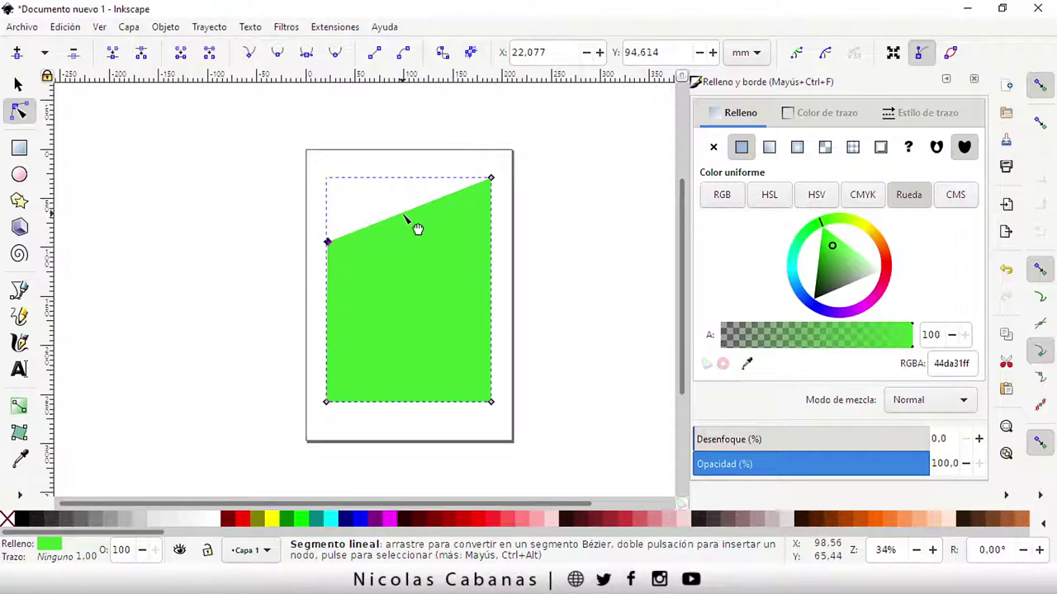
double_click(404, 215)
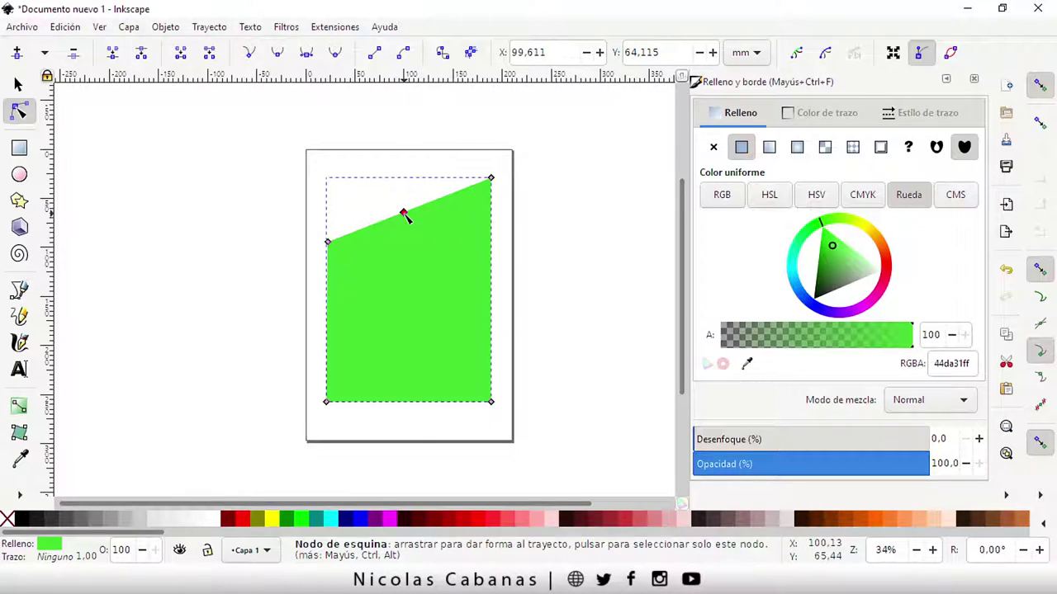
drag(403, 214, 409, 161)
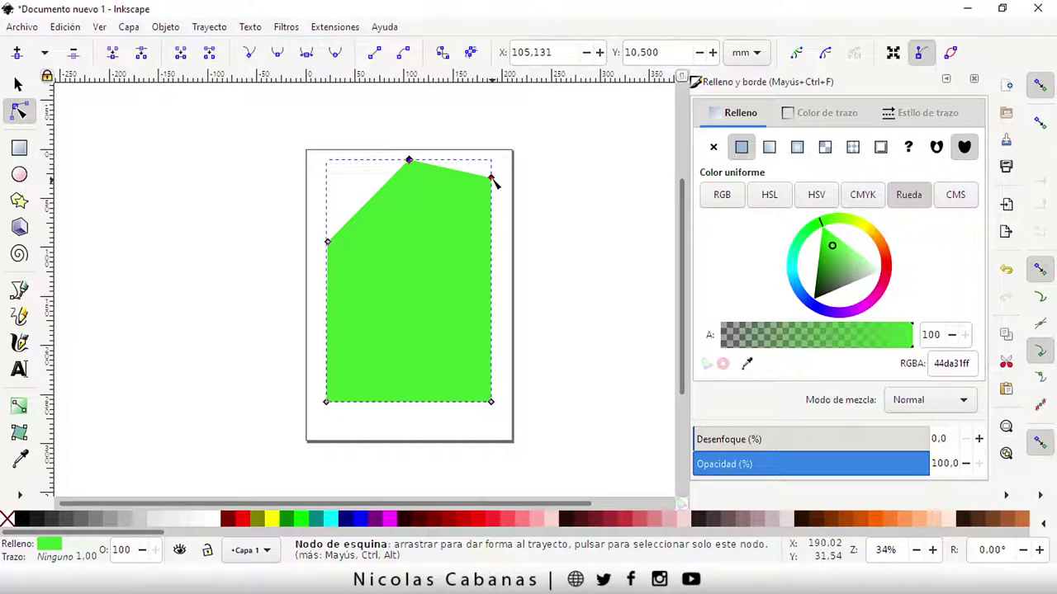
drag(492, 179, 490, 251)
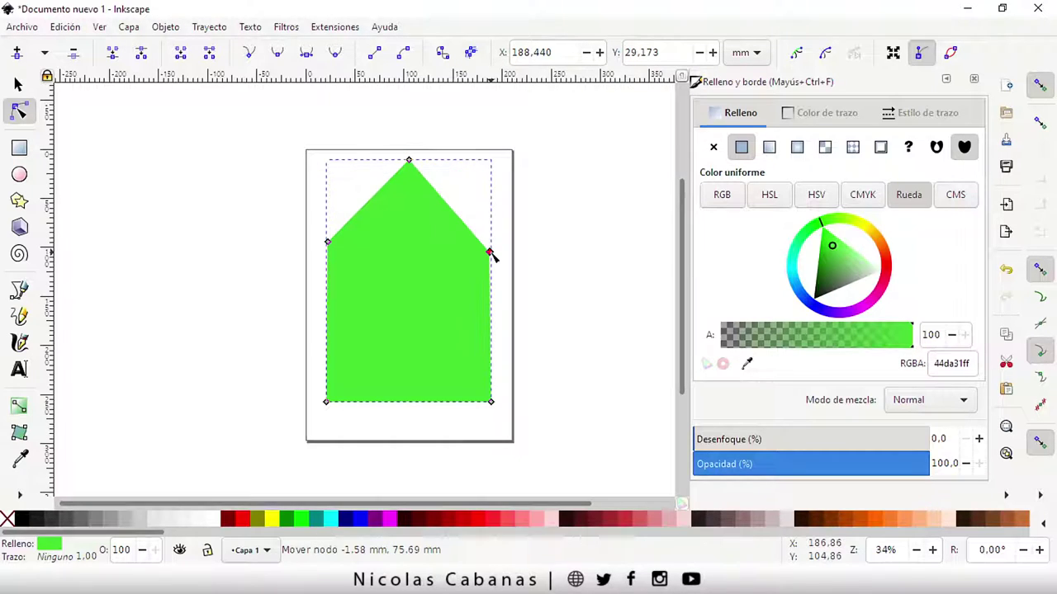
click(408, 161)
click(306, 53)
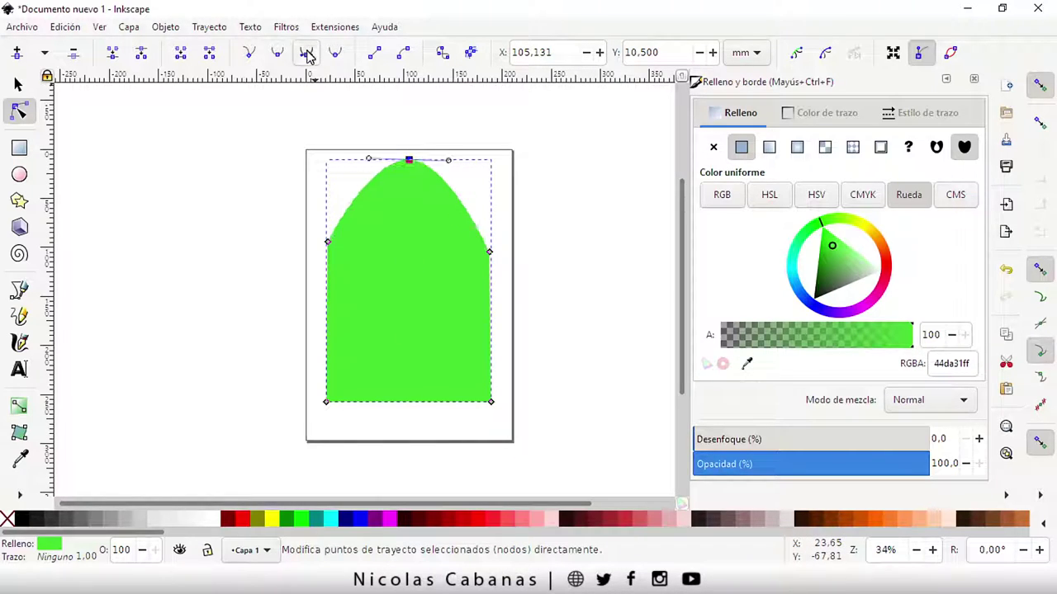
mouse_move(448, 160)
mouse_down()
mouse_move(493, 162)
mouse_move(496, 184)
mouse_move(483, 132)
mouse_move(493, 141)
mouse_up()
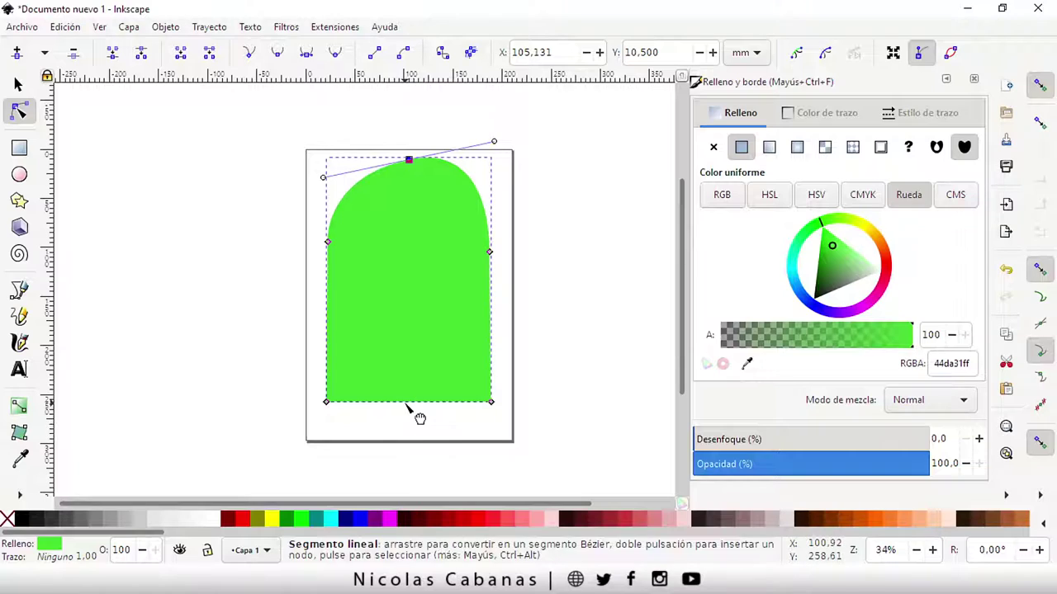
Add two bottom-edge nodes and bend the bottom segments into two tapered legs.
double_click(405, 403)
drag(406, 404, 378, 406)
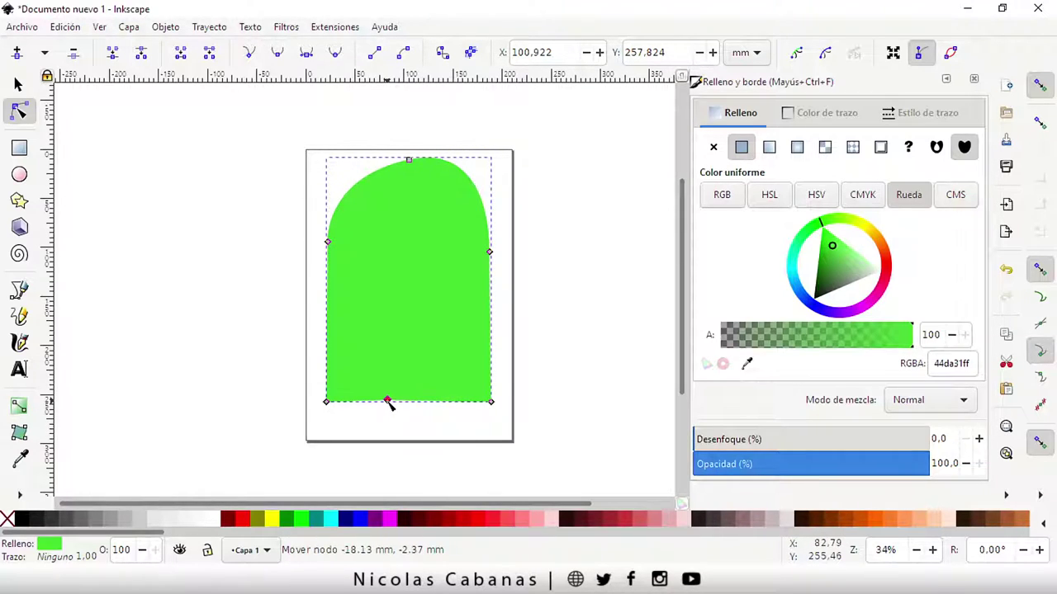
double_click(438, 403)
mouse_move(437, 403)
mouse_down()
mouse_move(470, 433)
mouse_move(479, 479)
mouse_up()
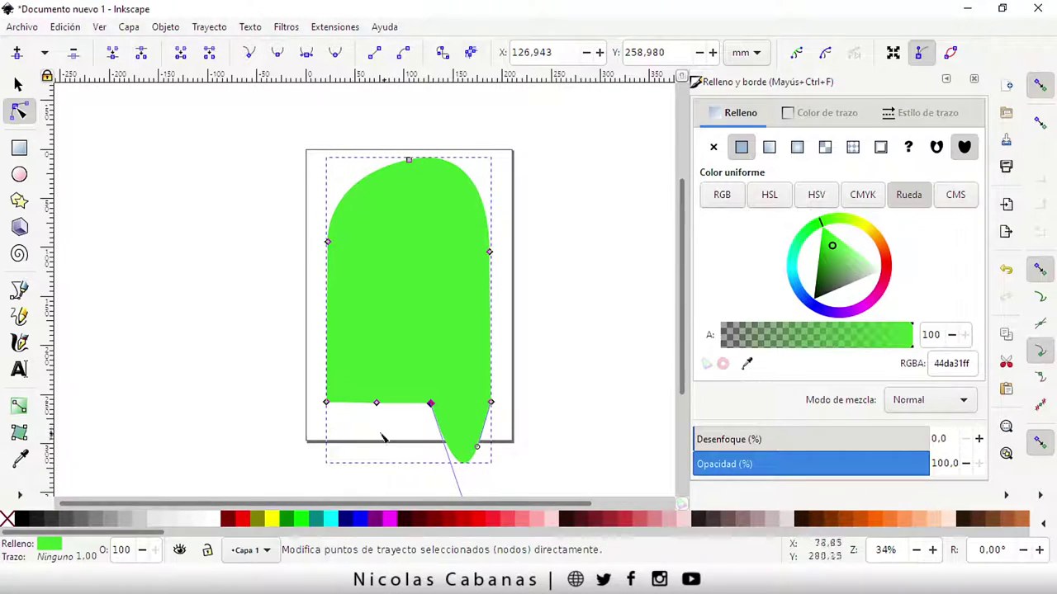
drag(351, 410, 356, 476)
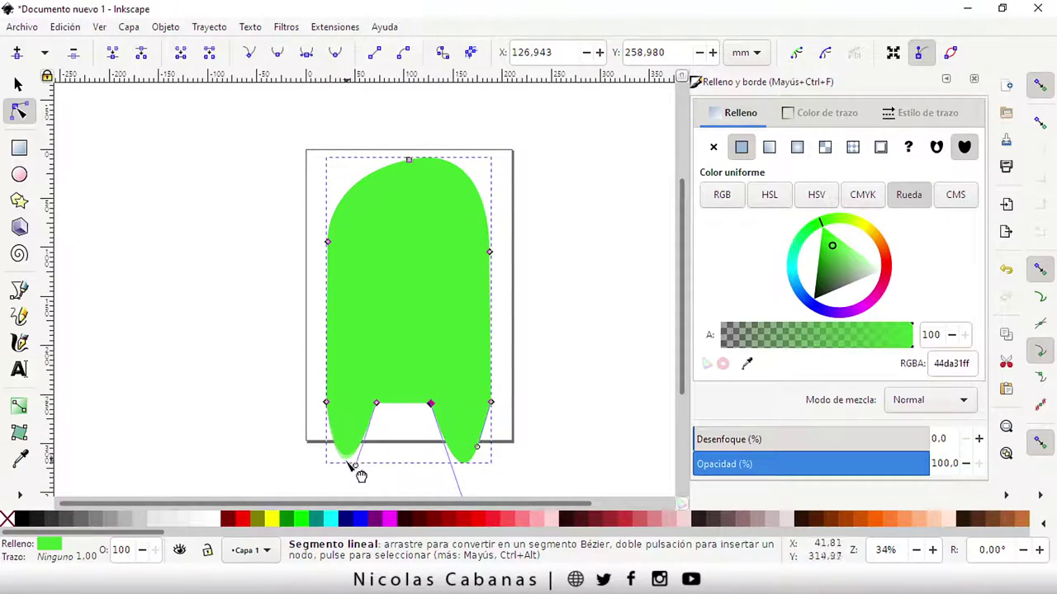
Add nodes on the left and right edges and stretch them outward into two arms.
double_click(328, 296)
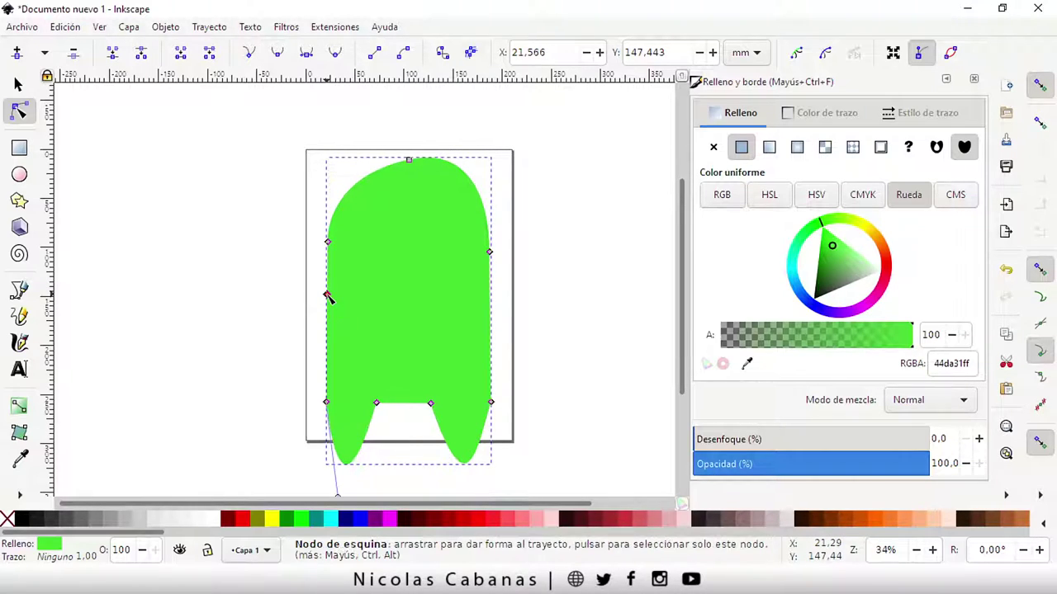
mouse_move(328, 295)
mouse_down()
mouse_move(315, 303)
mouse_move(327, 331)
mouse_up()
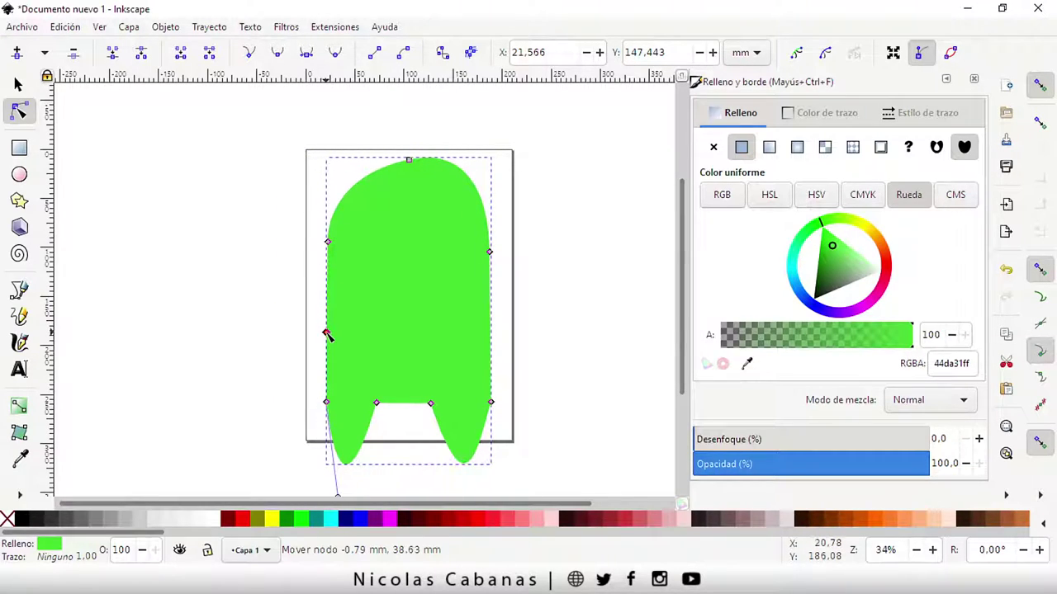
drag(327, 287, 219, 296)
drag(329, 243, 328, 269)
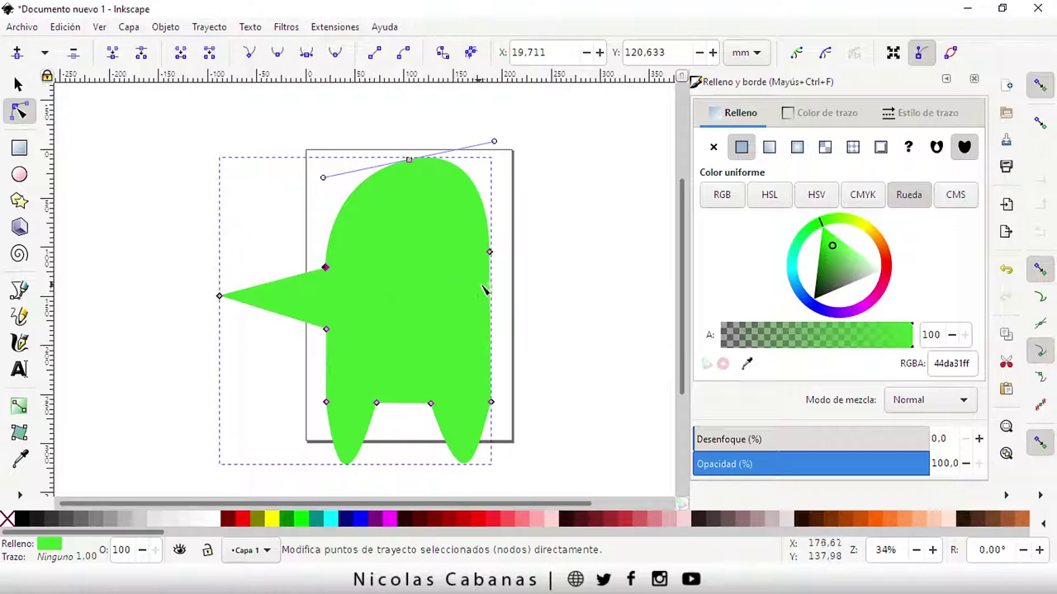
double_click(490, 321)
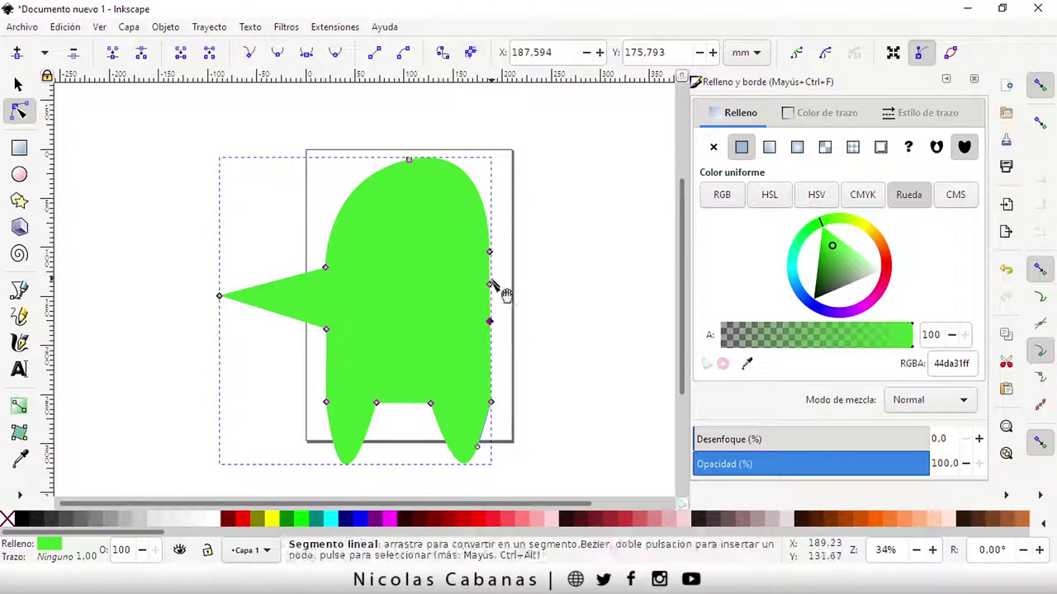
mouse_move(490, 284)
mouse_down()
mouse_move(587, 319)
mouse_move(593, 335)
mouse_up()
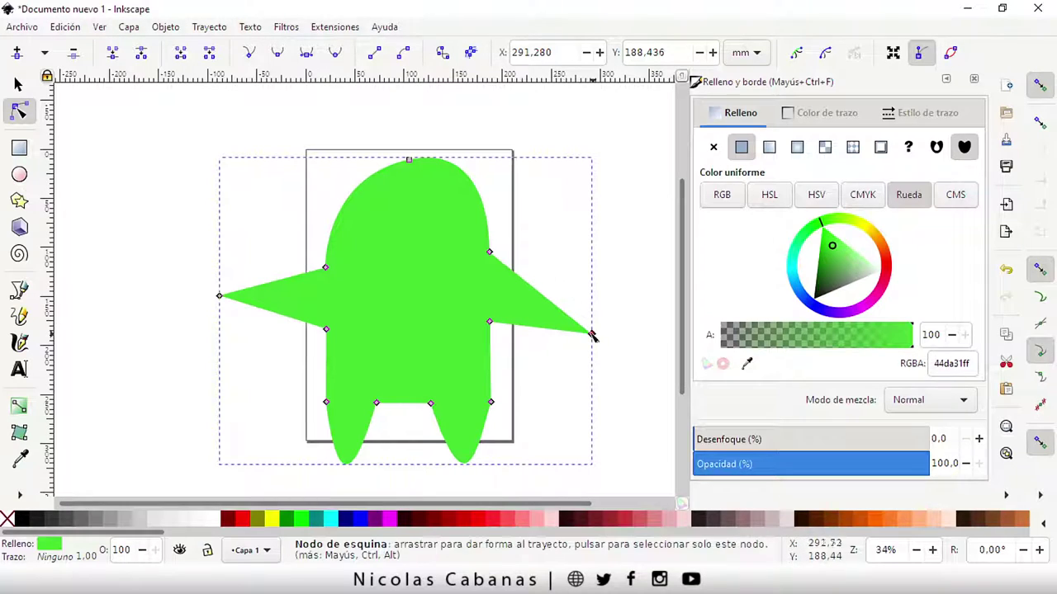
Make both arm tips smooth, reposition them to match, and readjust the dome's top node.
mouse_move(591, 333)
mouse_down()
mouse_move(581, 329)
mouse_move(600, 321)
mouse_up()
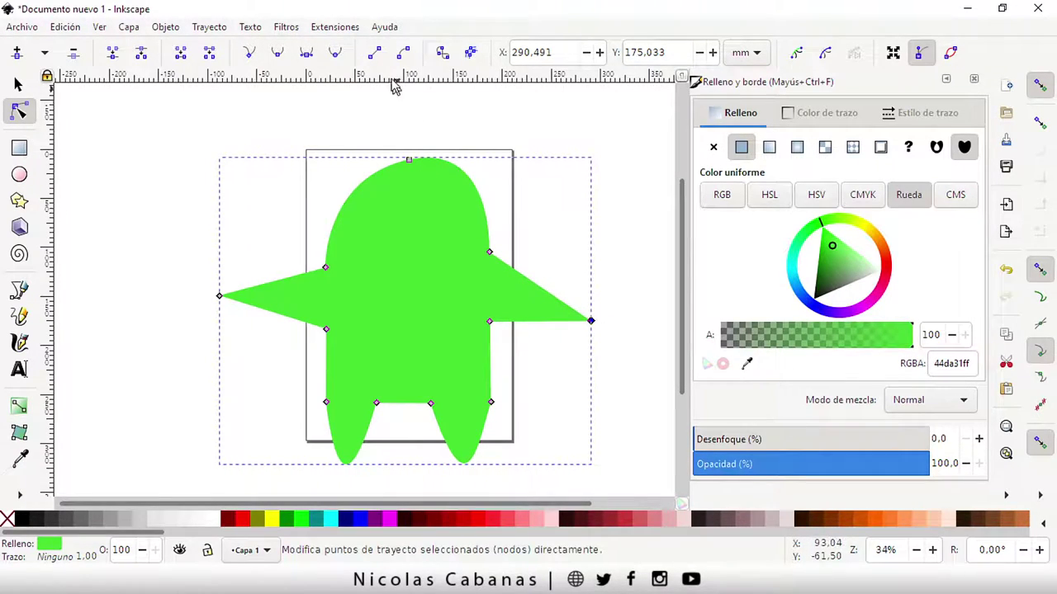
click(307, 53)
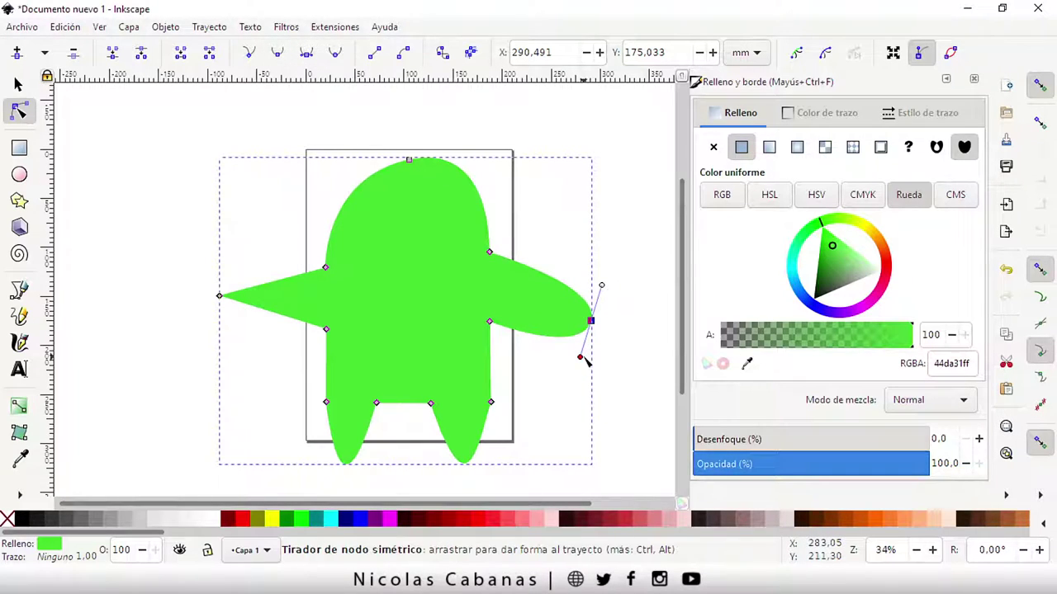
mouse_move(580, 355)
mouse_down()
mouse_move(599, 346)
mouse_move(562, 330)
mouse_up()
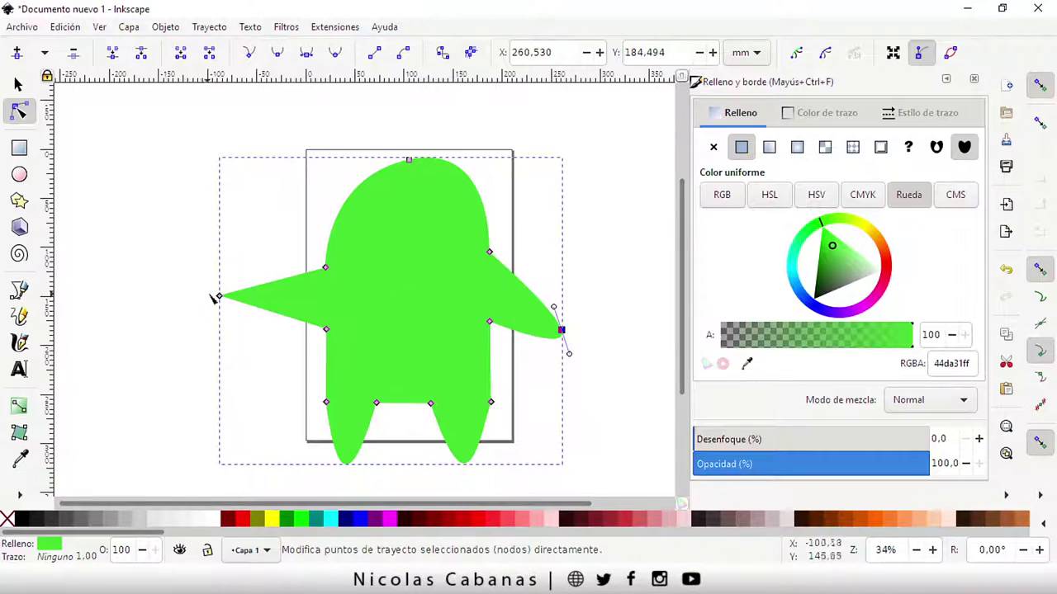
drag(213, 299, 237, 307)
click(302, 57)
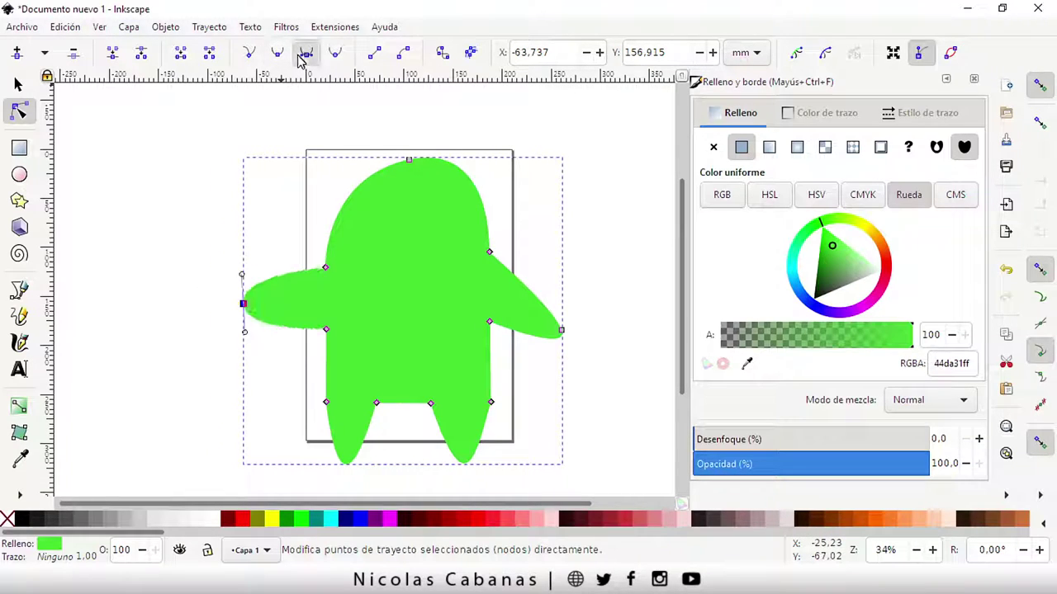
mouse_move(242, 303)
mouse_down()
mouse_move(261, 315)
mouse_move(260, 340)
mouse_up()
mouse_move(409, 159)
mouse_down()
mouse_move(407, 183)
mouse_move(396, 160)
mouse_move(408, 159)
mouse_up()
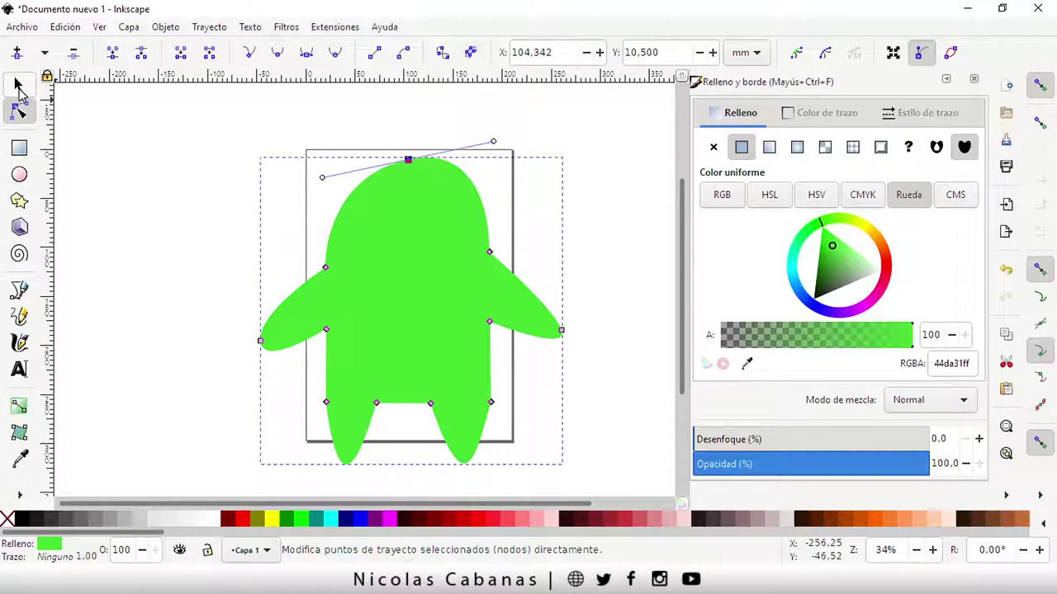
Scale the green monster proportionally to about 180 × 183 mm and move it up-right onto the page.
click(21, 91)
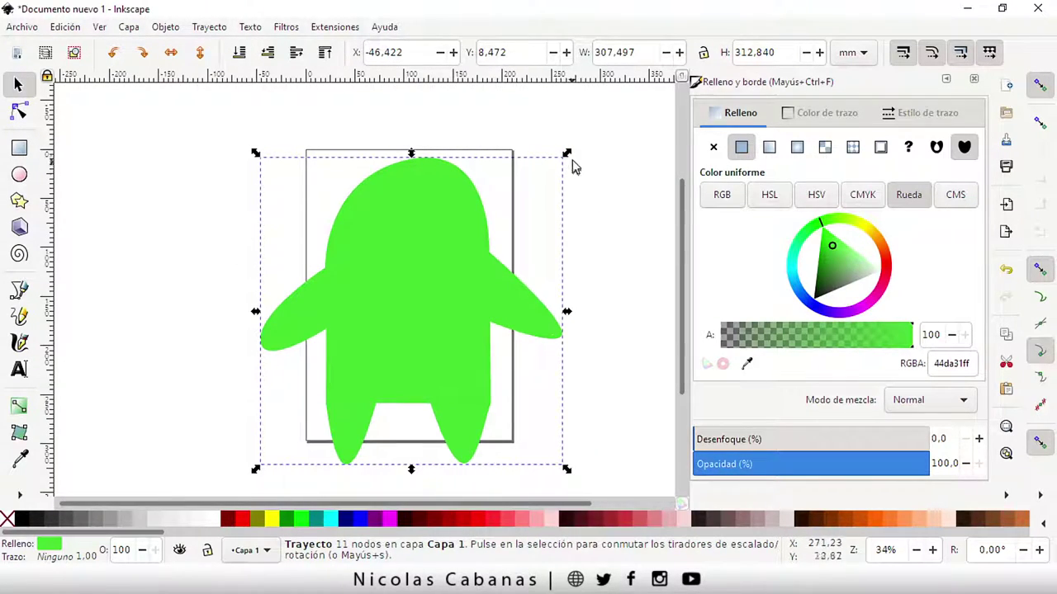
mouse_move(568, 155)
mouse_down()
mouse_move(443, 241)
mouse_move(597, 124)
mouse_move(545, 156)
mouse_move(506, 163)
mouse_move(621, 151)
mouse_move(399, 206)
mouse_move(611, 157)
mouse_move(606, 178)
mouse_move(518, 198)
mouse_move(487, 184)
mouse_move(547, 160)
mouse_move(540, 191)
mouse_move(497, 191)
mouse_move(540, 160)
mouse_move(561, 167)
mouse_move(582, 124)
mouse_move(514, 193)
mouse_move(582, 147)
mouse_move(556, 162)
mouse_up()
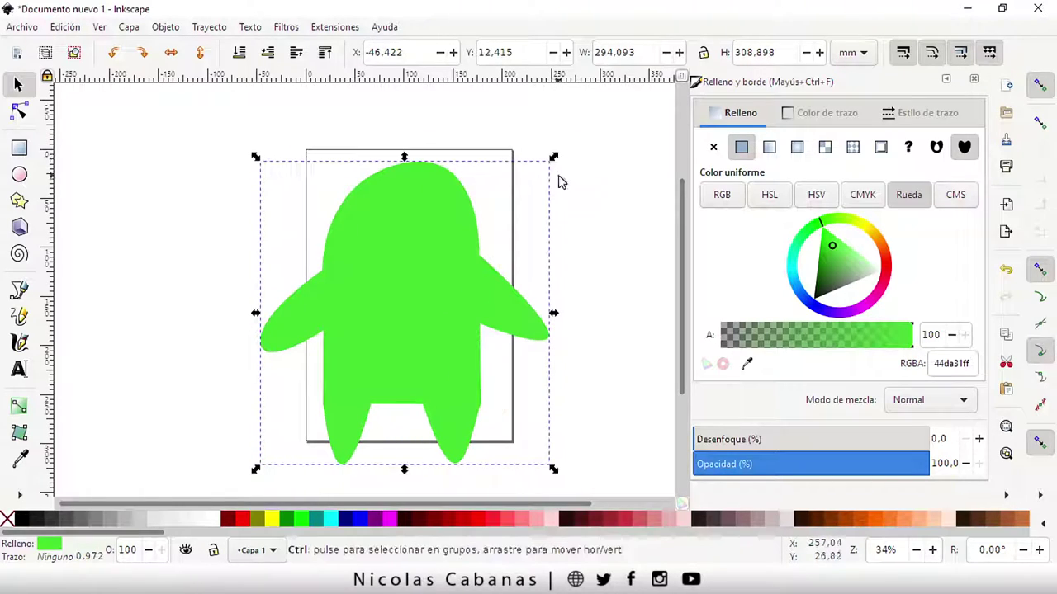
key(ctrl+z)
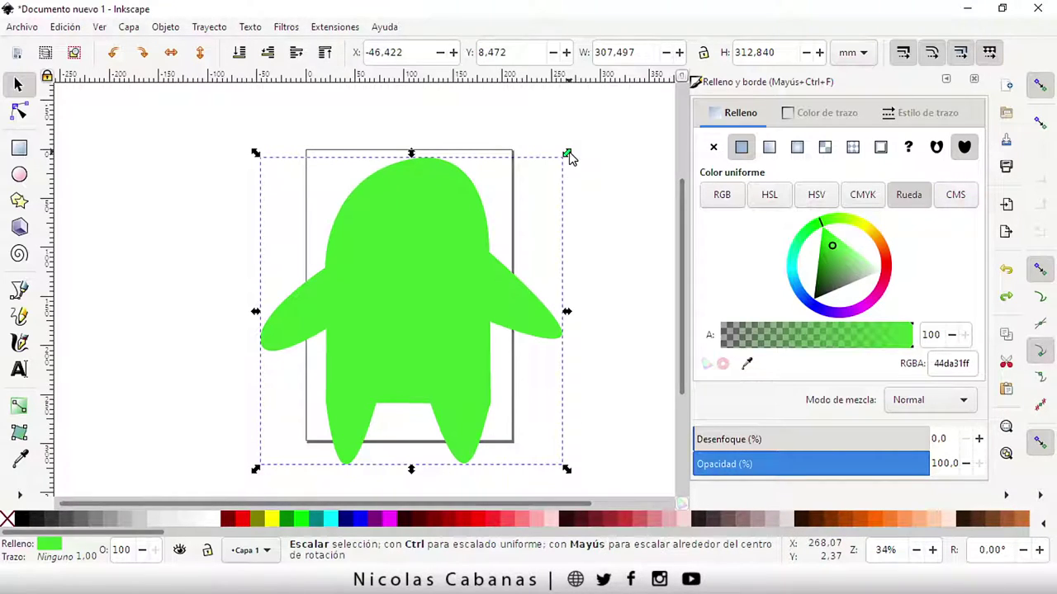
mouse_move(568, 153)
mouse_down()
mouse_move(520, 170)
mouse_move(399, 279)
mouse_move(628, 123)
mouse_move(405, 299)
mouse_move(590, 153)
mouse_move(552, 207)
mouse_move(507, 222)
mouse_move(491, 243)
mouse_up()
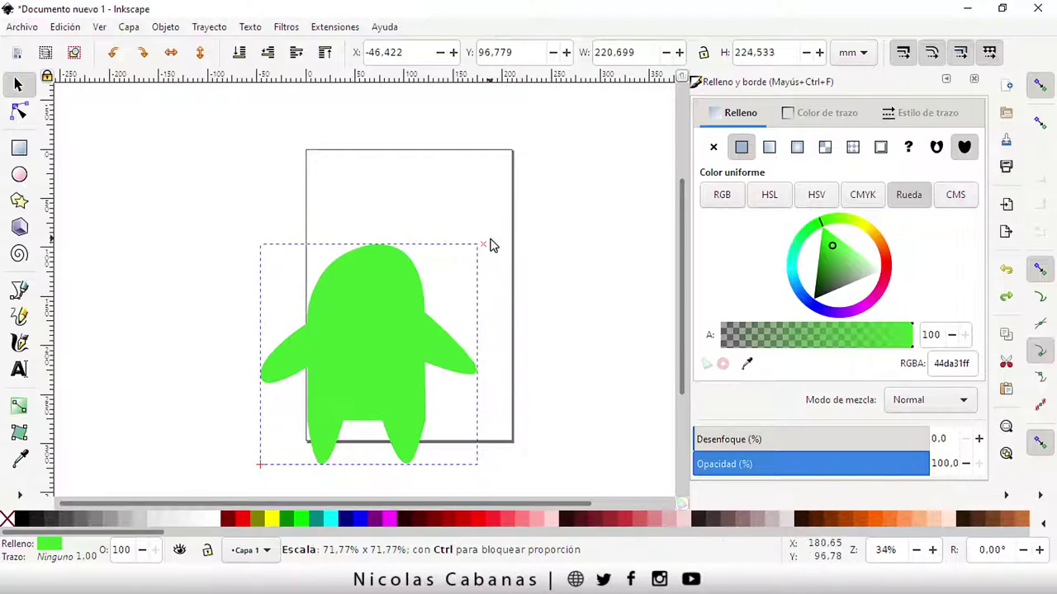
drag(392, 308, 437, 260)
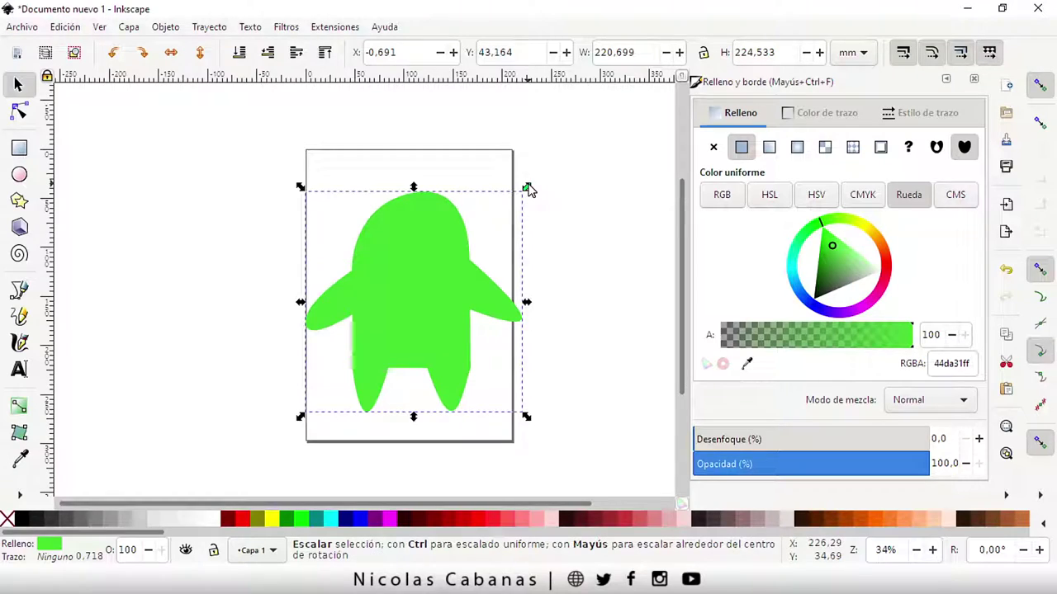
key(ctrl)
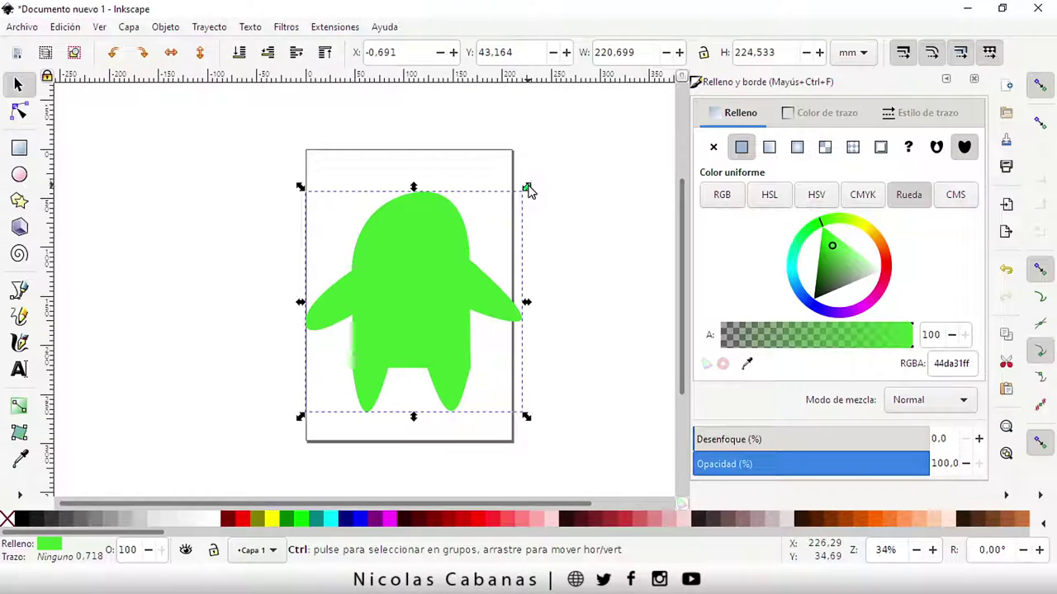
drag(527, 188, 486, 228)
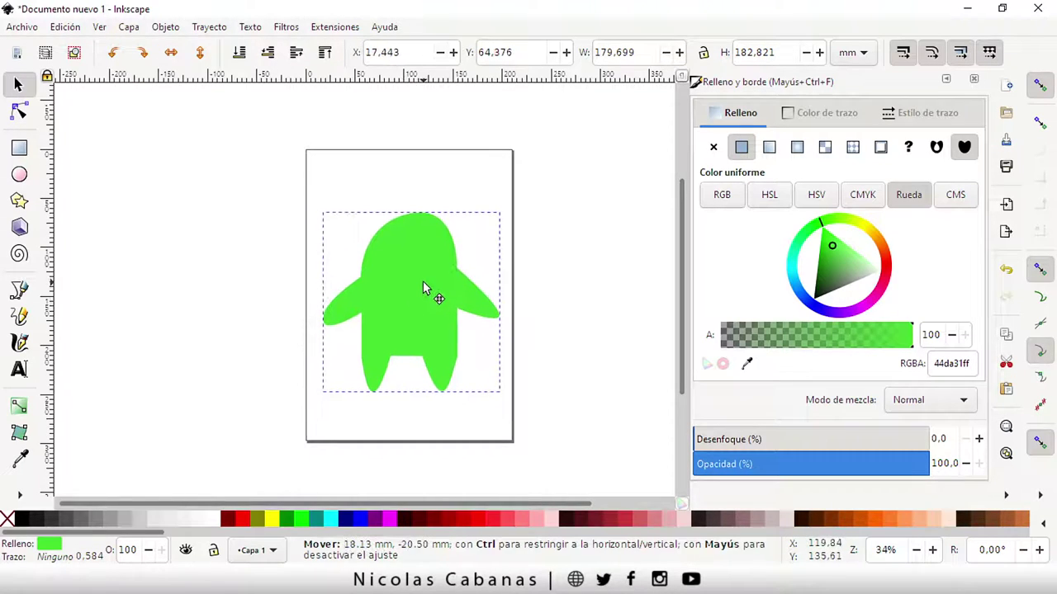
drag(408, 306, 425, 279)
click(558, 295)
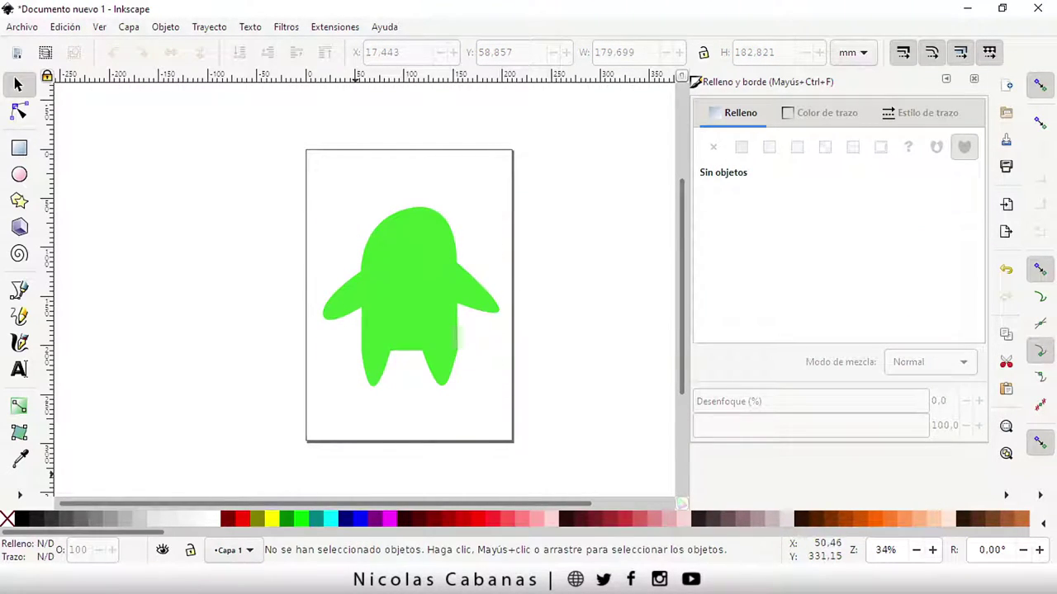
Zoom in with the Zoom tool so the monster body fills the view.
click(23, 496)
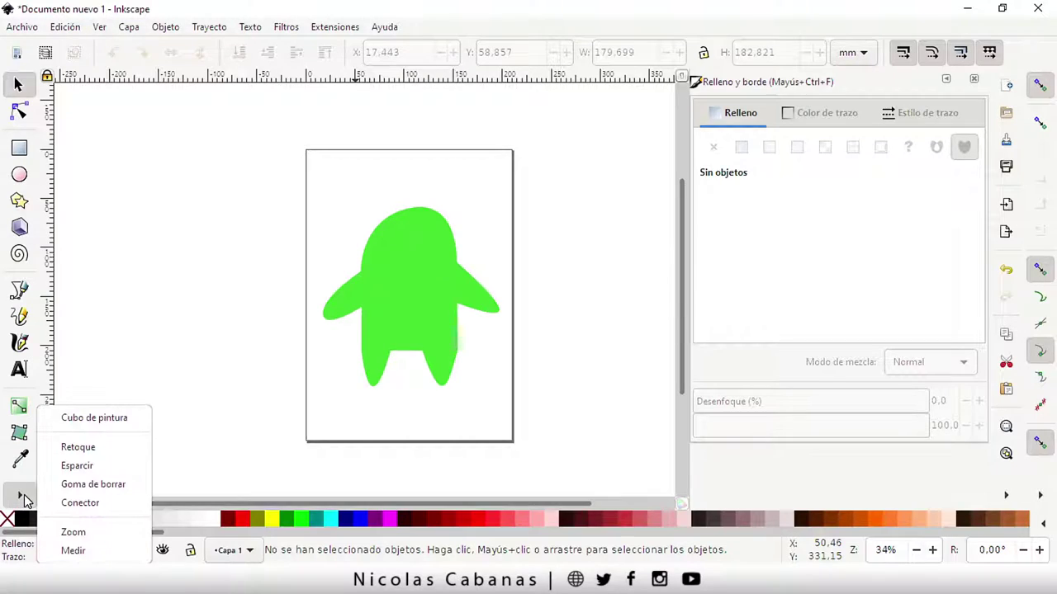
click(73, 533)
mouse_move(280, 187)
mouse_down()
mouse_move(398, 329)
mouse_move(561, 406)
mouse_up()
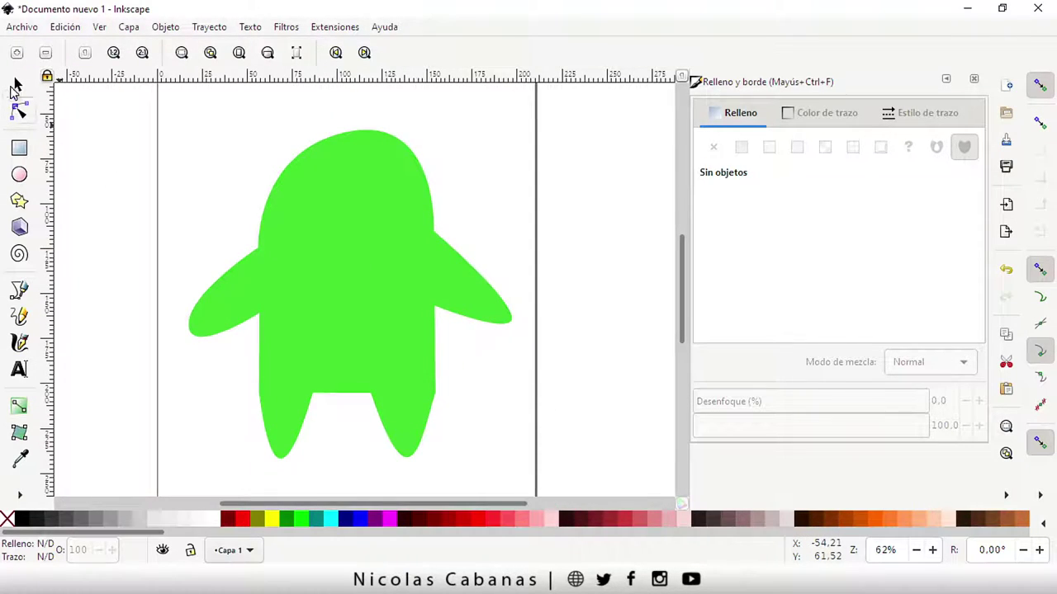
click(16, 86)
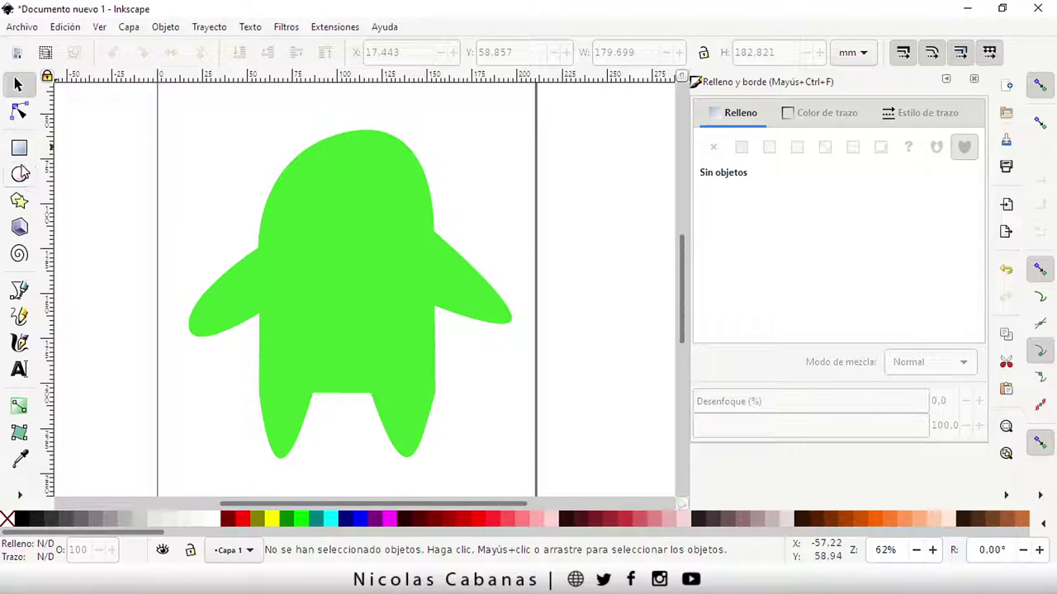
click(22, 290)
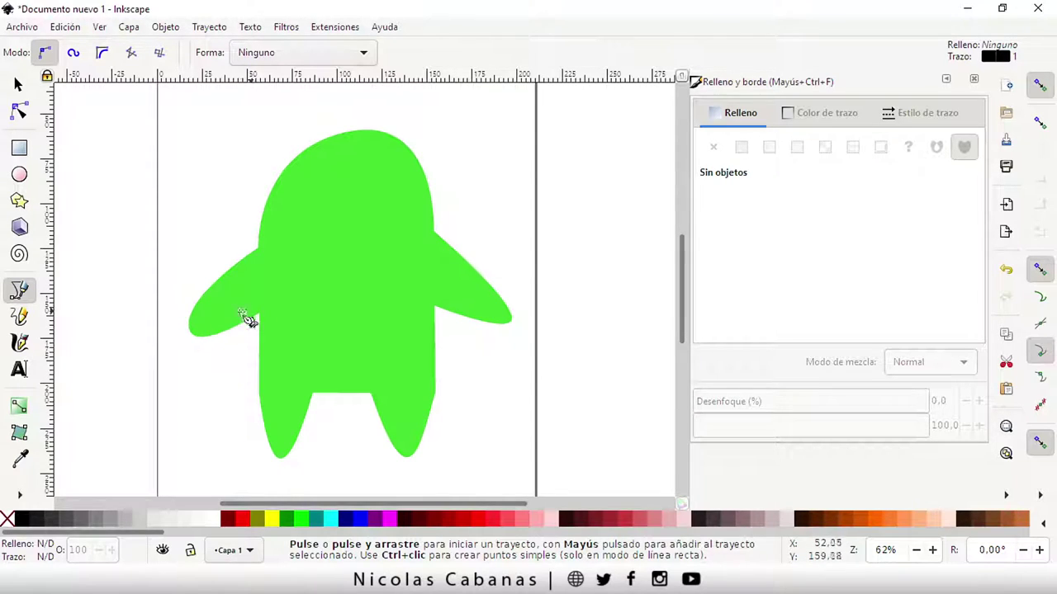
Draw a closed half-moon eye on the head's upper right and give it a flat fill.
click(809, 115)
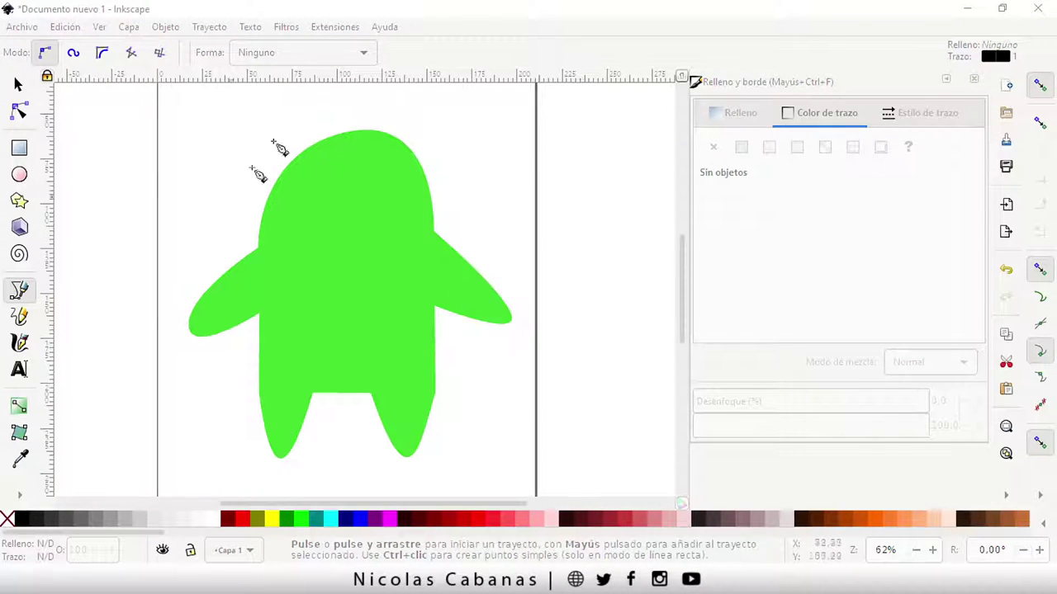
click(438, 30)
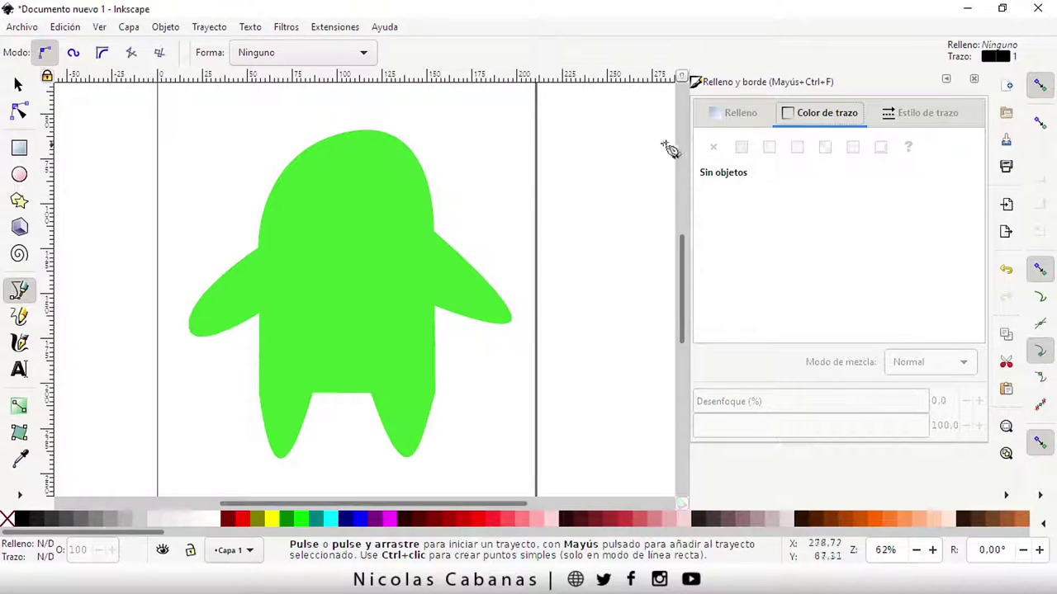
click(728, 121)
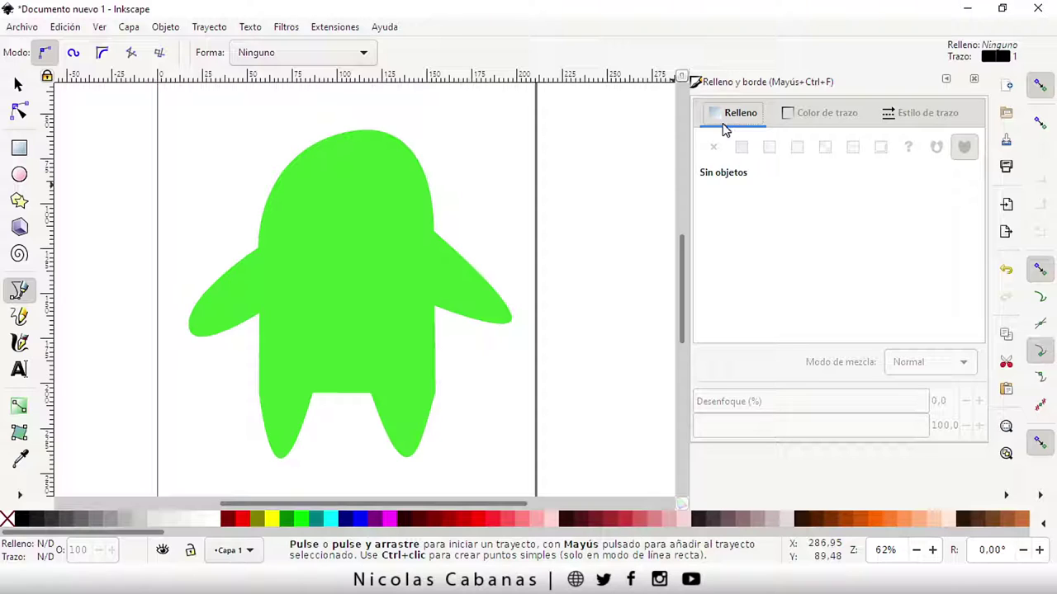
click(362, 196)
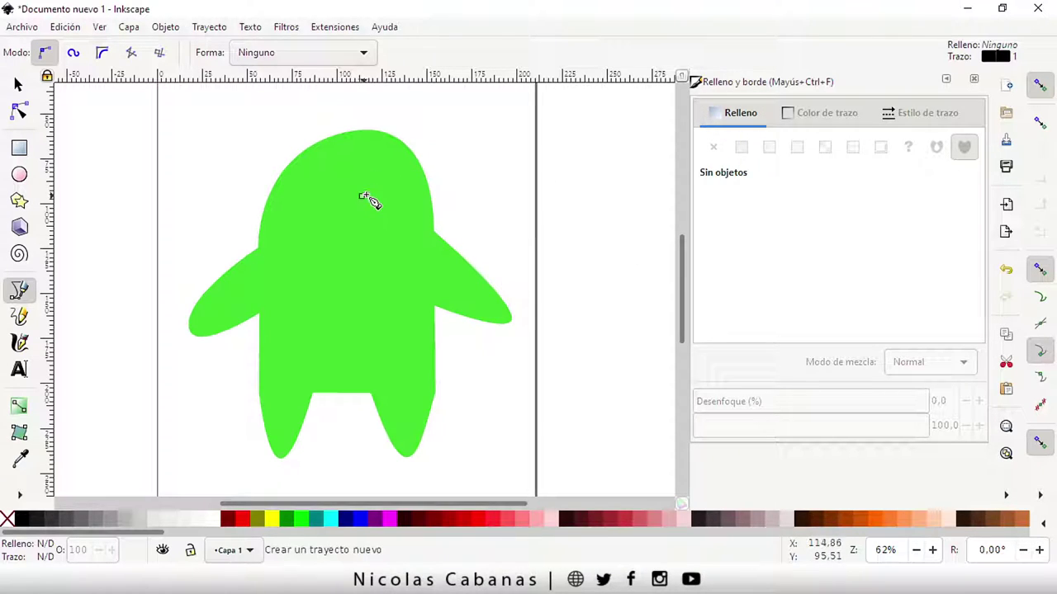
click(442, 170)
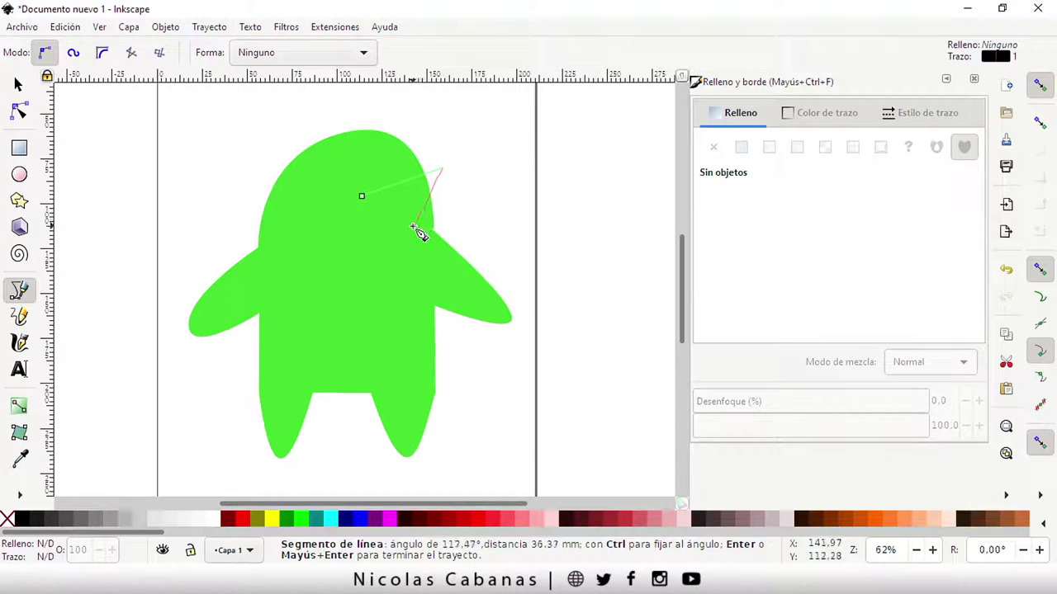
drag(413, 227, 372, 235)
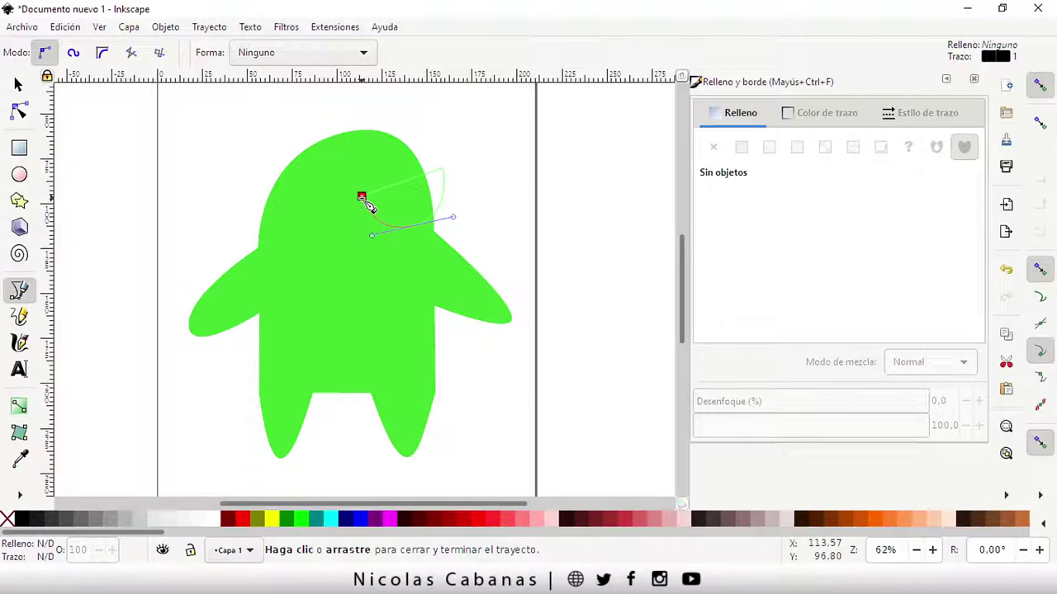
click(363, 198)
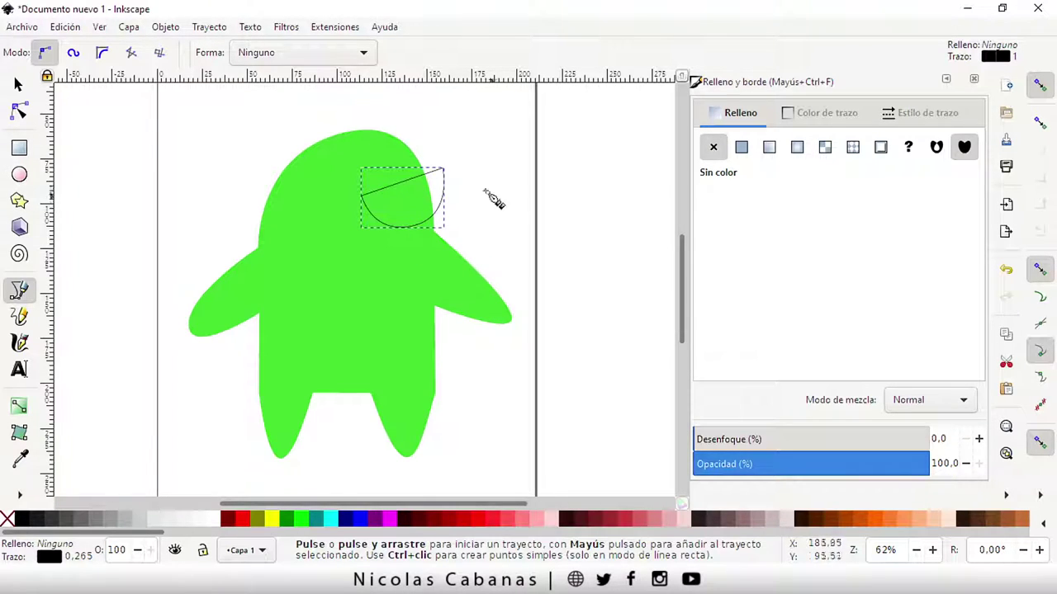
click(742, 149)
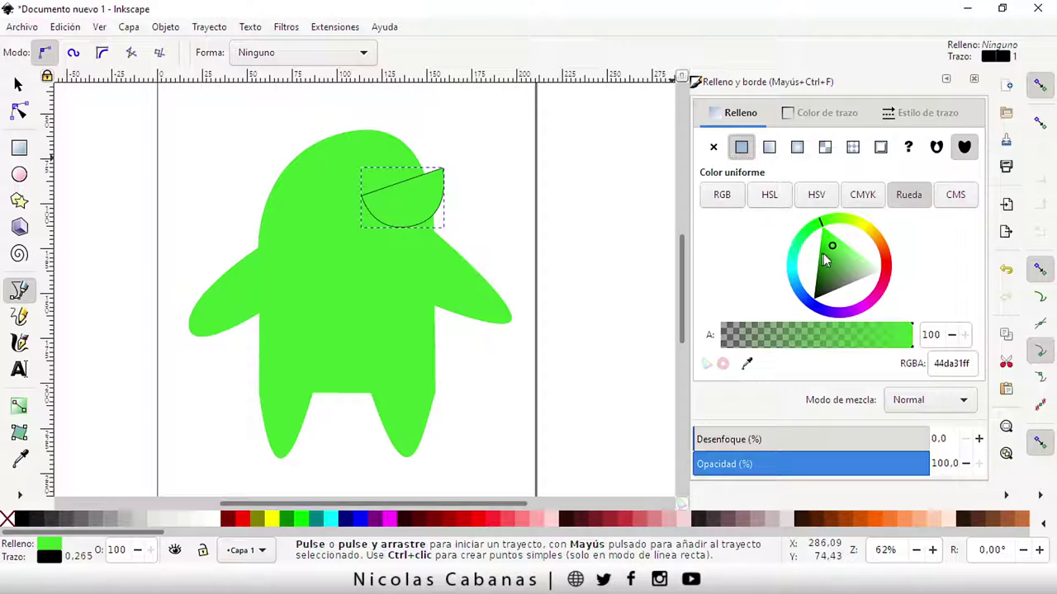
Set the half-moon eye's fill colour to white (ffffffff).
mouse_move(858, 266)
mouse_down()
mouse_move(875, 268)
mouse_move(851, 248)
mouse_move(885, 279)
mouse_move(824, 231)
mouse_up()
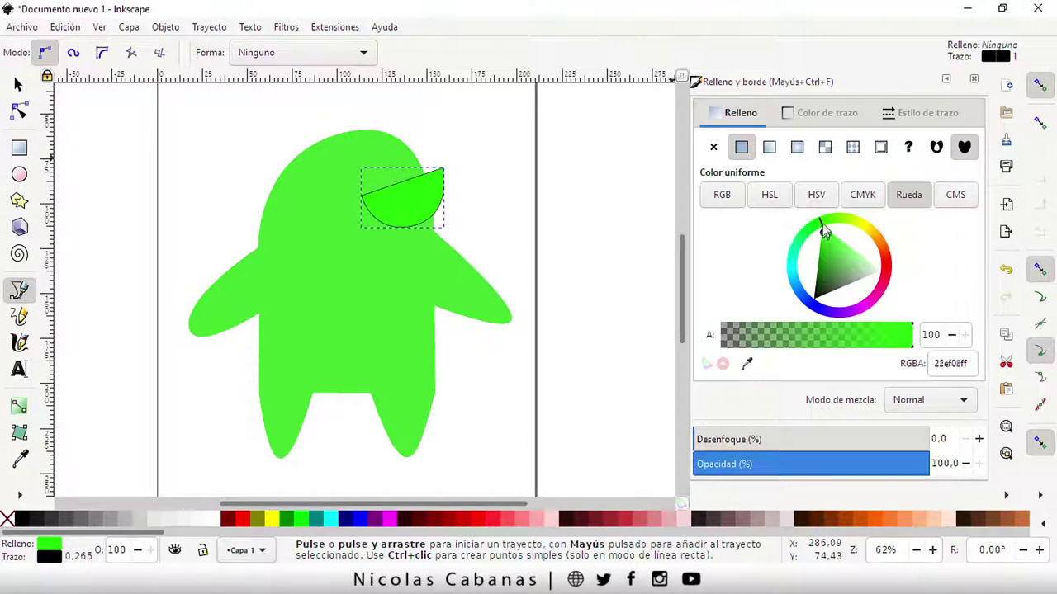
mouse_move(800, 250)
mouse_down()
mouse_move(820, 256)
mouse_move(867, 237)
mouse_move(838, 266)
mouse_up()
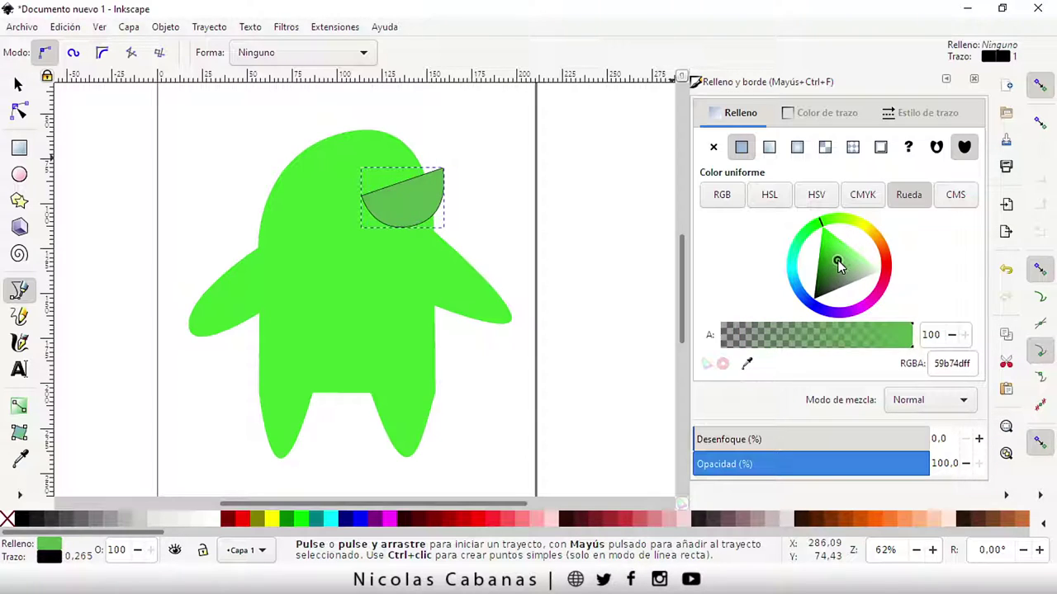
mouse_move(839, 265)
mouse_down()
mouse_move(821, 230)
mouse_move(826, 288)
mouse_move(813, 303)
mouse_move(875, 269)
mouse_move(888, 276)
mouse_up()
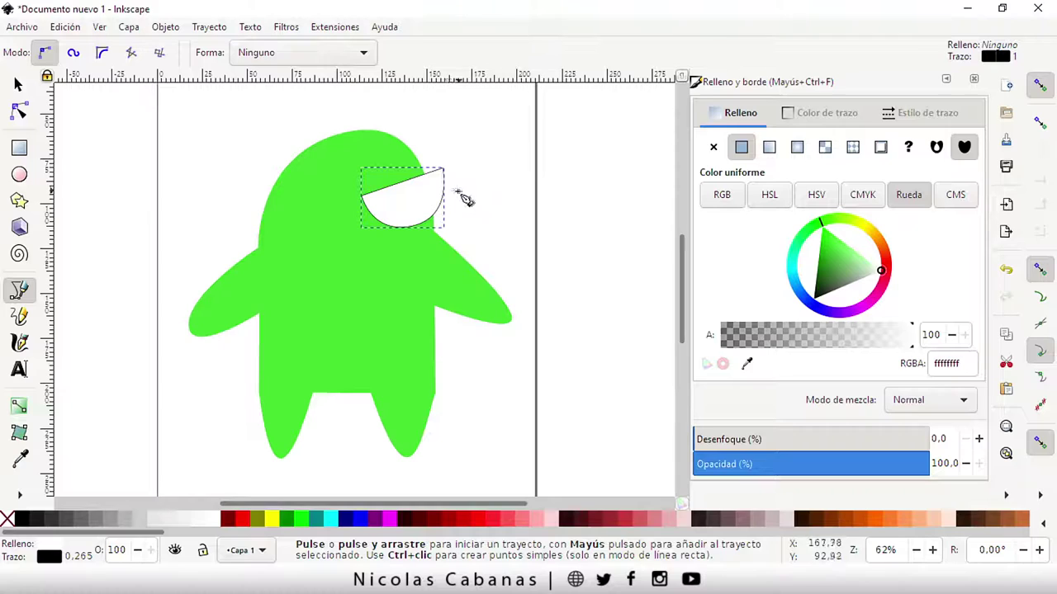
click(813, 114)
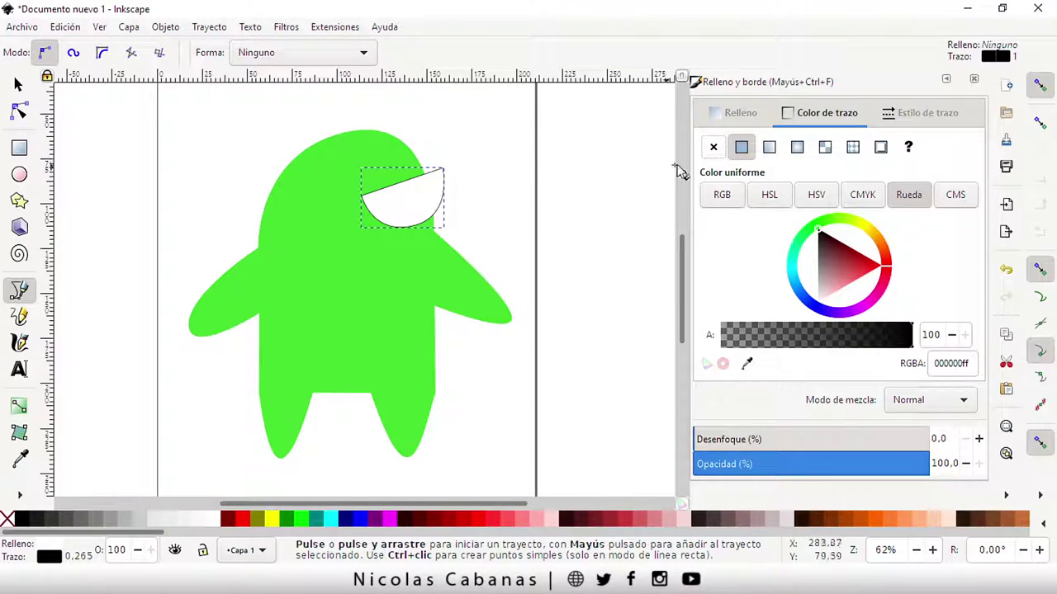
Give the eye a flat dark green outline (238c23ff).
click(713, 149)
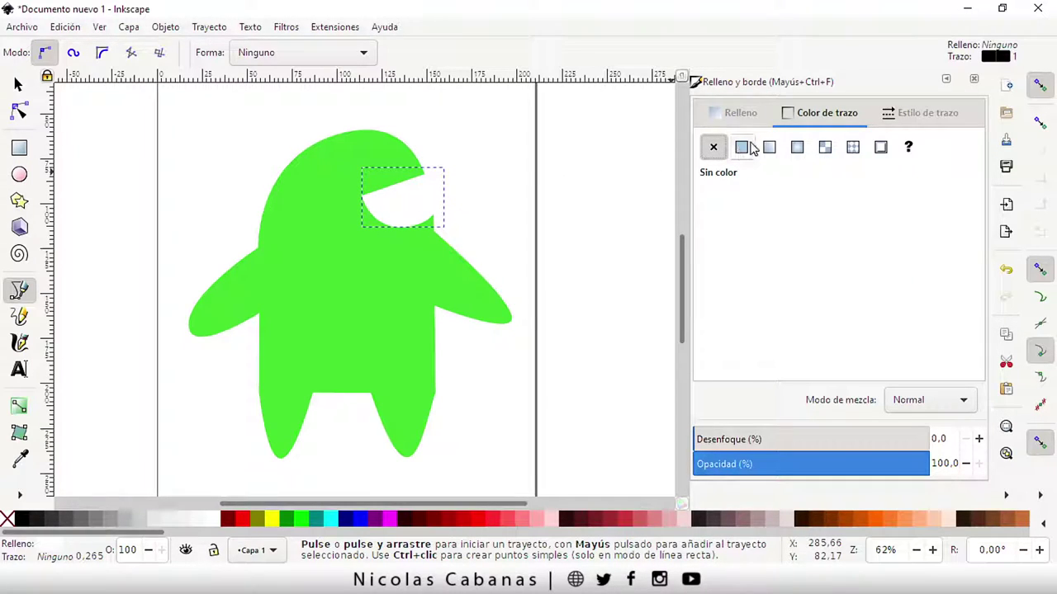
click(742, 147)
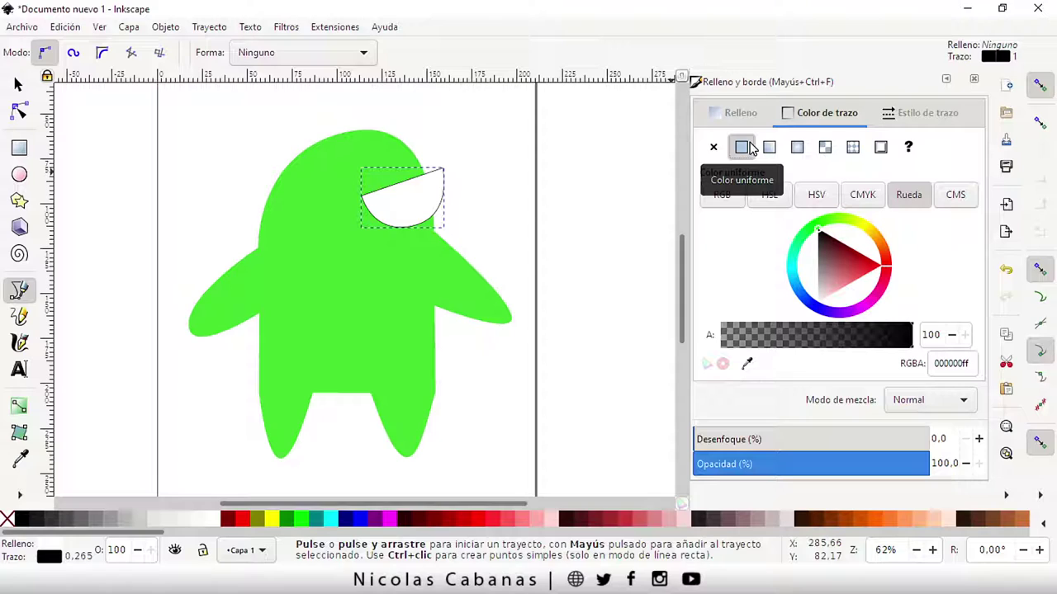
click(822, 225)
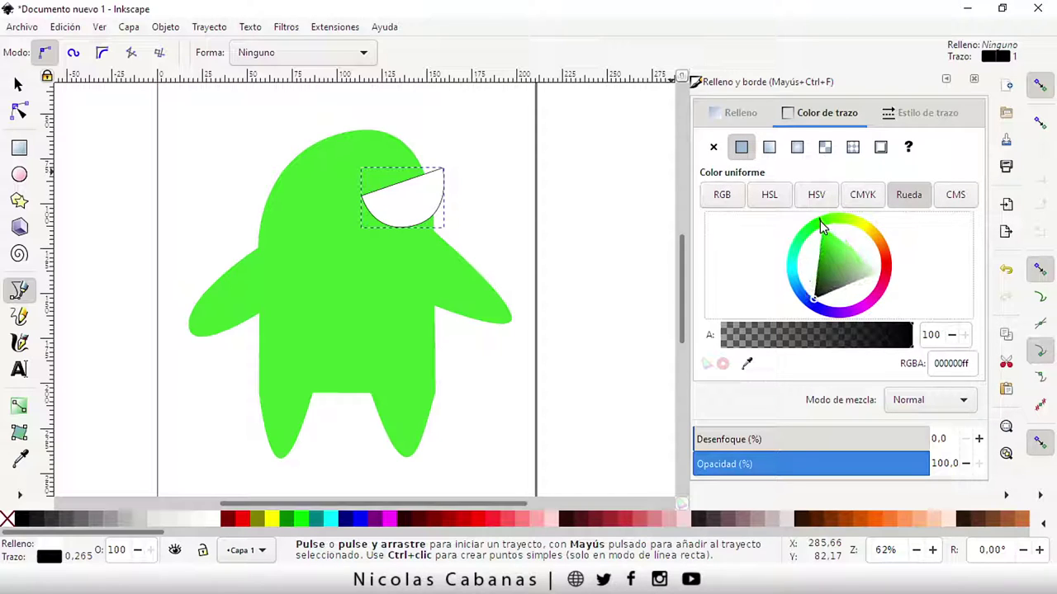
drag(816, 228, 815, 226)
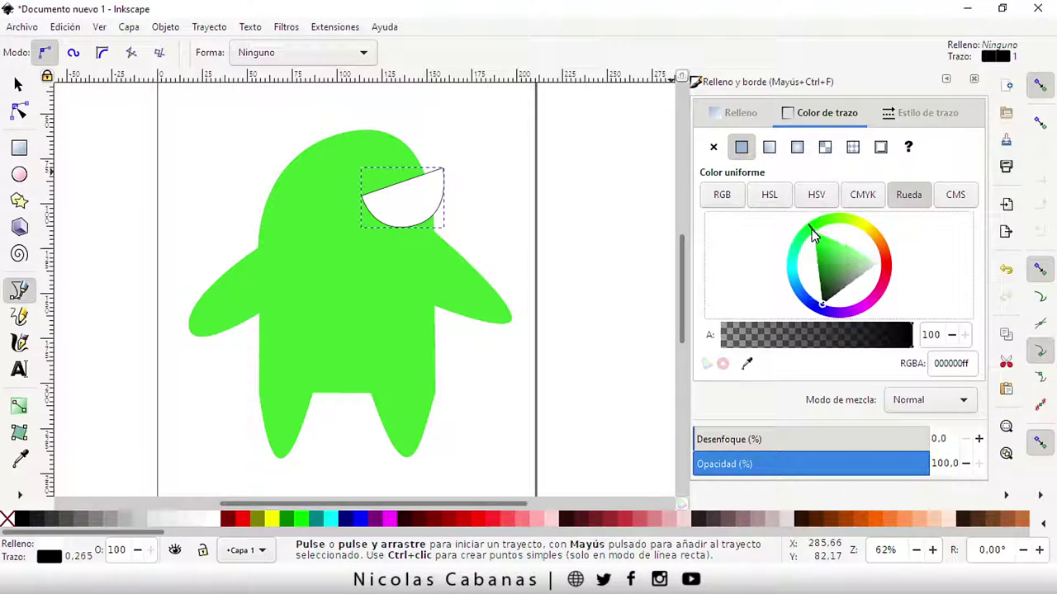
drag(829, 281, 828, 273)
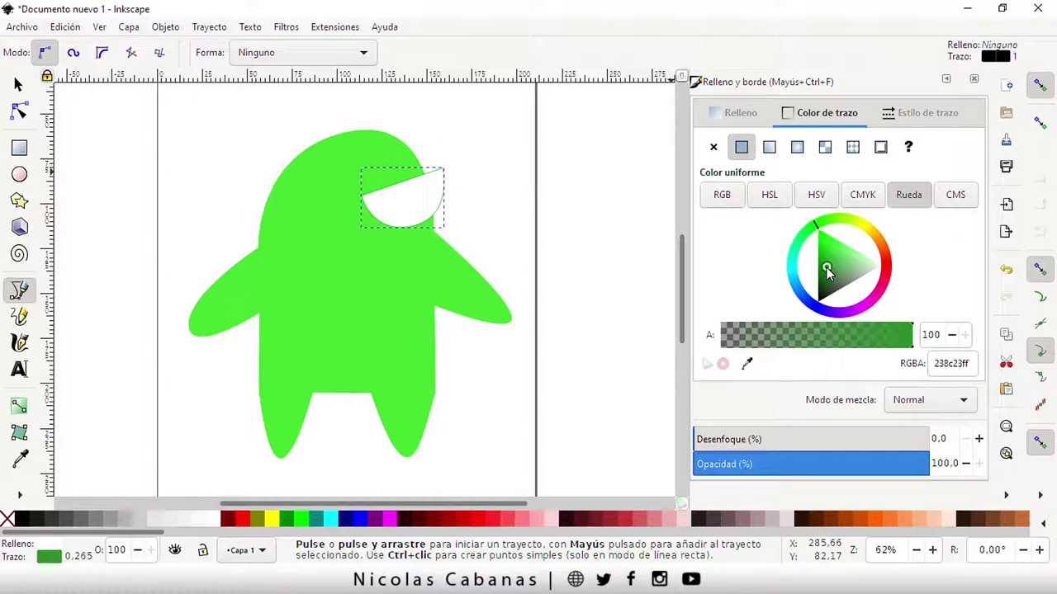
click(913, 119)
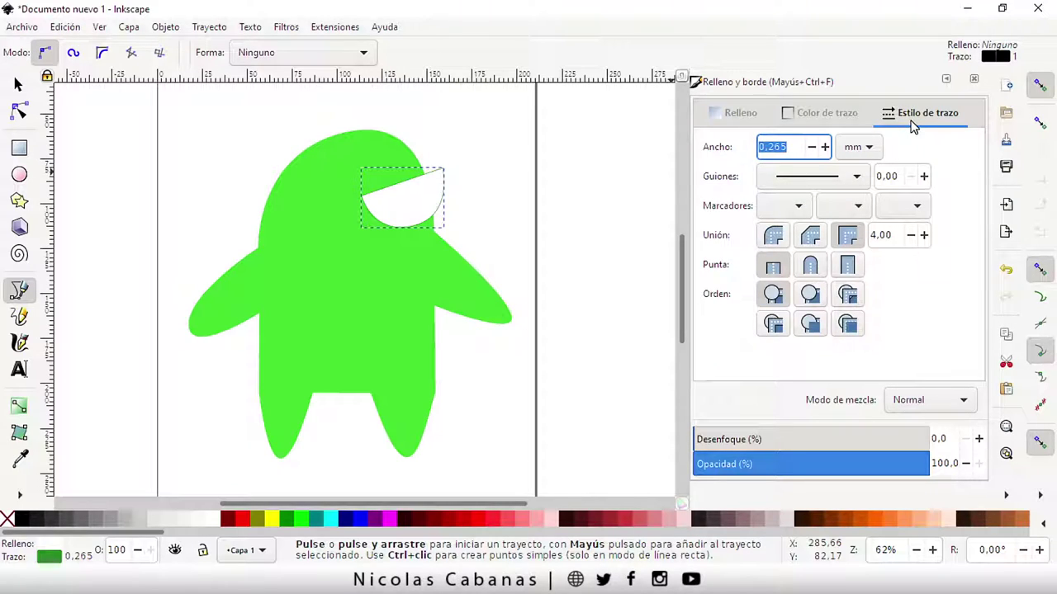
Set the right eye's outline width to 3 mm.
click(824, 146)
click(824, 147)
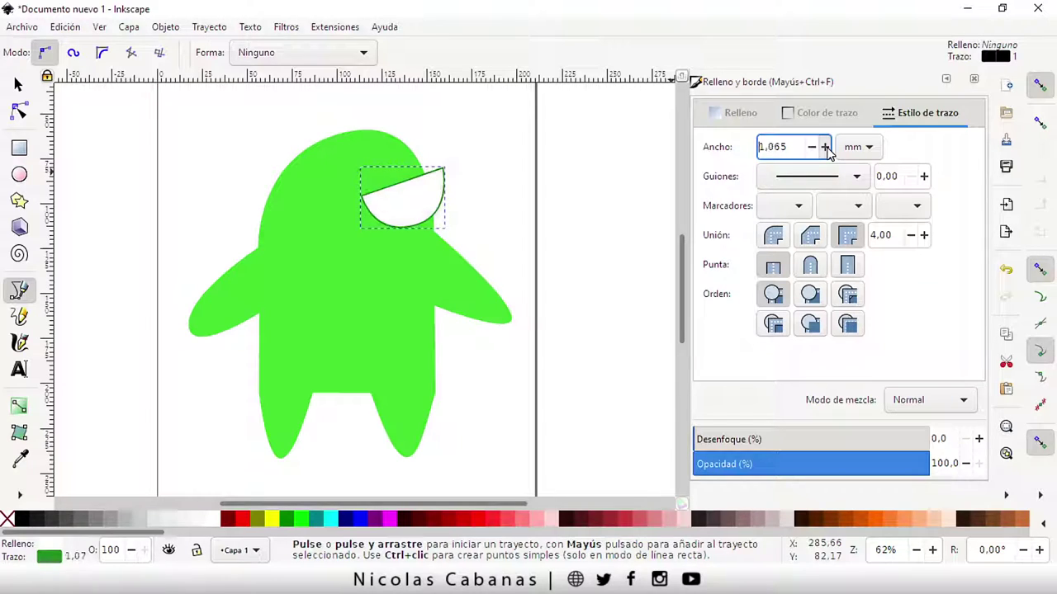
click(825, 147)
click(824, 147)
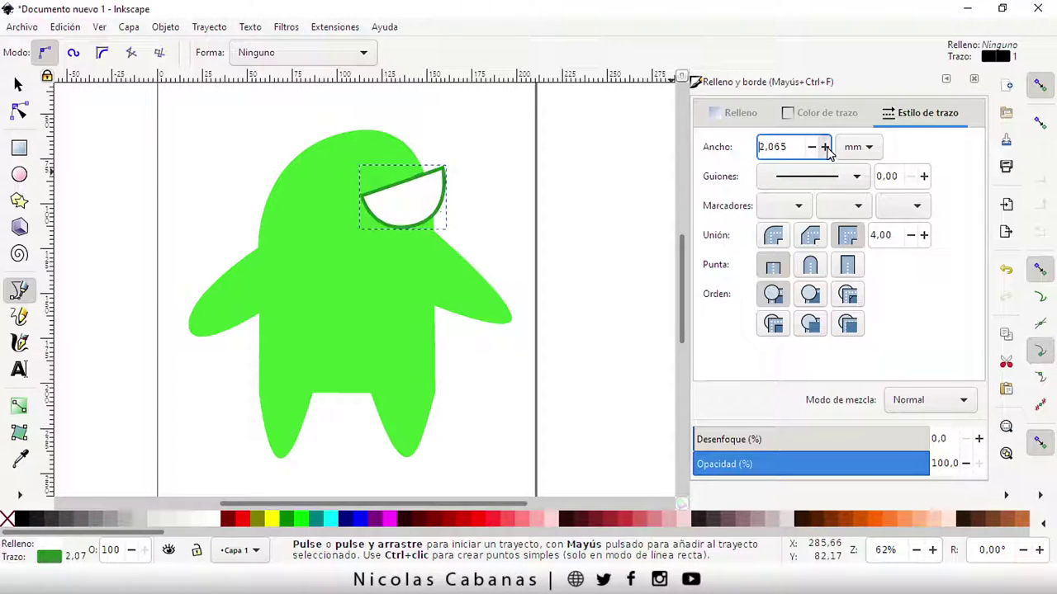
click(825, 147)
click(825, 146)
drag(794, 147, 730, 151)
text(3)
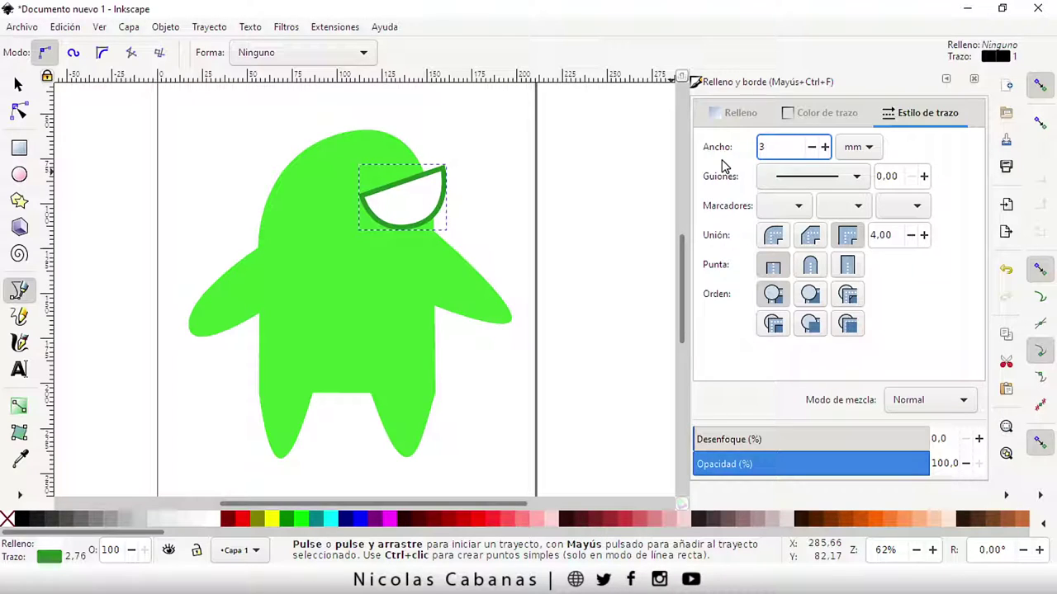
key(Return)
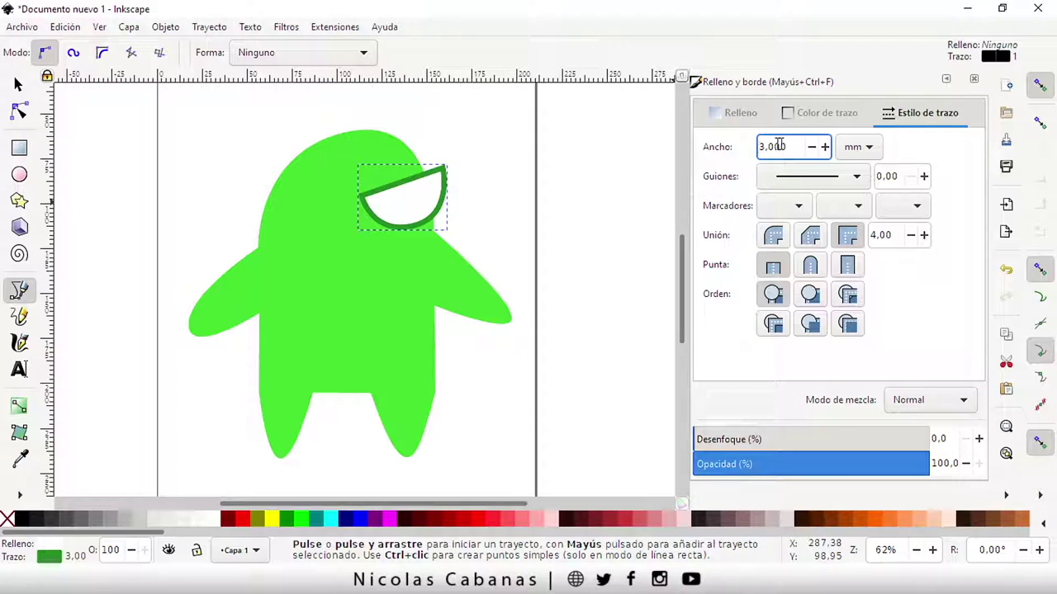
Confirm the eye's stroke colour and white fill, then begin the left eye path.
click(815, 115)
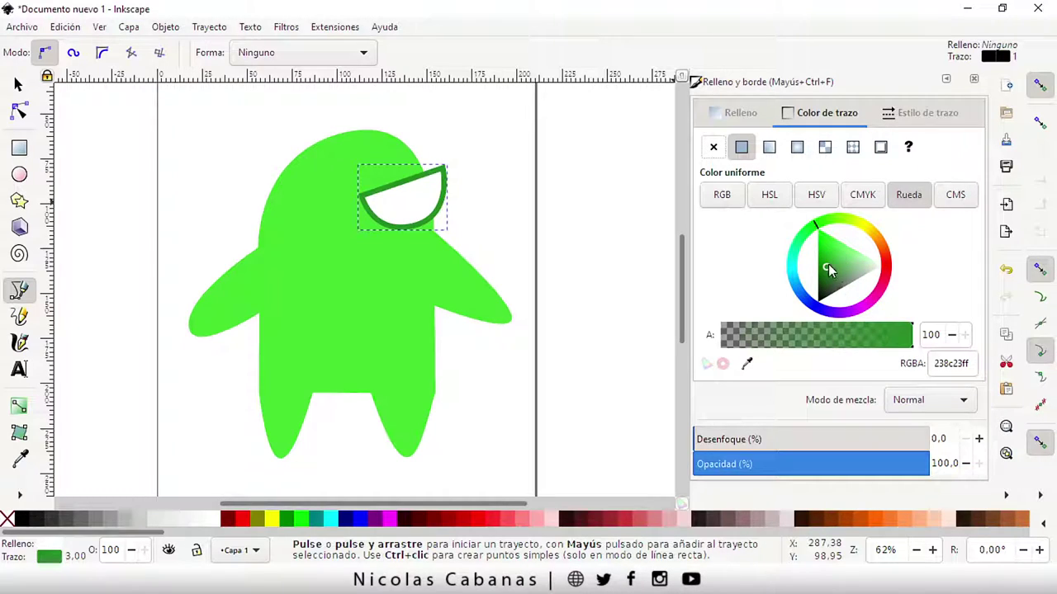
click(741, 113)
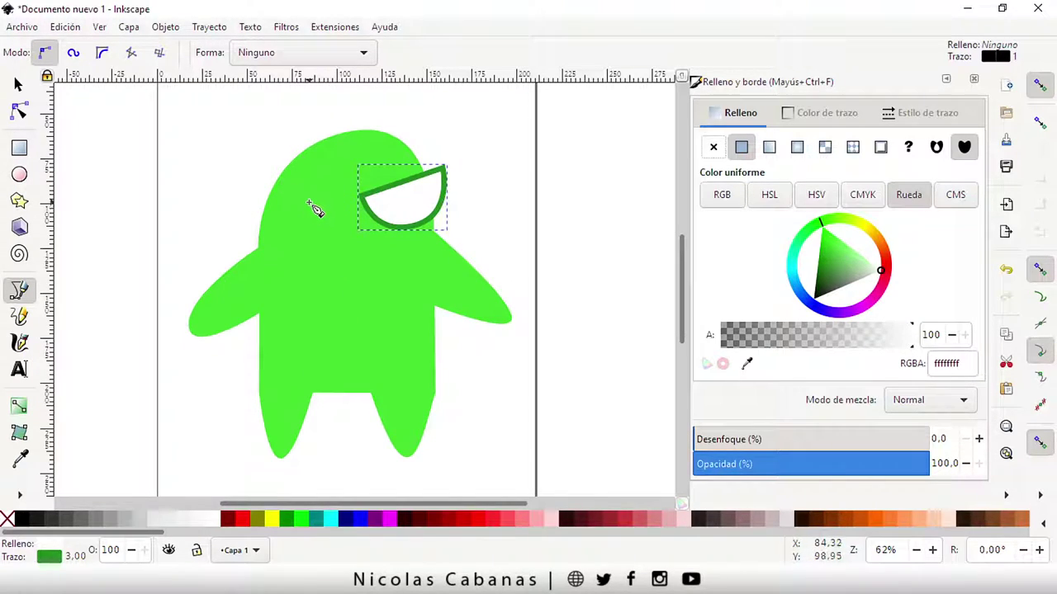
click(309, 201)
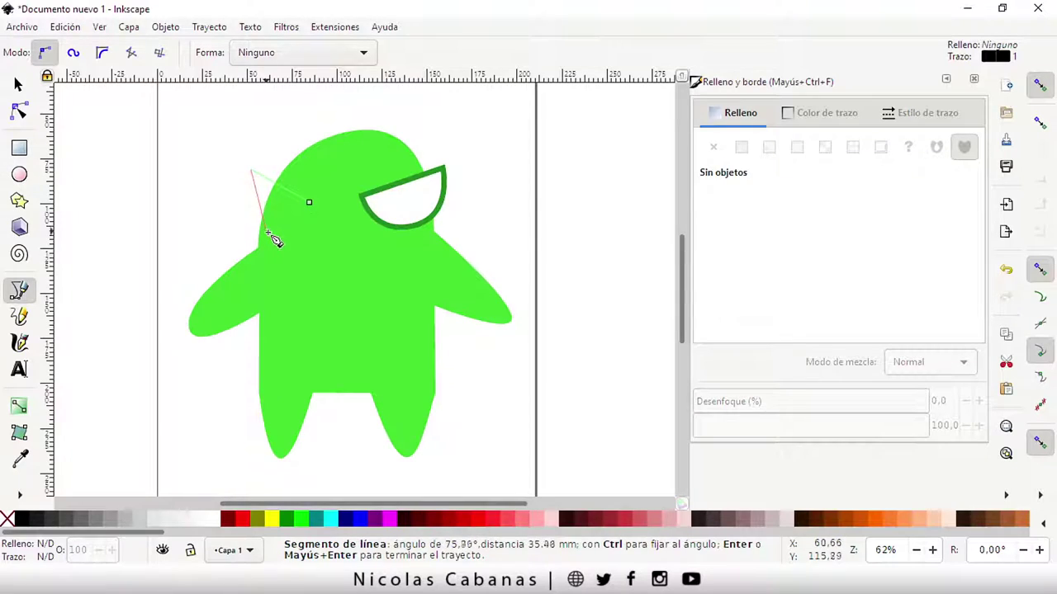
Close the left half-moon eye path and move it into place.
drag(269, 233, 299, 235)
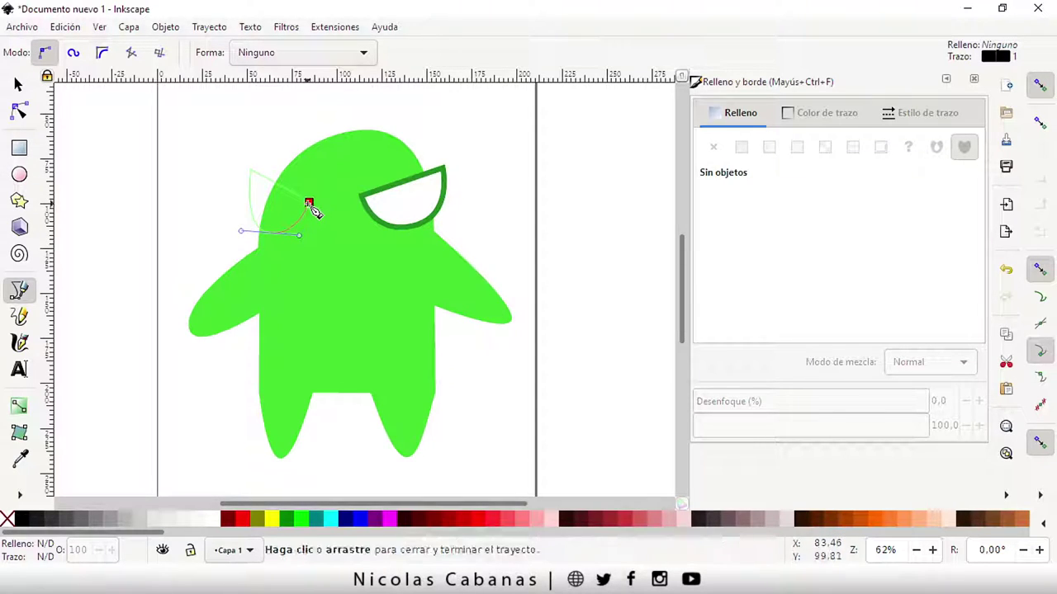
click(308, 203)
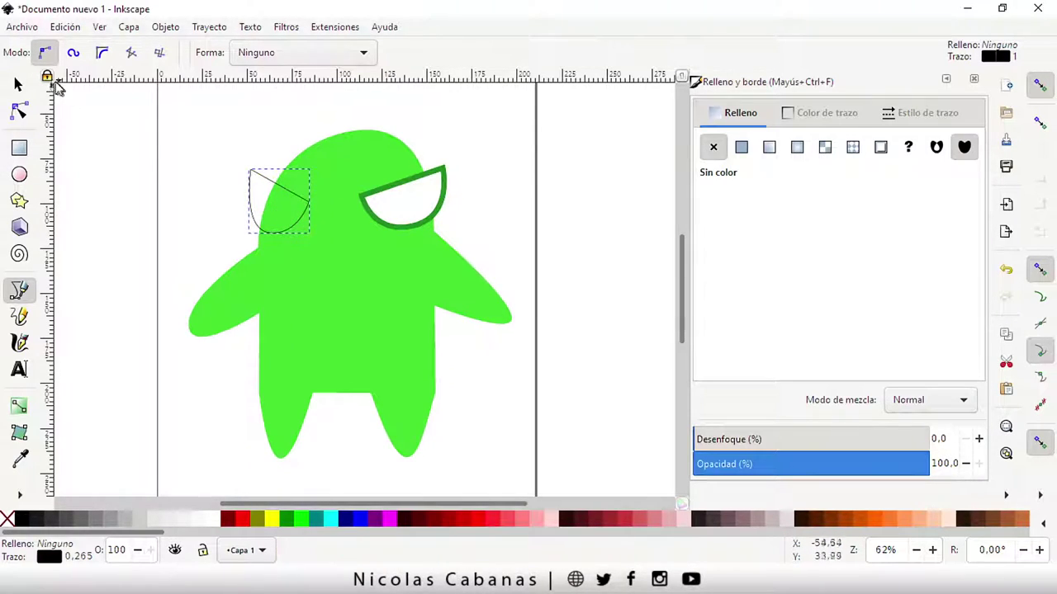
click(22, 85)
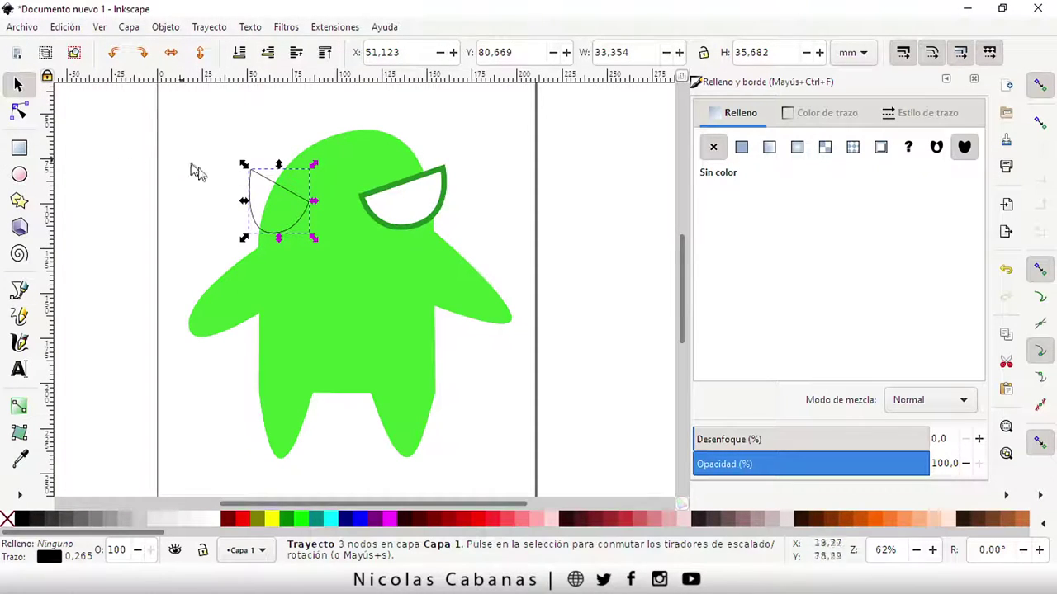
drag(271, 183, 289, 177)
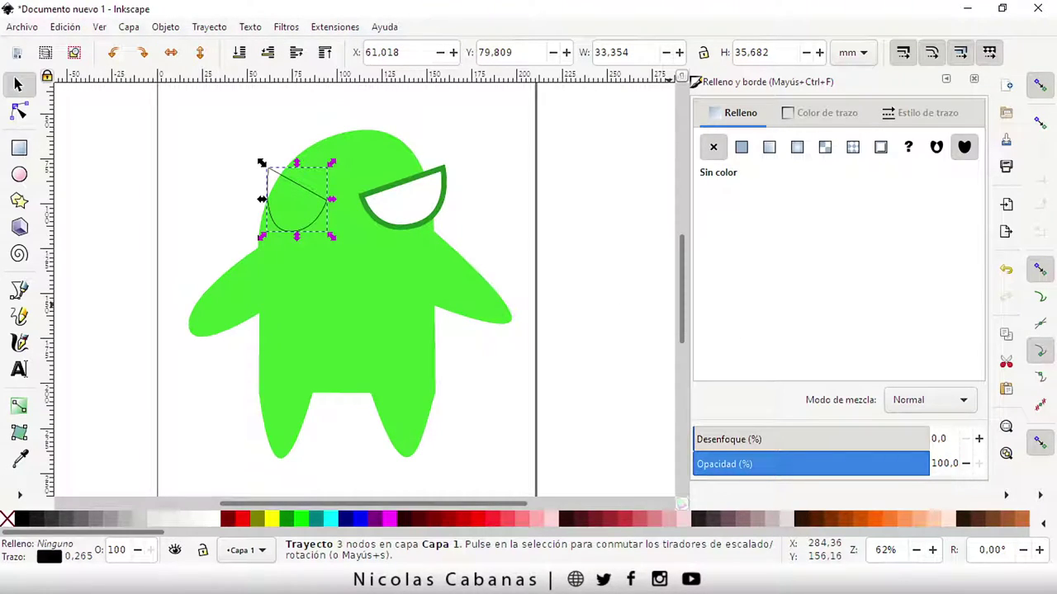
Undo the accidental body move and reselect the left eye shape.
key(ctrl+z)
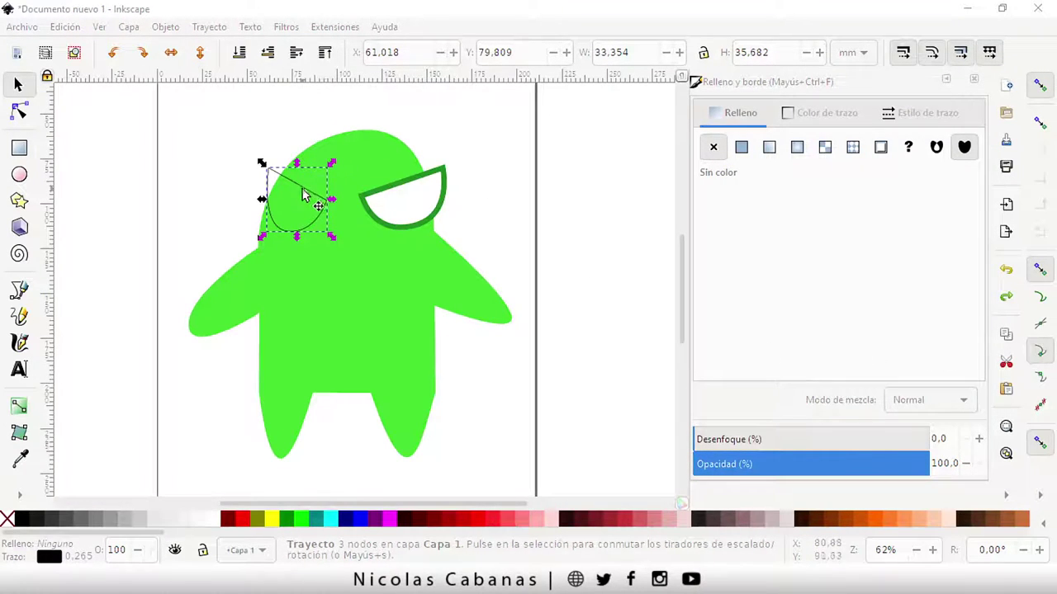
drag(293, 196, 304, 198)
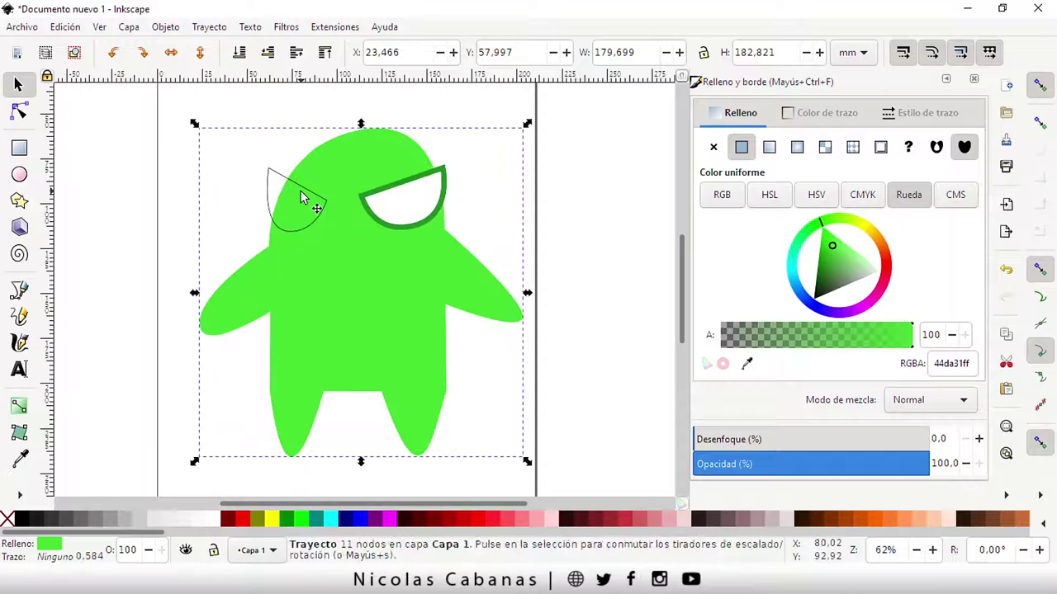
click(73, 29)
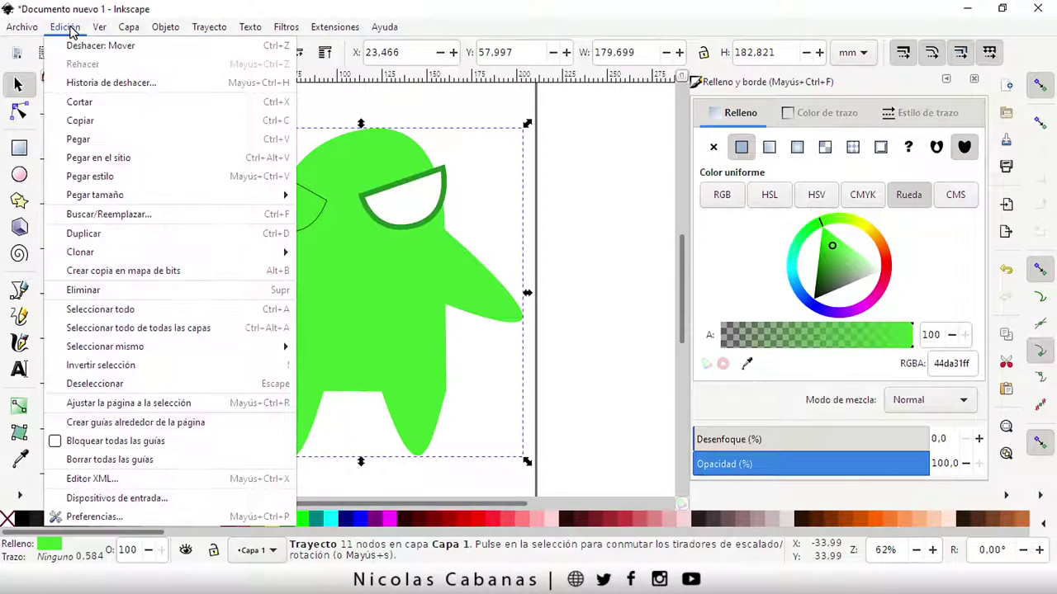
click(80, 45)
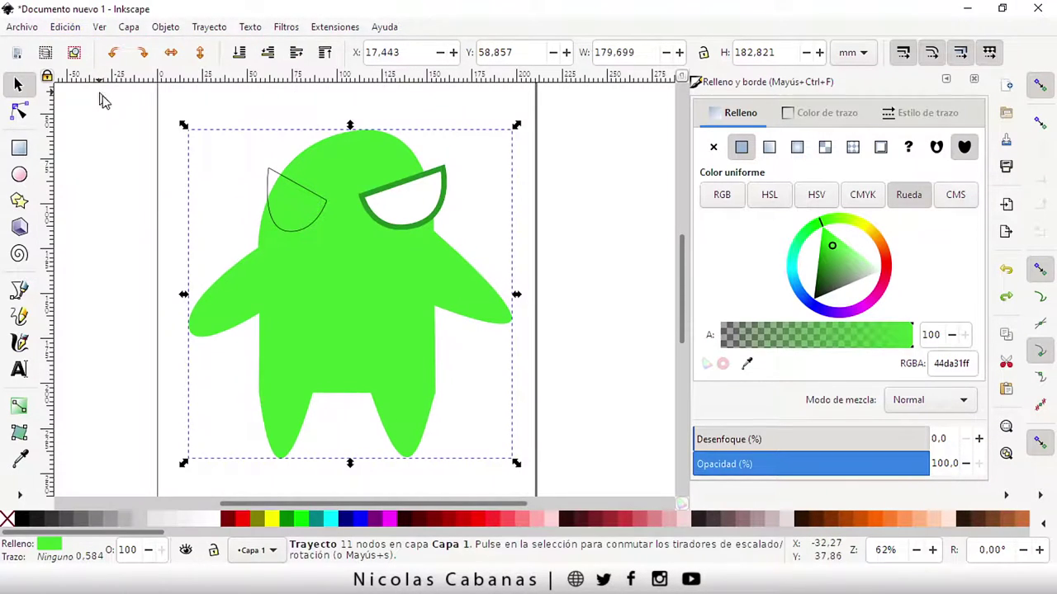
click(275, 175)
click(275, 175)
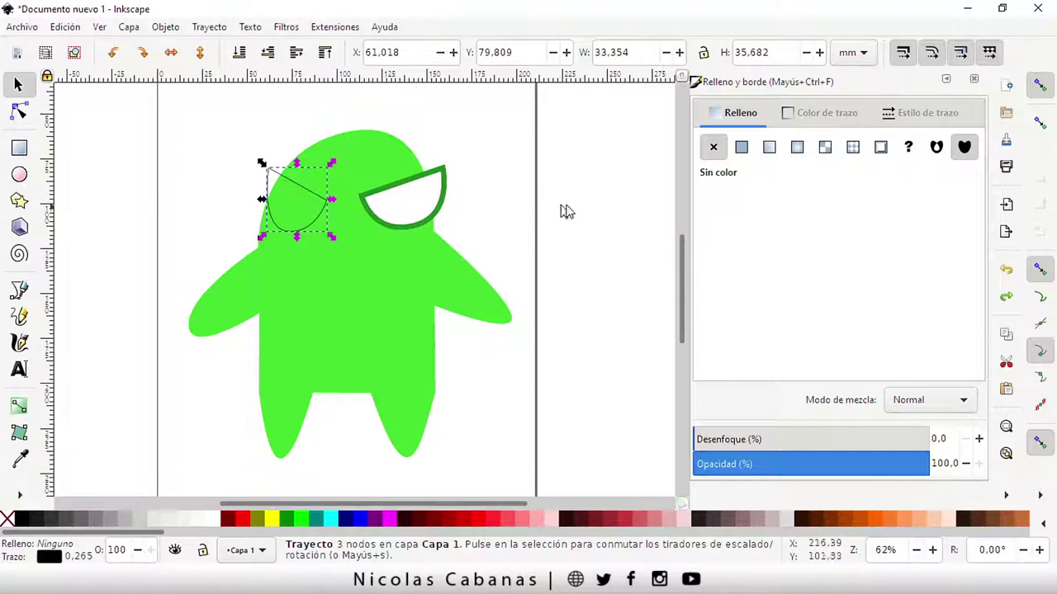
Give the left eye a flat white fill and a 3 mm dark green outline.
click(741, 147)
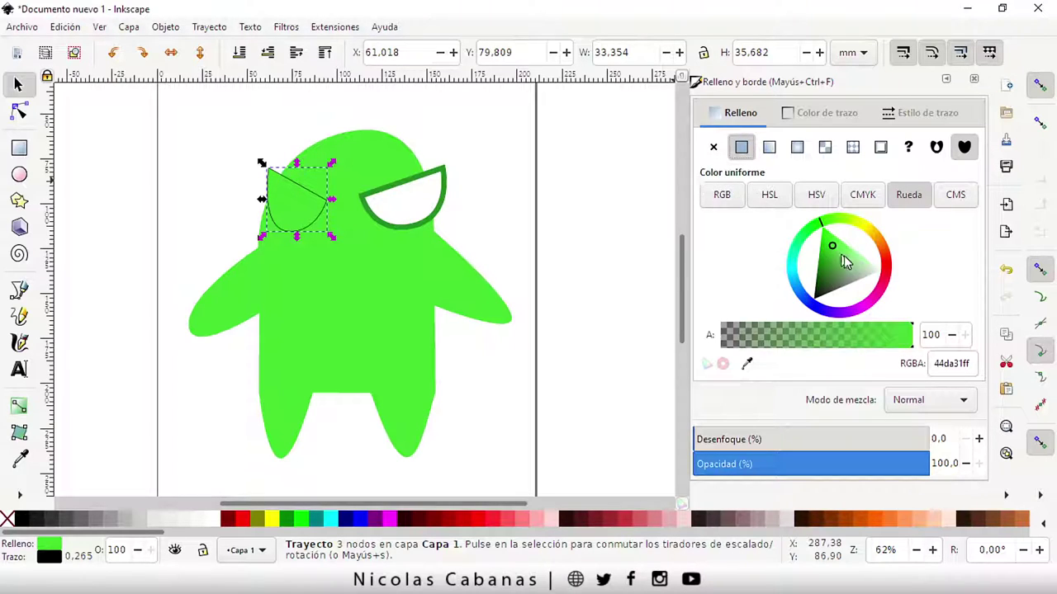
drag(835, 251, 890, 275)
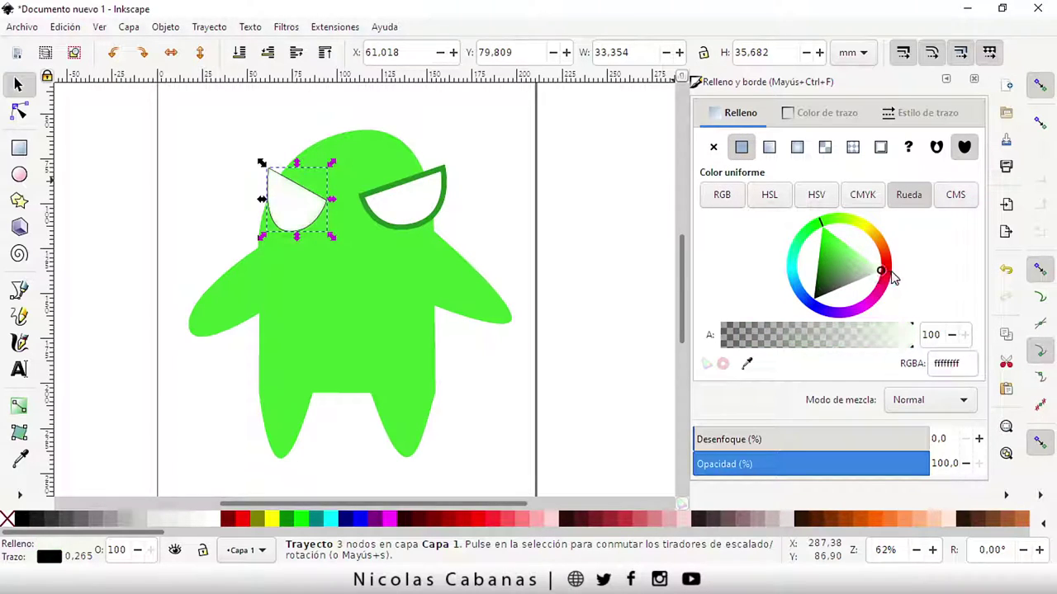
click(809, 115)
drag(839, 228, 823, 227)
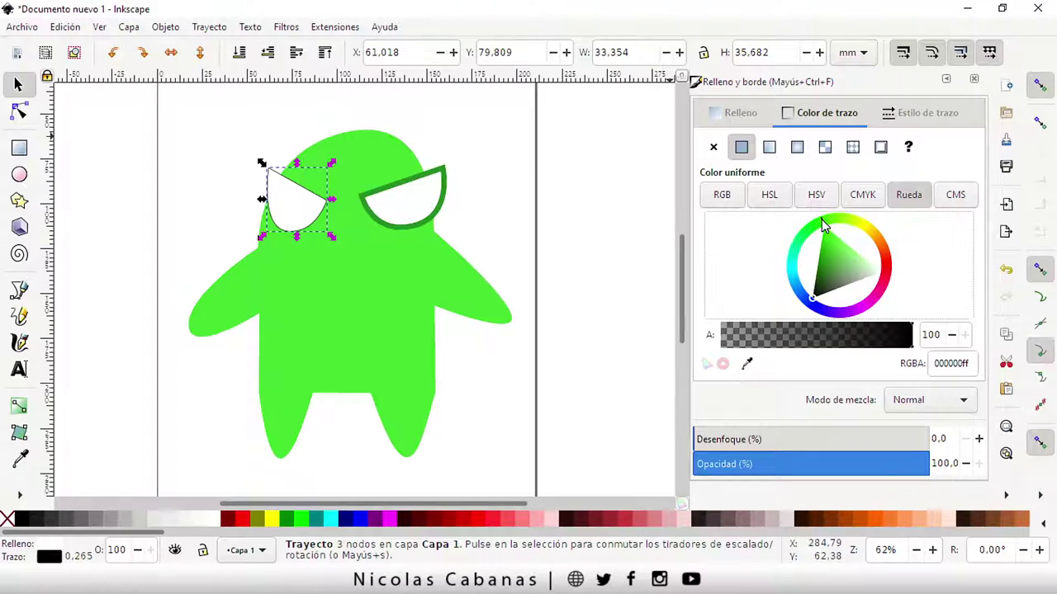
mouse_move(839, 273)
mouse_down()
mouse_move(847, 259)
mouse_move(833, 273)
mouse_up()
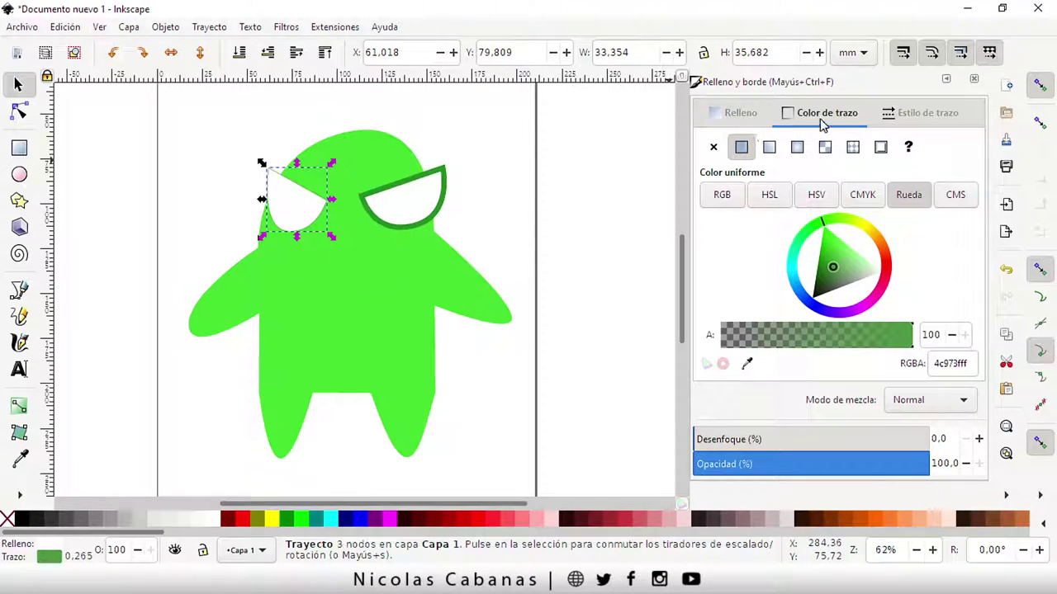
drag(834, 271, 831, 279)
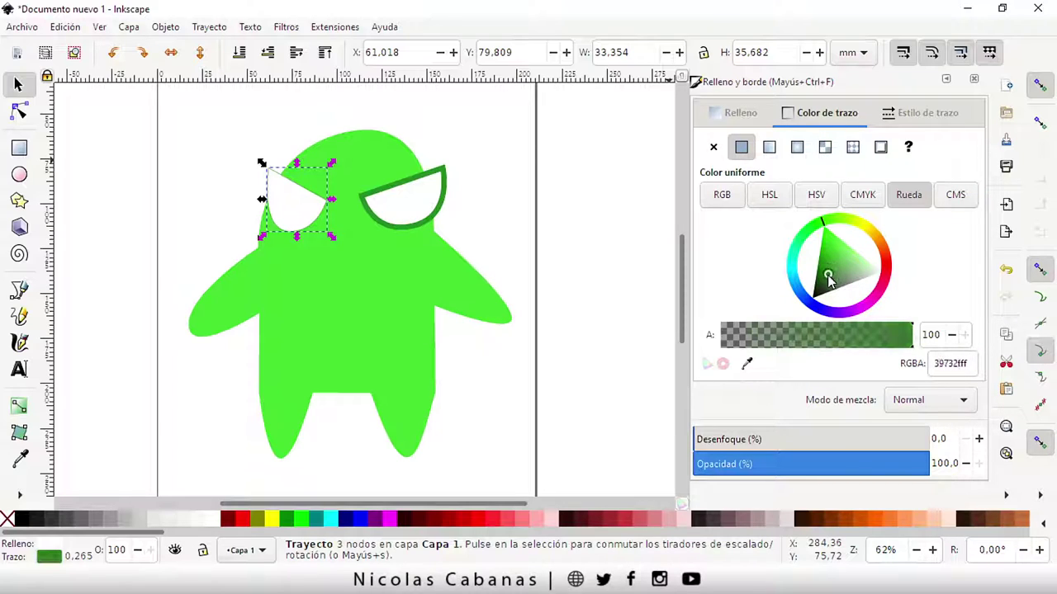
click(902, 118)
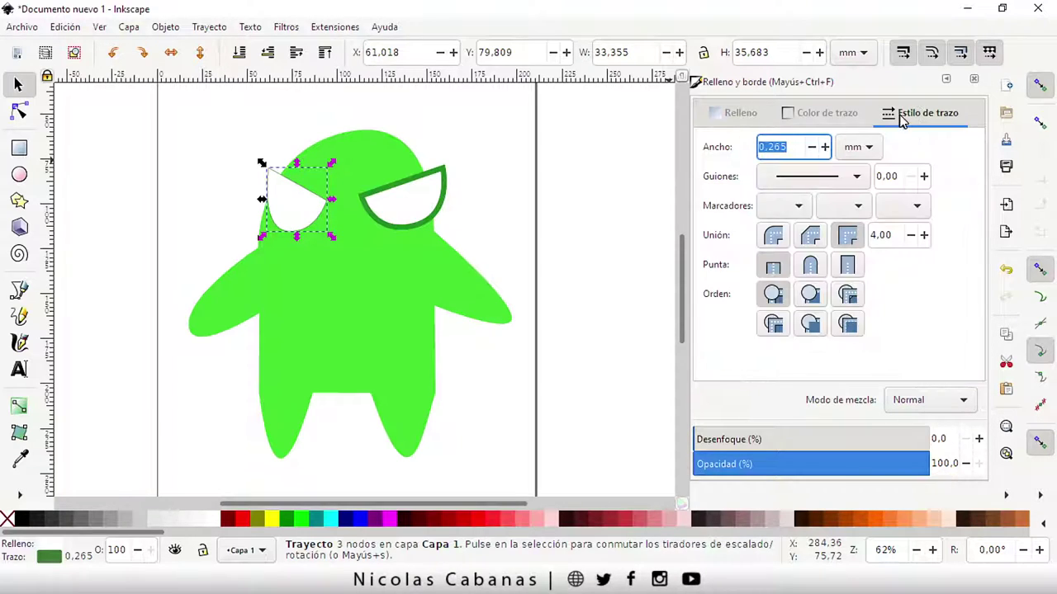
drag(795, 146, 737, 158)
text(3)
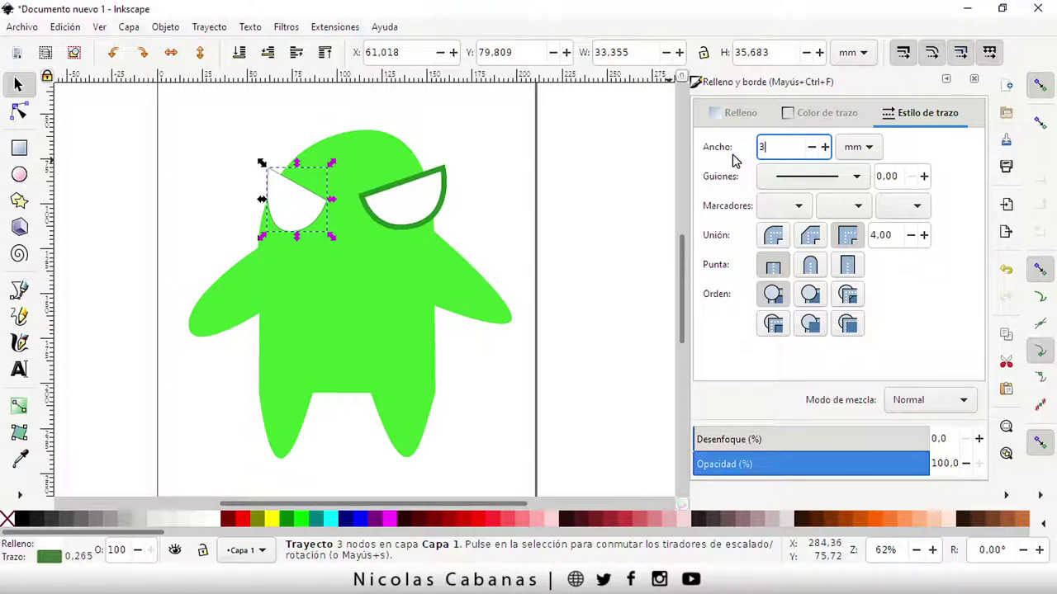
key(Return)
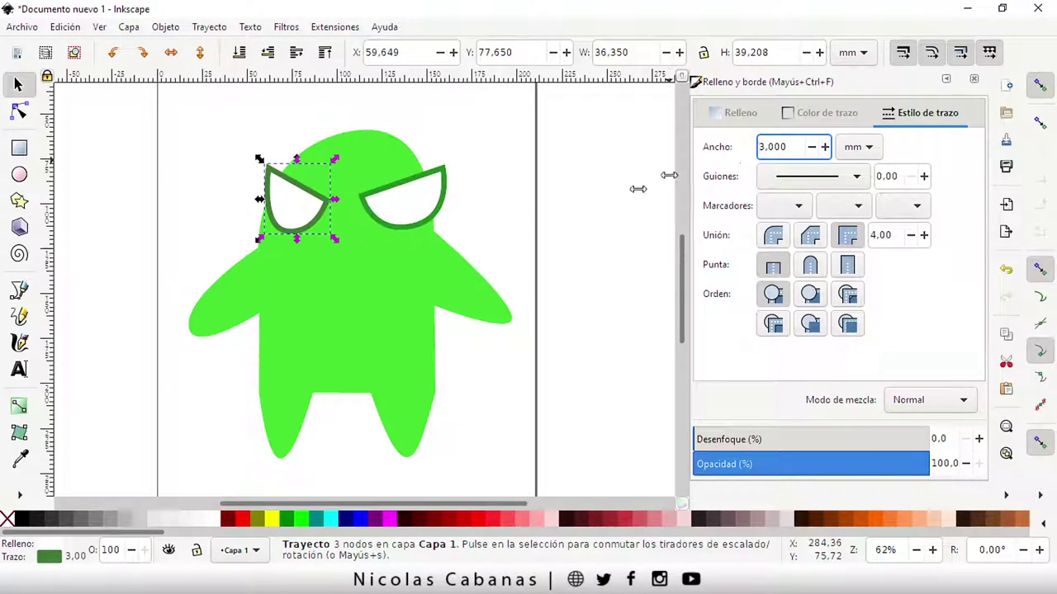
Nudge the right eye slightly down and to the left.
click(474, 200)
drag(391, 207, 377, 219)
click(483, 207)
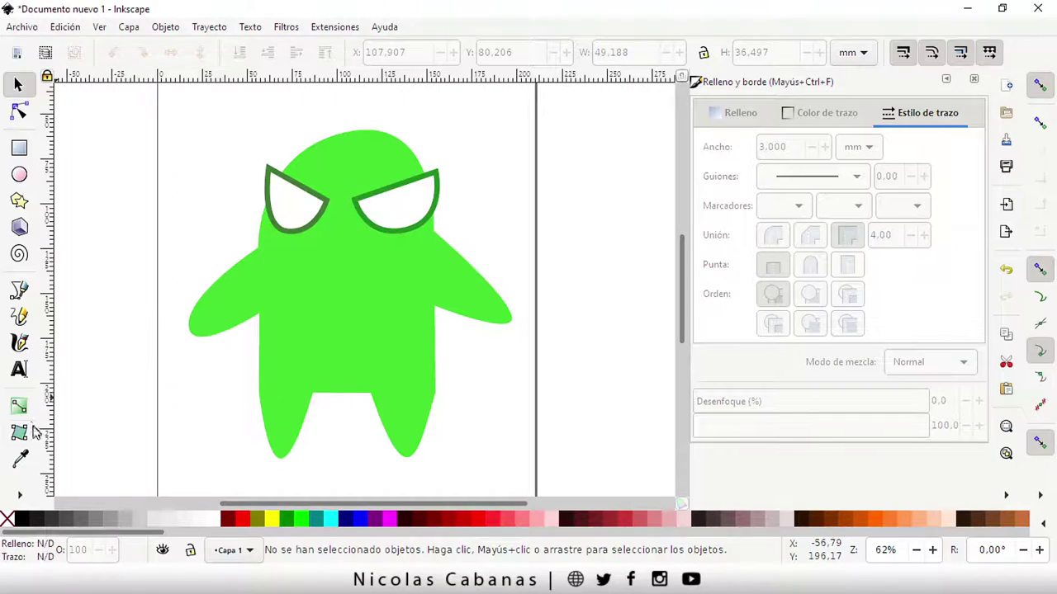
click(19, 290)
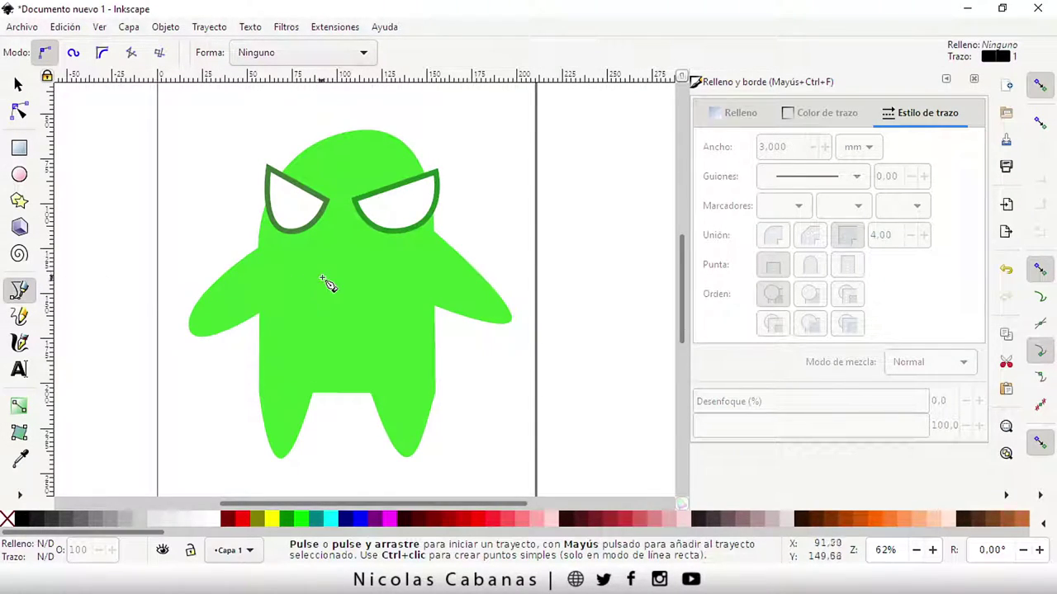
Draw a closed mouth path with a three-point dipped top and a curved bottom edge.
click(296, 263)
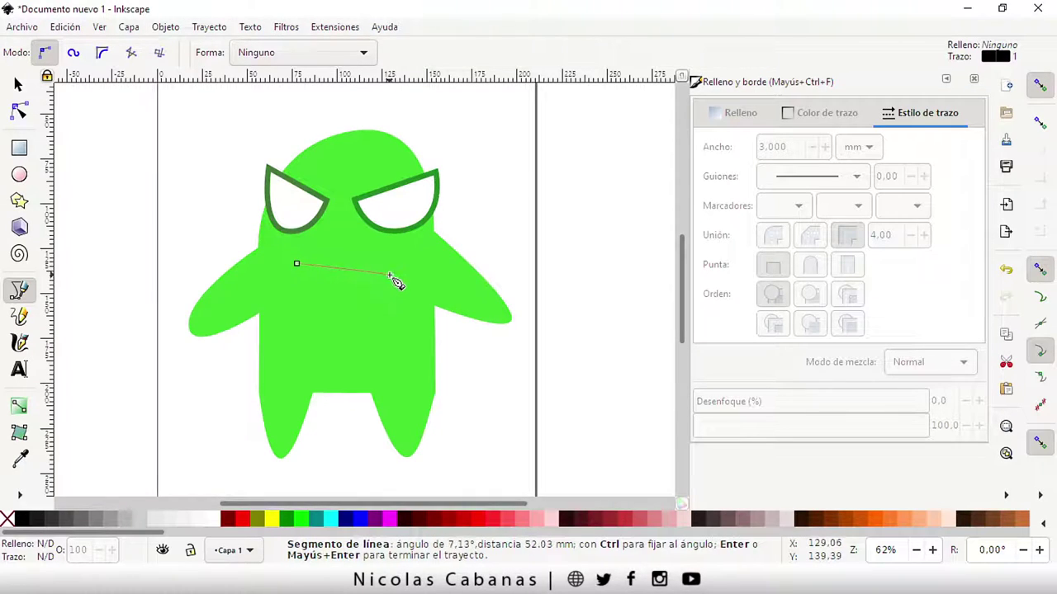
click(349, 282)
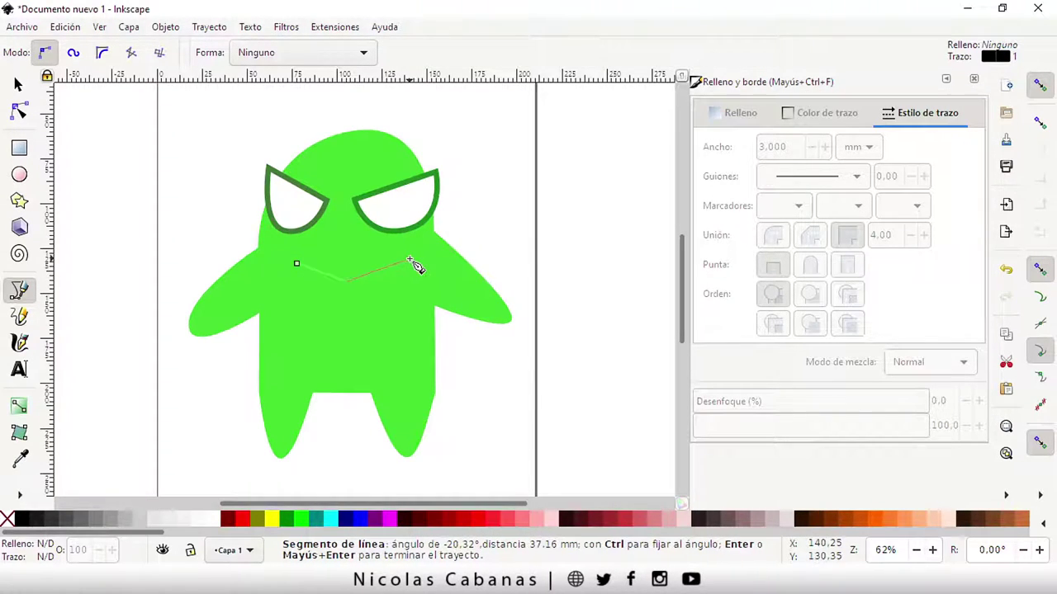
click(407, 260)
drag(356, 329, 297, 328)
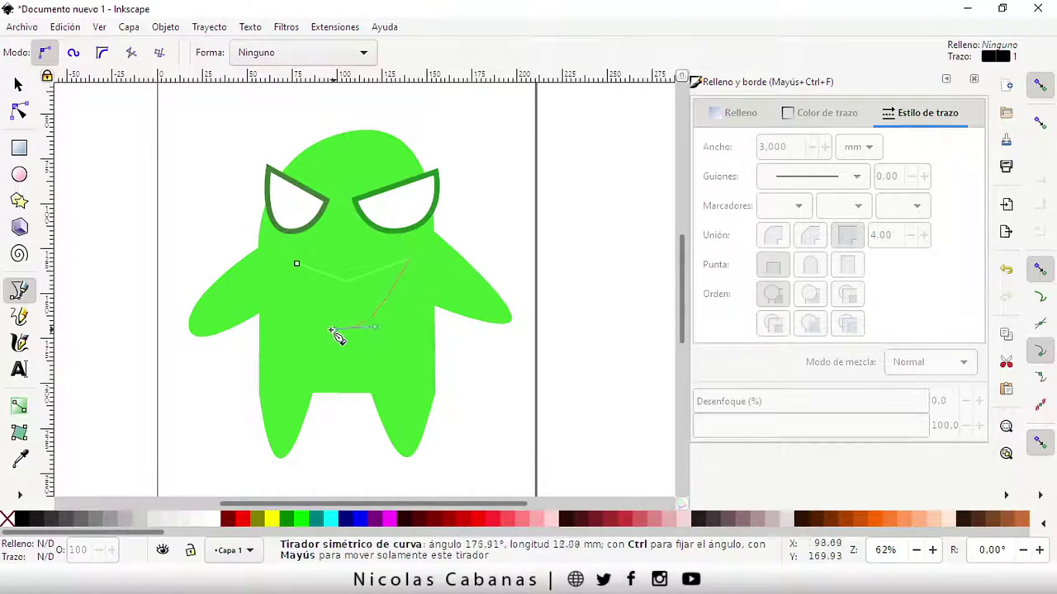
click(297, 263)
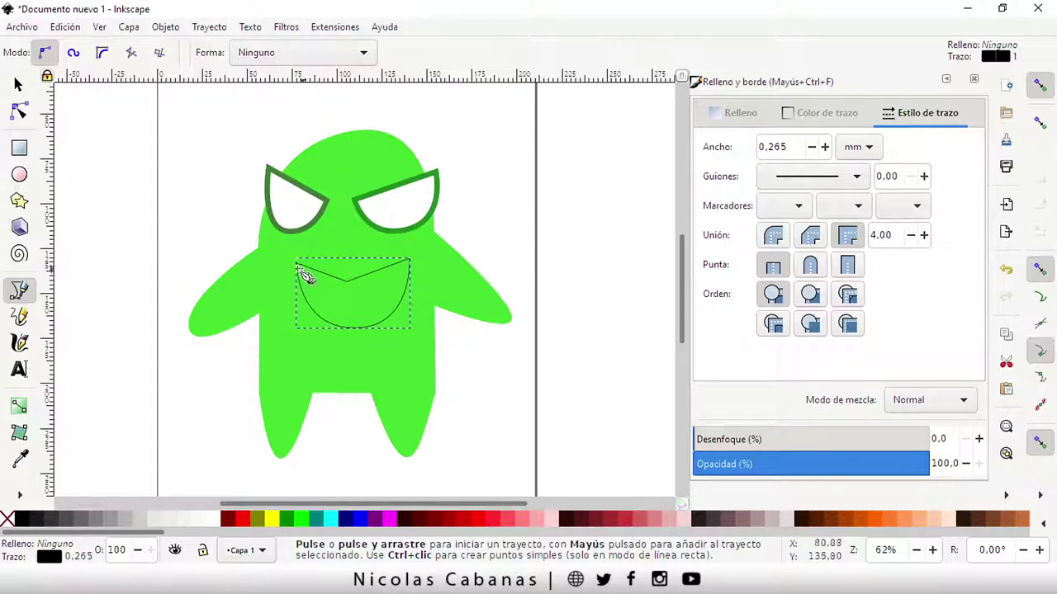
click(739, 114)
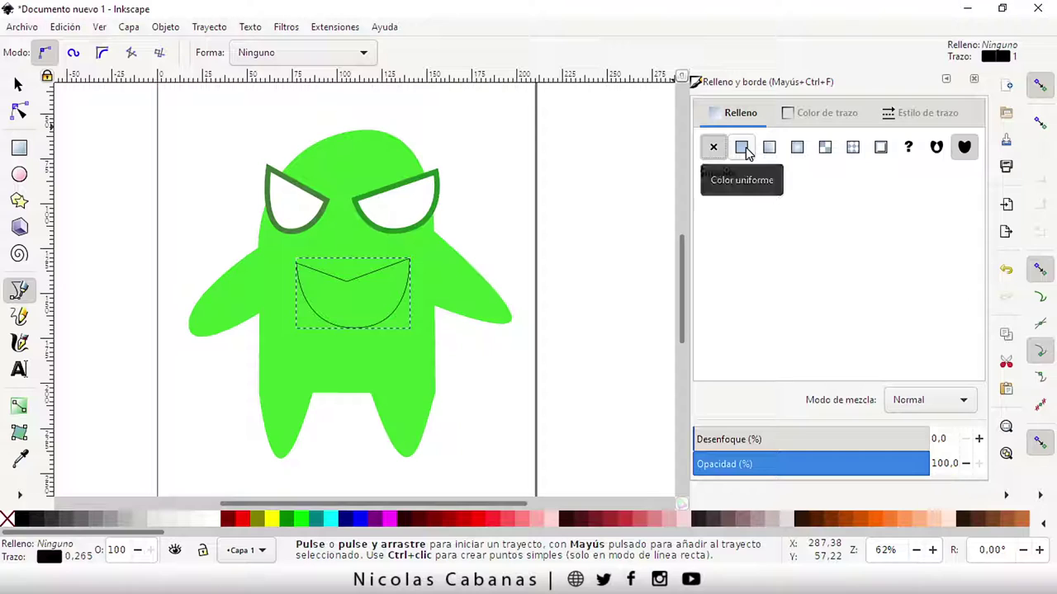
Give the mouth a flat white fill and set its stroke paint to none.
click(742, 147)
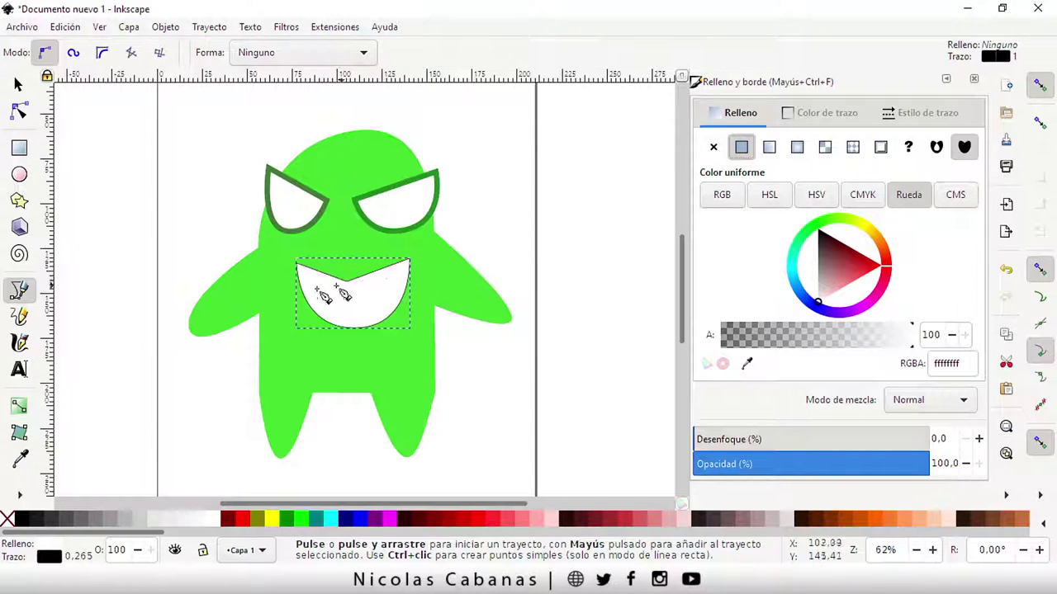
click(832, 113)
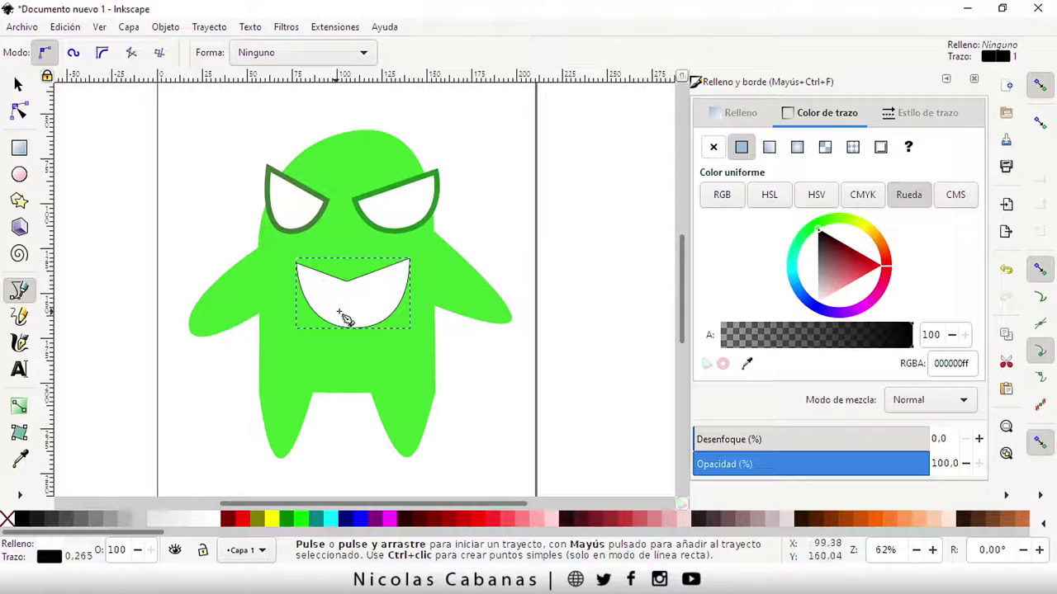
ctrl+scroll(322, 302, up, 2)
ctrl+scroll(303, 260, up, 1)
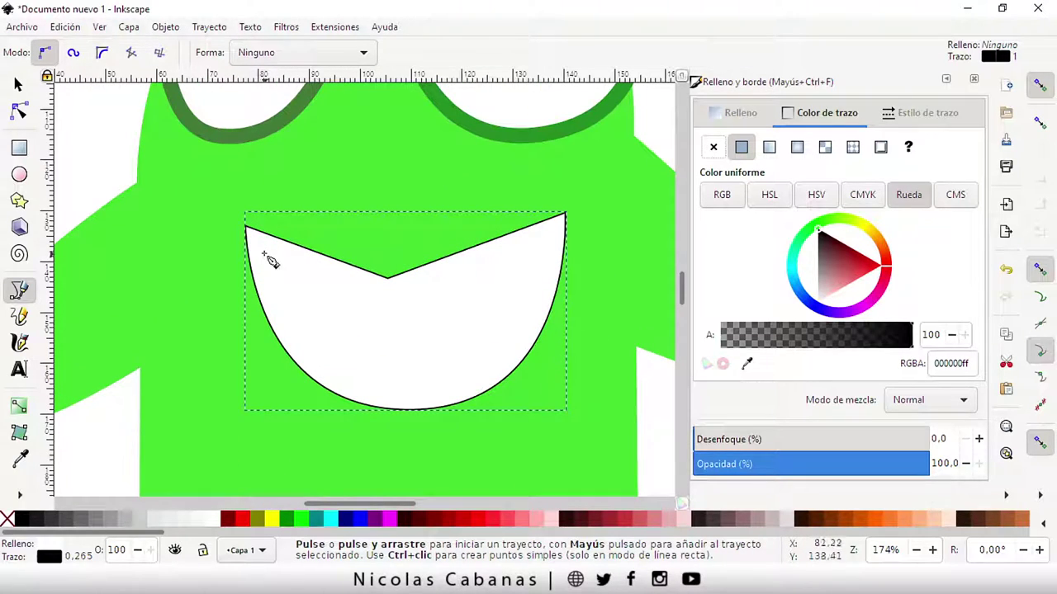
click(715, 149)
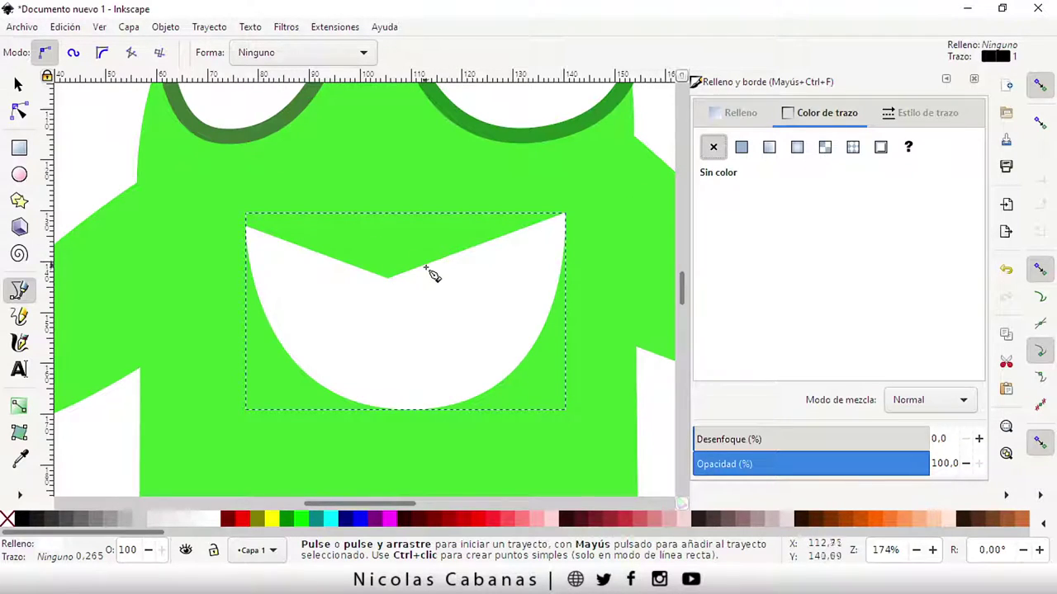
ctrl+scroll(428, 285, down, 1)
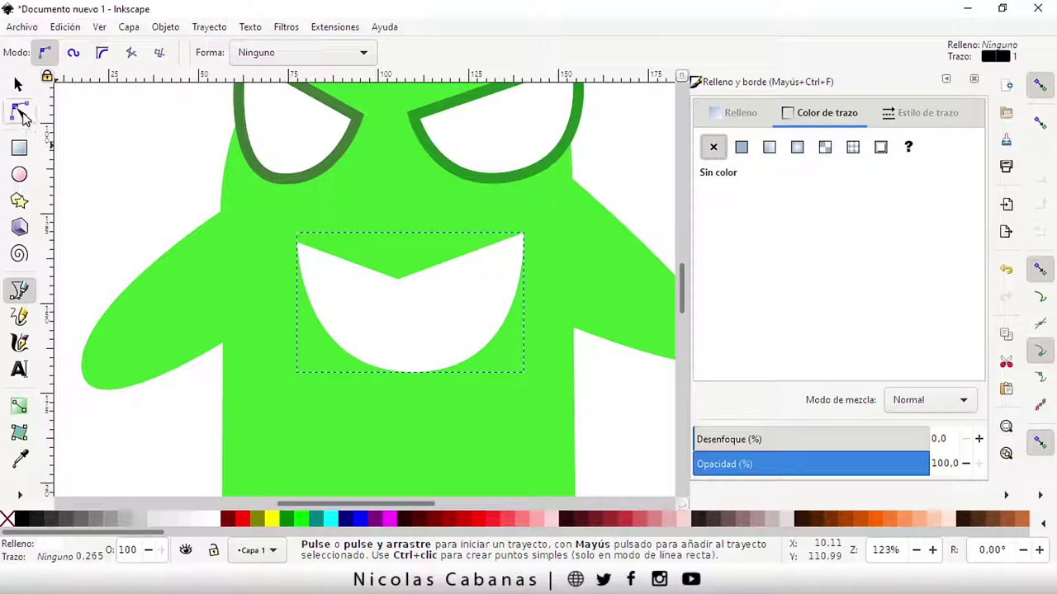
Make the mouth's middle top node symmetric and bend the top edge into a smooth curve.
click(21, 113)
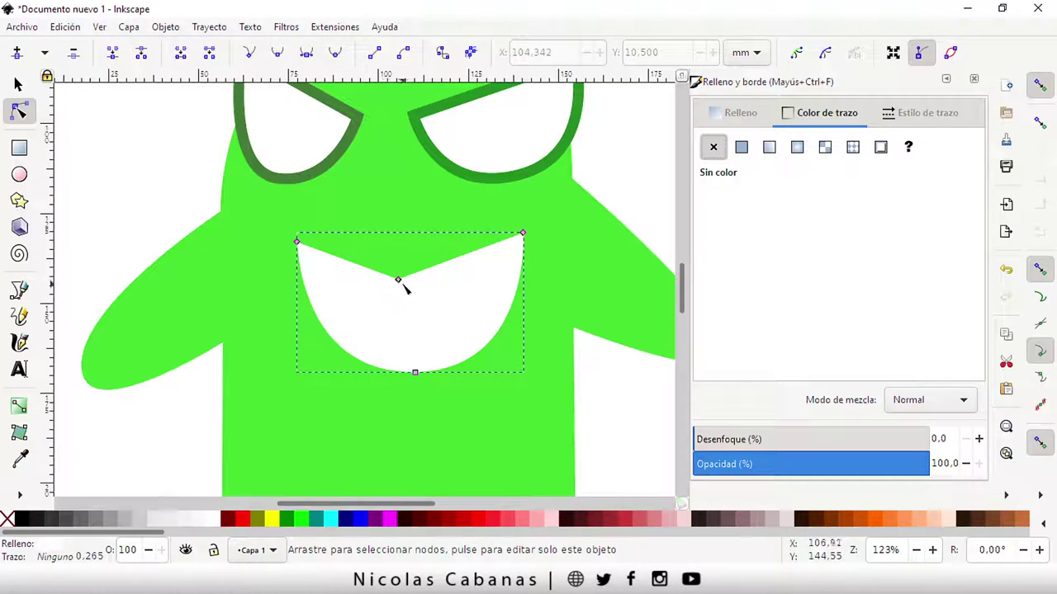
drag(401, 283, 408, 235)
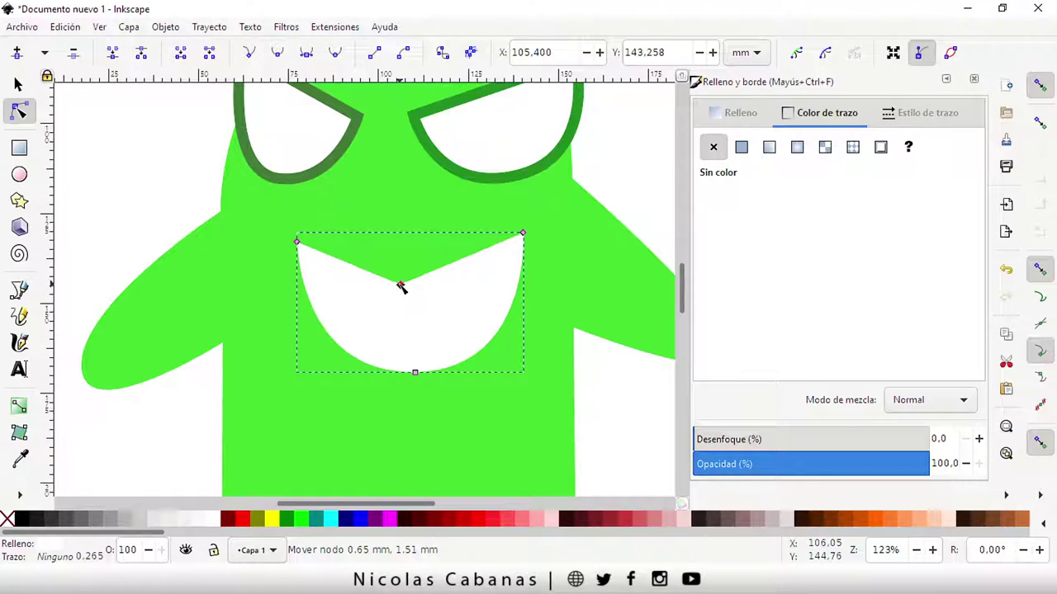
mouse_move(401, 286)
mouse_down()
mouse_move(471, 297)
mouse_move(479, 284)
mouse_up()
click(307, 56)
drag(403, 285, 405, 302)
click(137, 207)
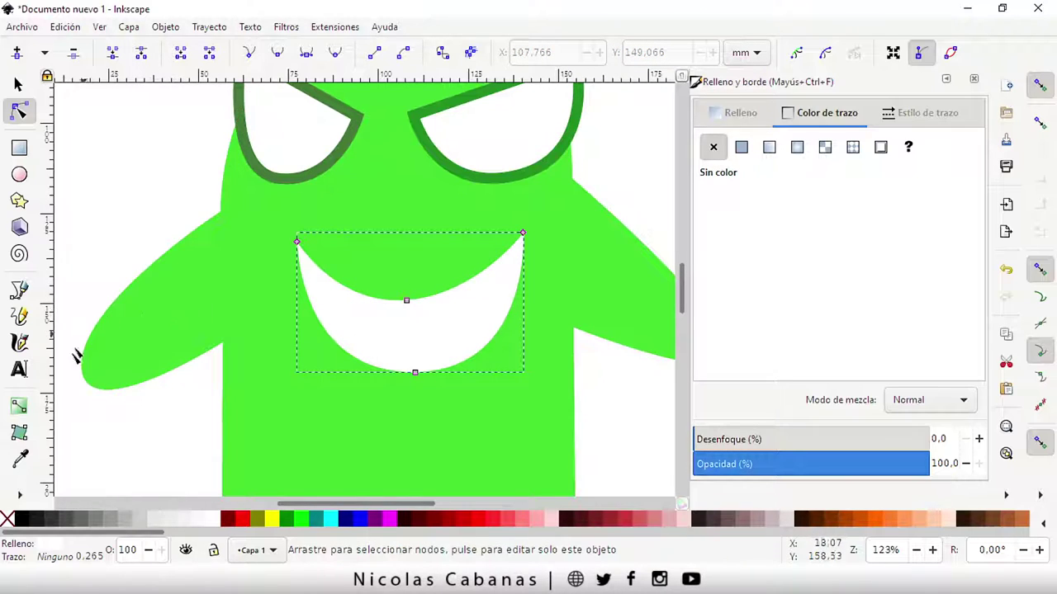
Zoom out to see the whole monster and shift the mouth slightly up-left.
click(20, 495)
click(73, 532)
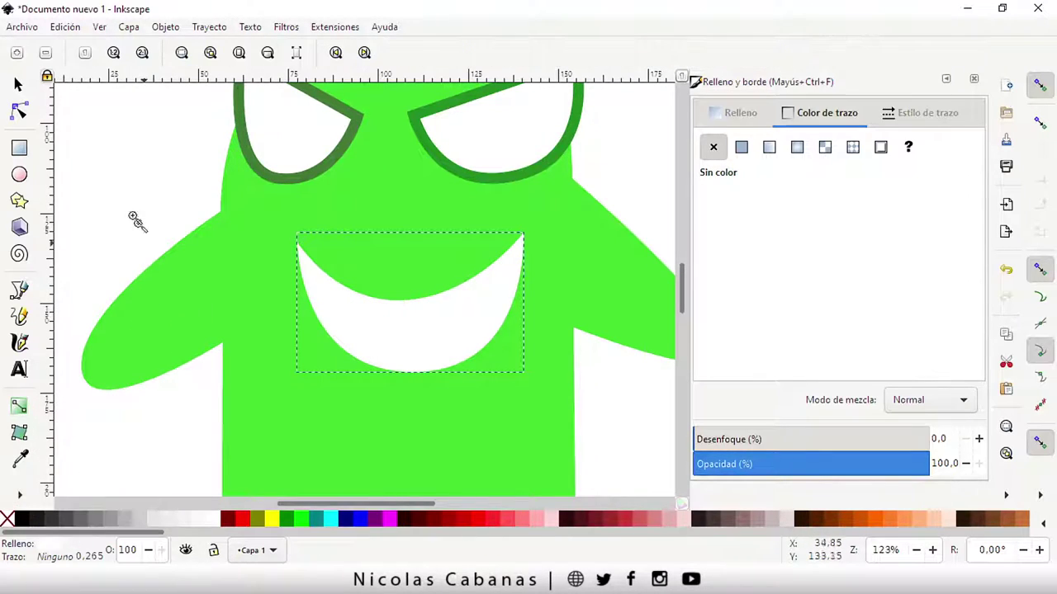
click(47, 53)
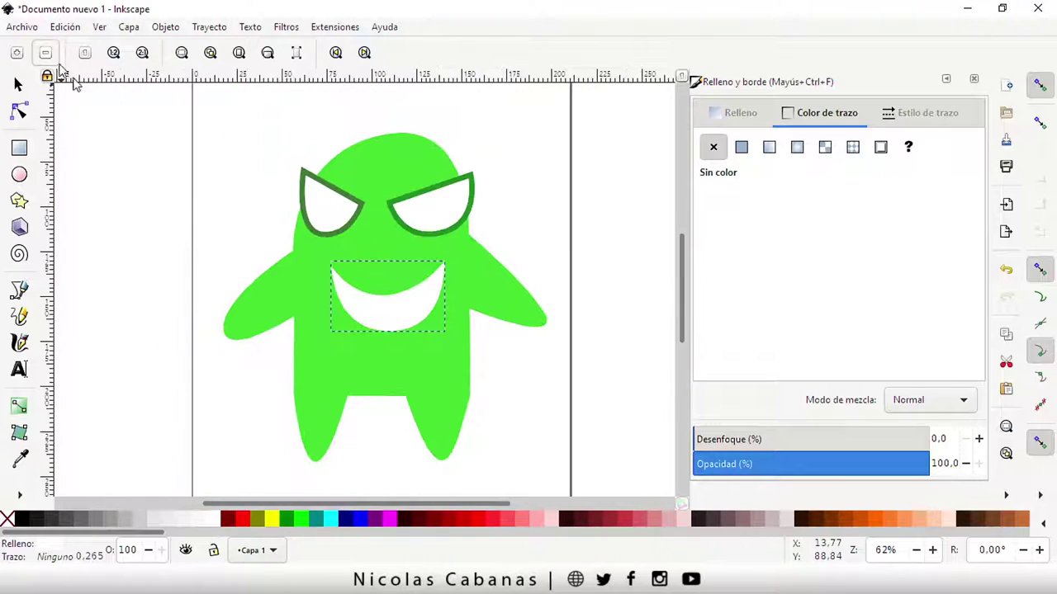
drag(361, 313, 419, 328)
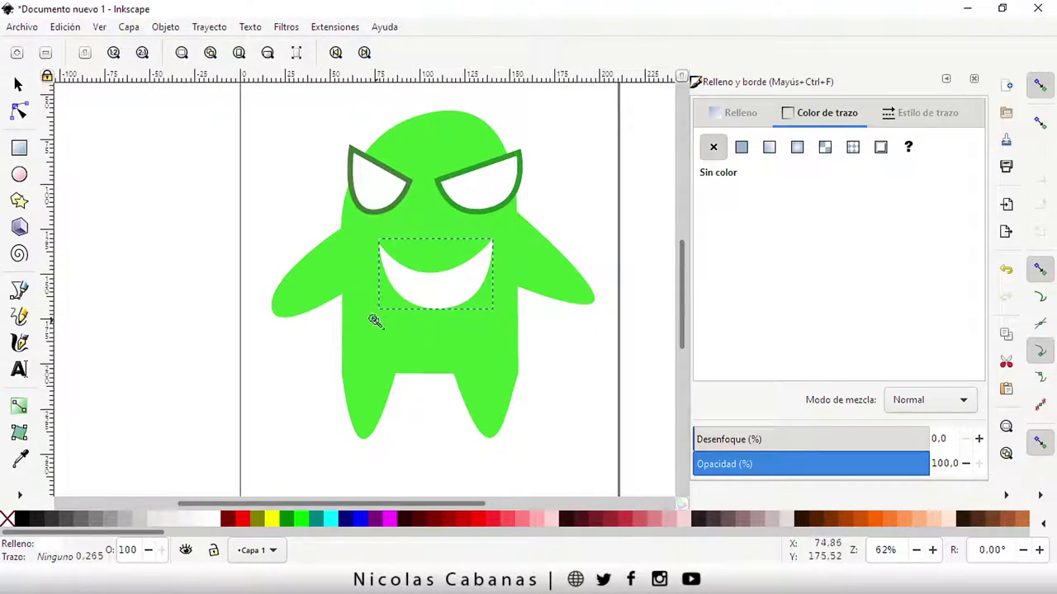
click(18, 85)
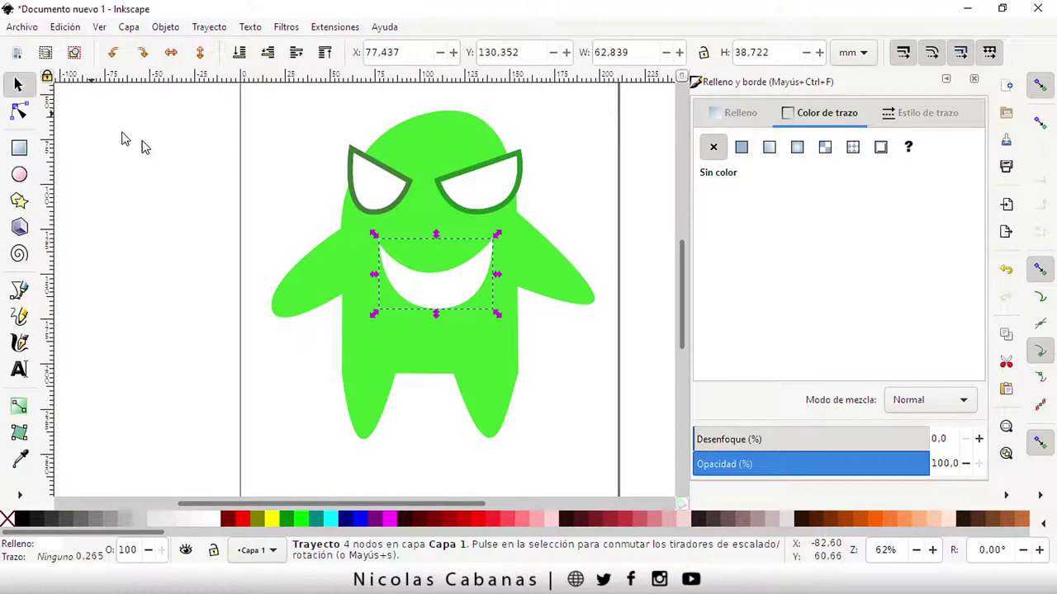
click(232, 178)
drag(443, 292, 437, 287)
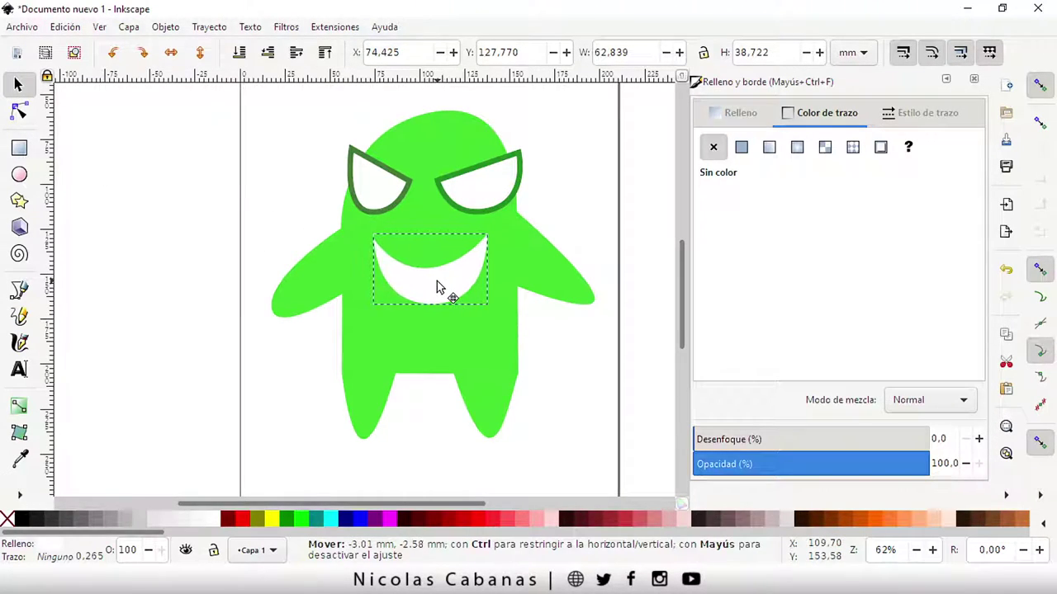
Trace a closed shoe outline with a tongue, rounded toe and flat sole under the left leg.
click(242, 420)
click(19, 289)
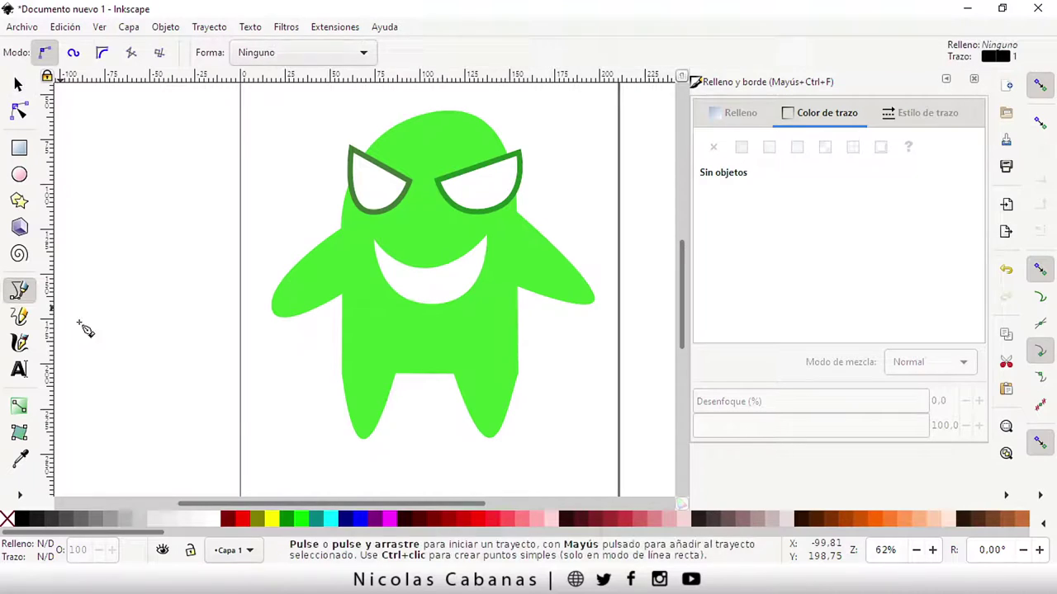
click(360, 430)
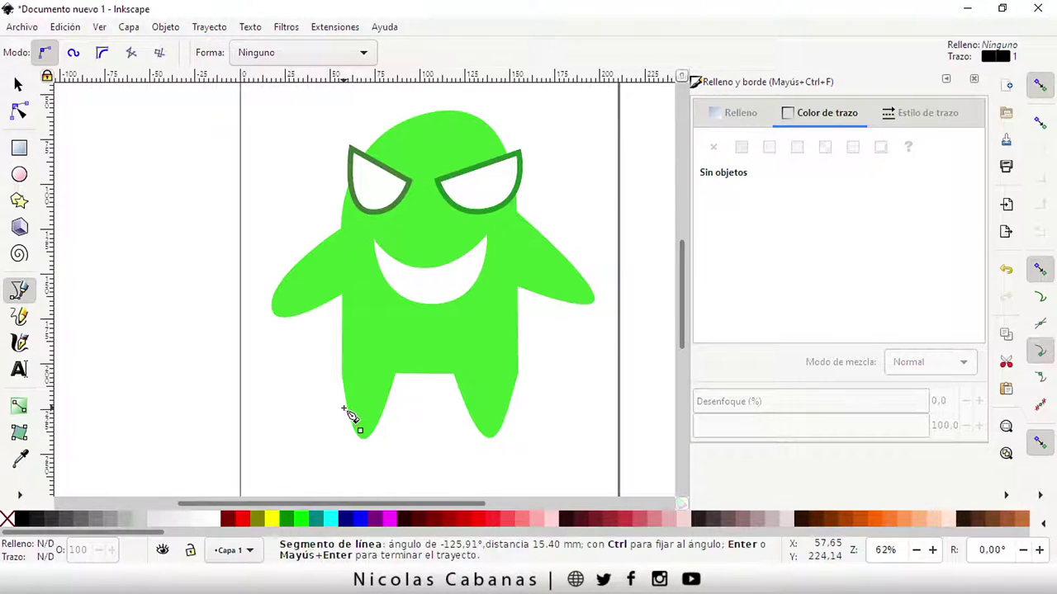
click(343, 409)
click(343, 429)
click(291, 430)
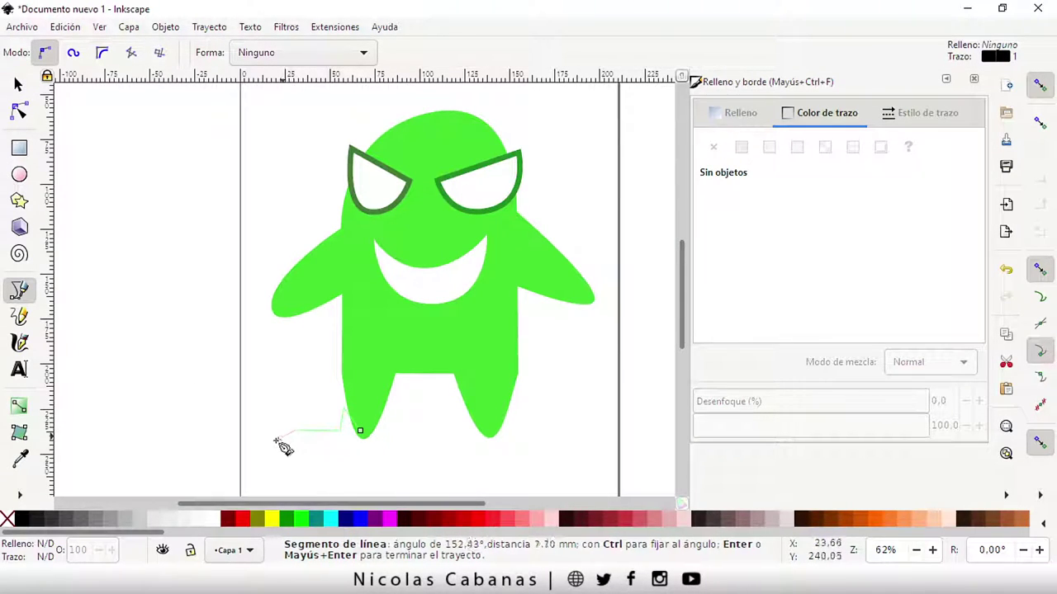
drag(258, 432, 280, 477)
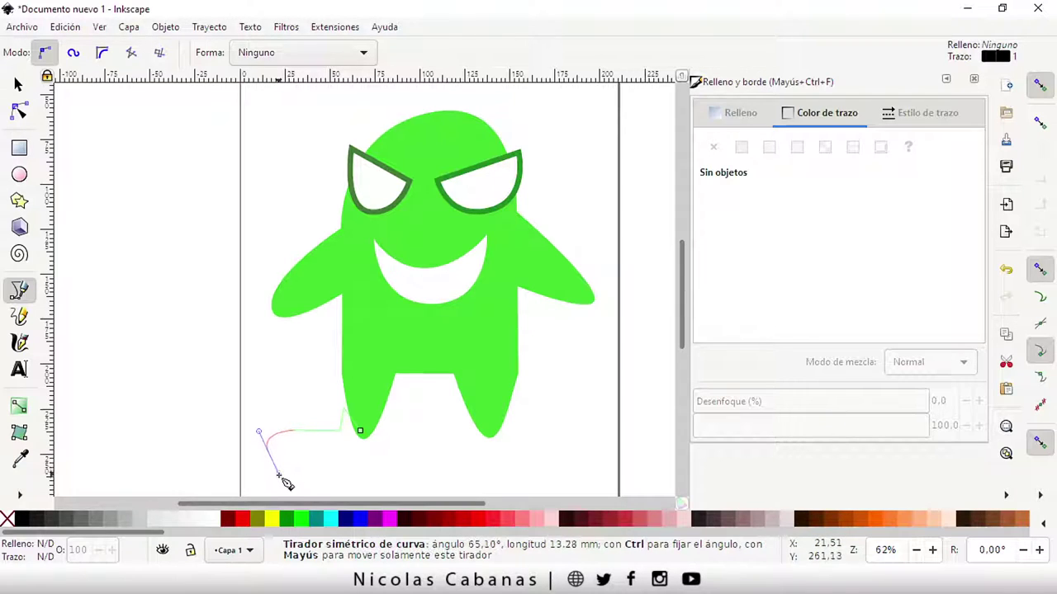
click(343, 469)
click(386, 464)
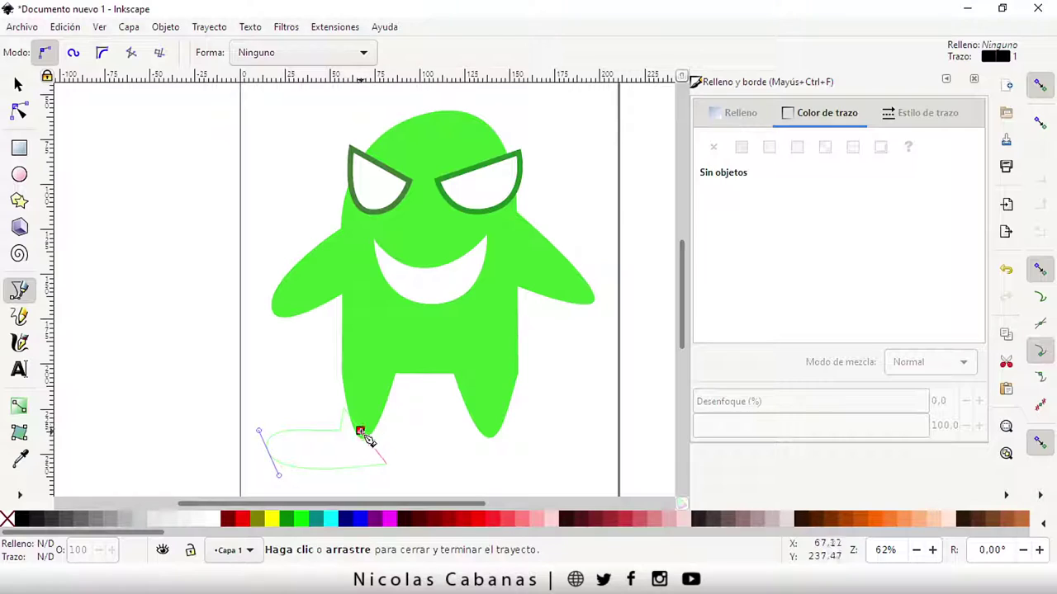
drag(361, 432, 324, 452)
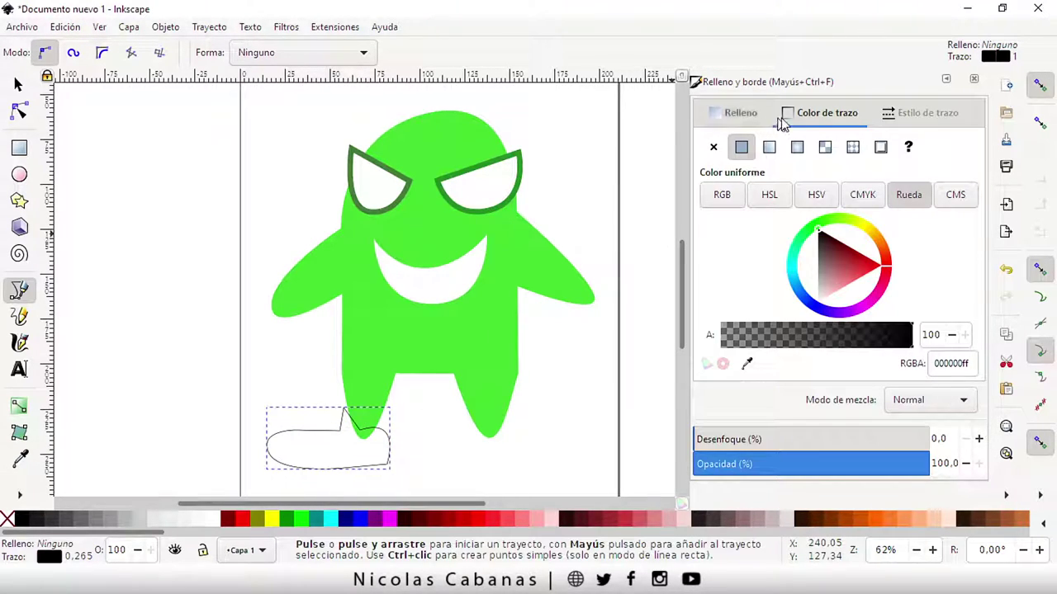
Remove the shoe's outline, fill it flat black, and deselect it.
click(714, 148)
click(737, 117)
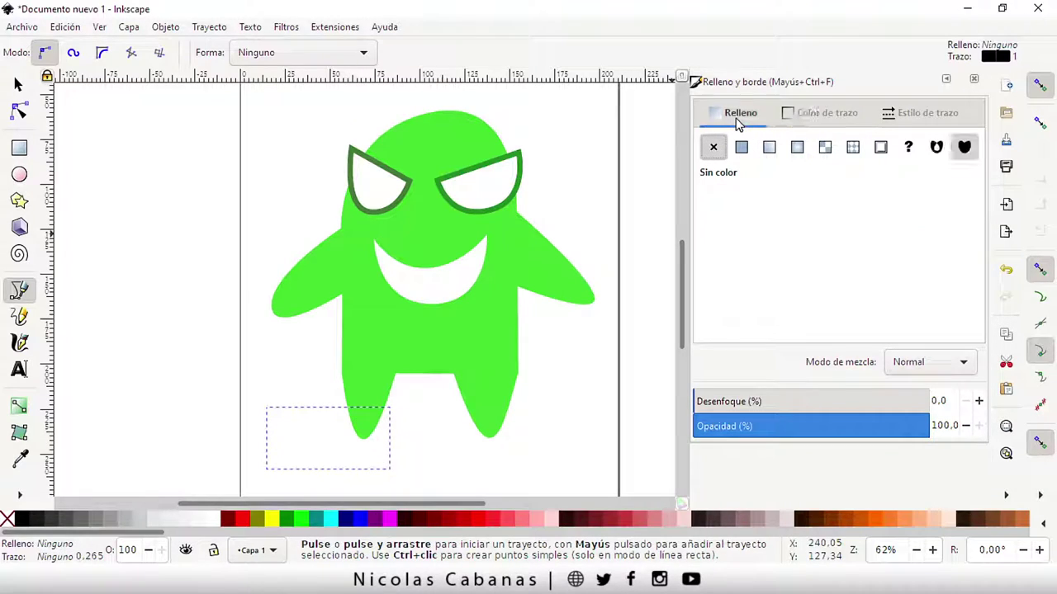
click(741, 147)
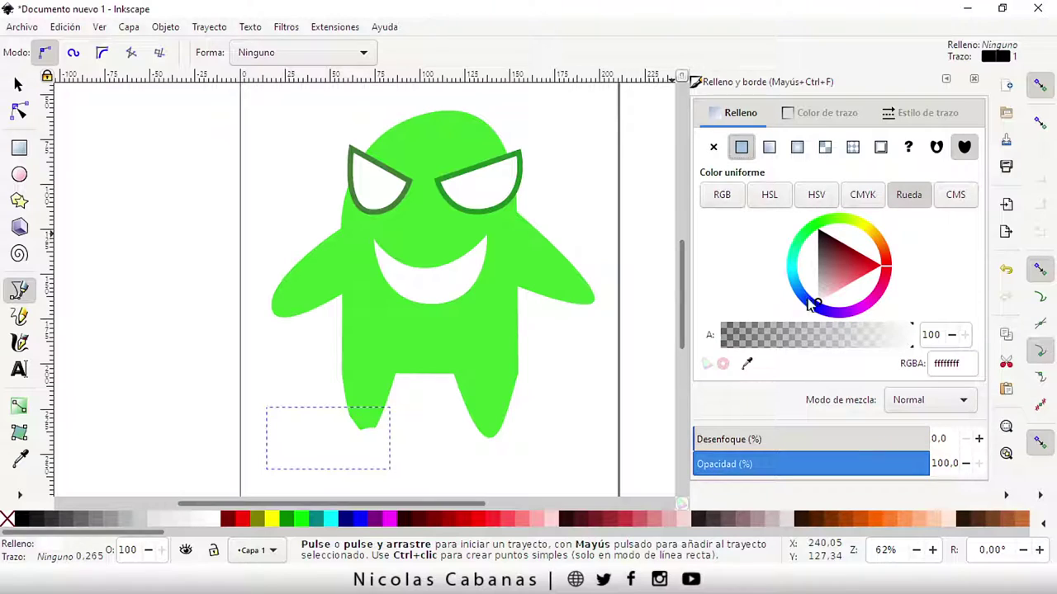
drag(830, 285, 817, 231)
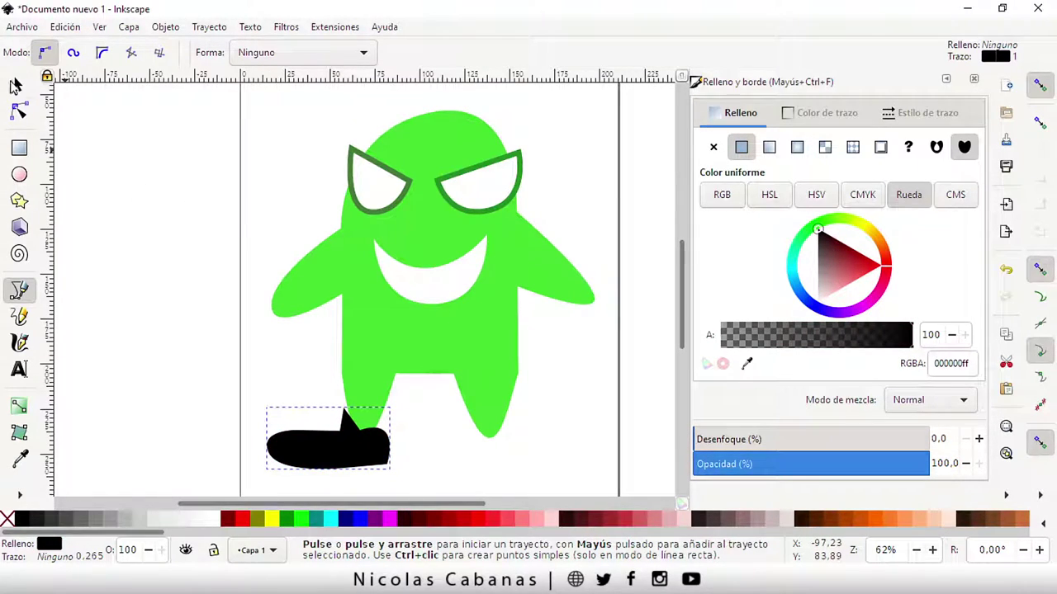
click(15, 85)
click(307, 330)
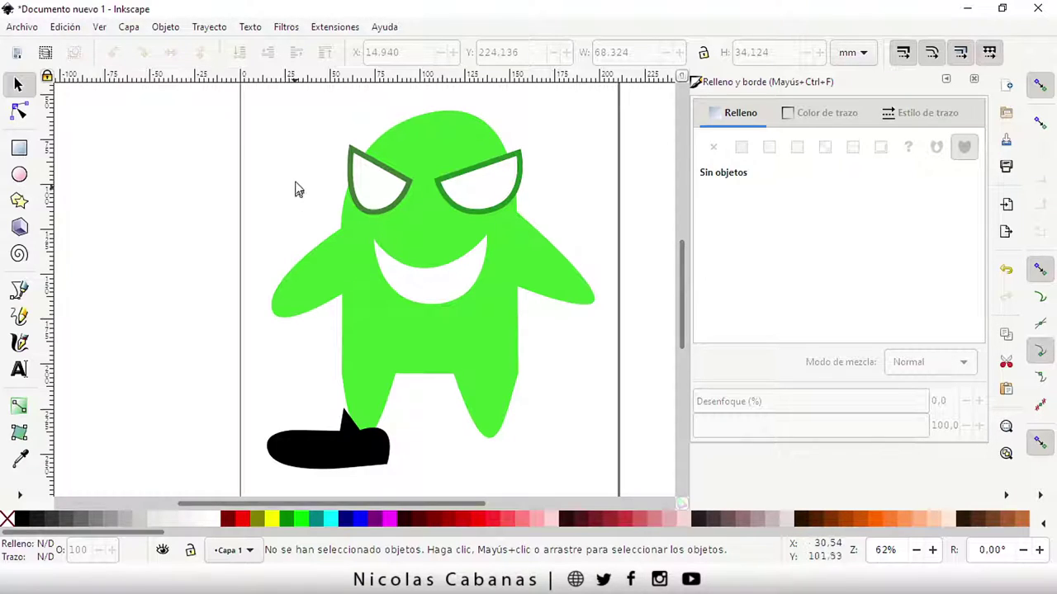
click(23, 28)
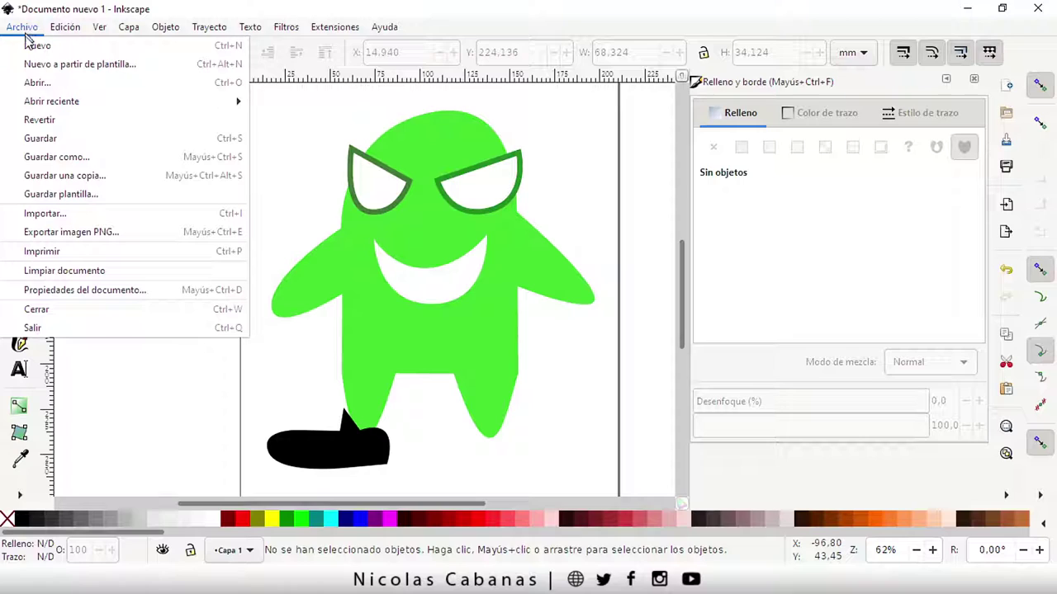
click(57, 145)
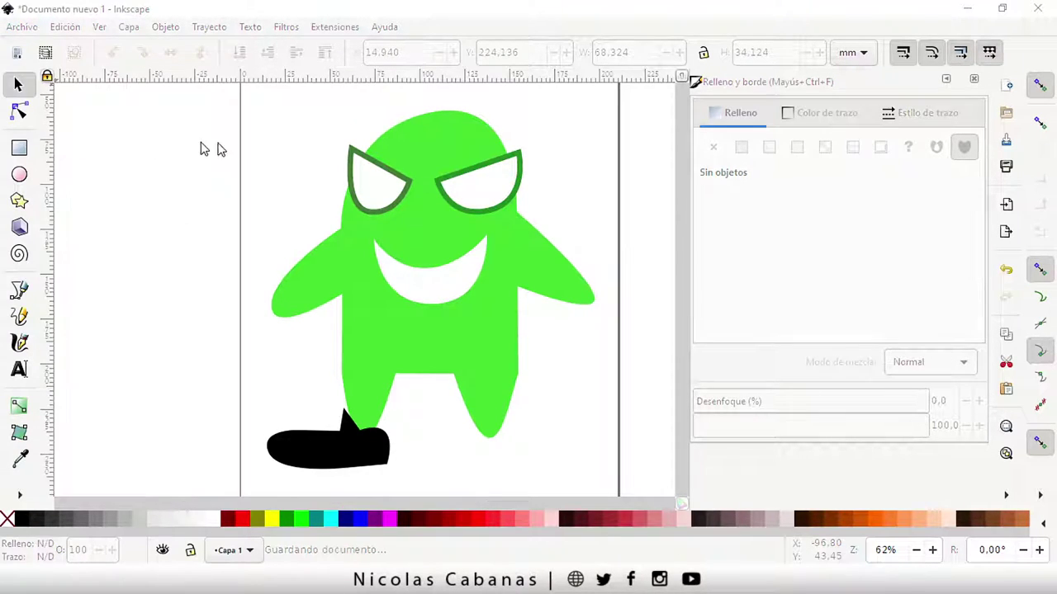
click(682, 30)
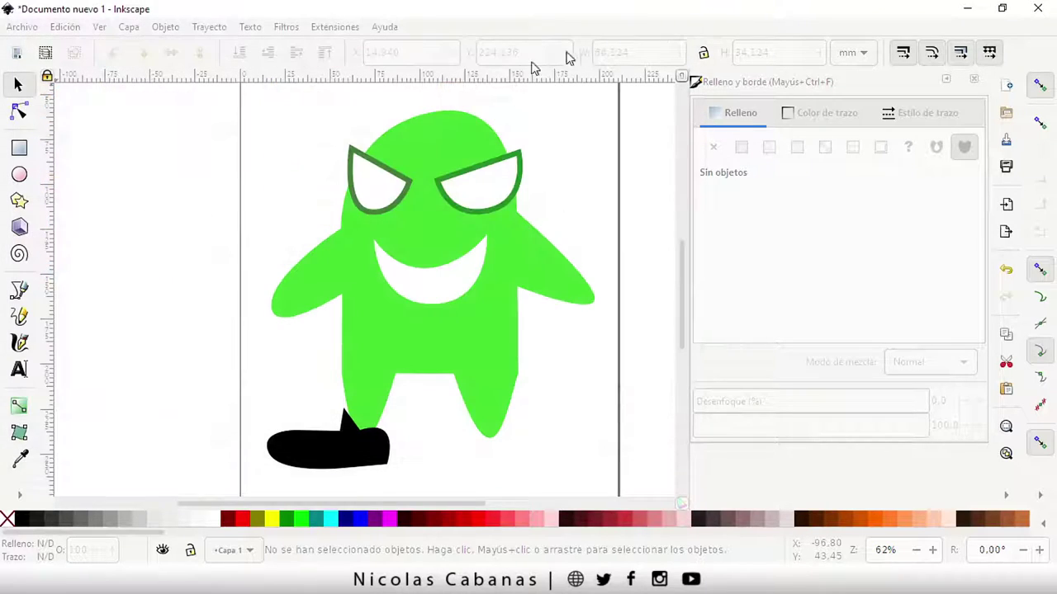
click(19, 28)
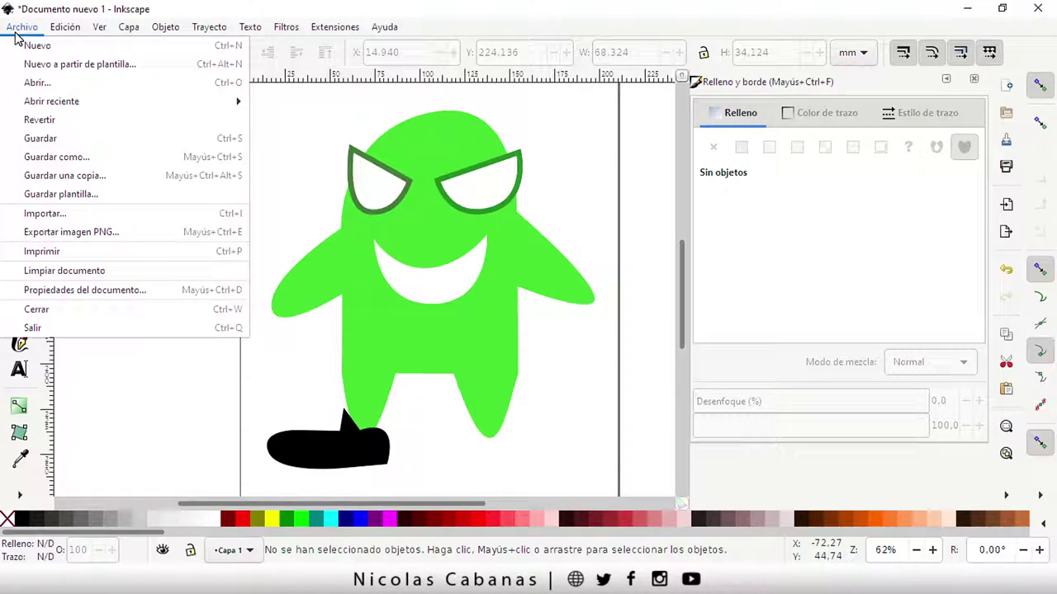
click(45, 140)
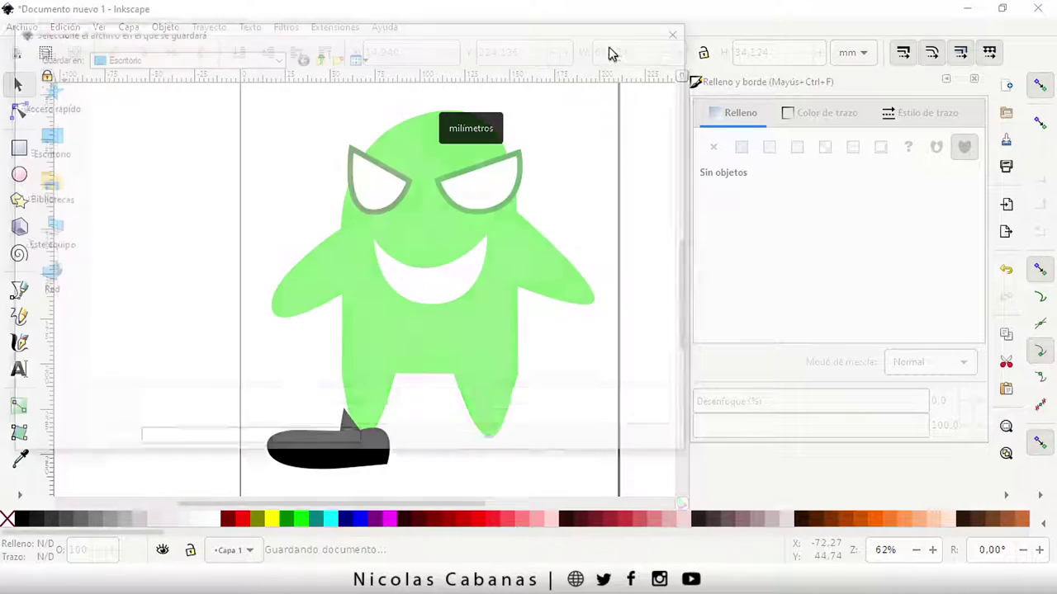
click(682, 30)
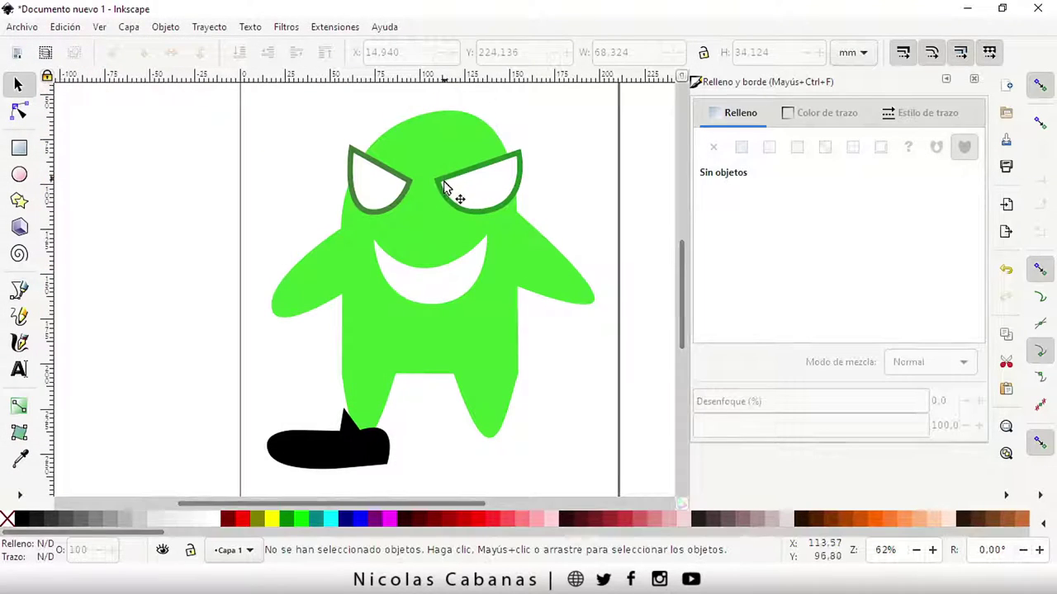
ctrl+scroll(455, 276, down, 1)
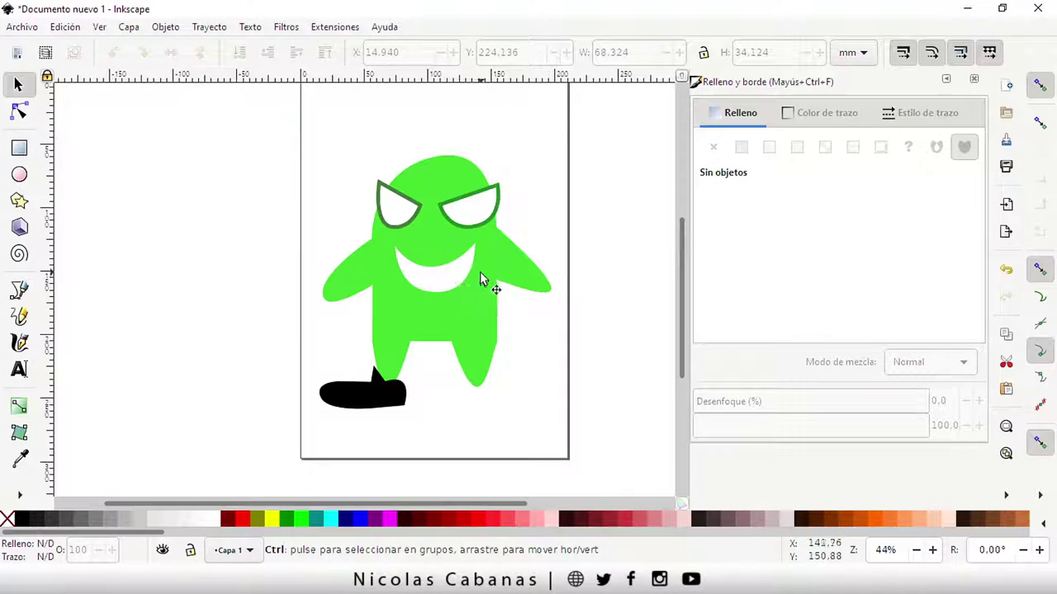
ctrl+scroll(499, 248, down, 1)
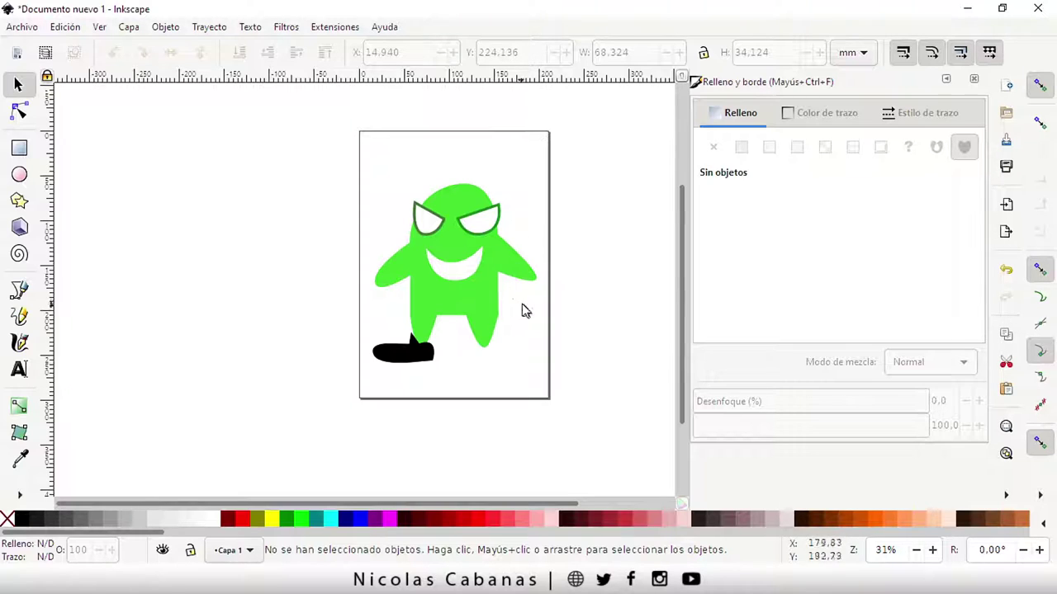
ctrl+scroll(526, 304, up, 1)
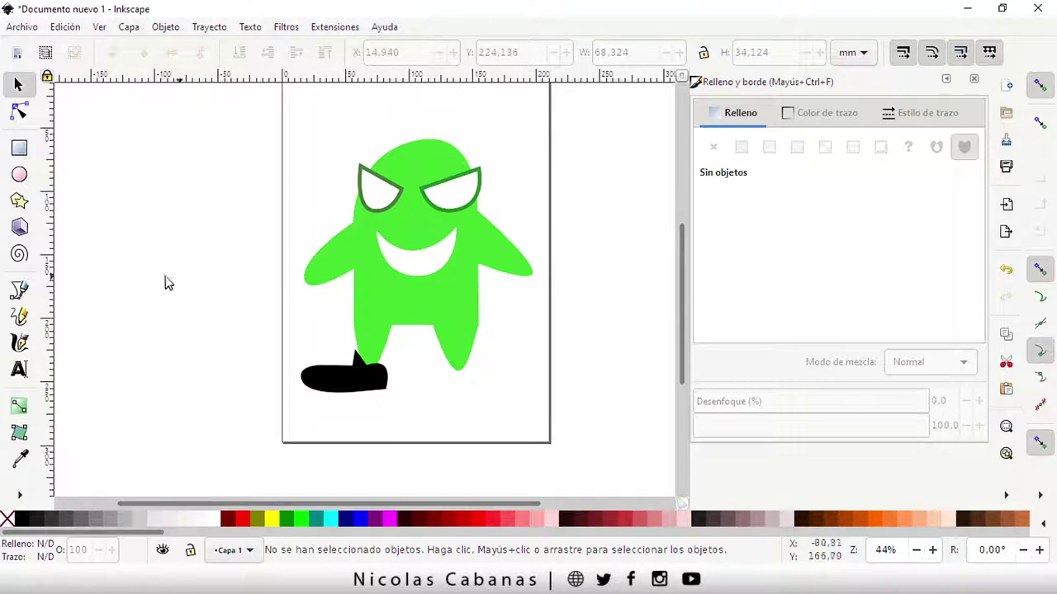
Draw a black ellipse and a small black rectangle left of the page.
click(19, 174)
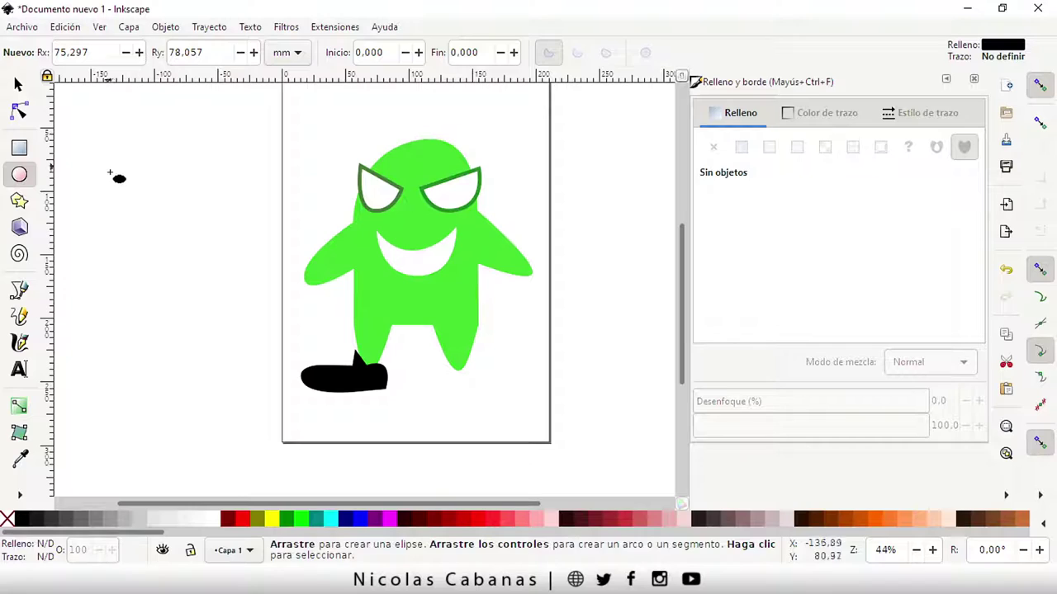
drag(112, 172, 256, 339)
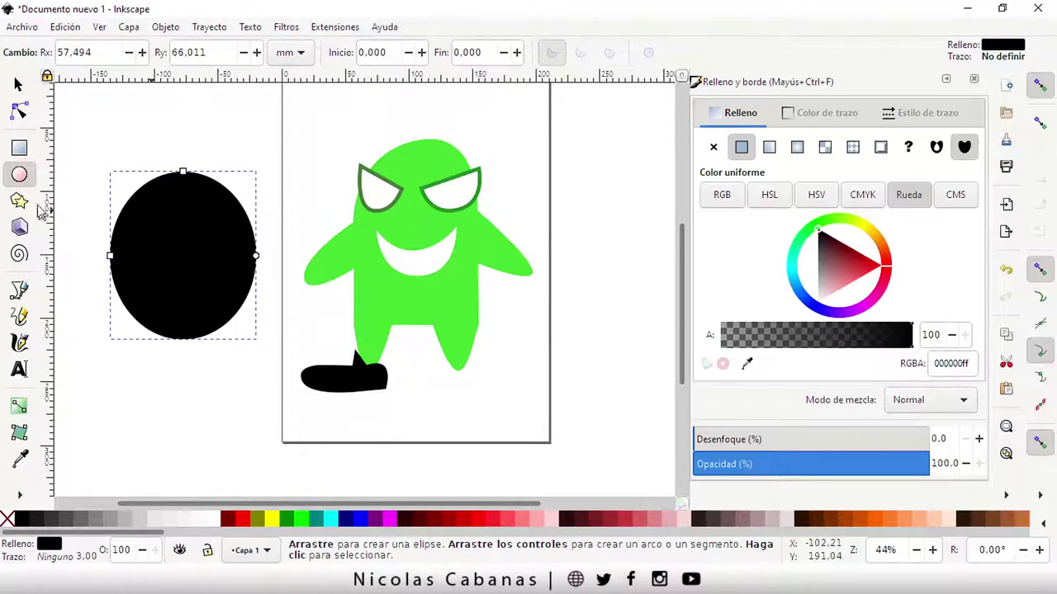
click(19, 148)
mouse_move(84, 148)
mouse_down()
mouse_move(141, 175)
mouse_move(130, 183)
mouse_up()
Move the ellipse lower, below the small rectangle.
click(19, 85)
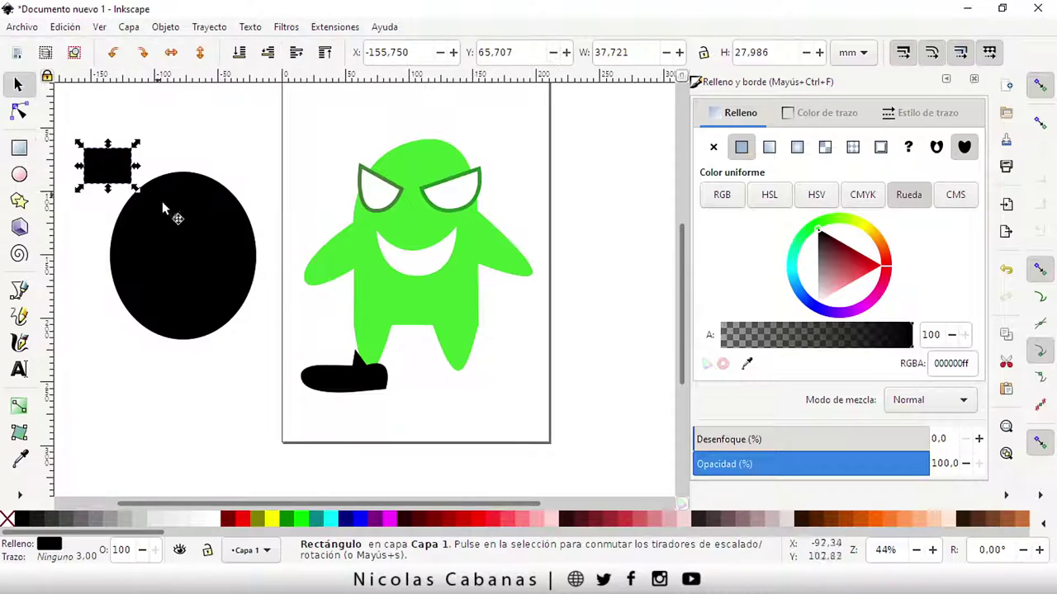
click(169, 211)
click(99, 179)
click(195, 235)
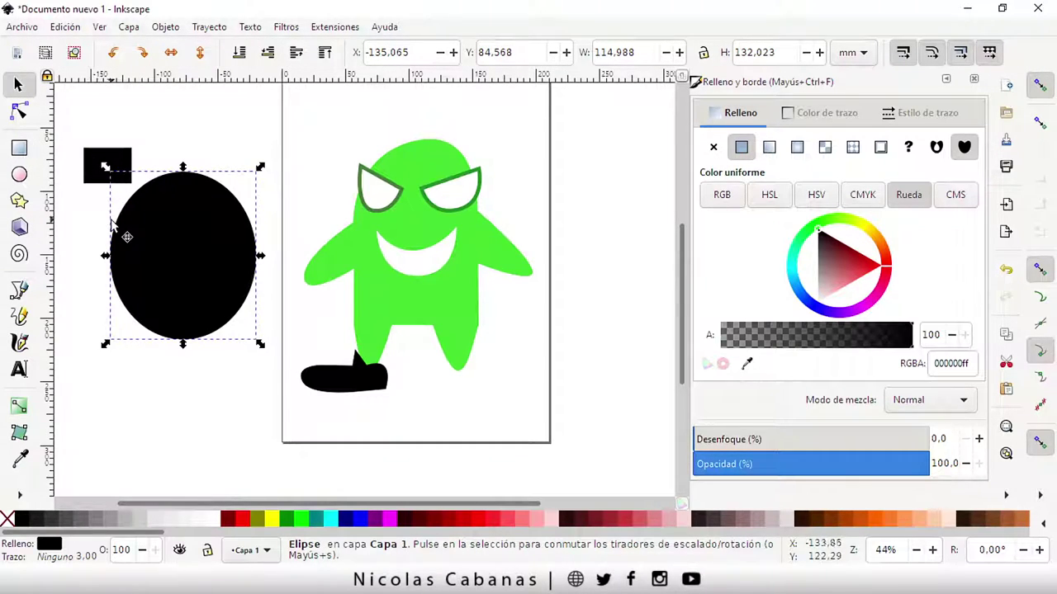
drag(147, 231, 139, 283)
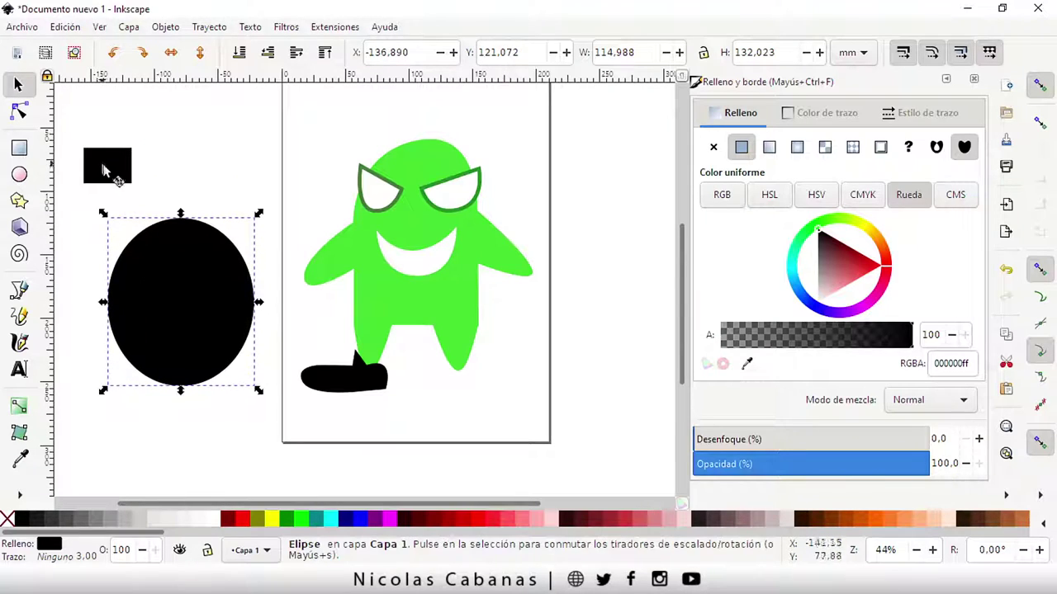
click(108, 165)
click(174, 246)
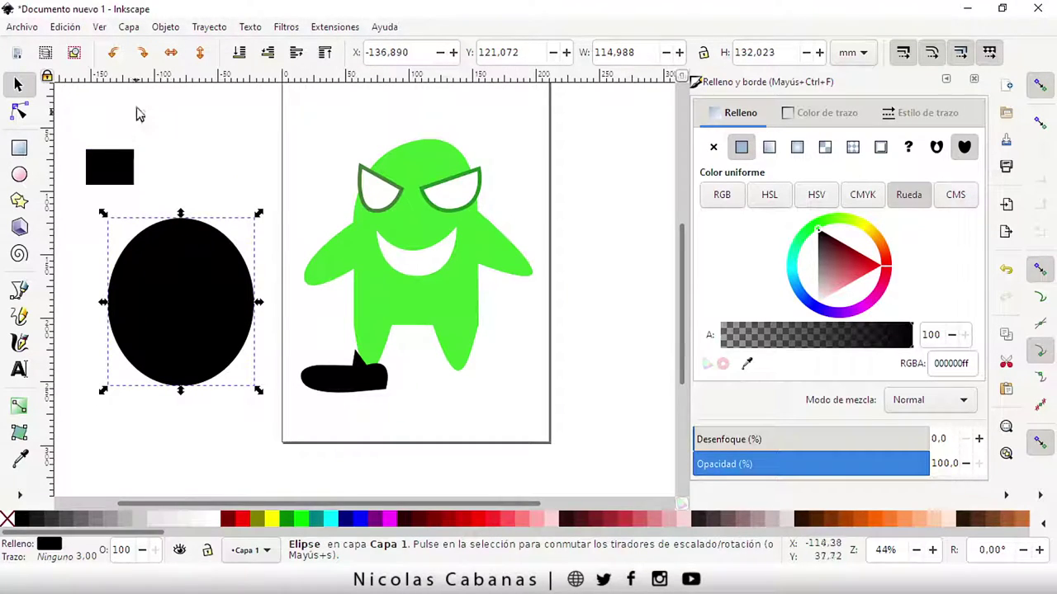
Pull the ellipse's bottom node out into a lopsided blob.
click(21, 117)
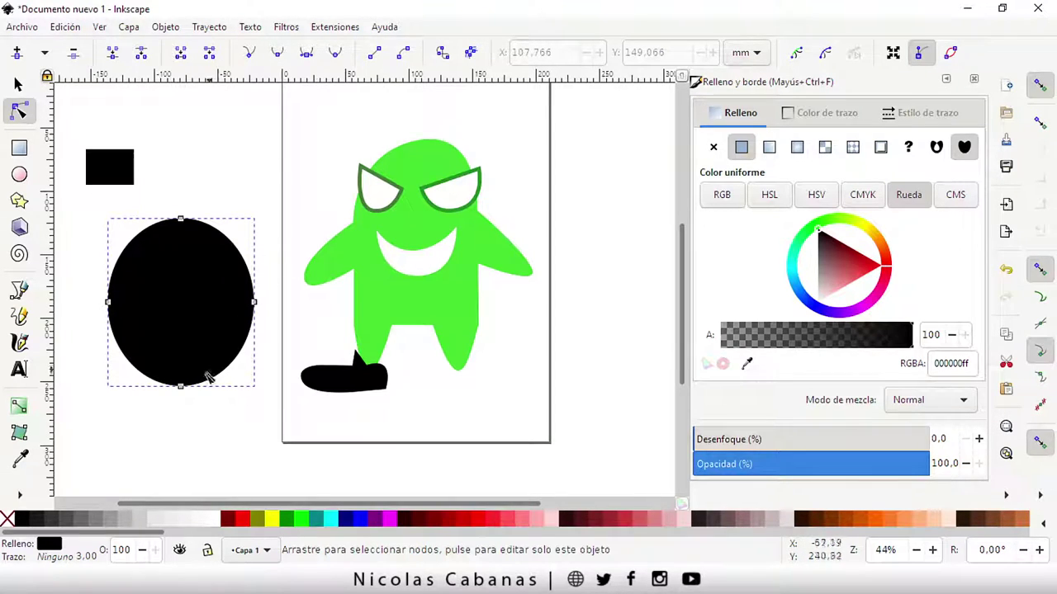
mouse_move(177, 388)
mouse_down()
mouse_move(134, 395)
mouse_move(225, 440)
mouse_up()
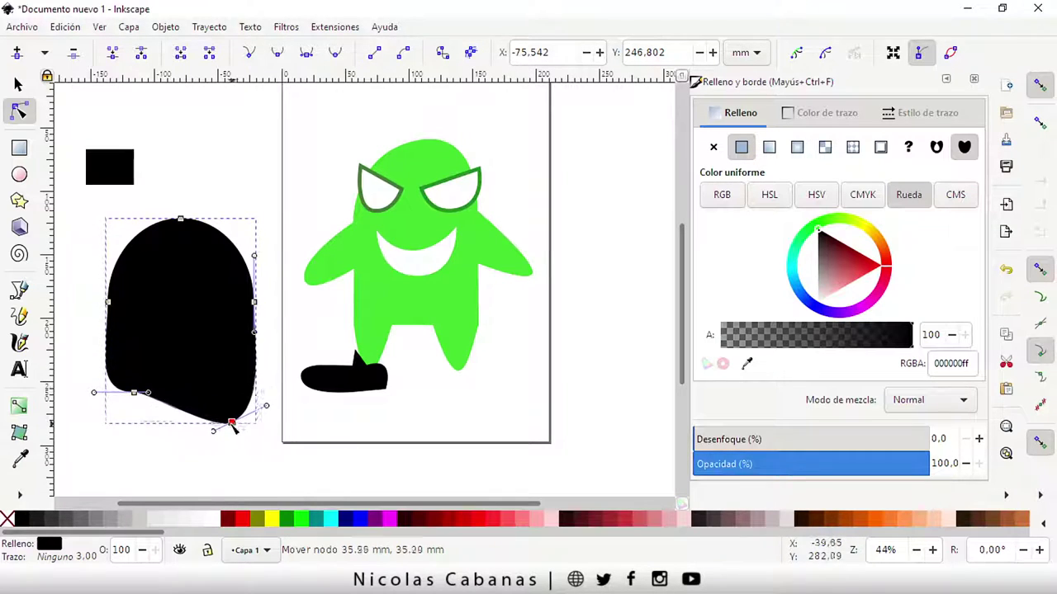
key(ctrl+shift+c)
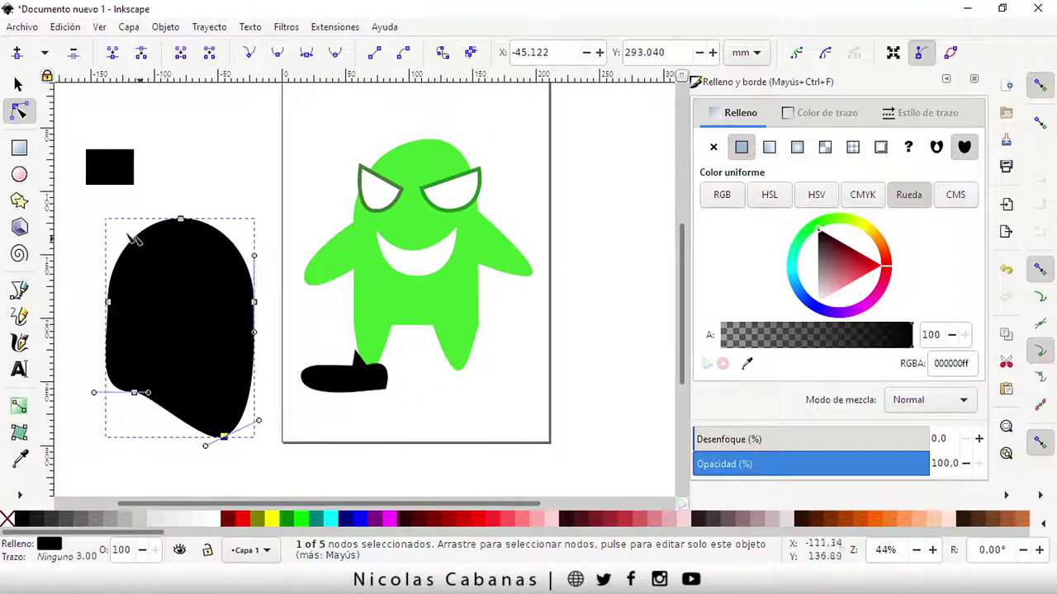
click(18, 85)
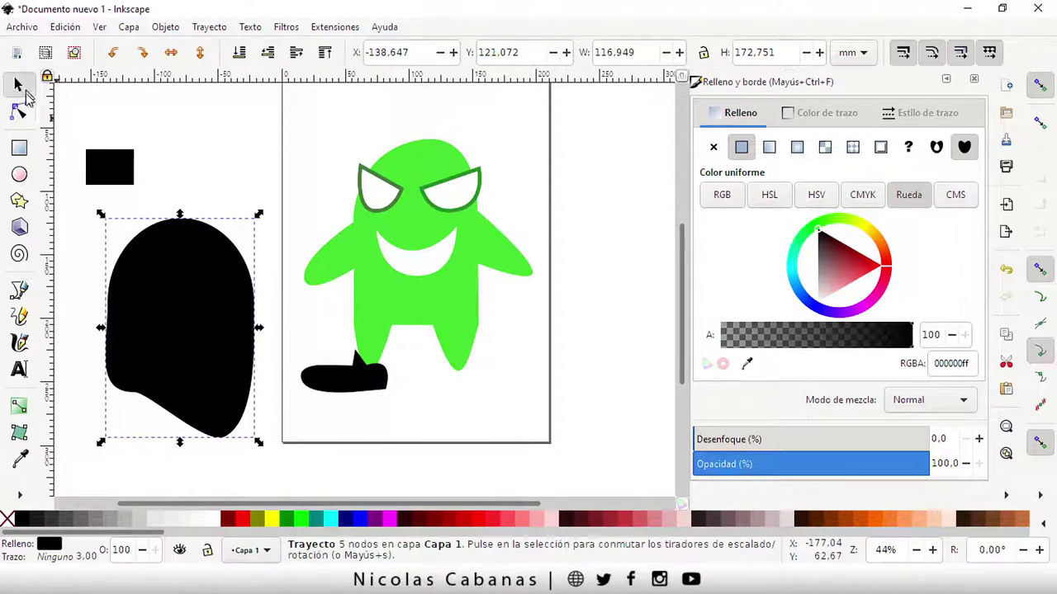
click(20, 292)
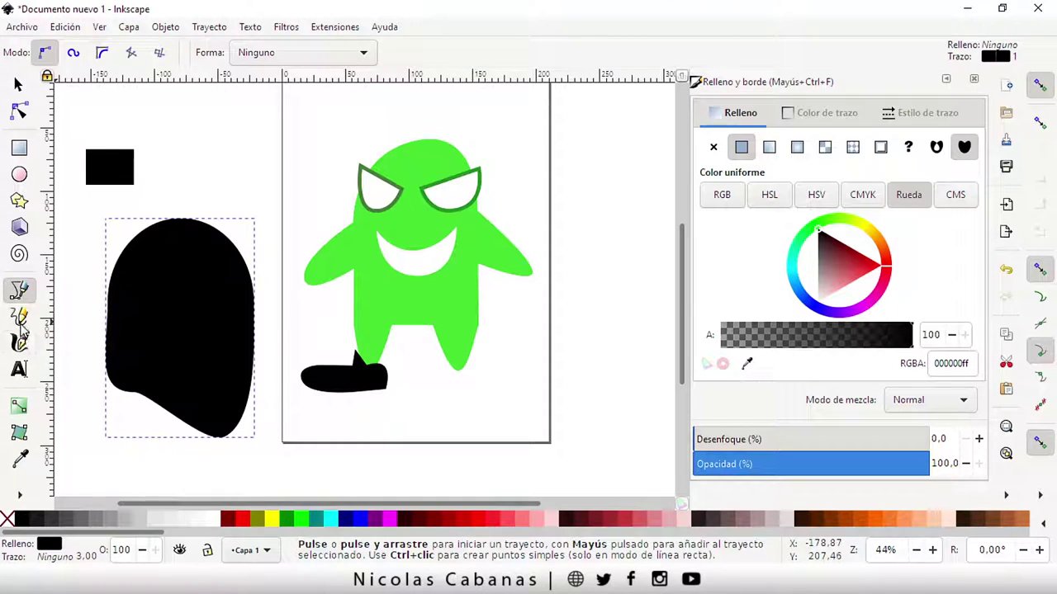
Delete the black blob and the small black rectangle.
click(18, 84)
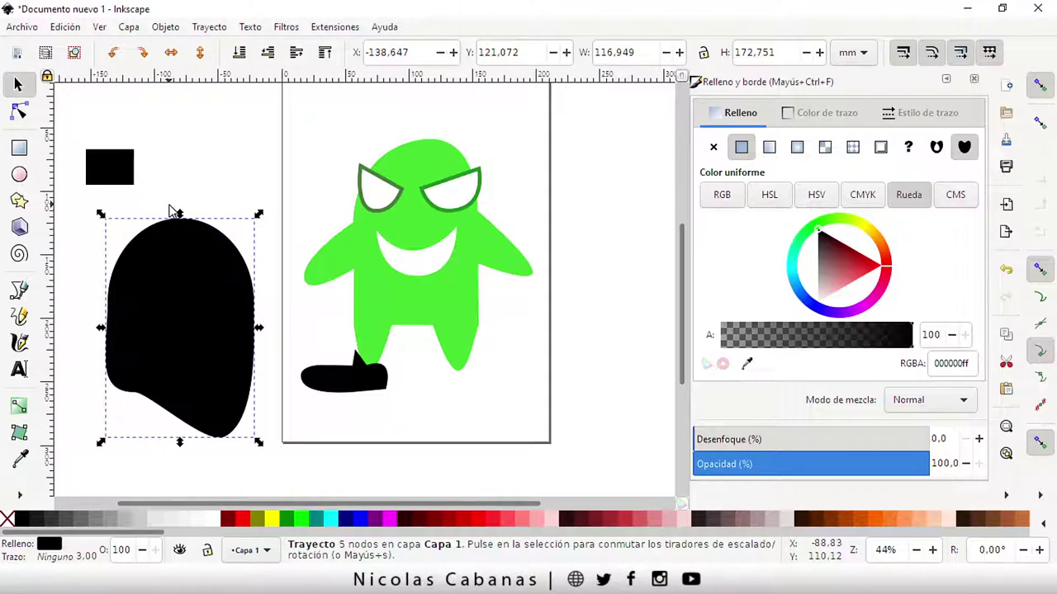
key(Delete)
click(119, 163)
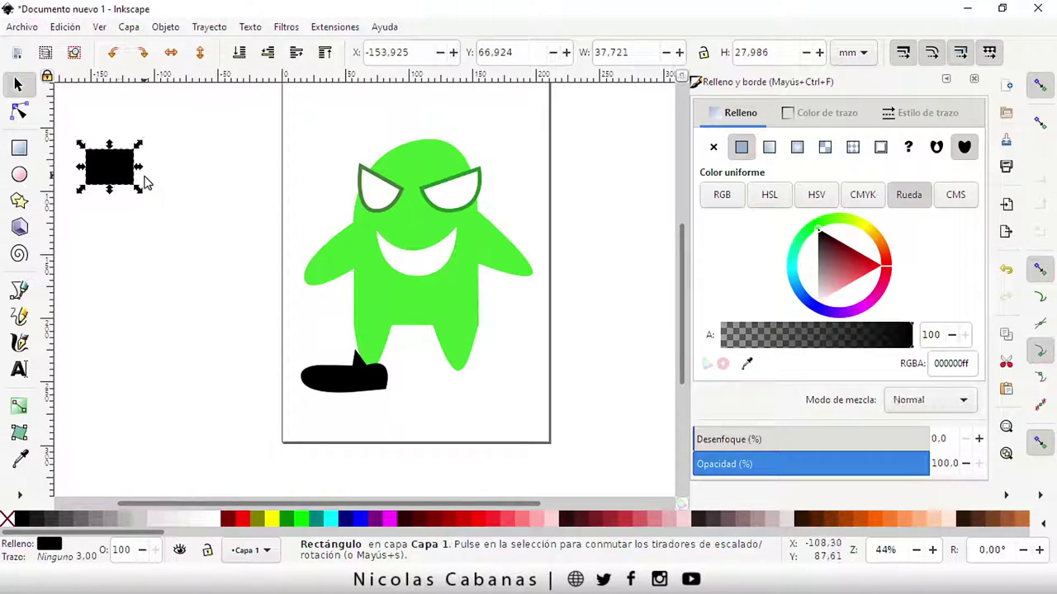
key(Delete)
Open the Archivo menu to reach Exportar imagen PNG.
scroll(269, 244, up, 1)
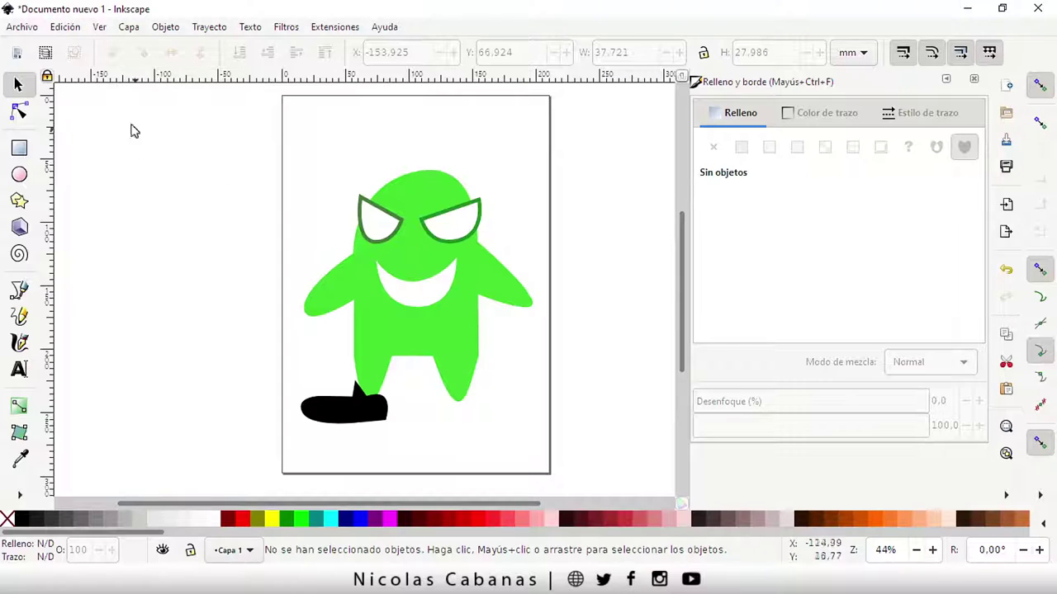
click(25, 26)
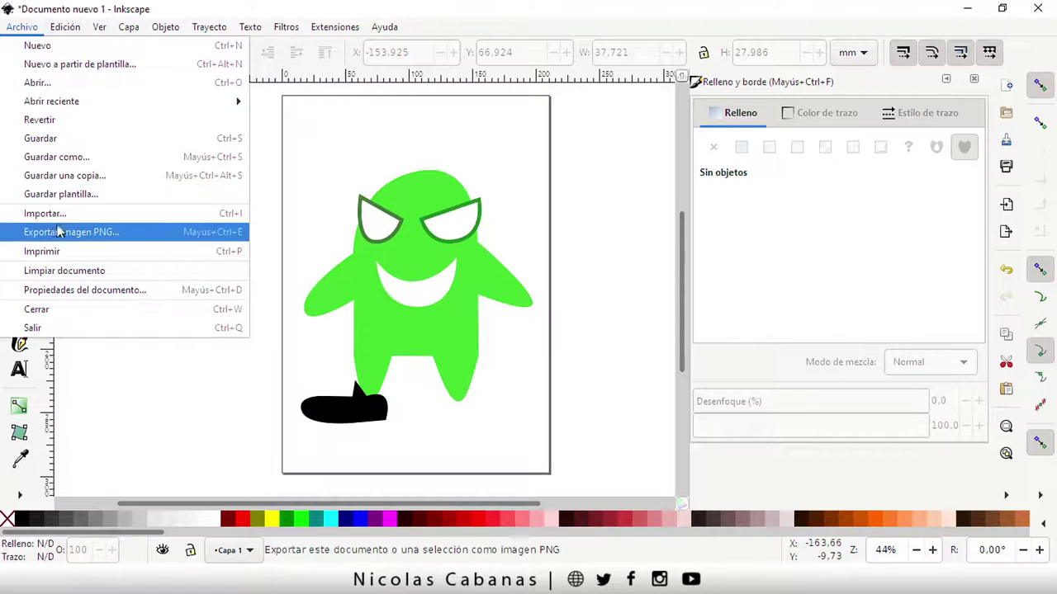
Open the Export PNG Image panel and scroll through its options.
click(138, 235)
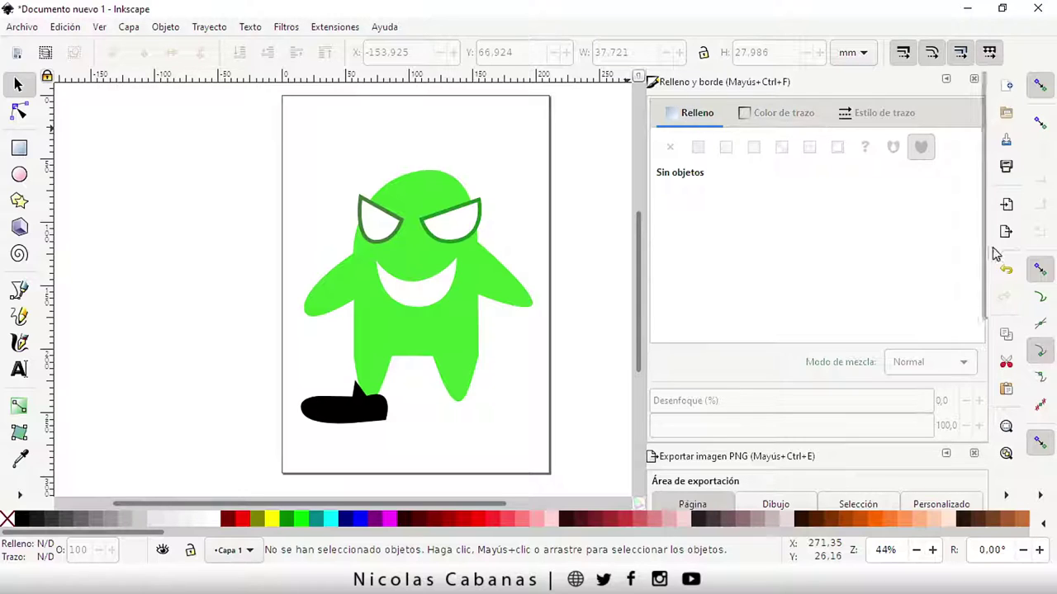
scroll(990, 287, down, 1)
scroll(991, 289, down, 2)
scroll(991, 289, down, 4)
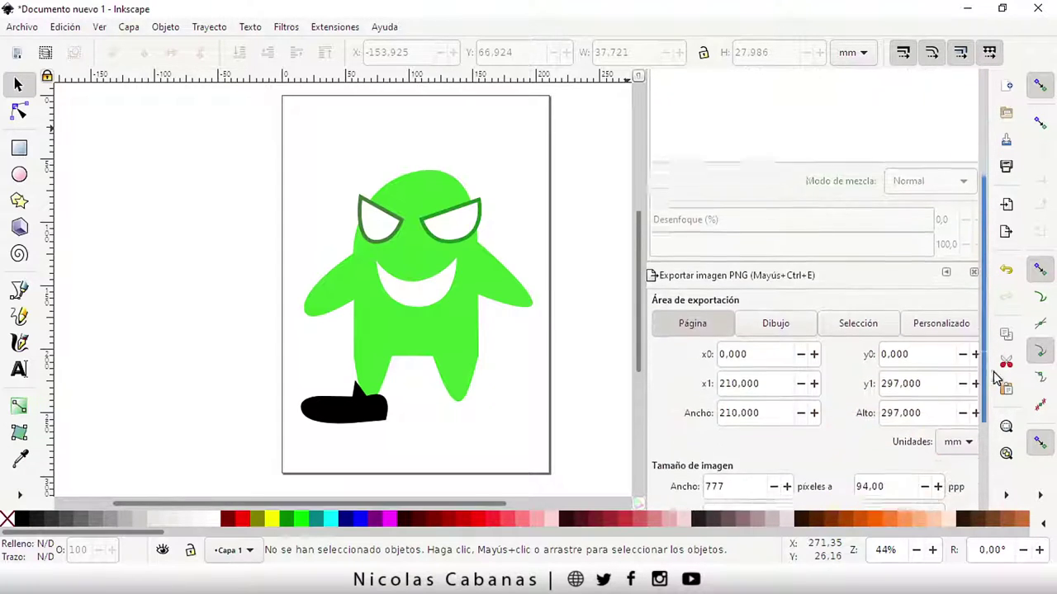
scroll(992, 290, down, 2)
scroll(993, 295, up, 7)
scroll(994, 297, up, 2)
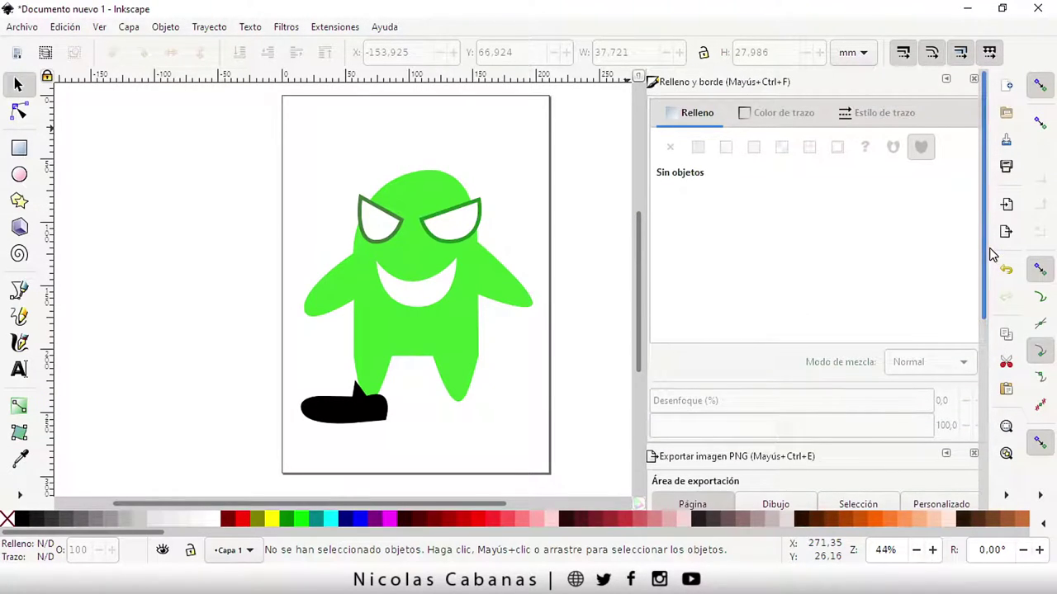
Collapse the Fill and Stroke and PNG export panels into side tabs.
click(946, 84)
click(946, 82)
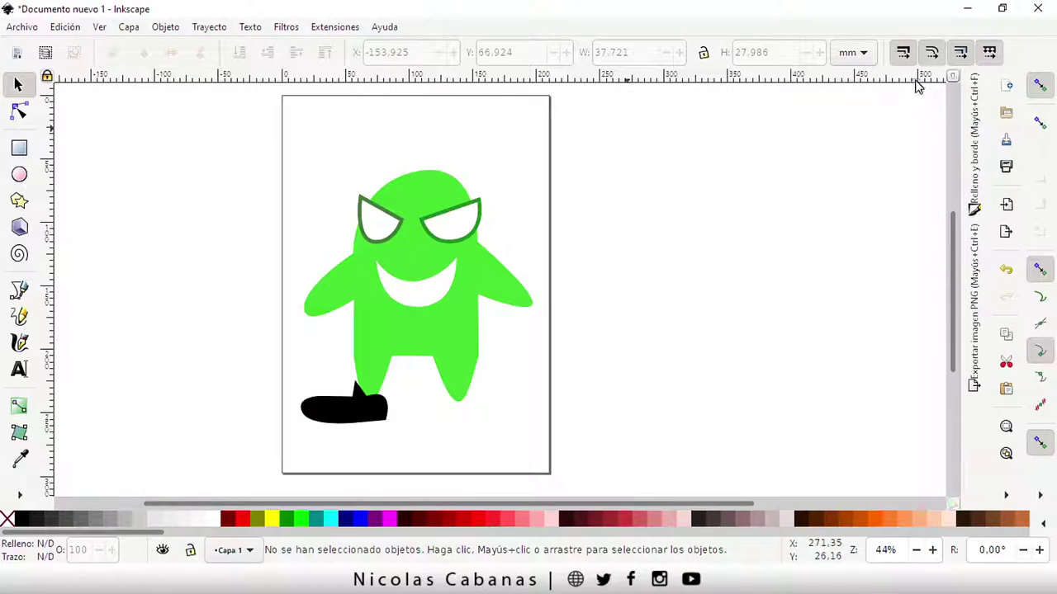
click(980, 154)
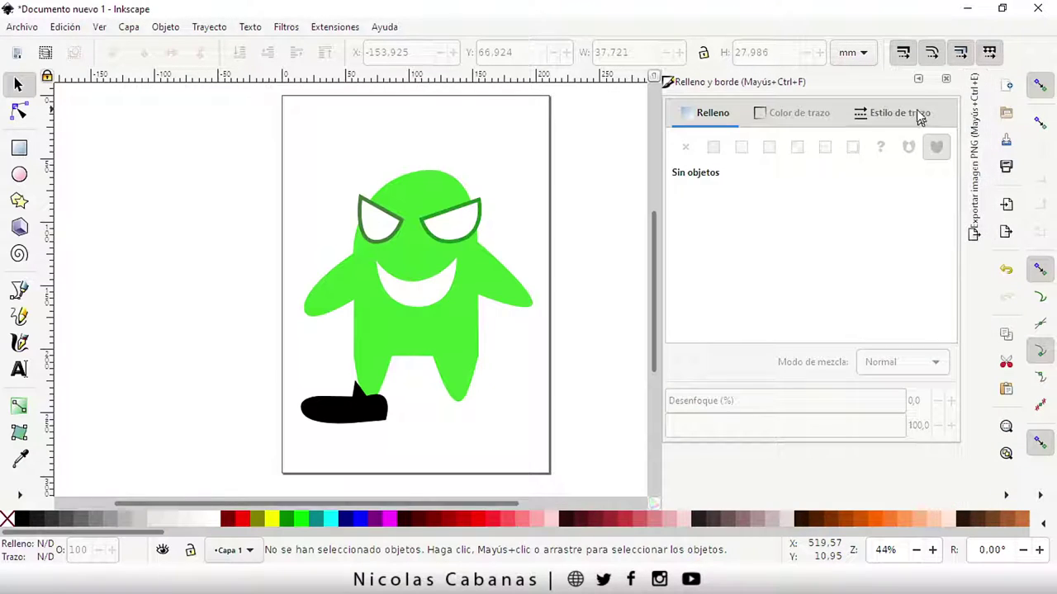
click(915, 82)
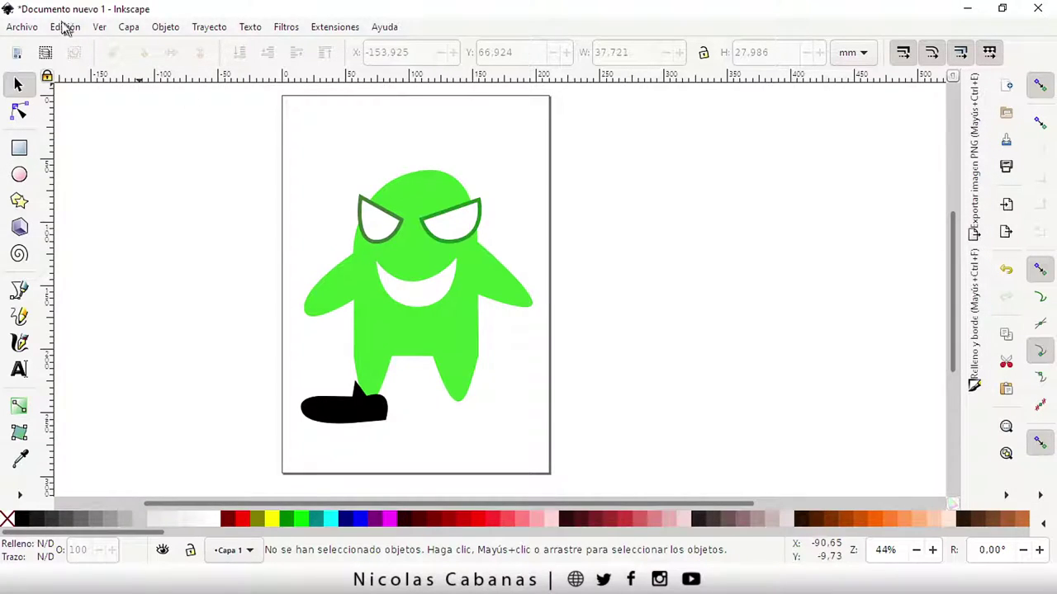
click(25, 27)
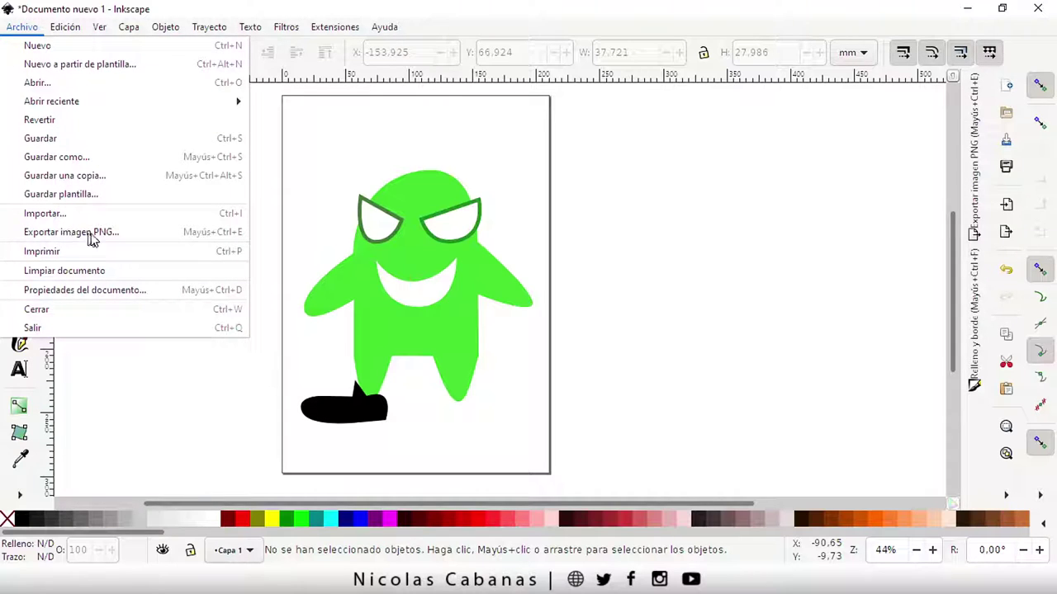
Set the PNG export area to Página (777 × 1099 px, 94 dpi) with nothing selected.
click(117, 239)
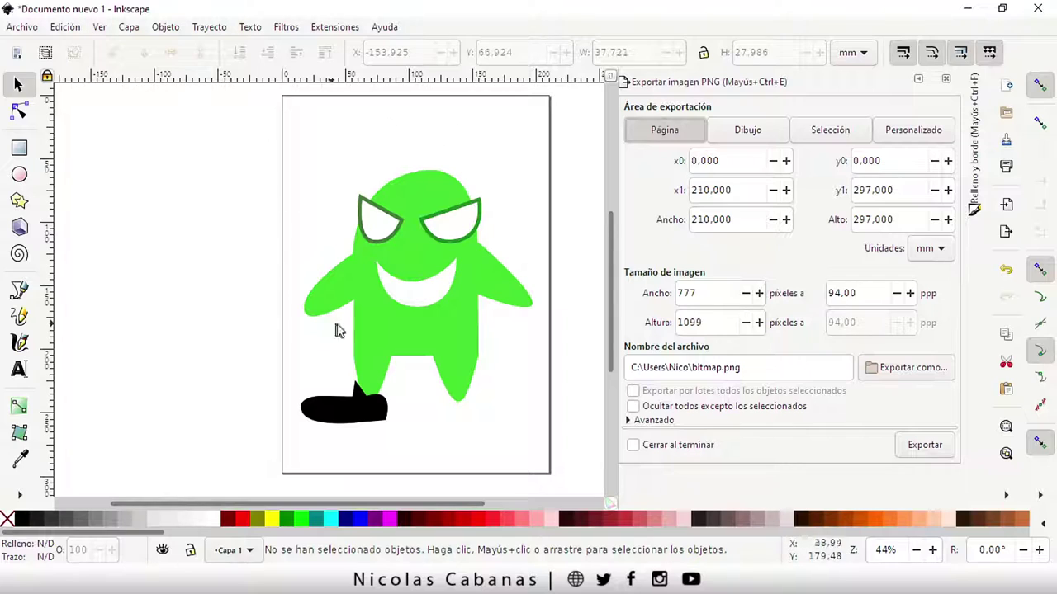
click(746, 130)
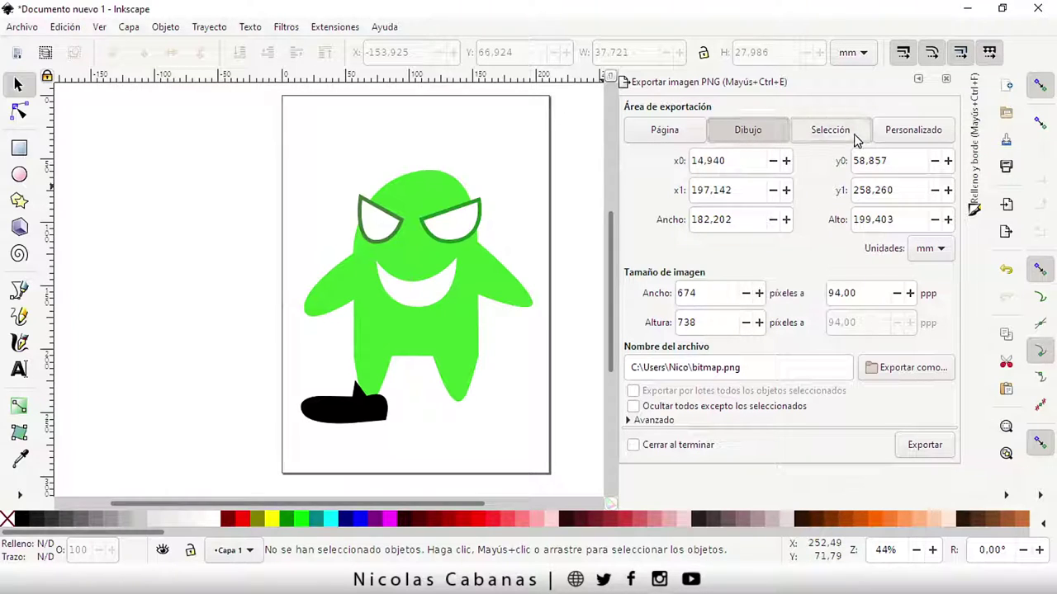
mouse_move(203, 144)
mouse_down()
mouse_move(364, 254)
mouse_move(567, 474)
mouse_up()
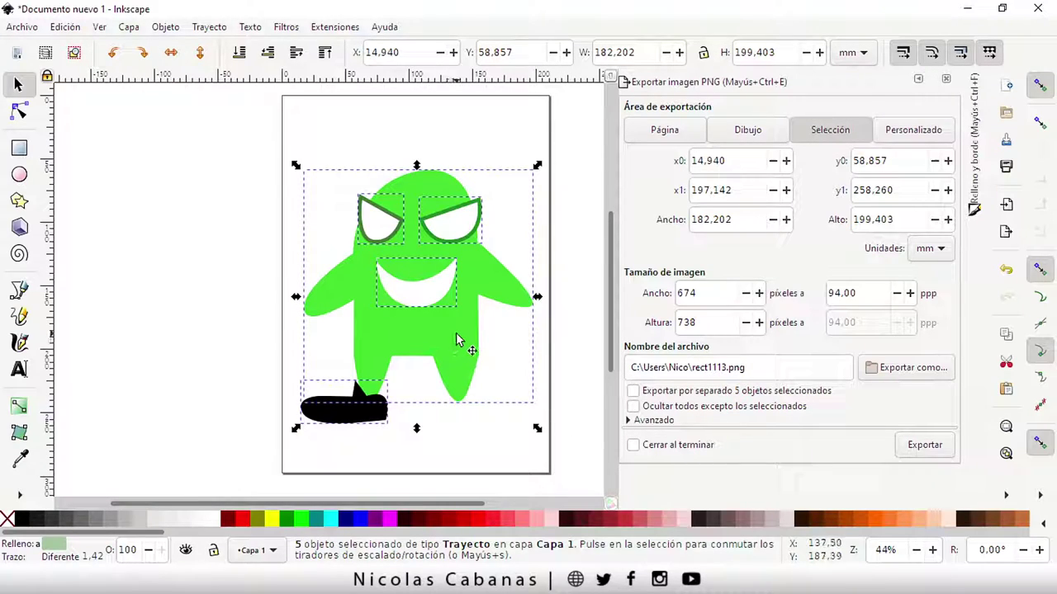
click(916, 137)
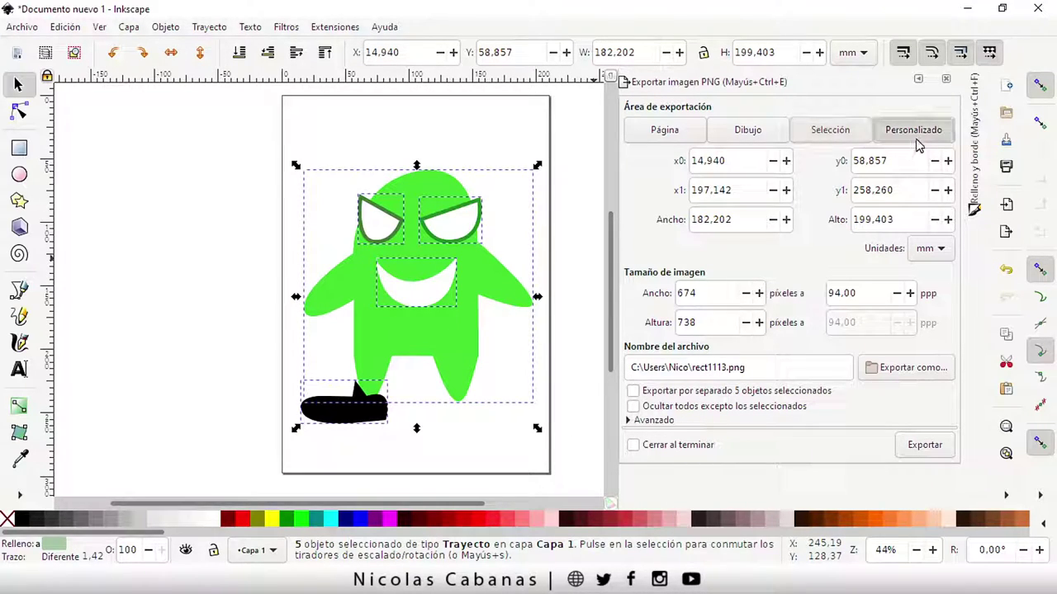
click(679, 132)
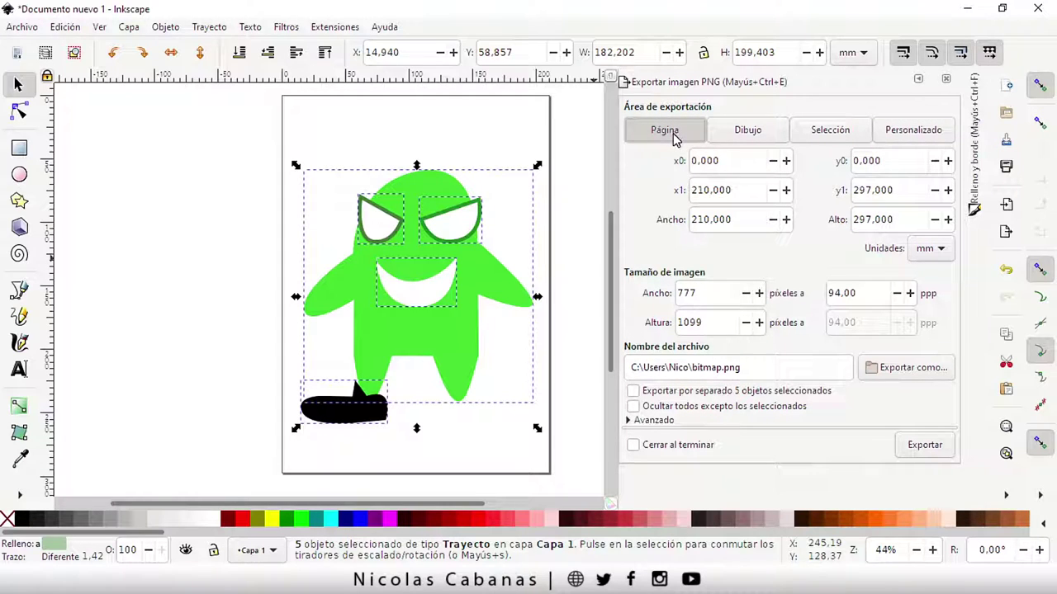
click(430, 147)
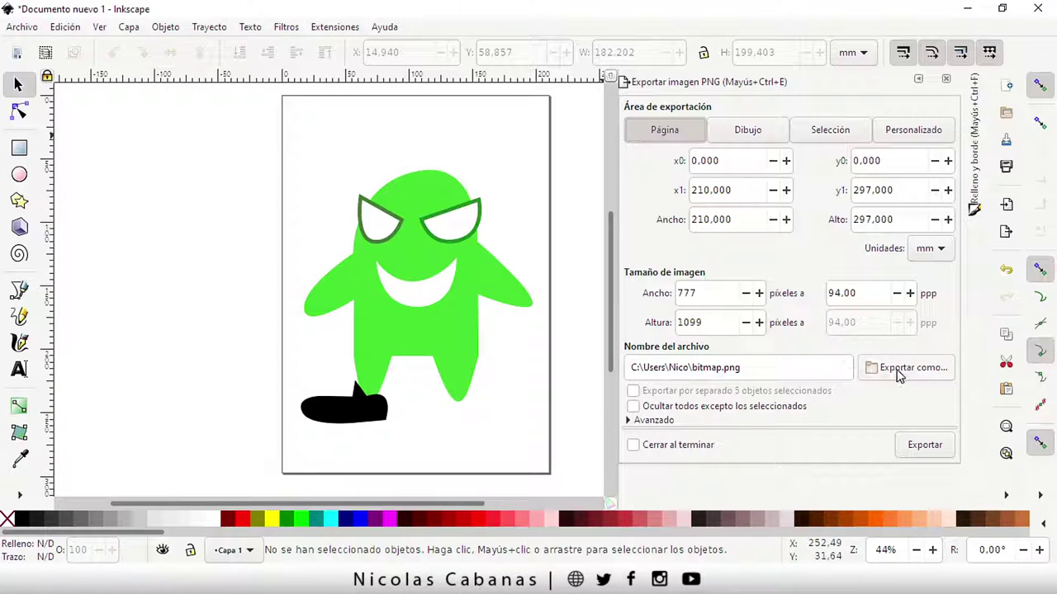
Set the PNG export file name to 'mi dibujo.png' in the Desktop folder.
click(675, 366)
triple_click(675, 366)
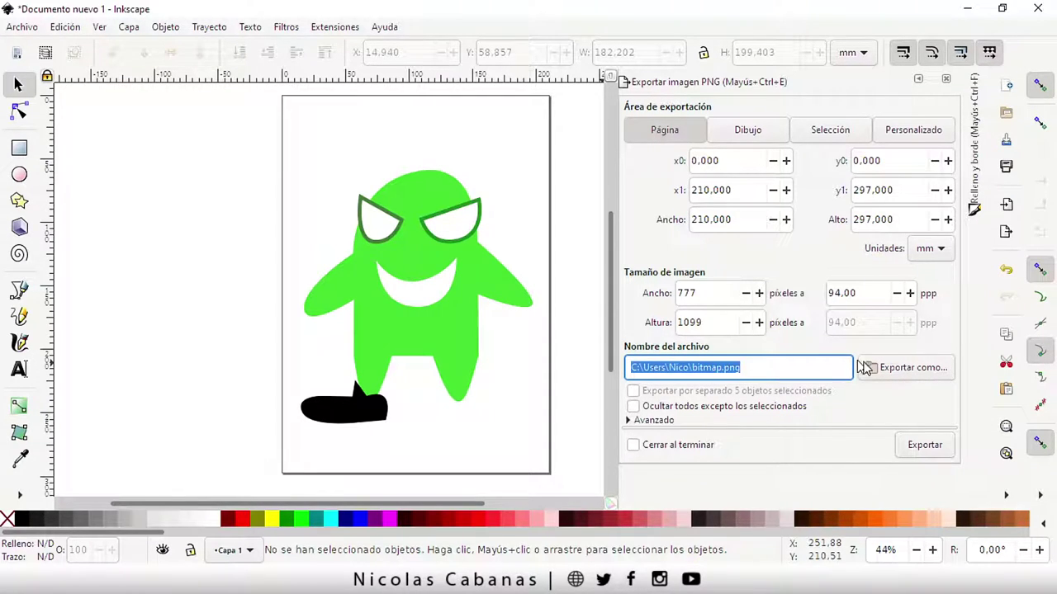
click(906, 371)
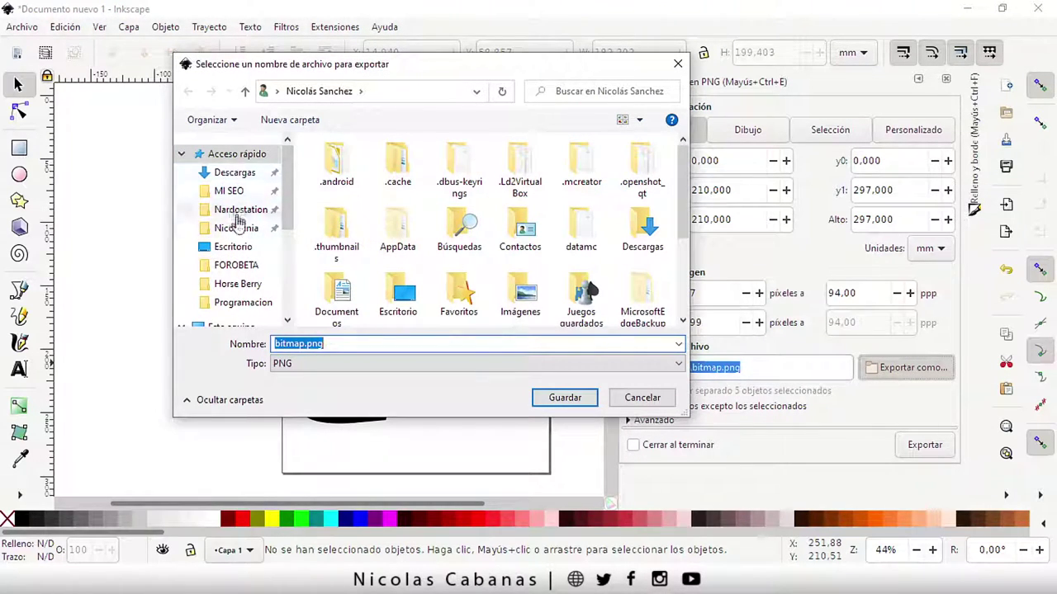
click(181, 154)
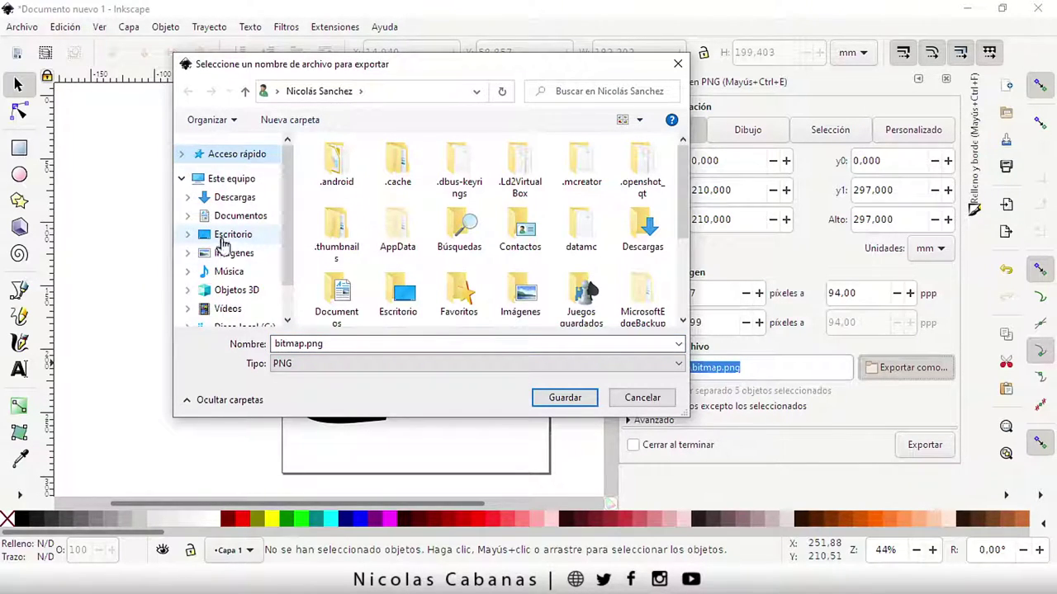
double_click(302, 344)
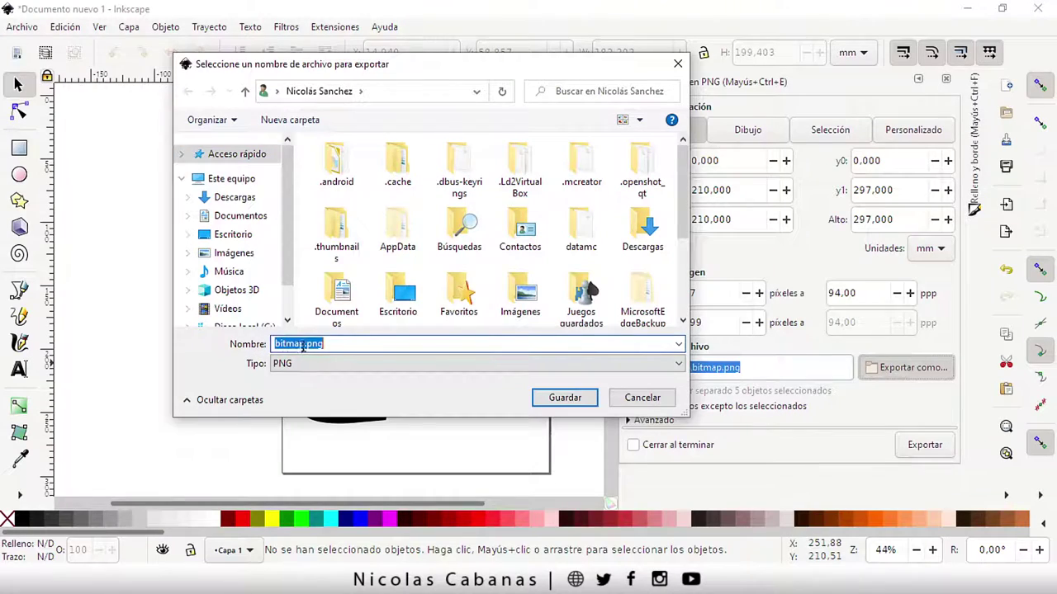
drag(303, 344, 262, 346)
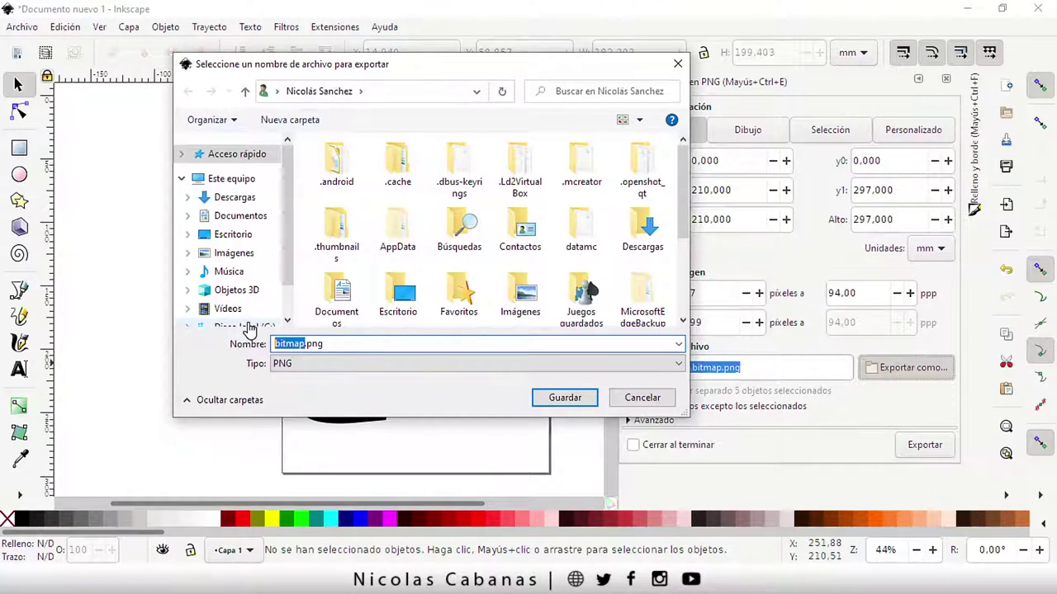
text(mi dibujo)
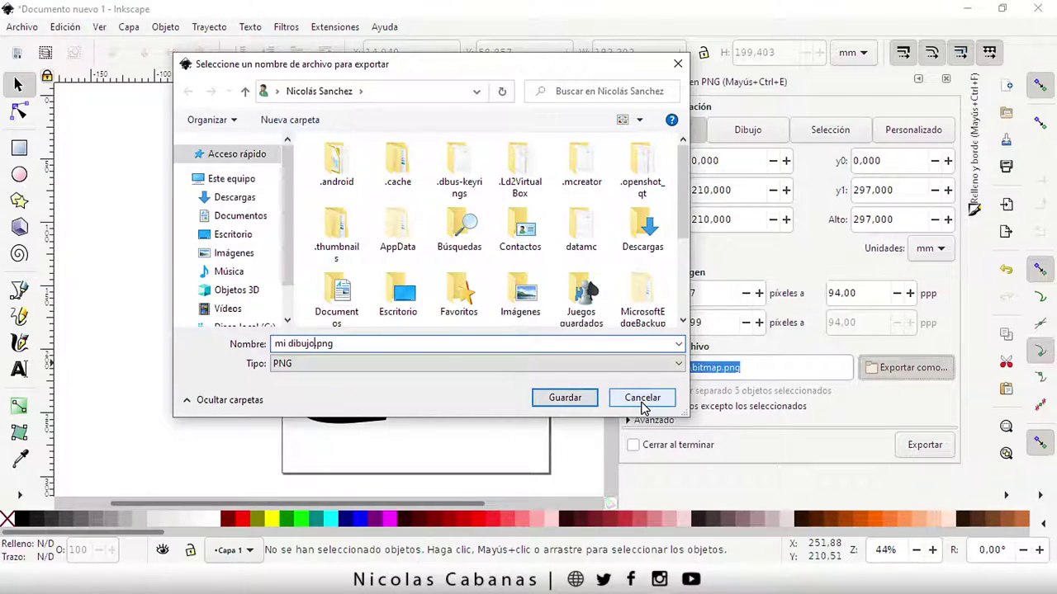
click(233, 234)
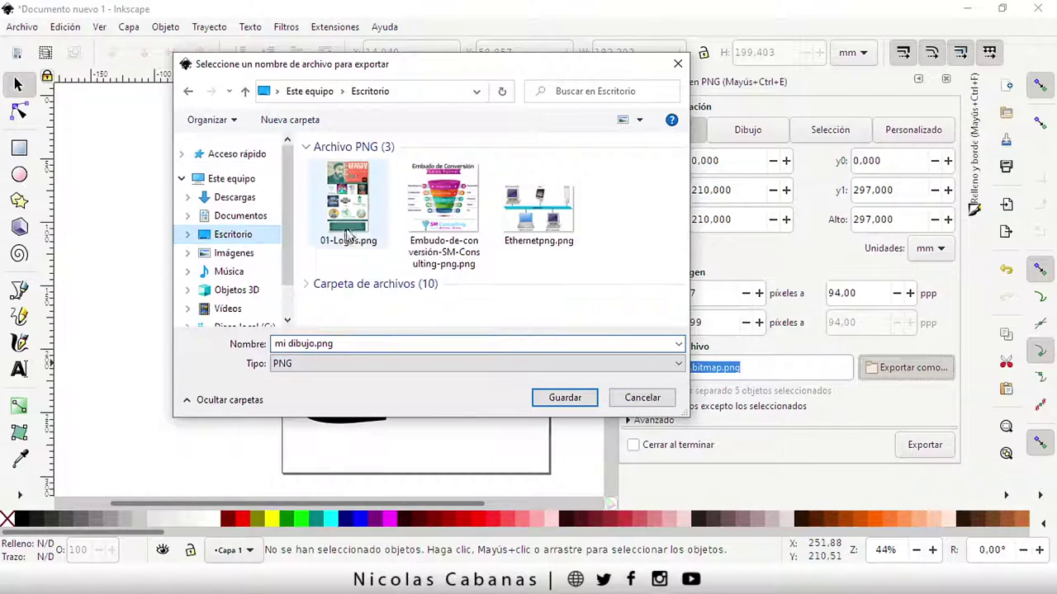
click(306, 146)
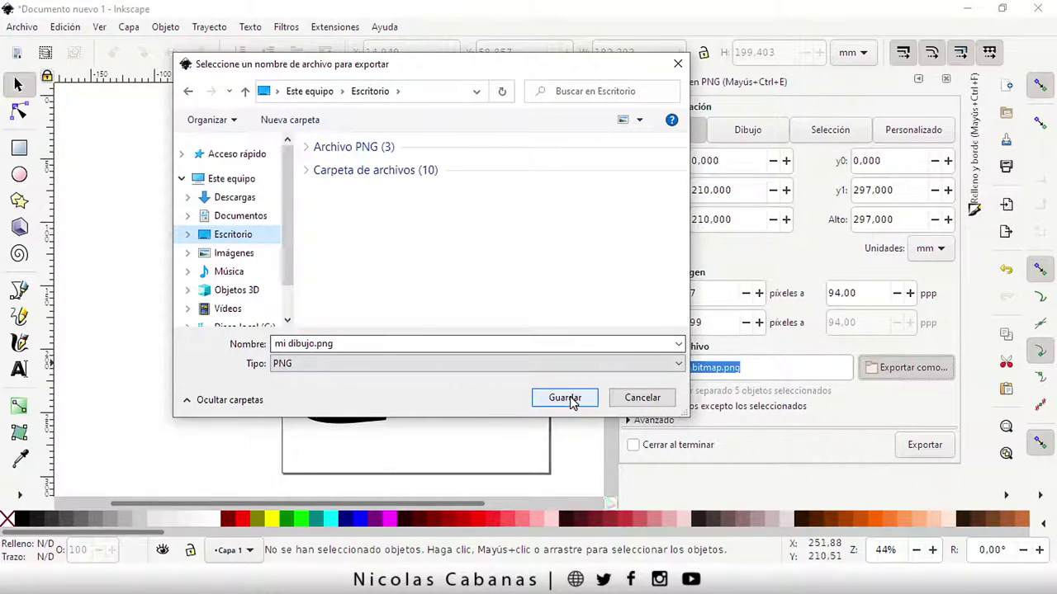
click(566, 398)
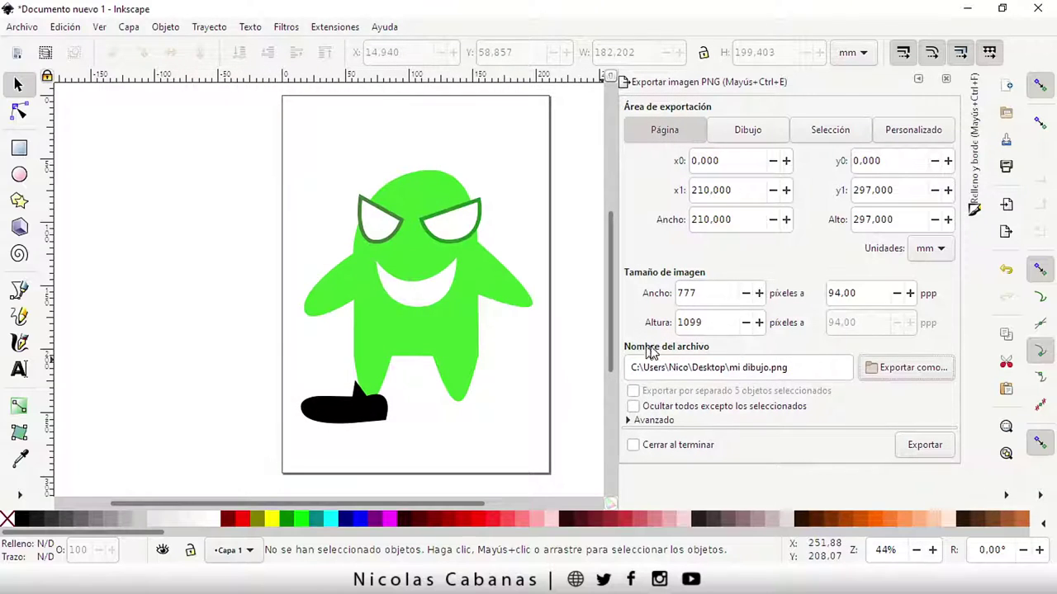
Export the page as mi dibujo.png, then minimise Inkscape to show the desktop.
drag(800, 371, 633, 368)
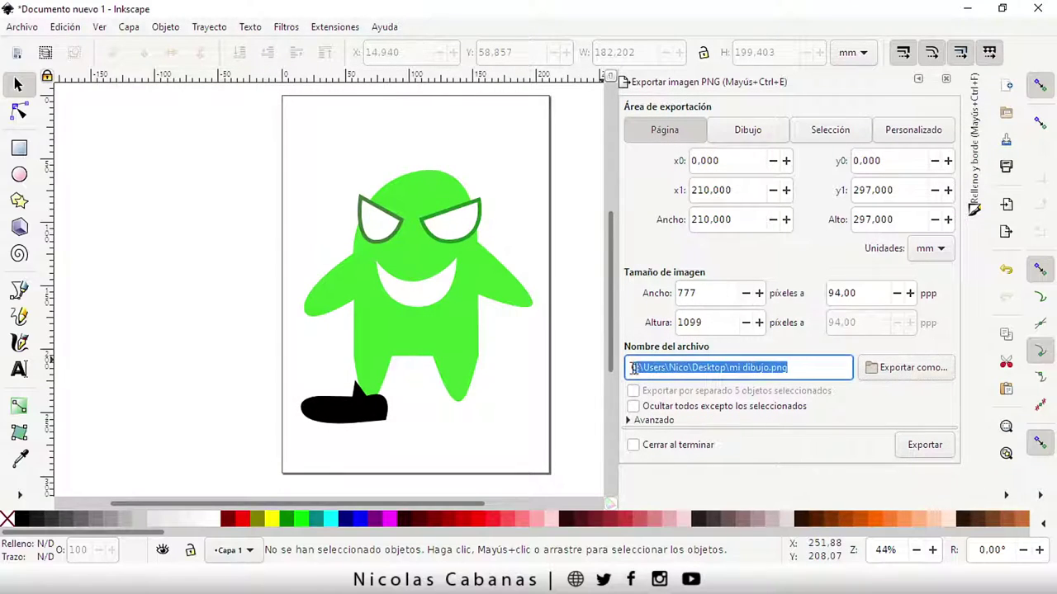
click(811, 369)
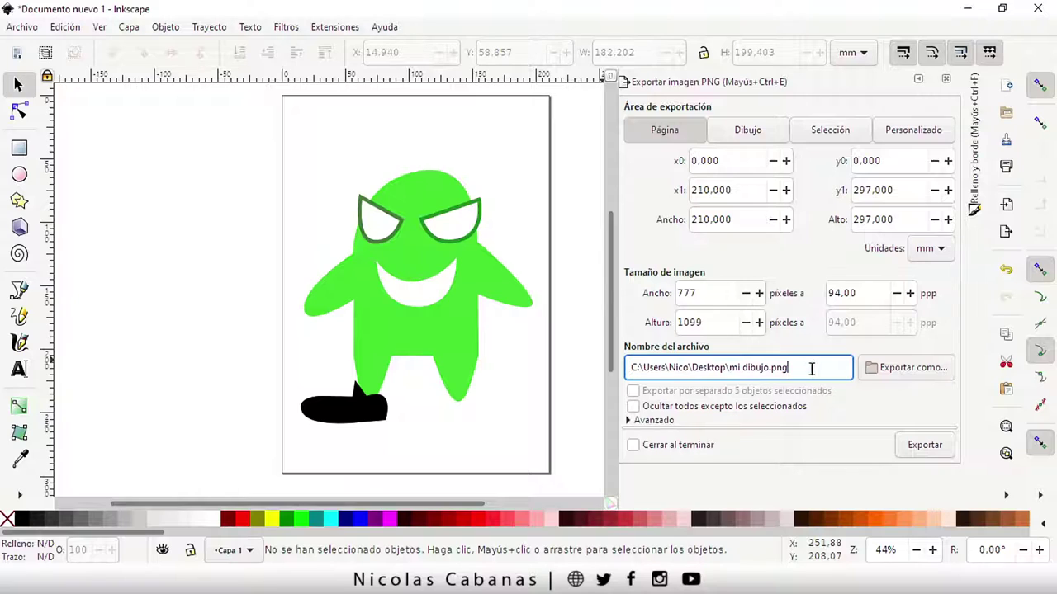
click(924, 451)
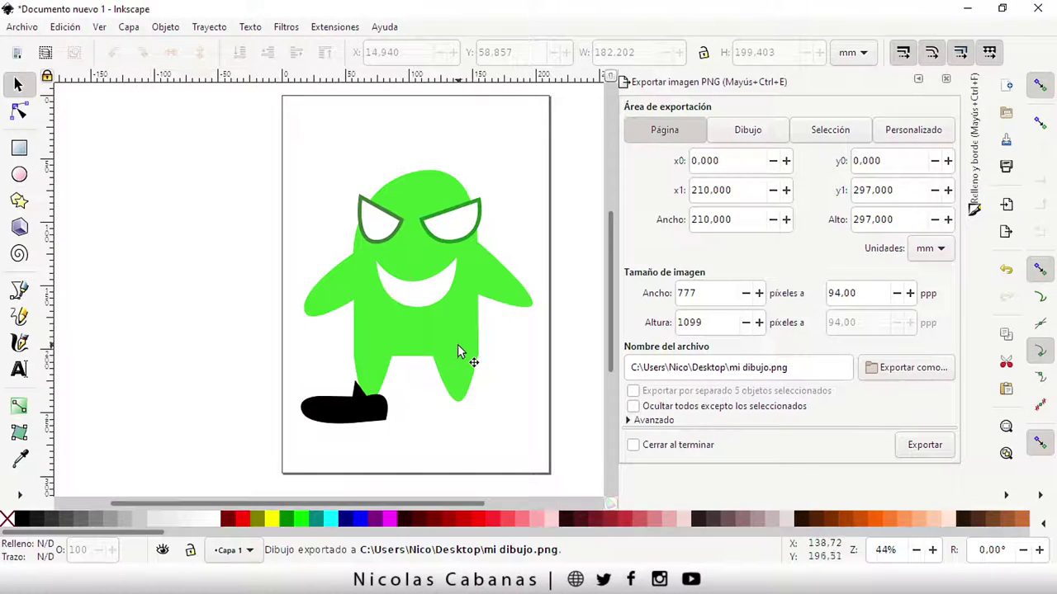
click(962, 12)
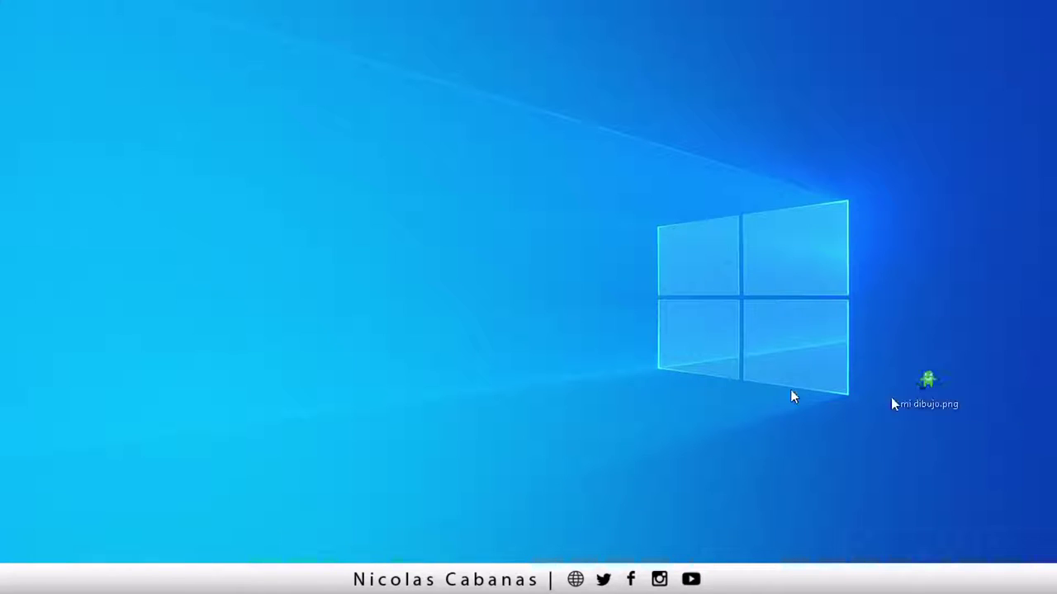
Open mi dibujo.png from the desktop in Photos, then shrink and reposition the viewer.
mouse_move(892, 402)
mouse_down()
mouse_move(228, 327)
mouse_move(353, 312)
mouse_up()
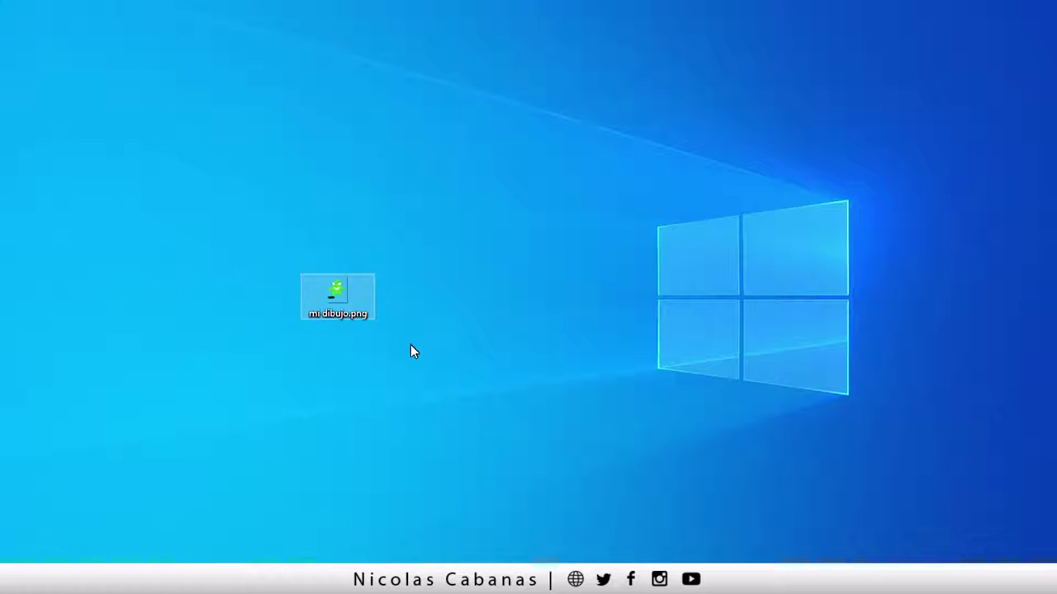
click(365, 452)
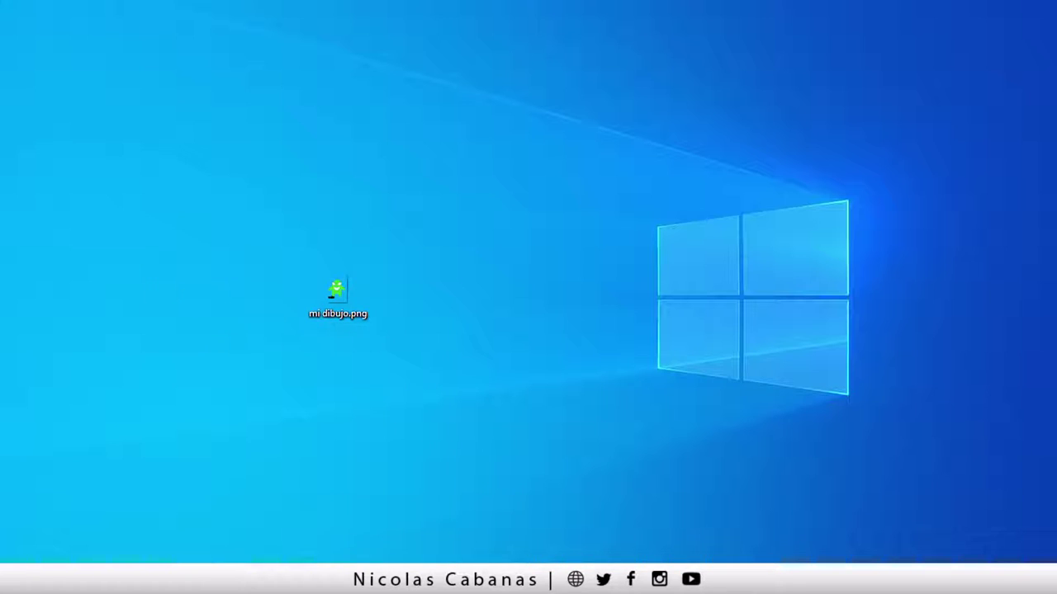
double_click(333, 295)
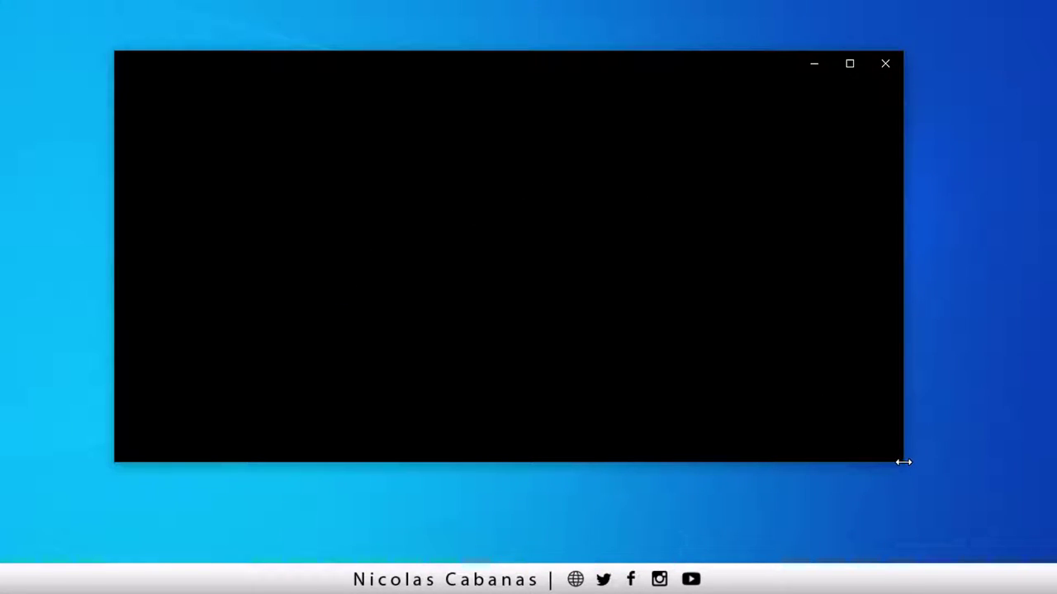
drag(900, 466, 650, 503)
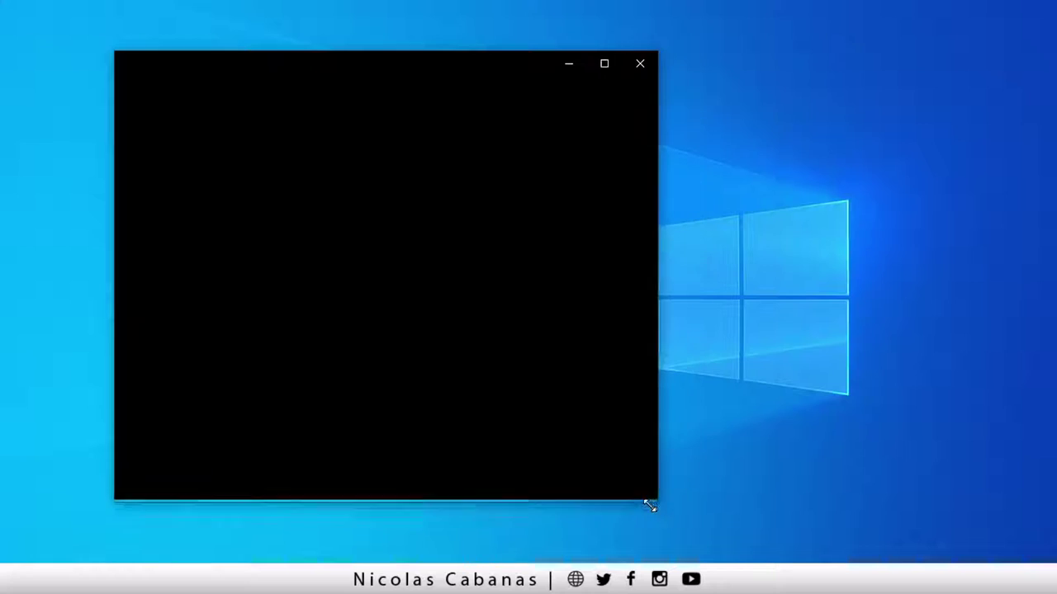
drag(251, 68, 508, 64)
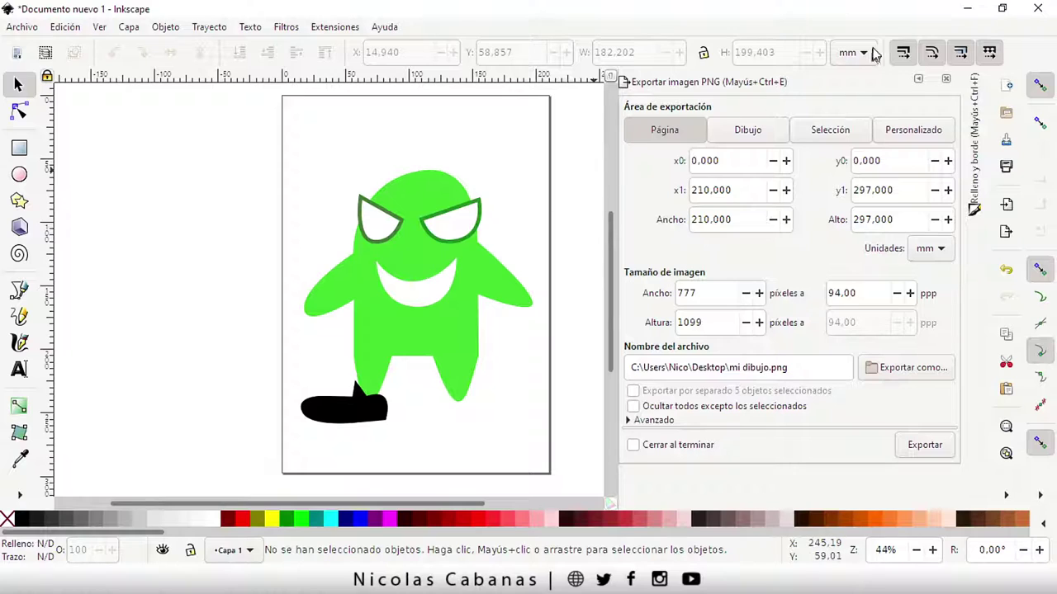
Bring the Photos preview of mi dibujo.png forward and close it.
click(968, 8)
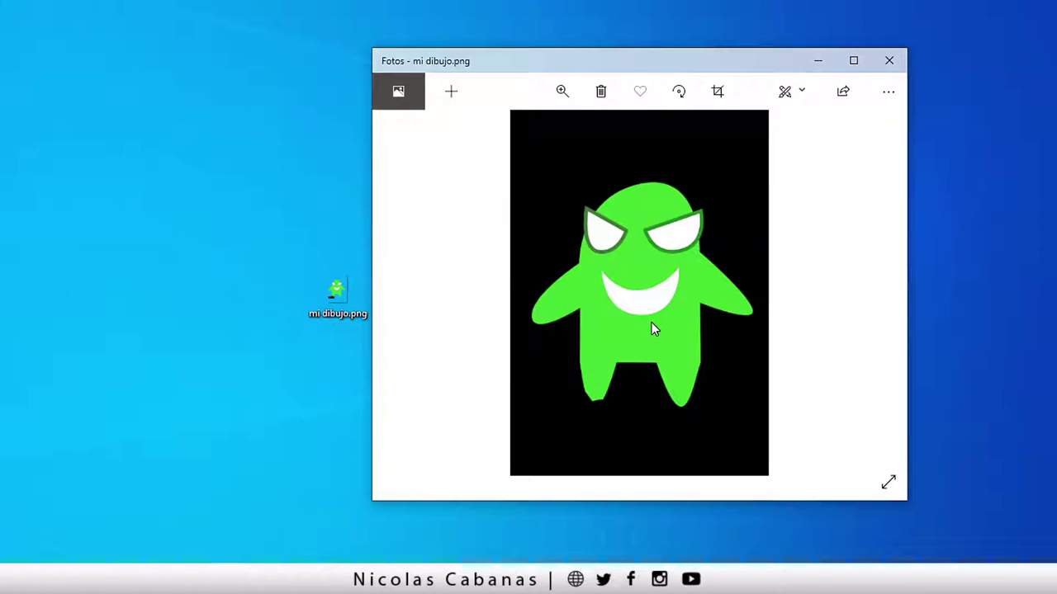
click(887, 66)
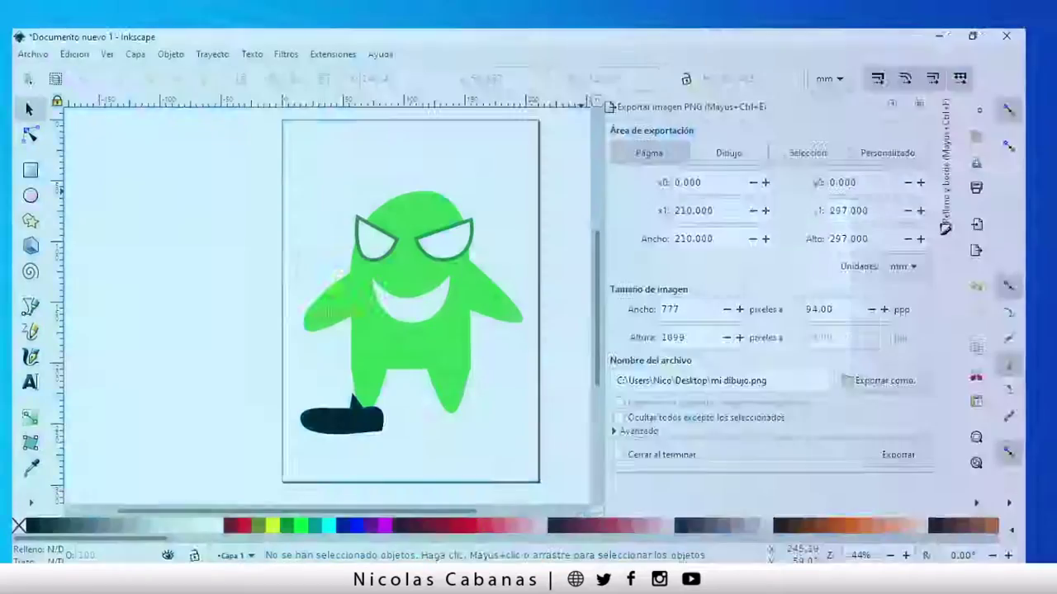